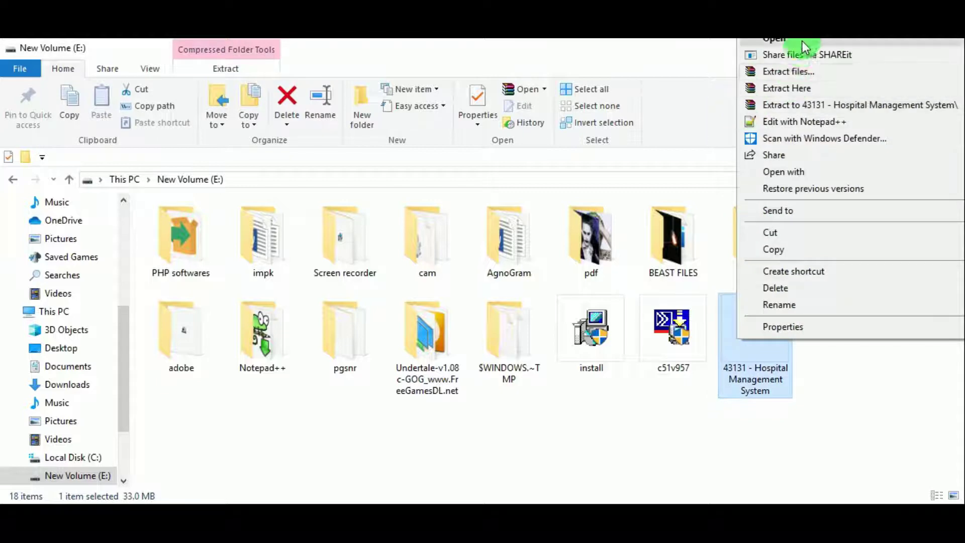
# - Extract the 43131 - Hospital Management System archive and open its extracted folder
pyautogui.click(804, 71)
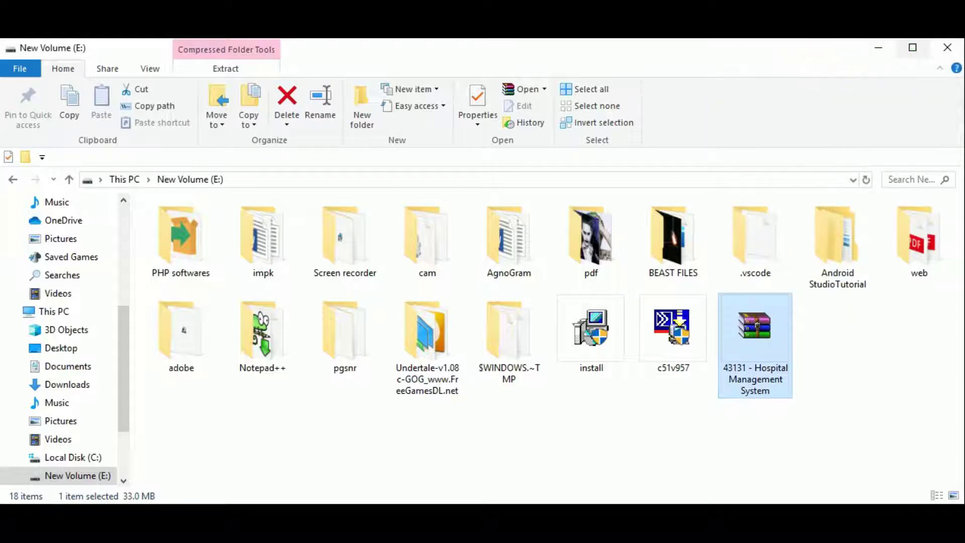
pyautogui.click(545, 457)
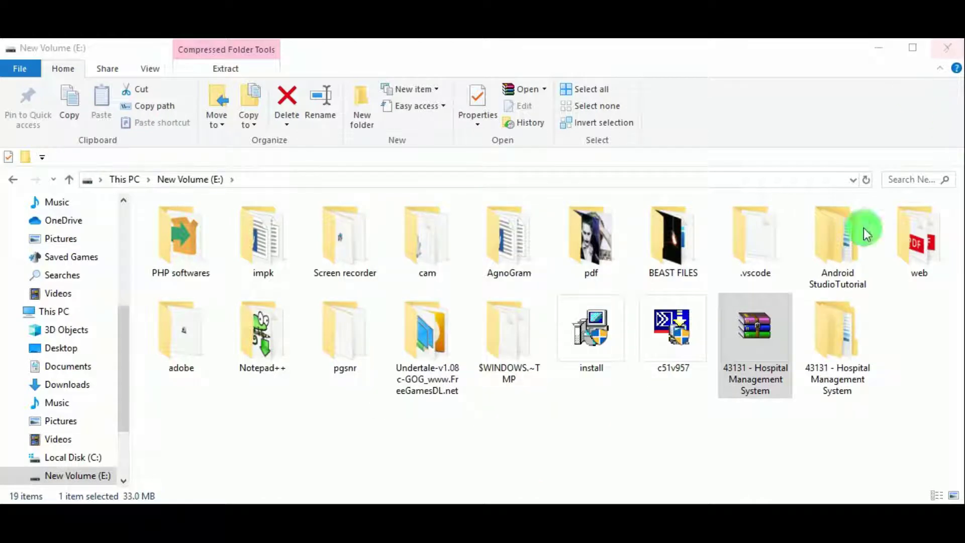
pyautogui.click(849, 340)
pyautogui.doubleClick(849, 342)
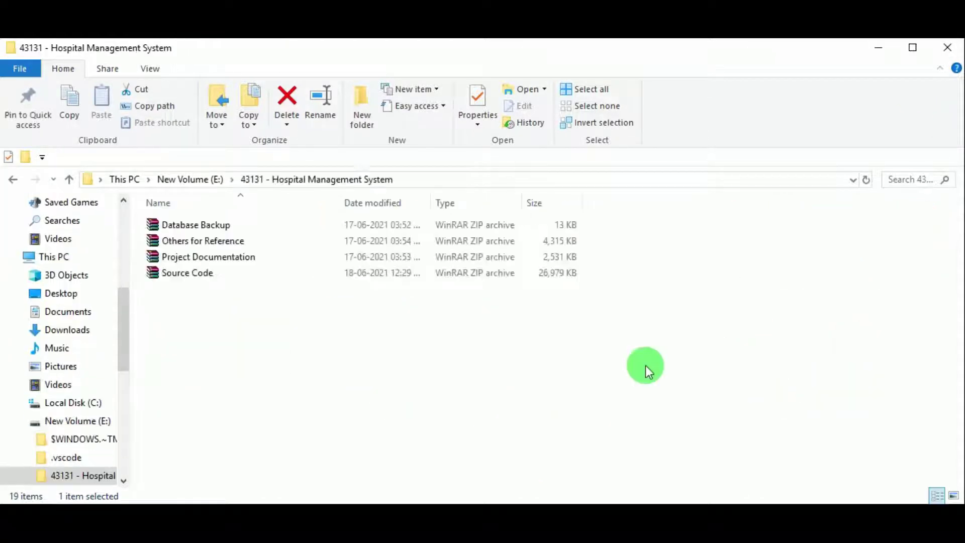
# - Start extracting the Database Backup and Source Code zip archives
pyautogui.click(200, 230)
pyautogui.rightClick(200, 231)
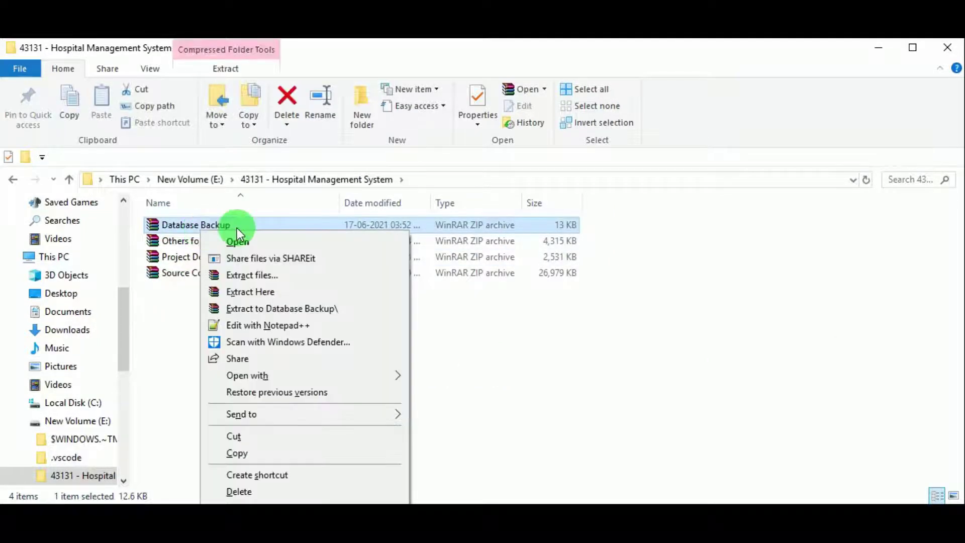
pyautogui.click(266, 277)
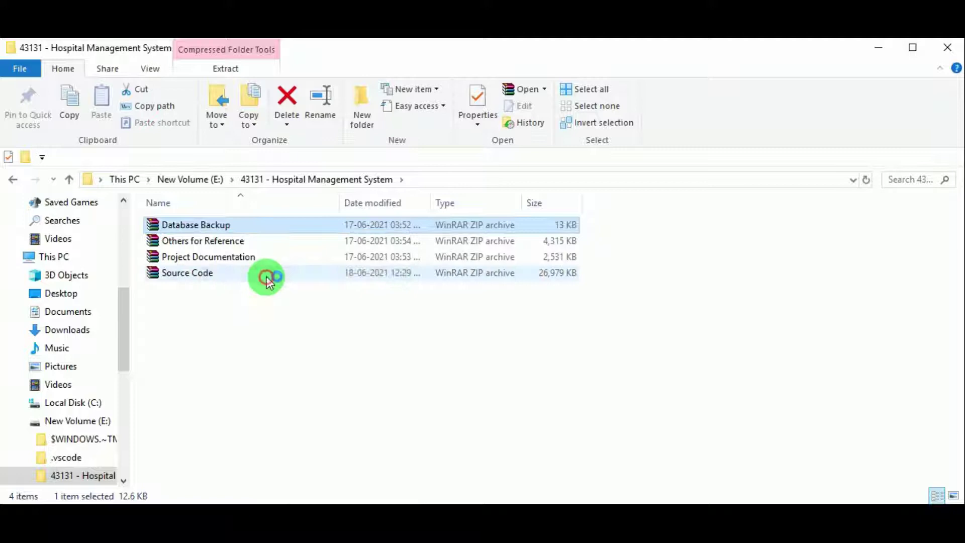
pyautogui.click(203, 276)
pyautogui.rightClick(203, 275)
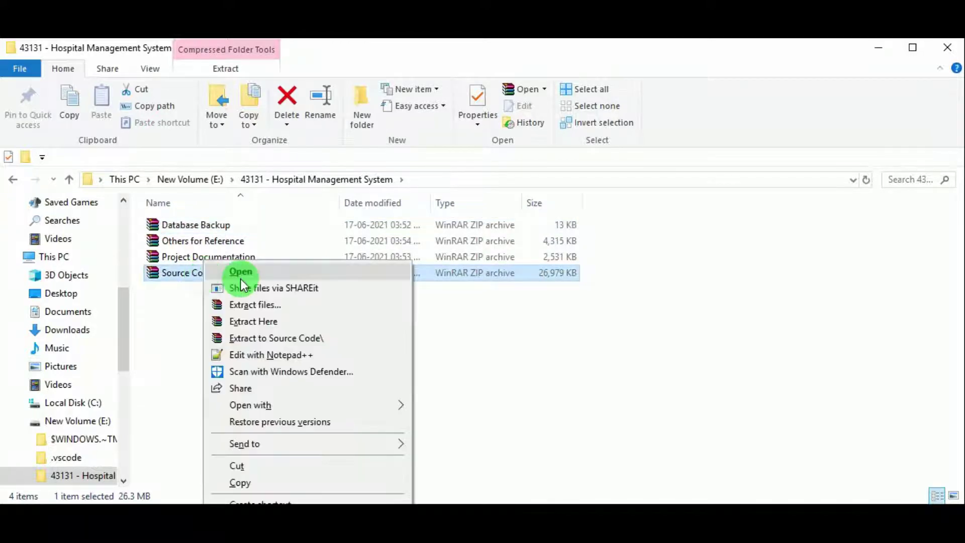
pyautogui.click(251, 305)
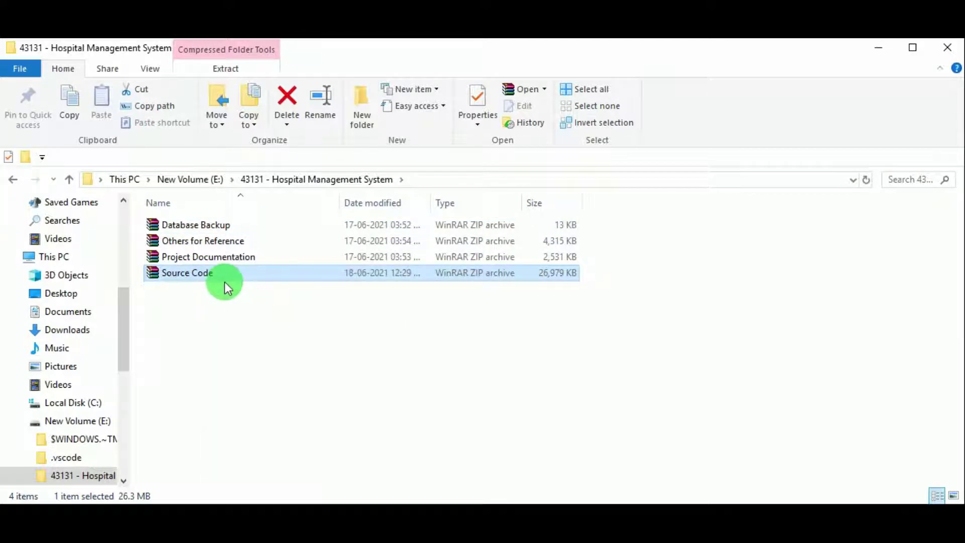
# - Accept WinRAR's default destinations so Source Code and Database Backup extract into same-named folders
pyautogui.moveTo(520, 504)
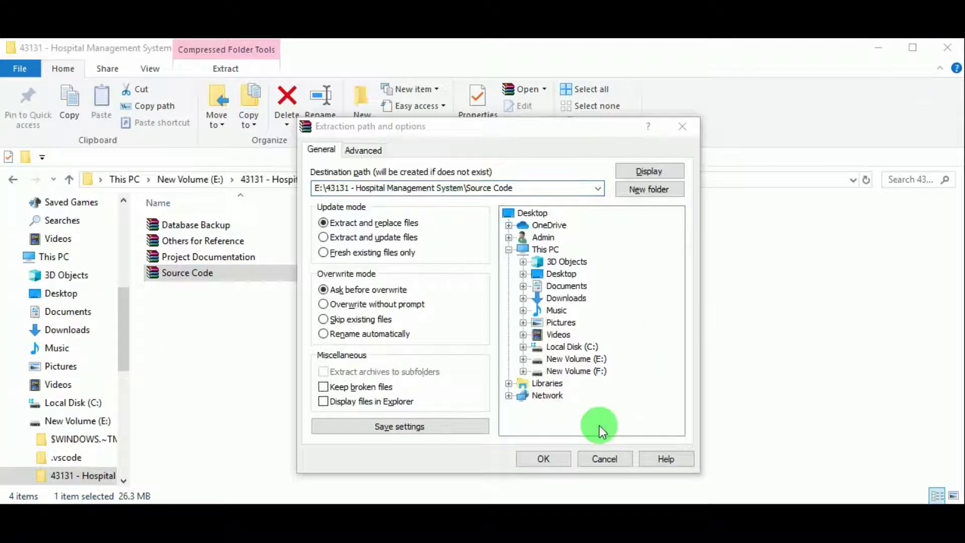
pyautogui.click(548, 459)
pyautogui.moveTo(517, 500)
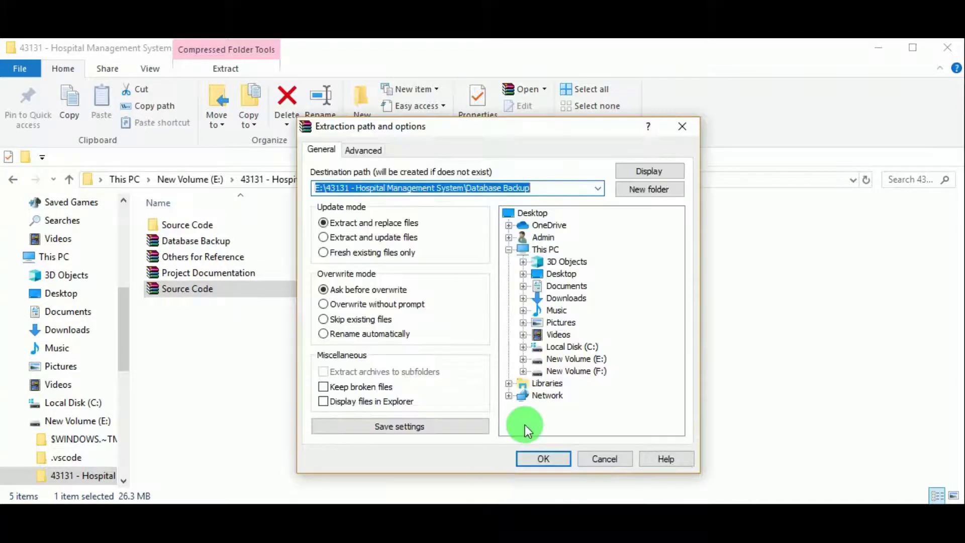
pyautogui.click(535, 460)
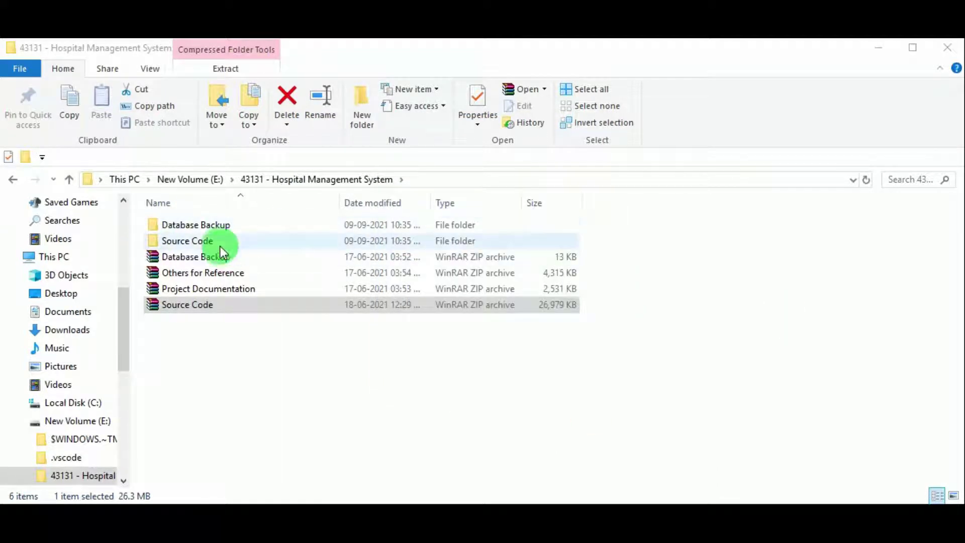
# - Browse the PHP files inside Source Code > Source Code
pyautogui.doubleClick(220, 245)
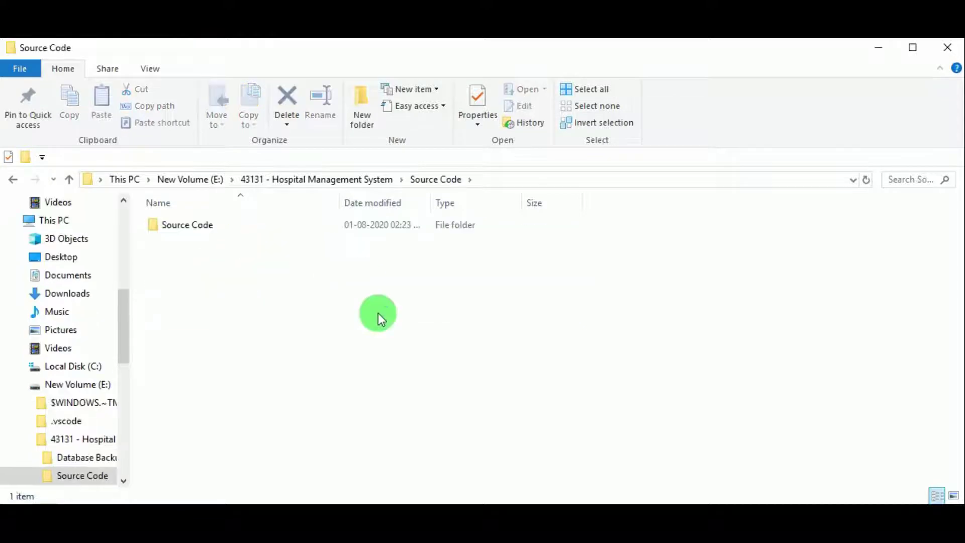
pyautogui.doubleClick(261, 231)
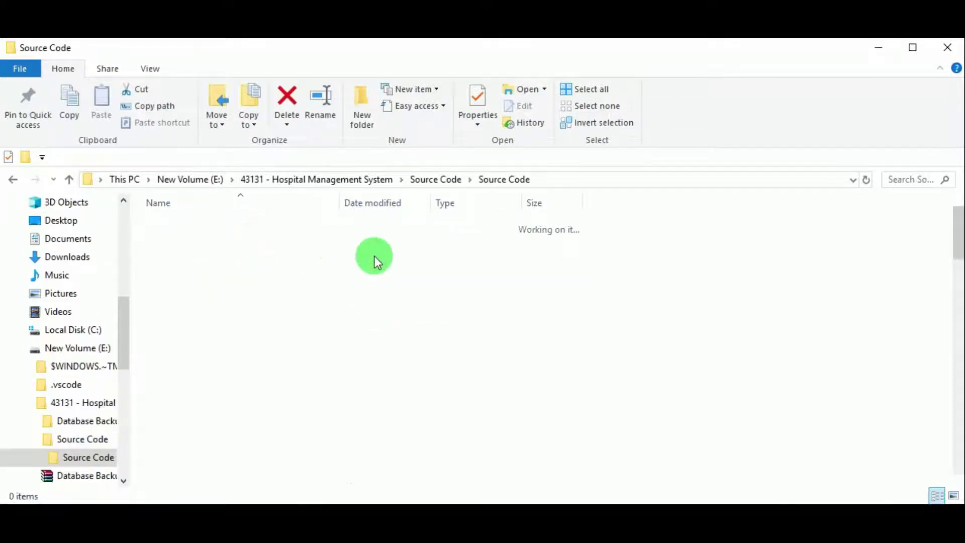
pyautogui.scroll(-12, 386, 279)
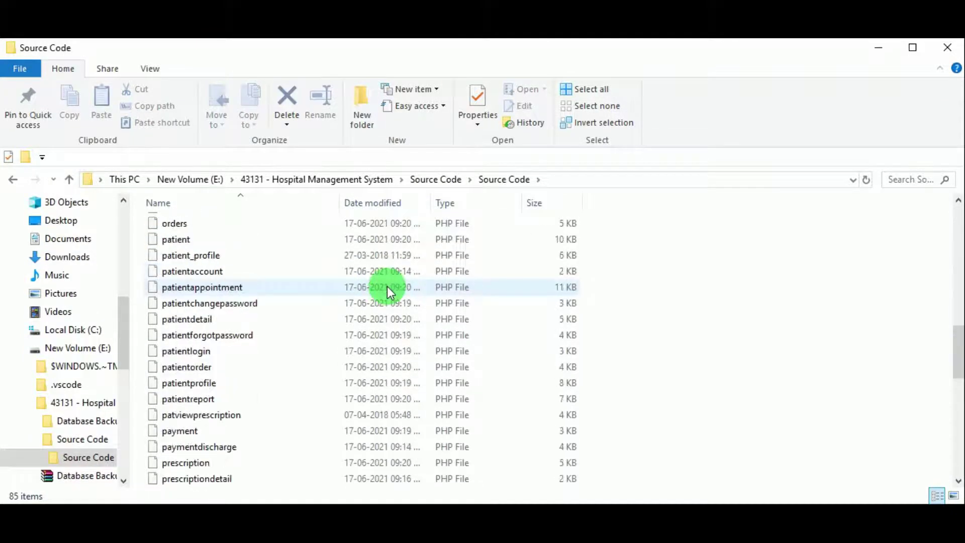
pyautogui.scroll(-5, 386, 285)
pyautogui.click(413, 182)
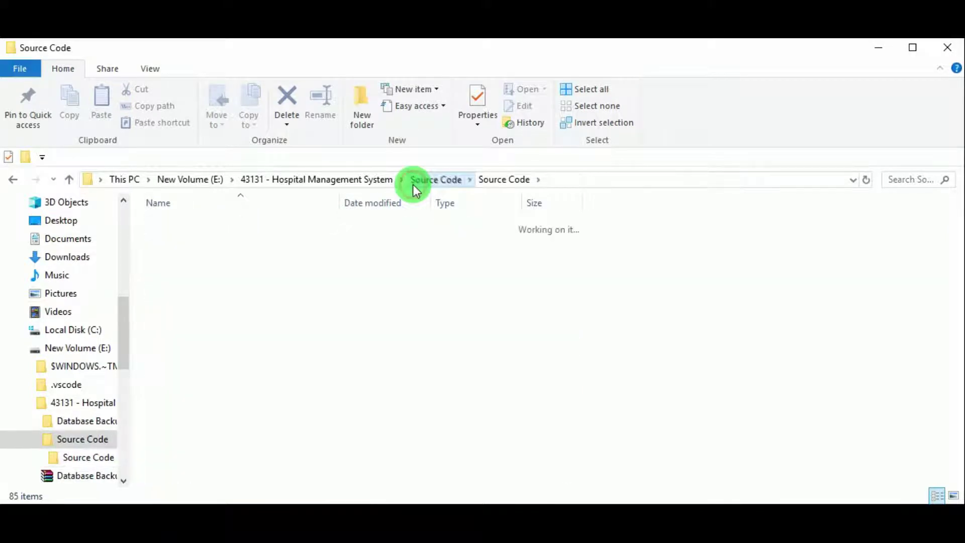
# - Check the onlinehospitalmanagementsystem SQL file in Database Backup, then return to Source Code
pyautogui.click(307, 186)
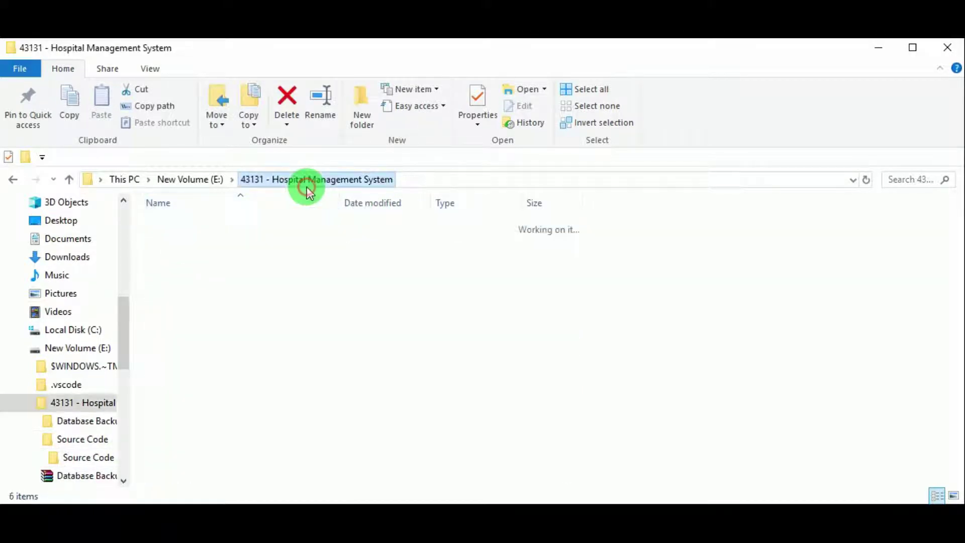
pyautogui.doubleClick(222, 222)
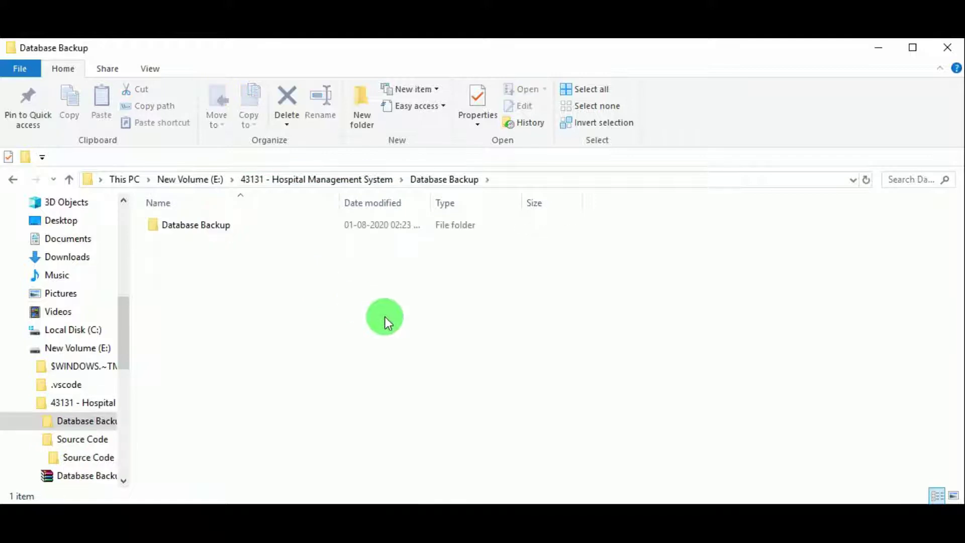
pyautogui.doubleClick(245, 225)
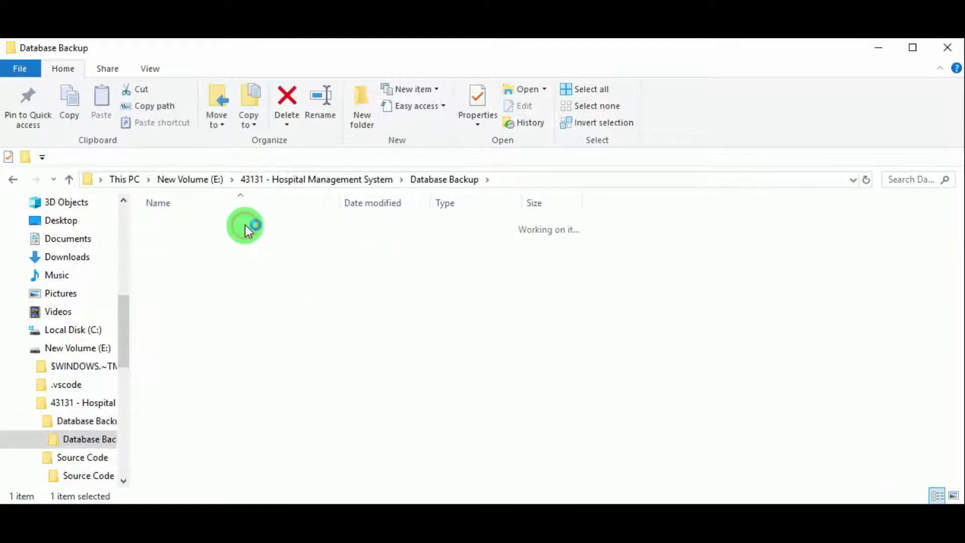
pyautogui.click(304, 231)
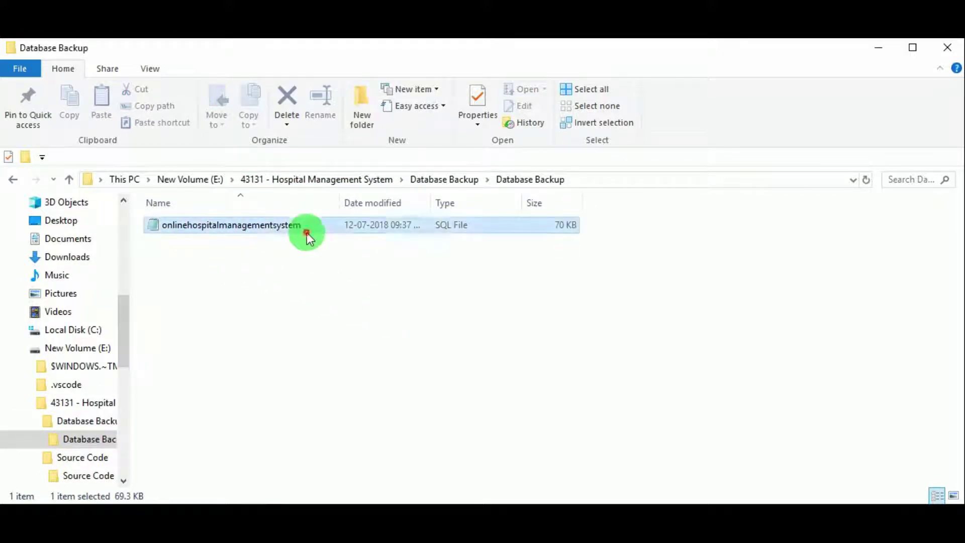
pyautogui.click(867, 50)
pyautogui.click(201, 243)
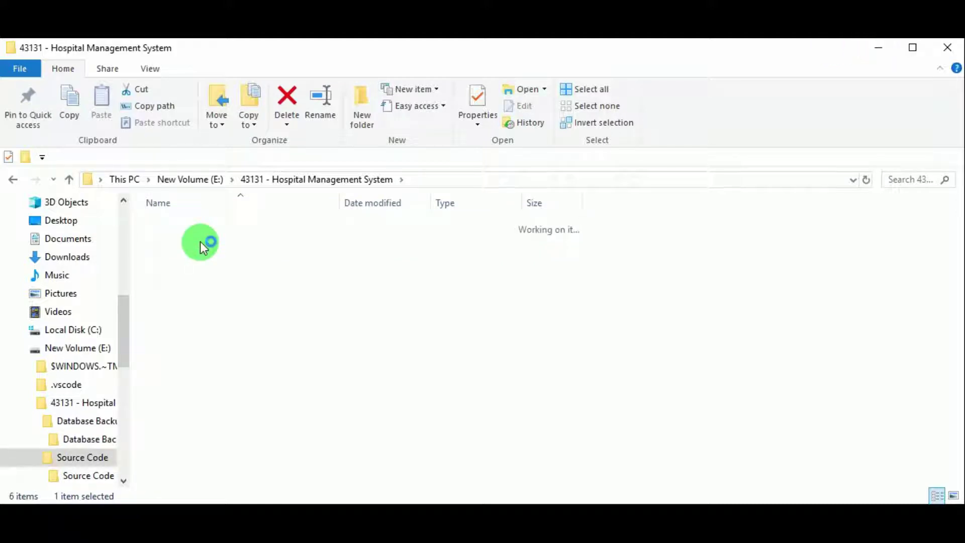
pyautogui.click(200, 224)
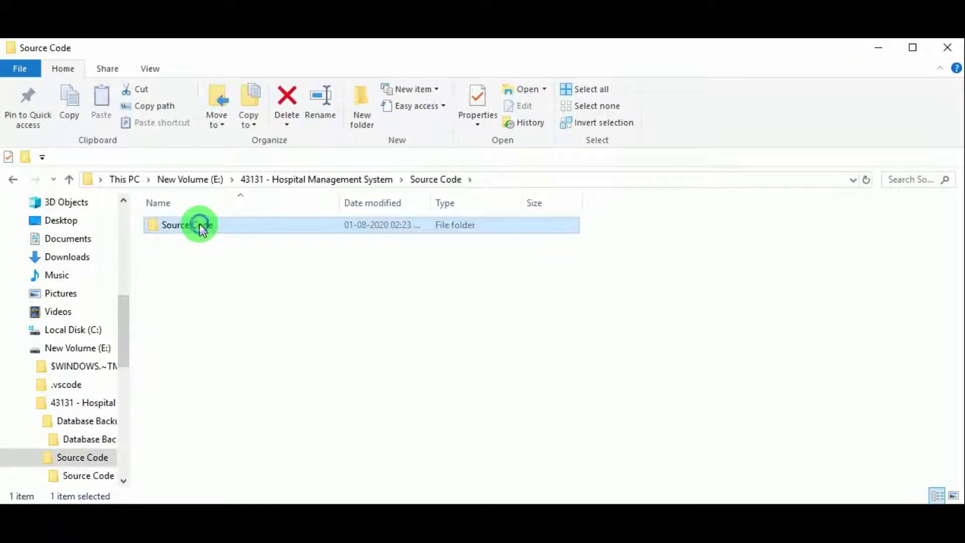
pyautogui.click(200, 224)
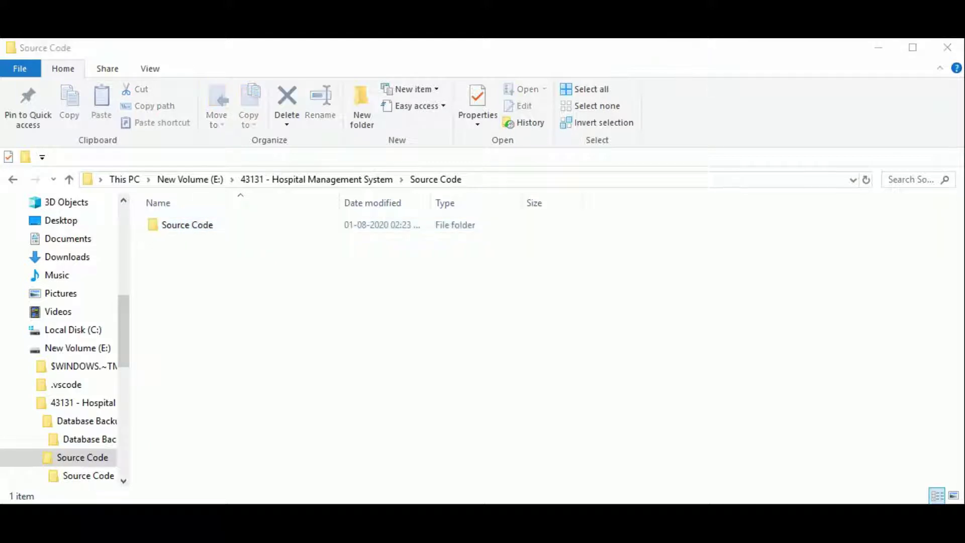
# - Copy the inner Source Code folder into C:\xampp\htdocs
pyautogui.click(244, 231)
pyautogui.rightClick(244, 231)
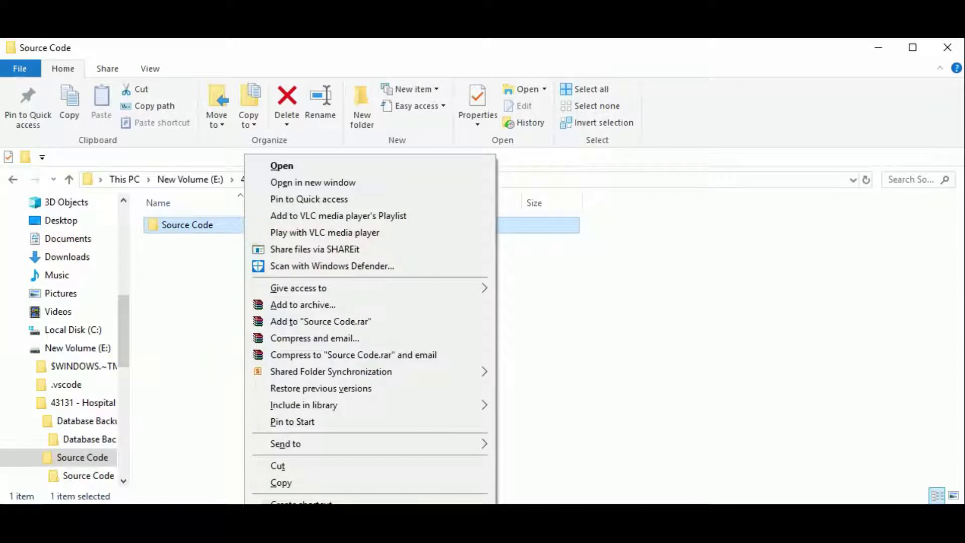
pyautogui.click(281, 483)
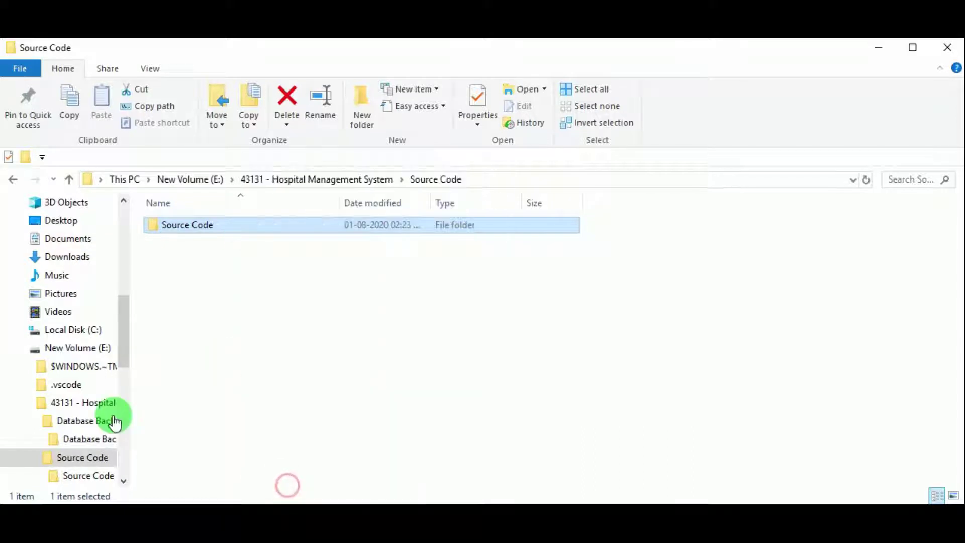
pyautogui.click(94, 332)
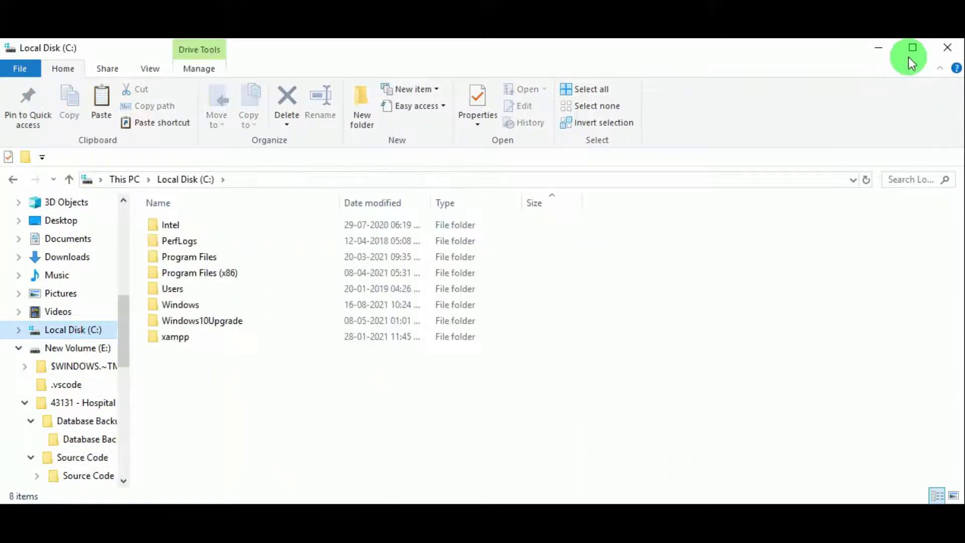
pyautogui.doubleClick(194, 336)
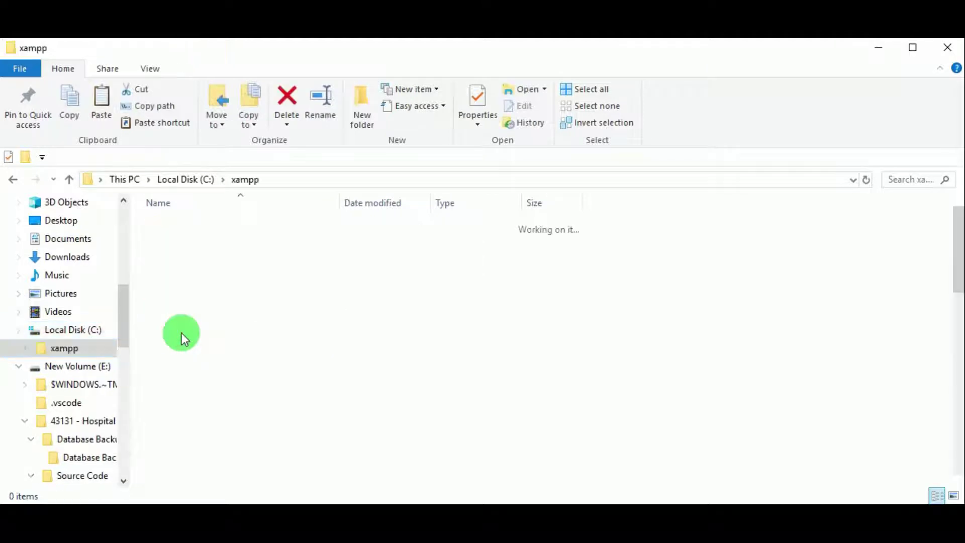
pyautogui.click(176, 305)
pyautogui.doubleClick(186, 311)
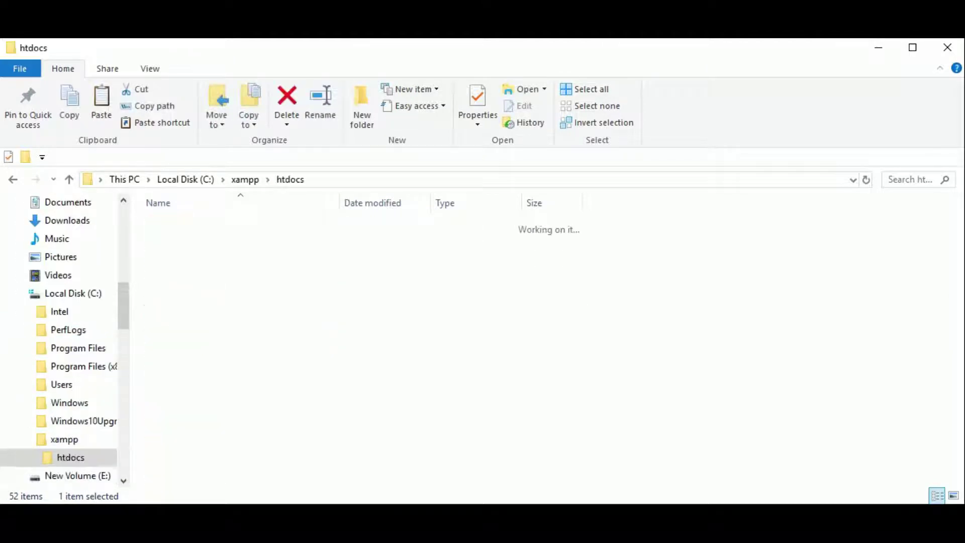
pyautogui.rightClick(296, 381)
pyautogui.click(354, 253)
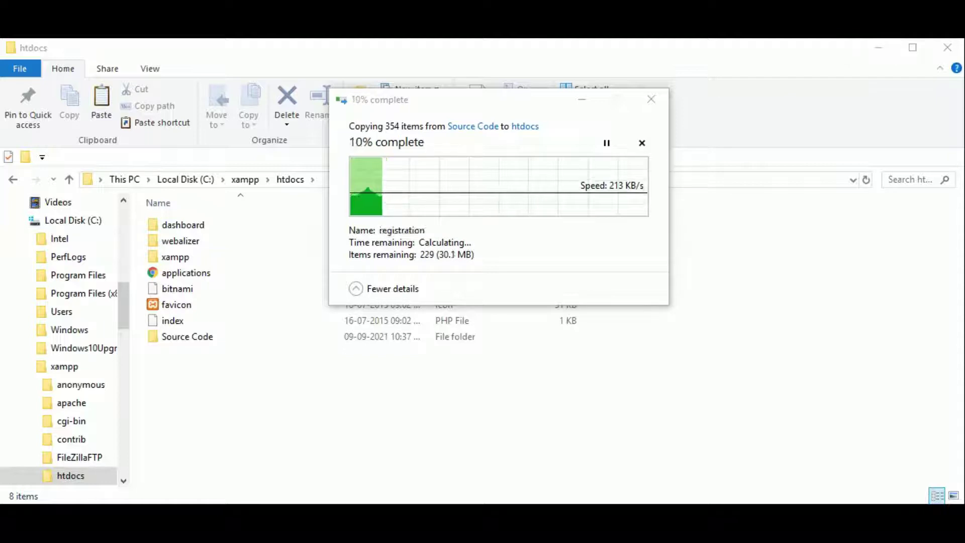
# - Inspect the pasted Source Code folder's contents in htdocs
pyautogui.click(197, 241)
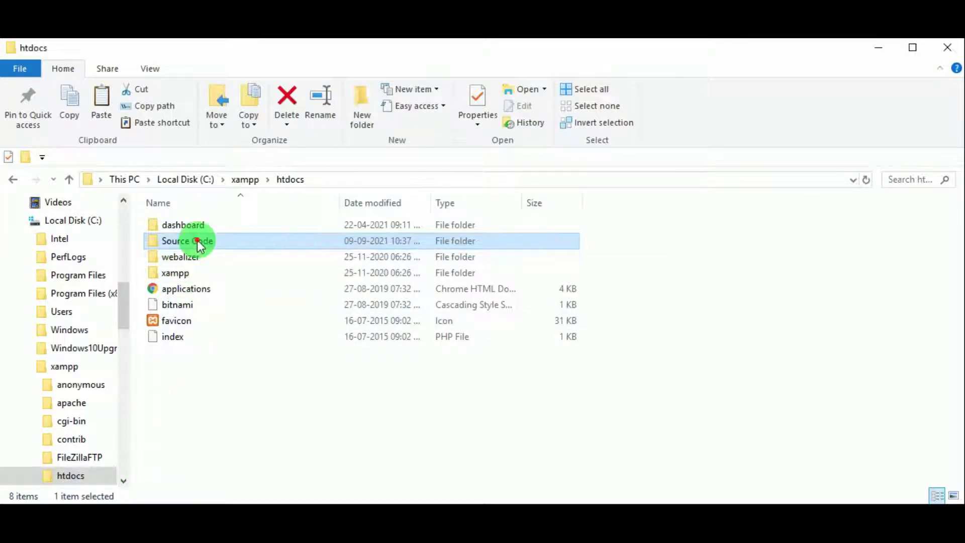
pyautogui.doubleClick(198, 241)
pyautogui.scroll(-10, 405, 306)
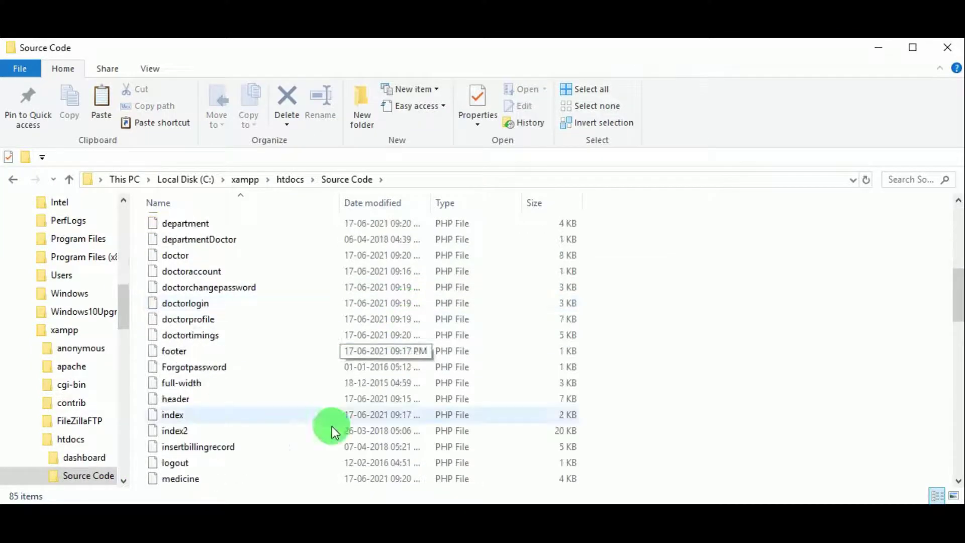
pyautogui.scroll(-1, 228, 407)
pyautogui.click(288, 179)
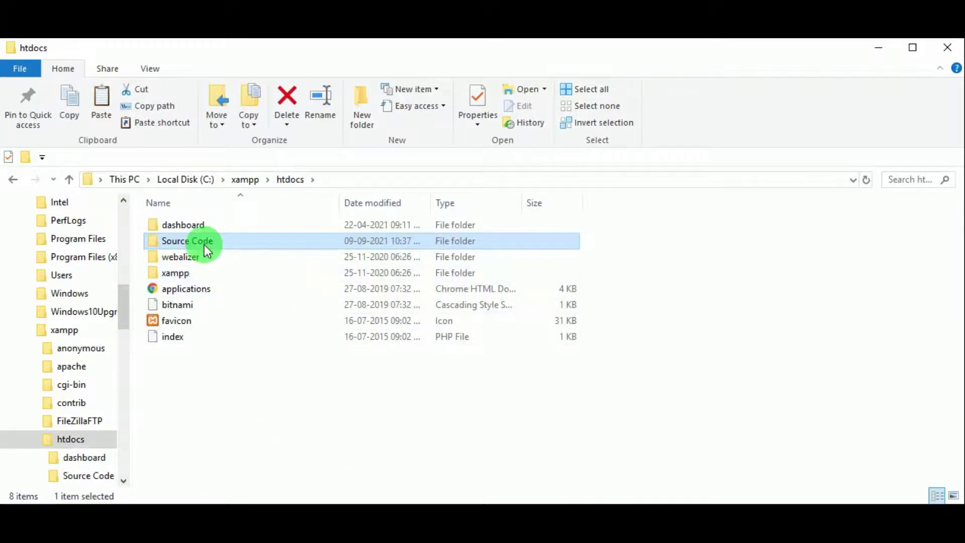
# - Copy the folder name 'Source Code' from its rename box
pyautogui.rightClick(206, 246)
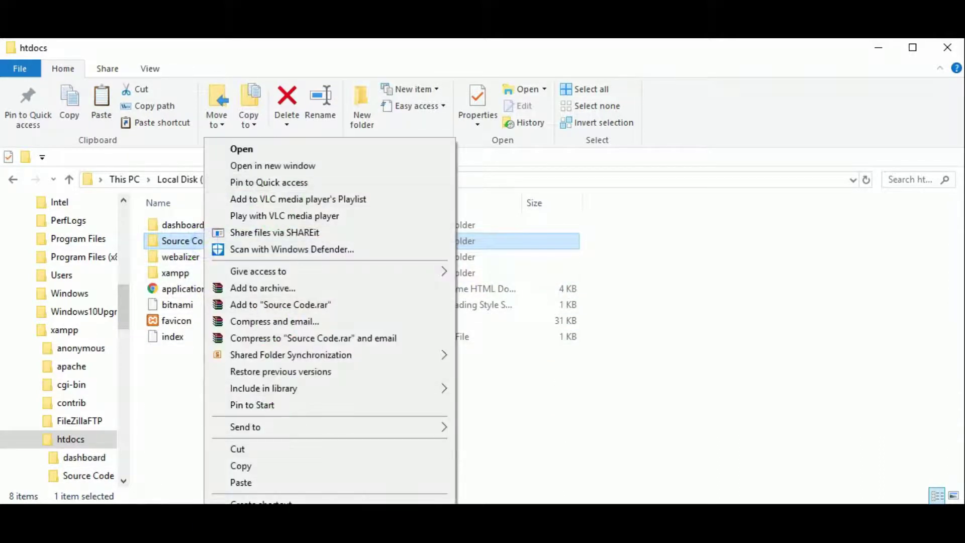
pyautogui.press('m')
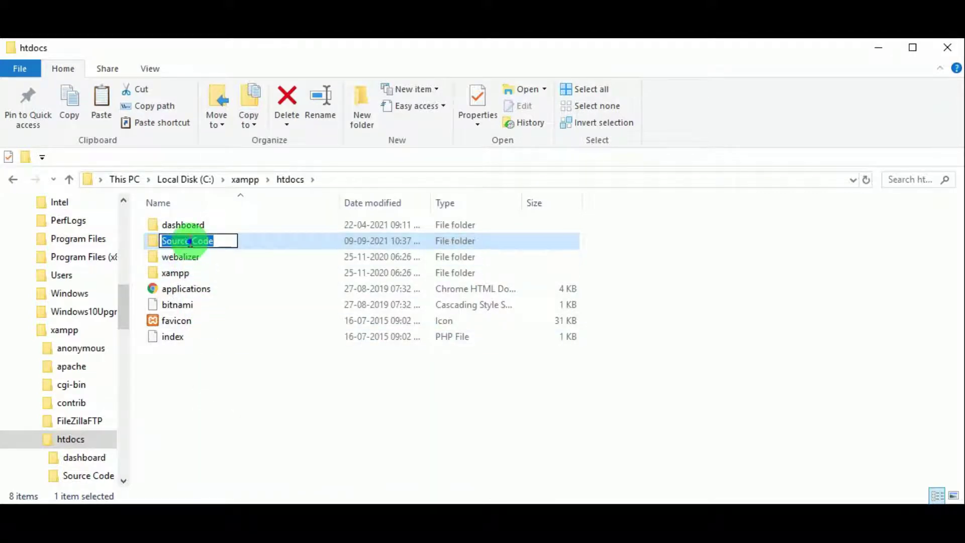
pyautogui.rightClick(197, 245)
pyautogui.click(224, 289)
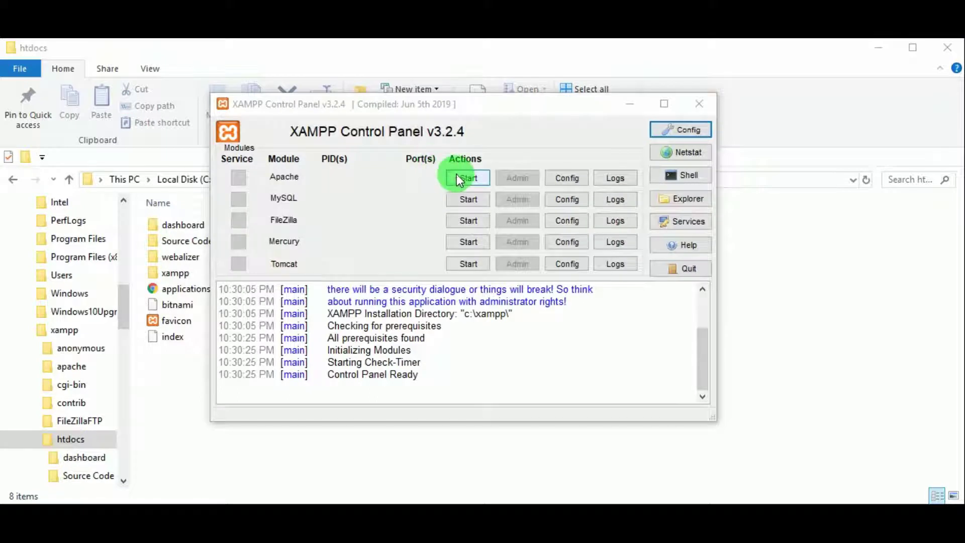
# - Start Apache in XAMPP, minimize the control panel and close the htdocs window
pyautogui.click(457, 177)
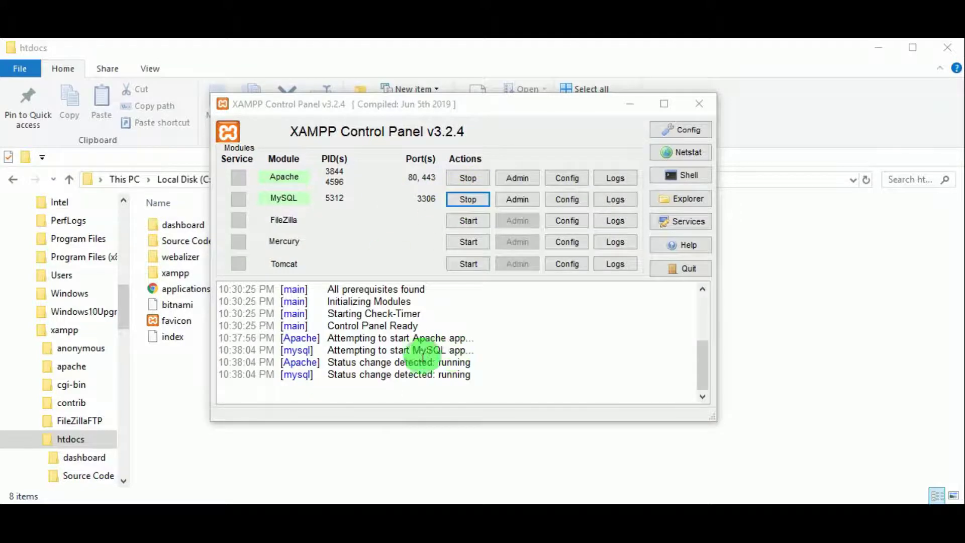
pyautogui.click(629, 104)
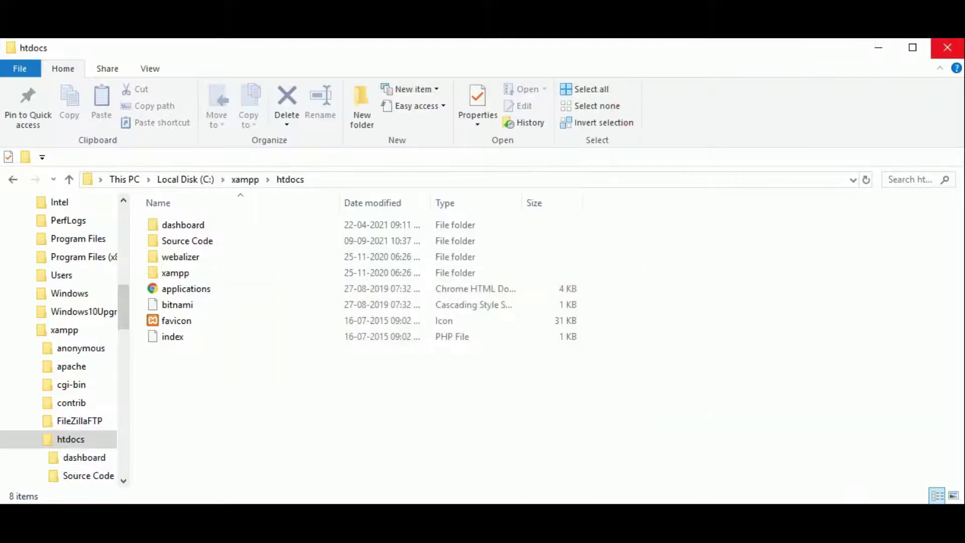
pyautogui.click(947, 48)
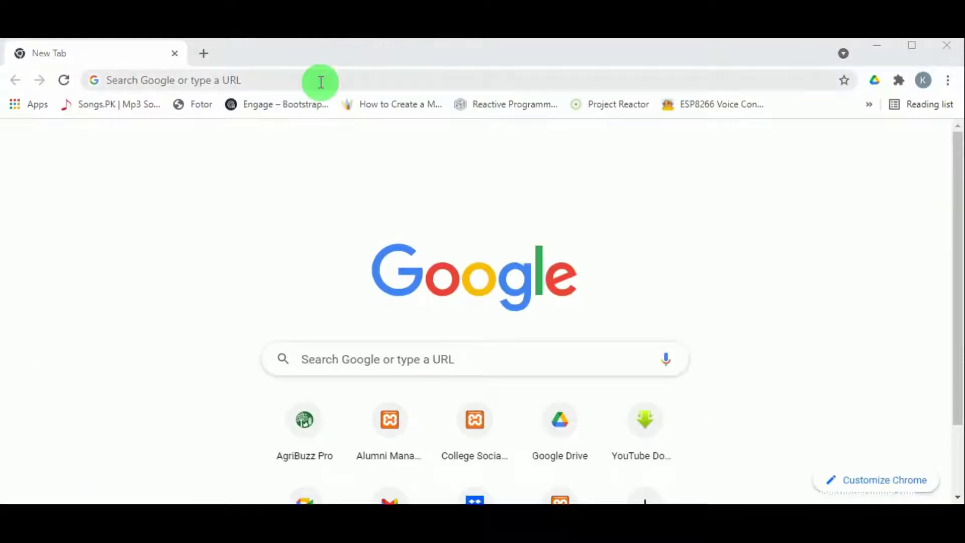
# - Load localhost/Source Code in Chrome, which shows an 'Unknown database' error
pyautogui.click(320, 82)
pyautogui.write('l')
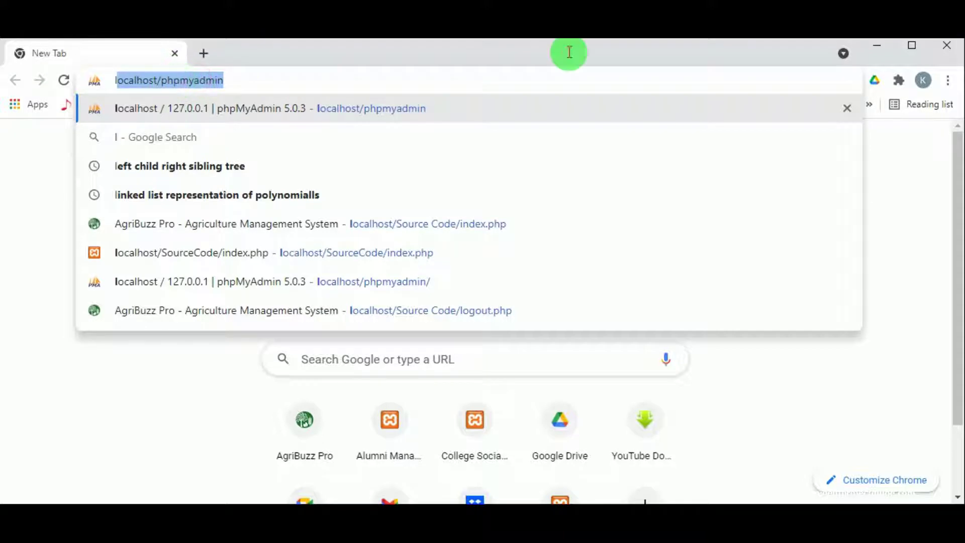
pyautogui.click(337, 103)
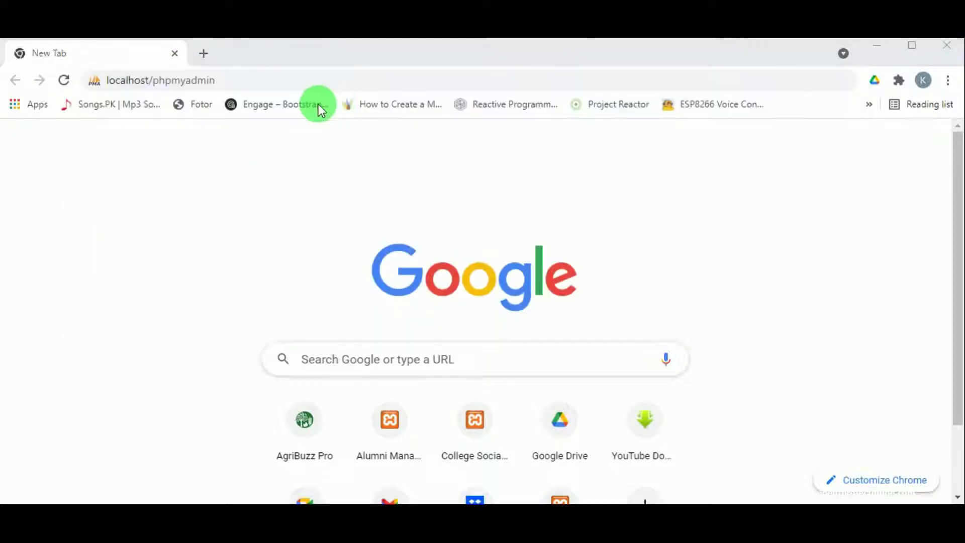
pyautogui.moveTo(230, 83); pyautogui.dragTo(159, 95)
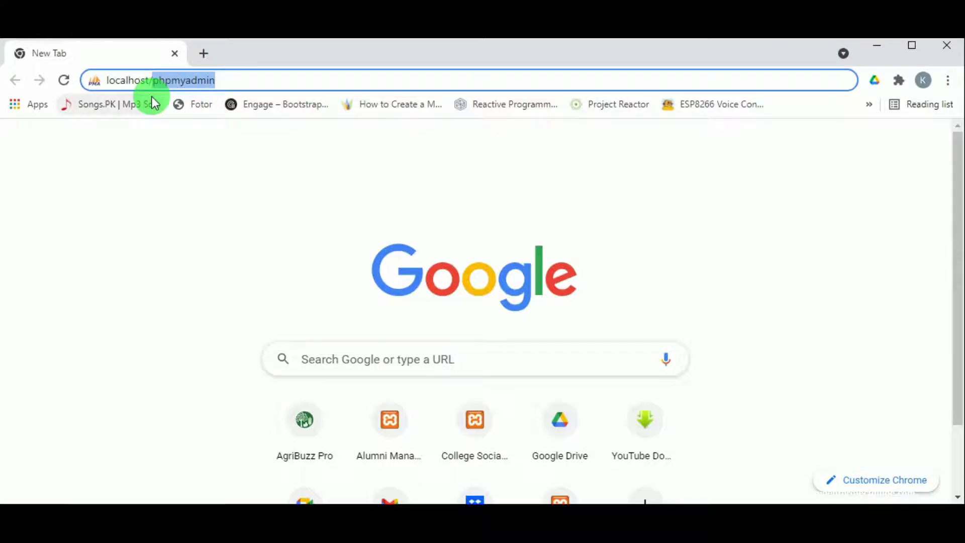
pyautogui.write('Source Code')
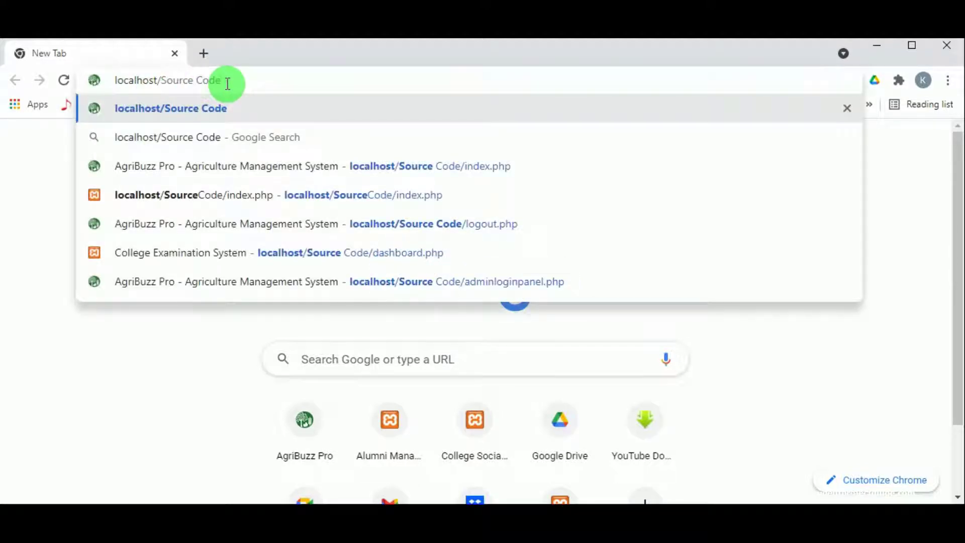
pyautogui.press('Return')
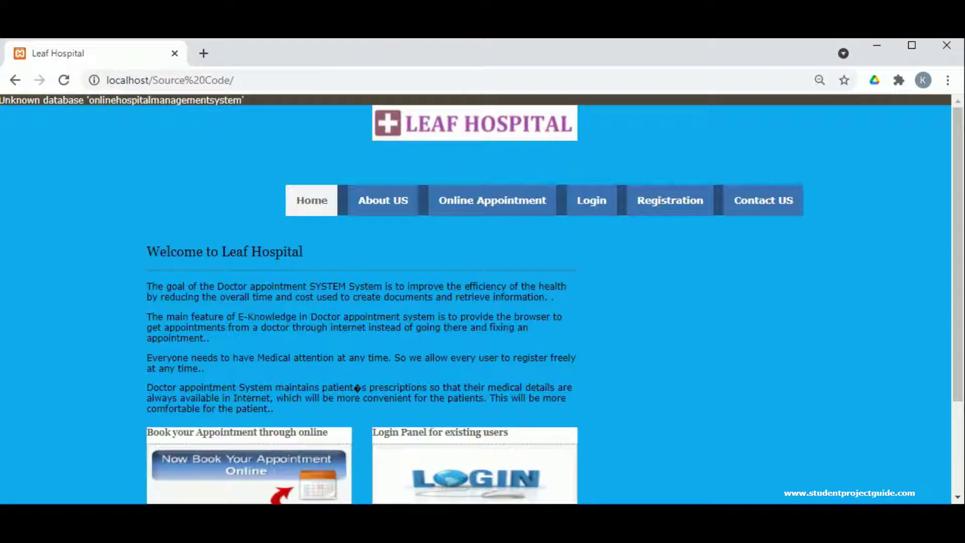
pyautogui.scroll(-3, 86, 158)
pyautogui.scroll(3, 85, 158)
# - In a new tab, open localhost/phpmyadmin's Databases page, then switch to File Explorer
pyautogui.click(206, 52)
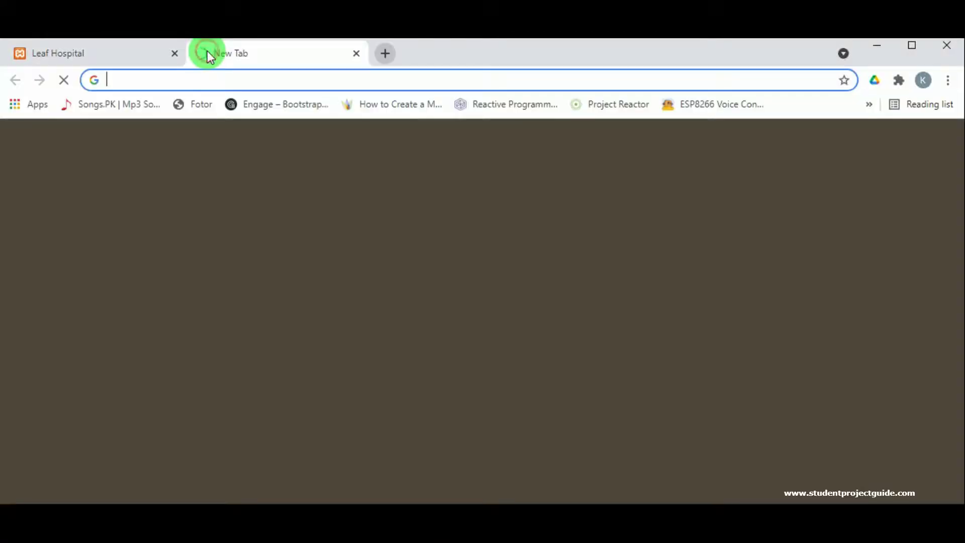
pyautogui.click(182, 77)
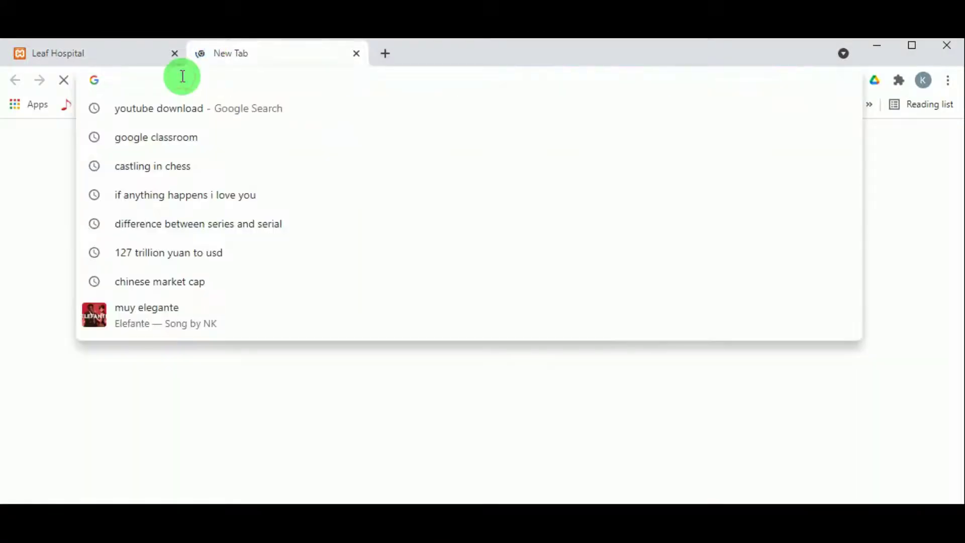
pyautogui.write('localhost/phpmyadmin')
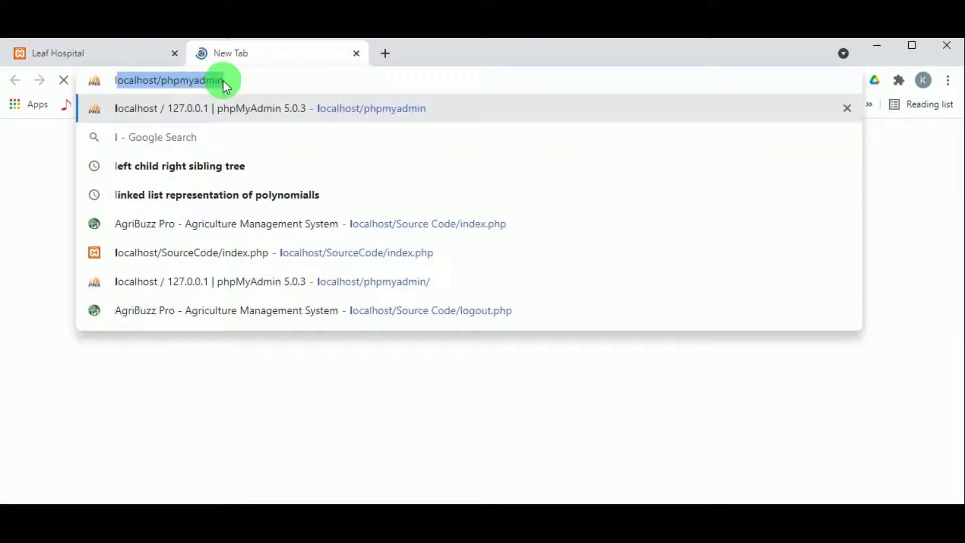
pyautogui.press('Right')
pyautogui.press('Return')
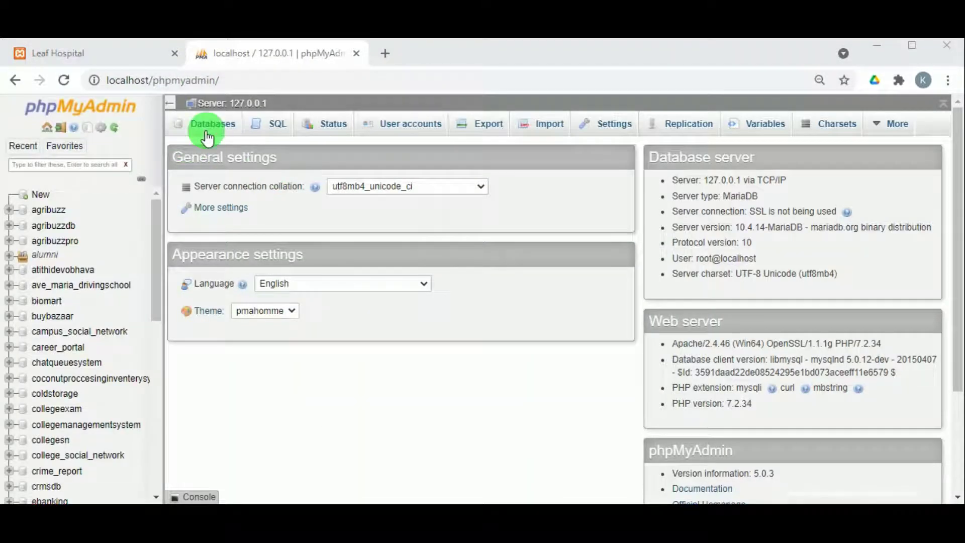
pyautogui.click(207, 131)
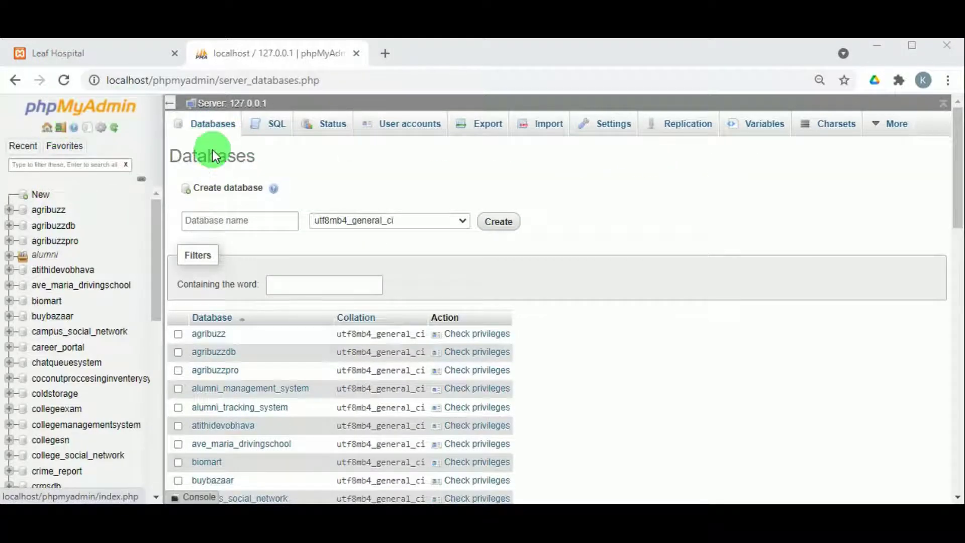
pyautogui.click(236, 221)
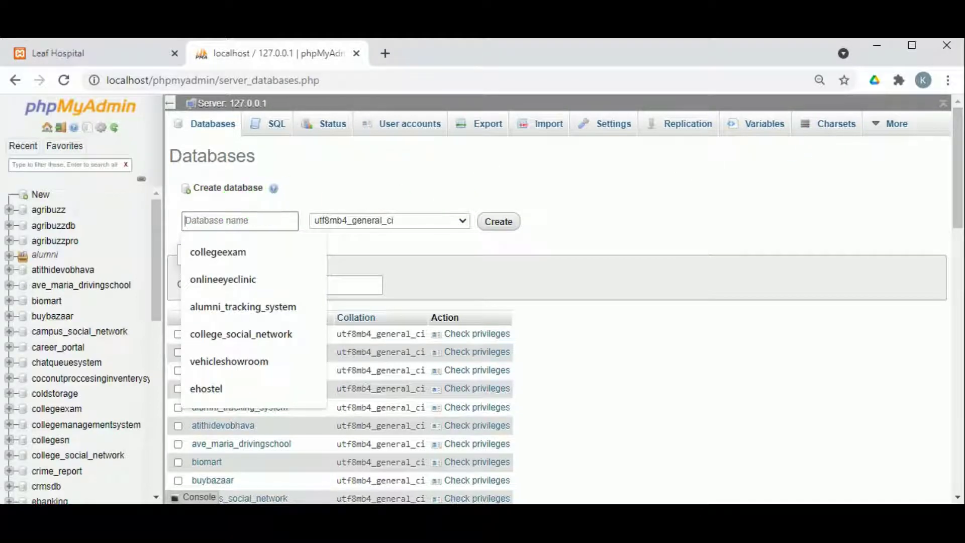
pyautogui.hotkey('alt', 'Tab')
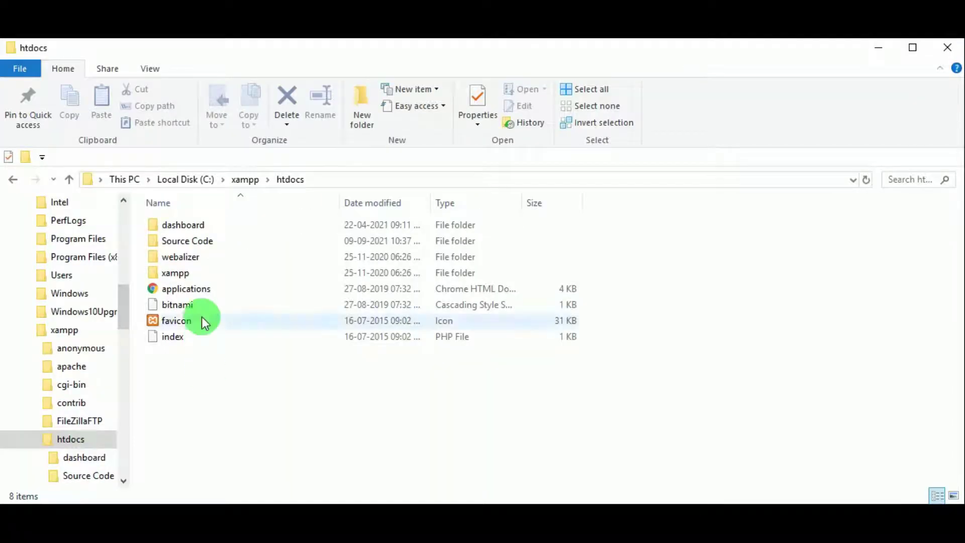
# - Navigate to E:\43131 - Hospital Management System\Database Backup\Database Backup and select the SQL file
pyautogui.scroll(2, 12, 250)
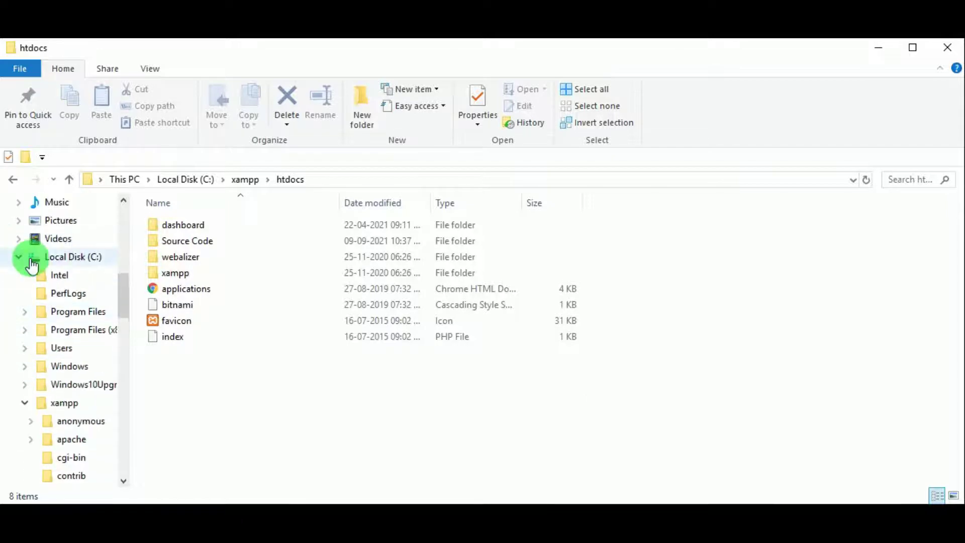
pyautogui.click(18, 256)
pyautogui.click(50, 277)
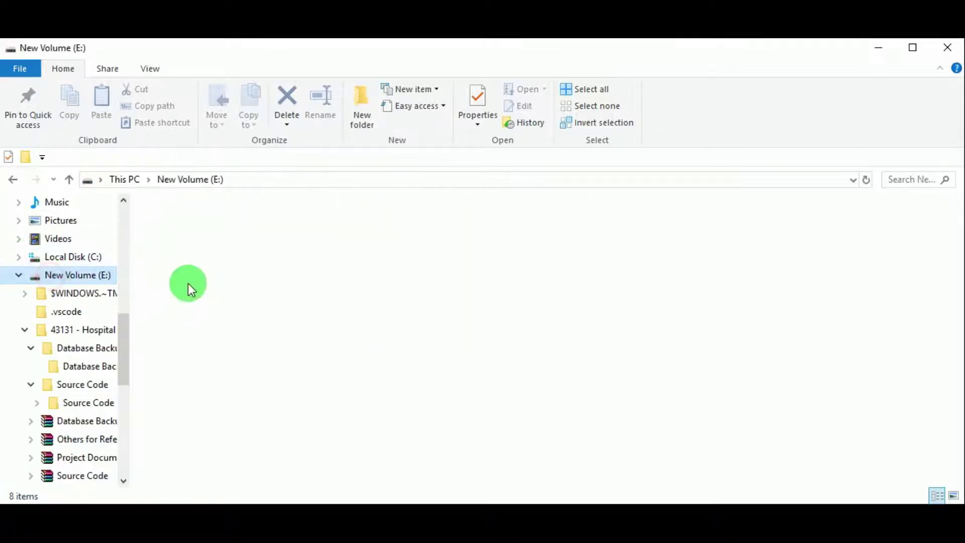
pyautogui.click(603, 347)
pyautogui.doubleClick(603, 348)
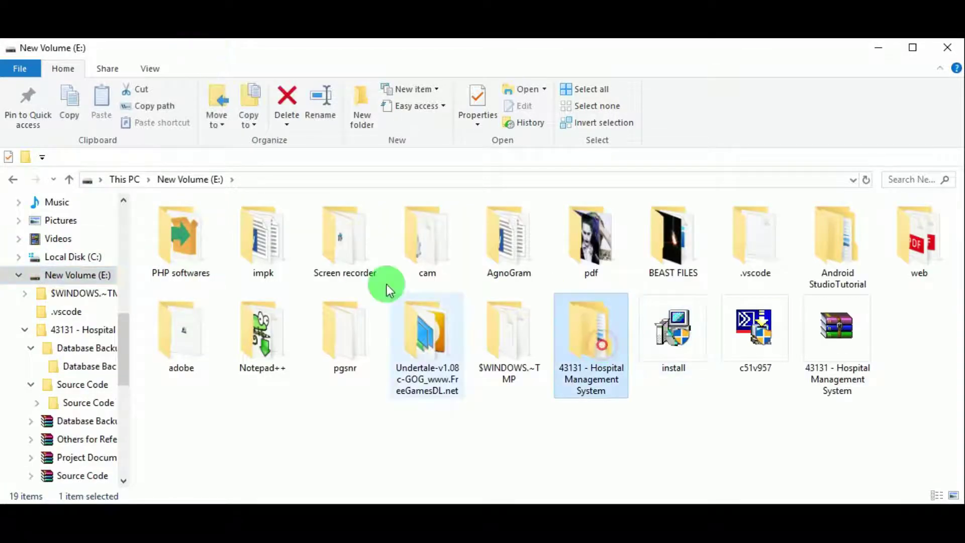
pyautogui.click(202, 235)
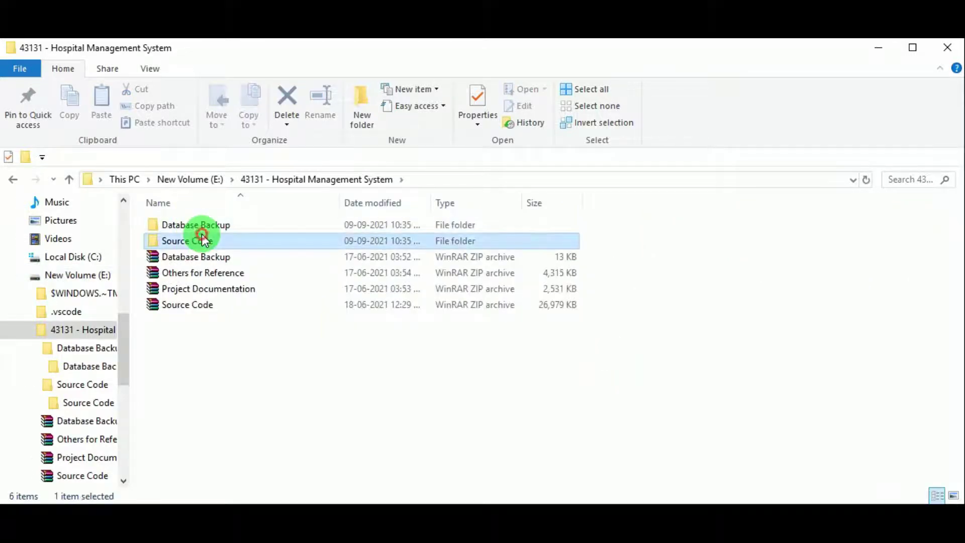
pyautogui.doubleClick(201, 228)
pyautogui.click(204, 231)
pyautogui.doubleClick(209, 232)
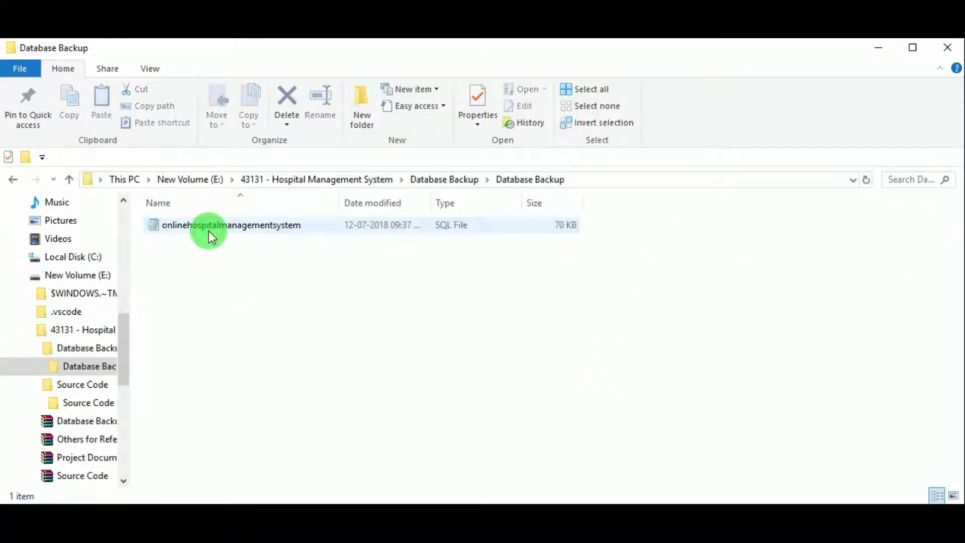
pyautogui.click(207, 227)
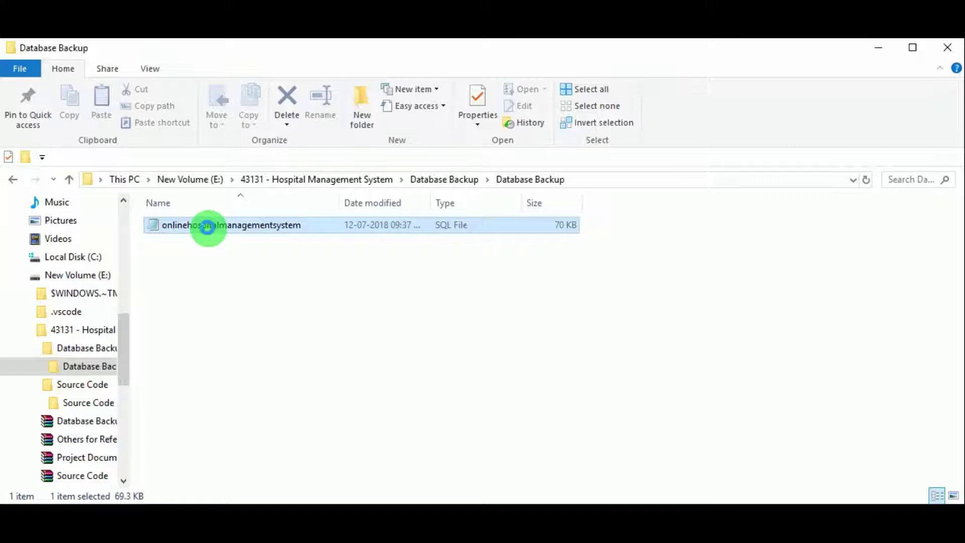
# - Copy the onlinehospitalmanagementsystem file name and return to phpMyAdmin
pyautogui.rightClick(208, 227)
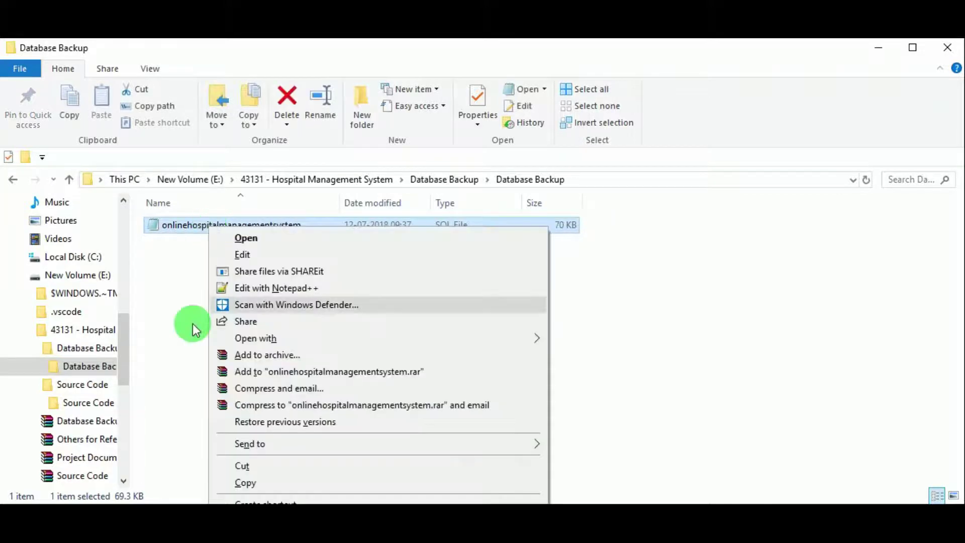
pyautogui.click(231, 500)
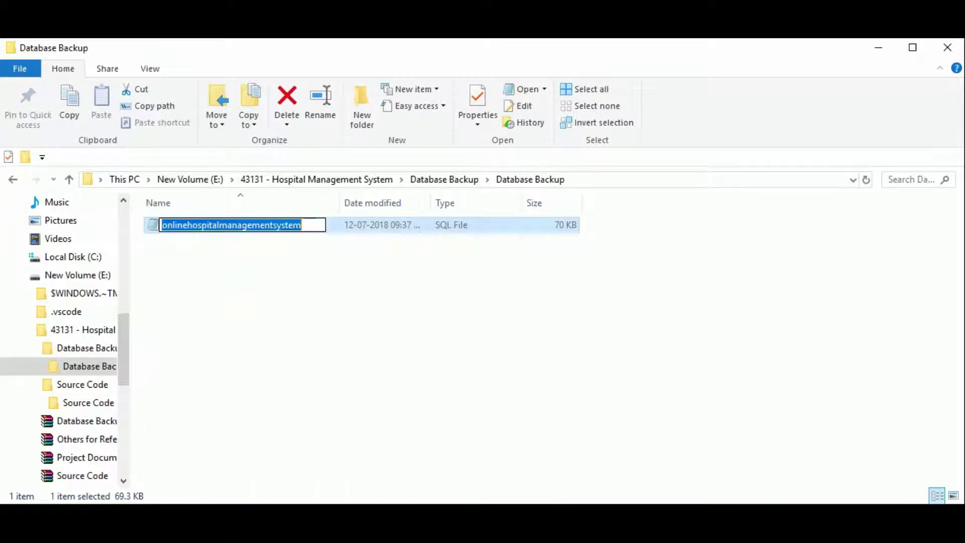
pyautogui.rightClick(217, 225)
pyautogui.click(245, 271)
pyautogui.press('Return')
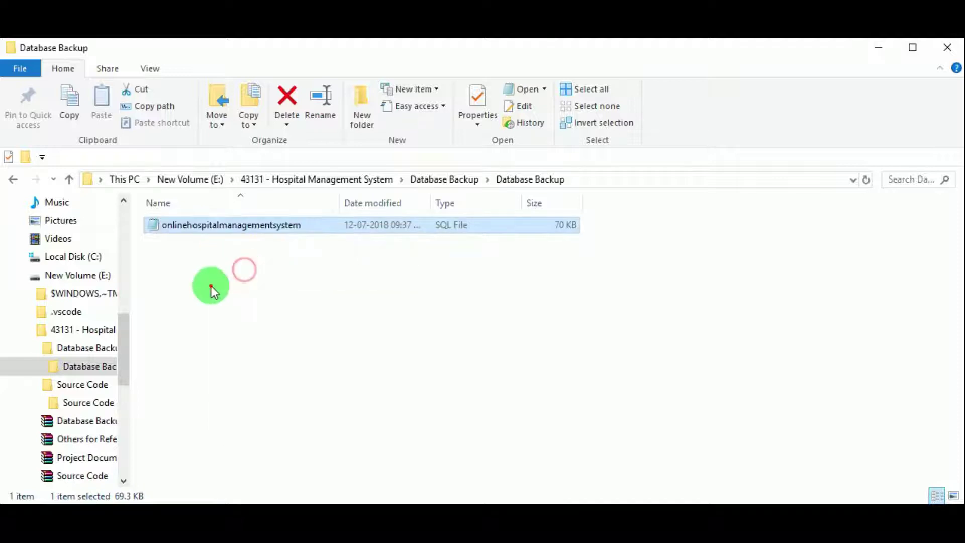
pyautogui.click(210, 285)
pyautogui.hotkey('alt', 'Tab')
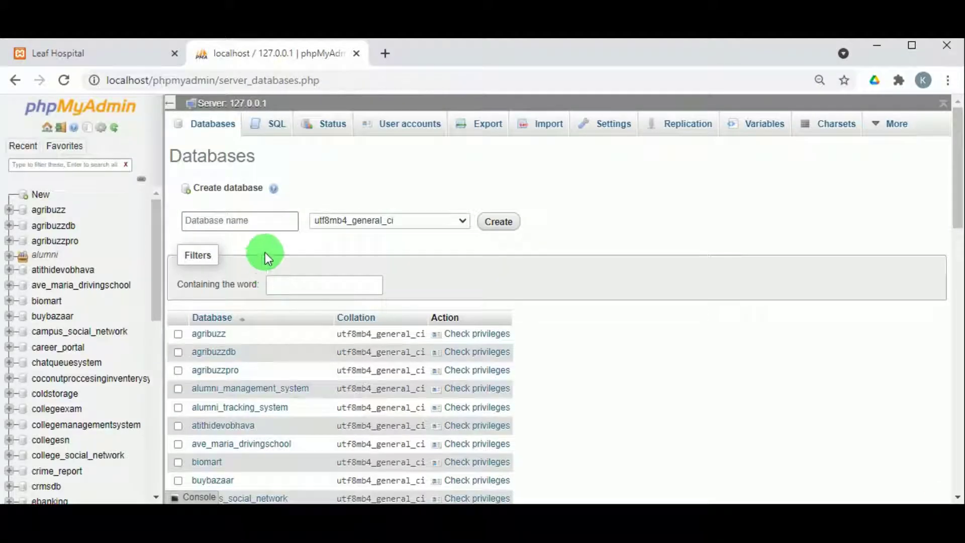
# - Create a database named onlinehospitalmanagementsystem and go to its Import page
pyautogui.click(265, 221)
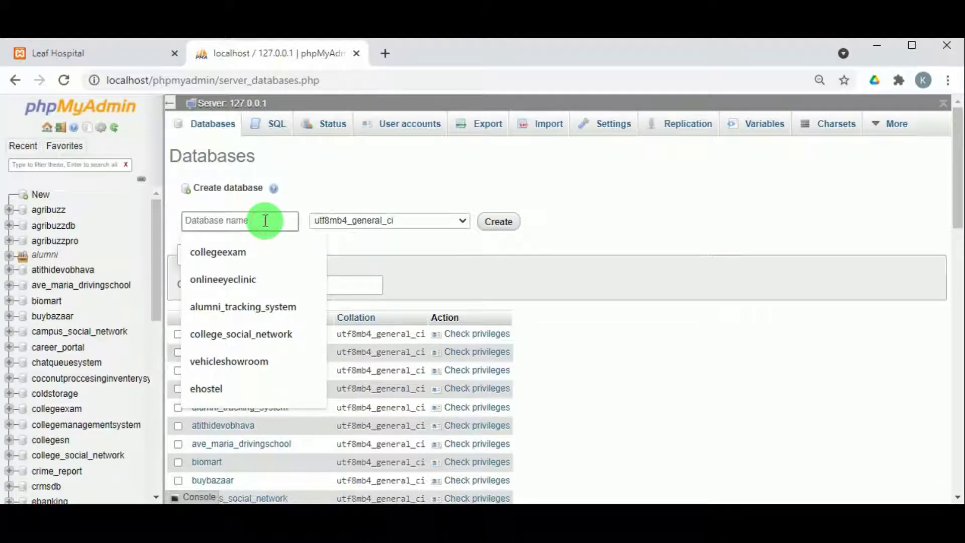
pyautogui.hotkey('ctrl', 'v')
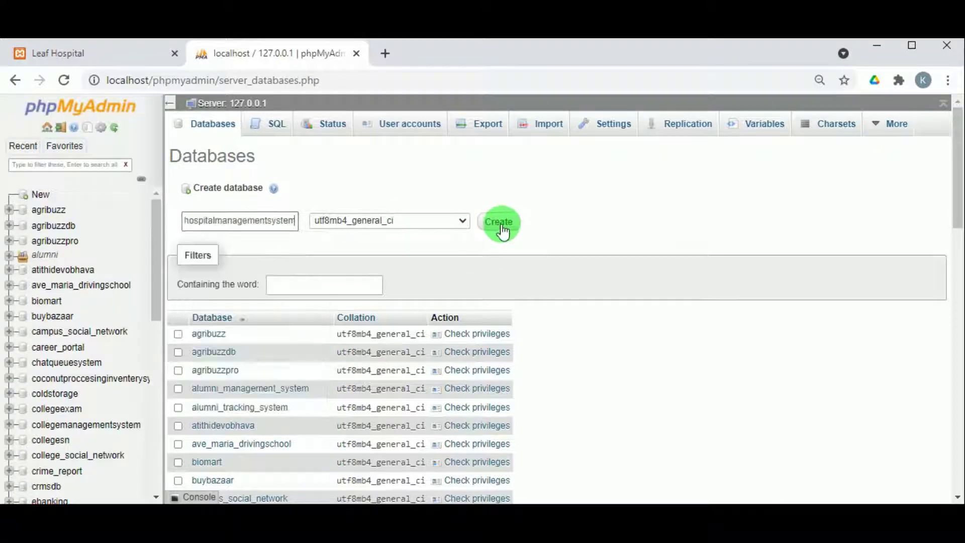
pyautogui.click(501, 226)
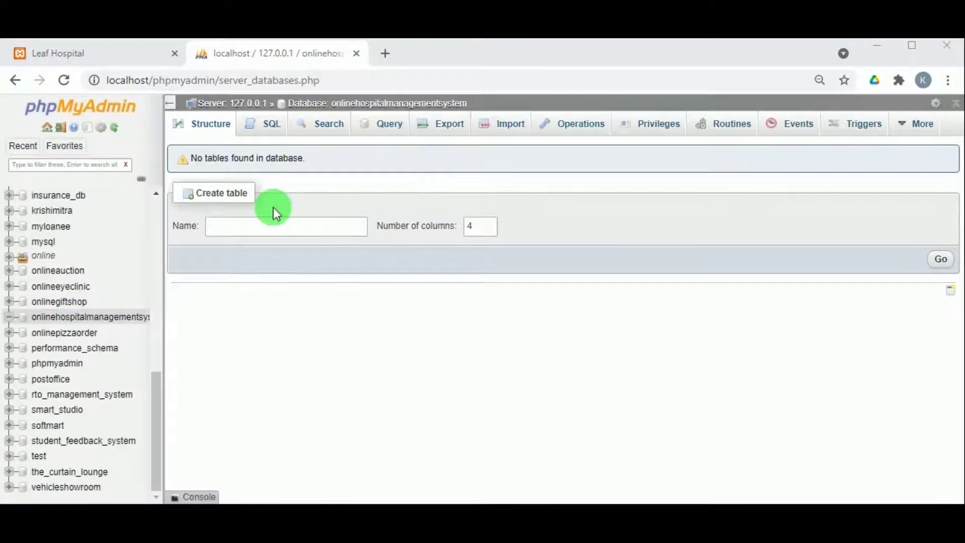
pyautogui.click(508, 132)
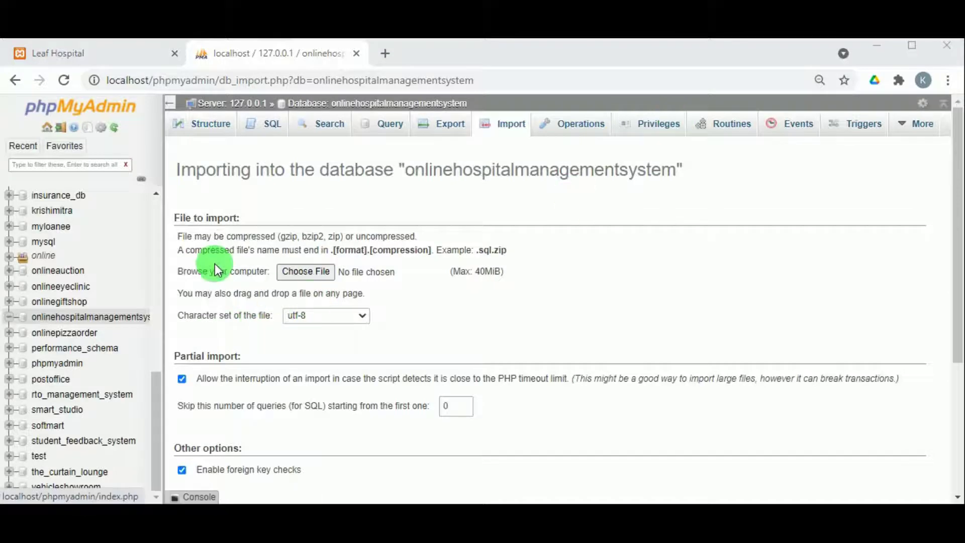
# - Import onlinehospitalmanagementsystem.sql from the Database Backup folder, running its 84 queries
pyautogui.click(316, 270)
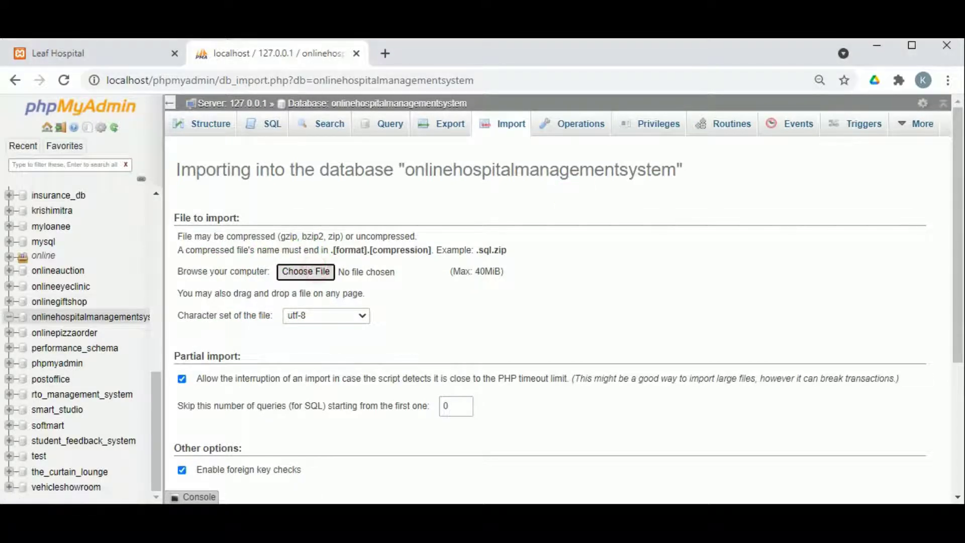
pyautogui.click(366, 189)
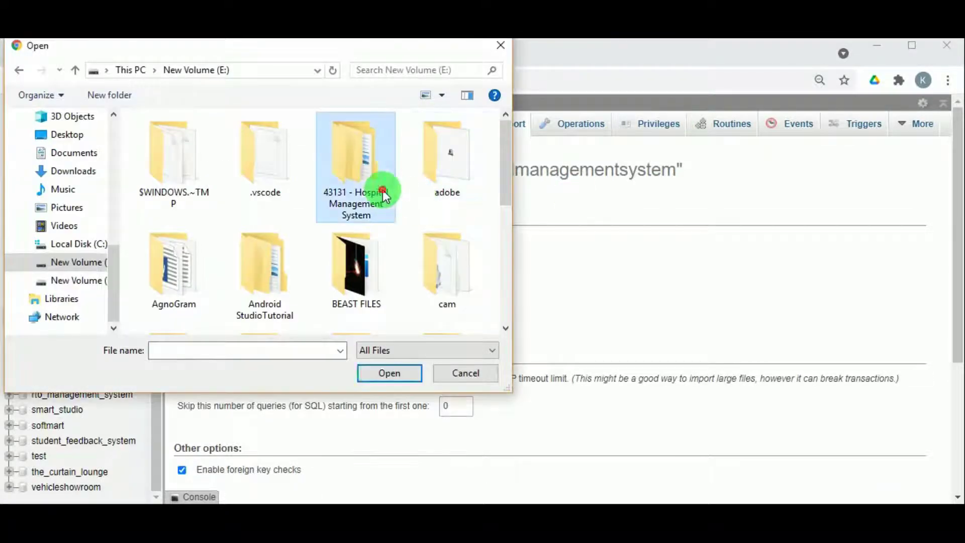
pyautogui.click(388, 372)
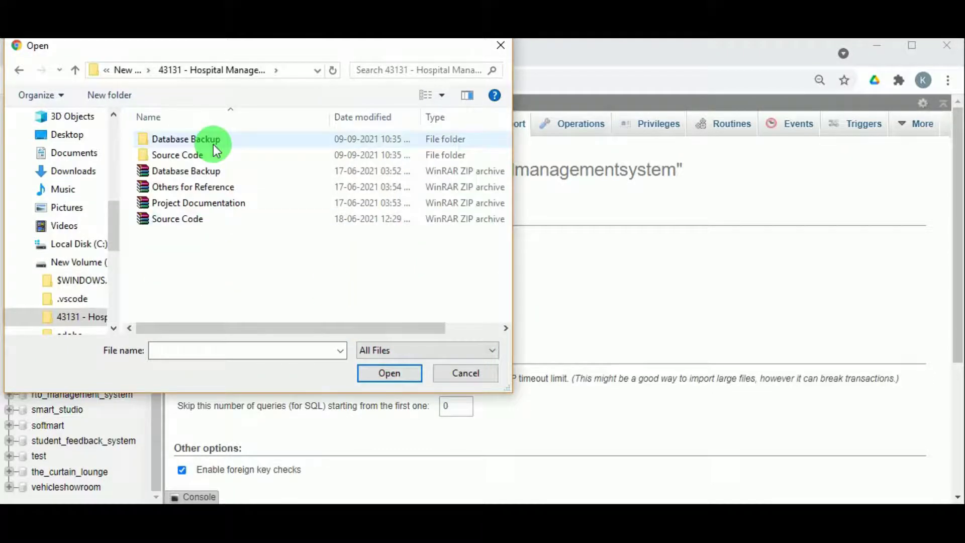
pyautogui.doubleClick(211, 141)
pyautogui.doubleClick(214, 145)
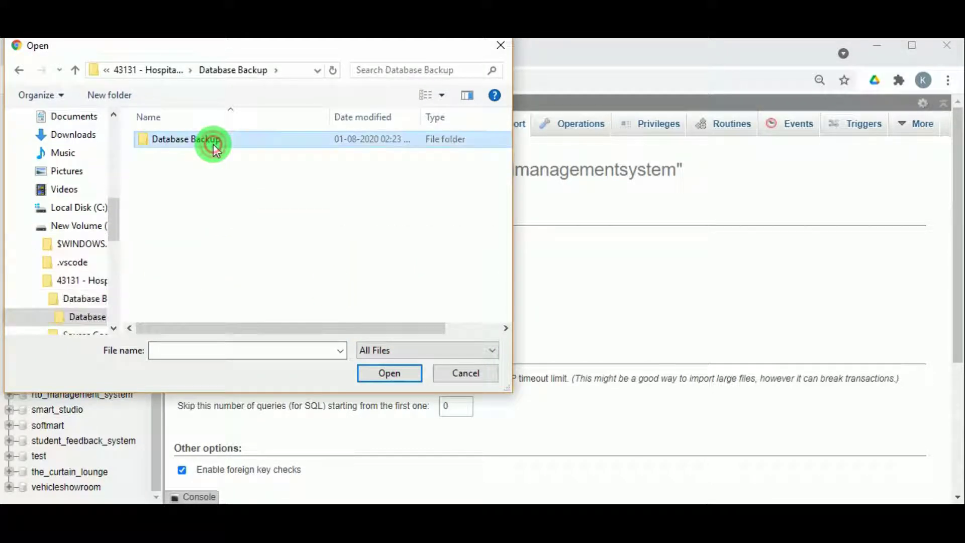
pyautogui.click(230, 141)
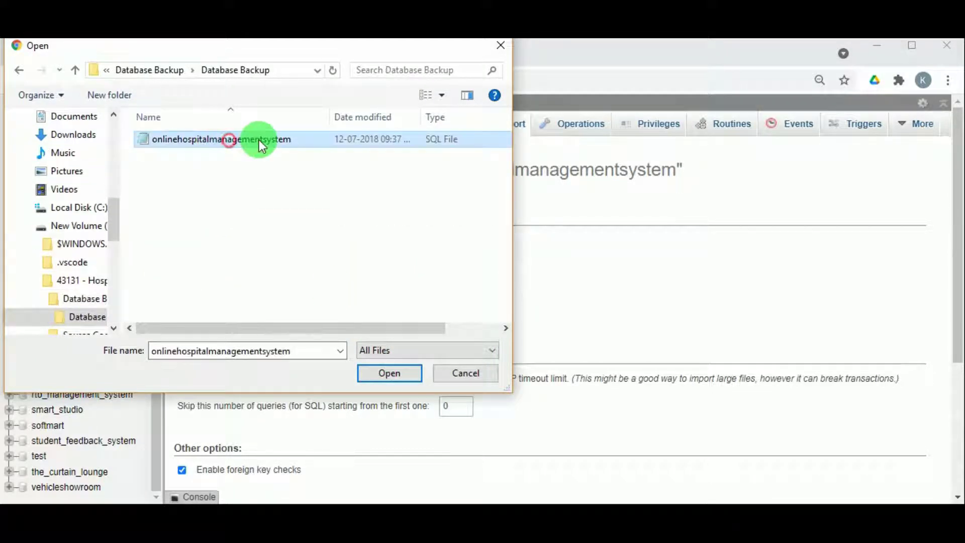
pyautogui.click(394, 373)
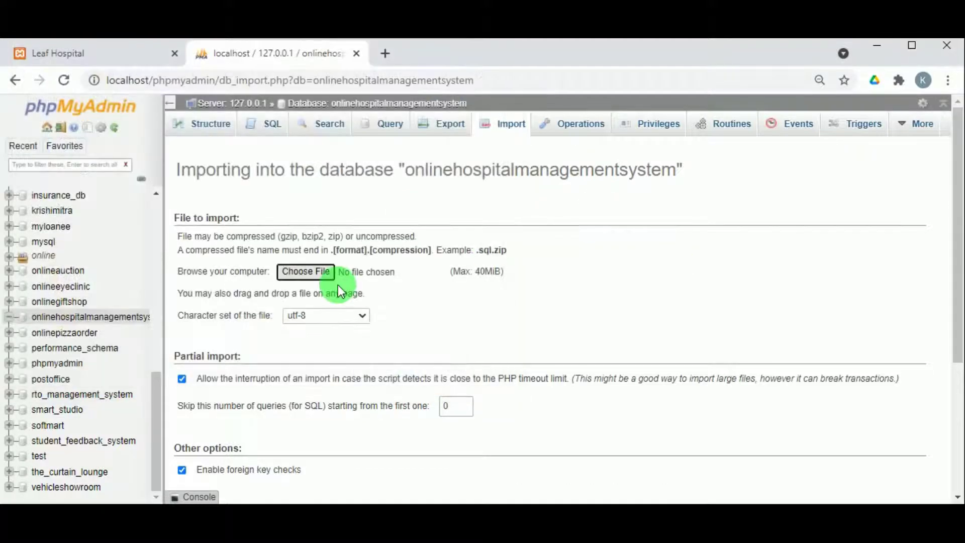
pyautogui.scroll(-4, 507, 295)
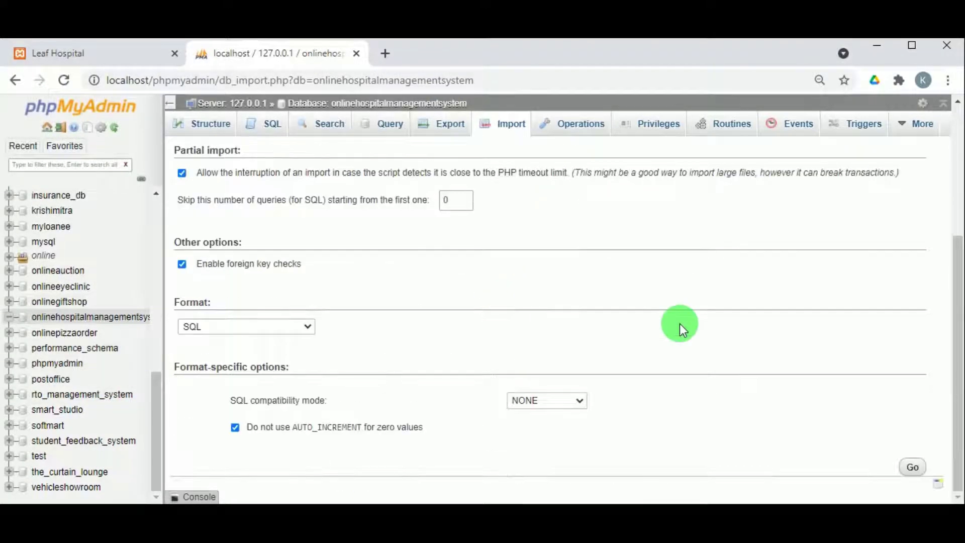
pyautogui.click(912, 467)
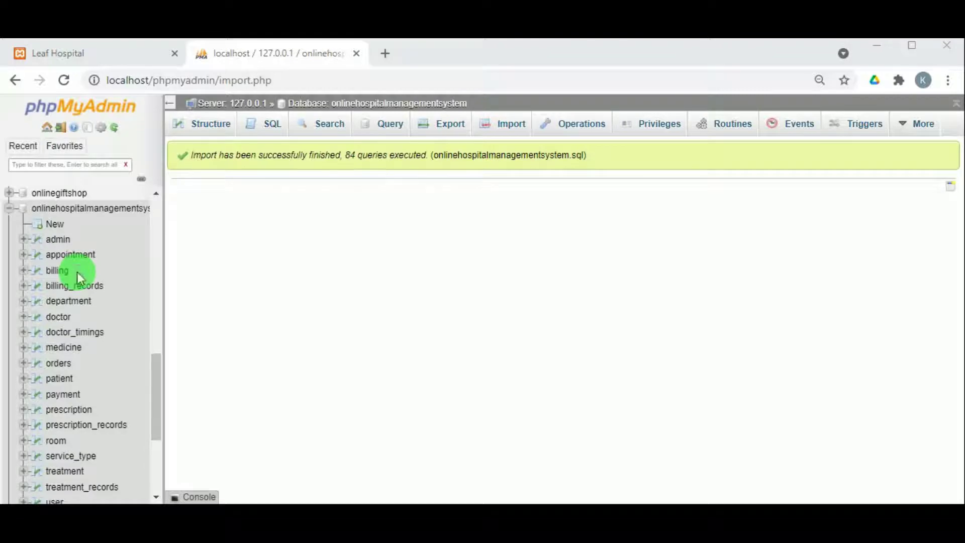
# - List the 18 tables of onlinehospitalmanagementsystem in phpMyAdmin, then reload the Leaf Hospital homepage
pyautogui.scroll(-2, 43, 301)
pyautogui.scroll(3, 70, 236)
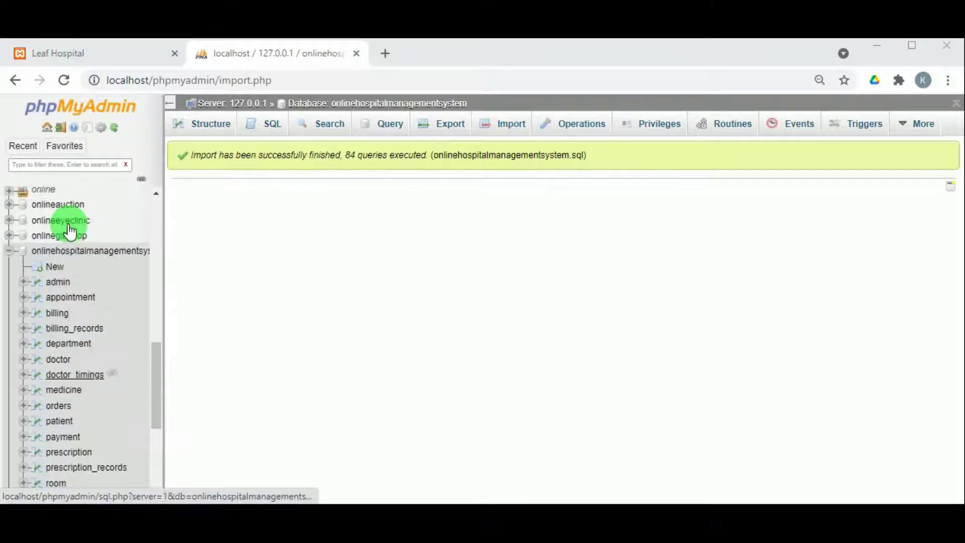
pyautogui.click(80, 254)
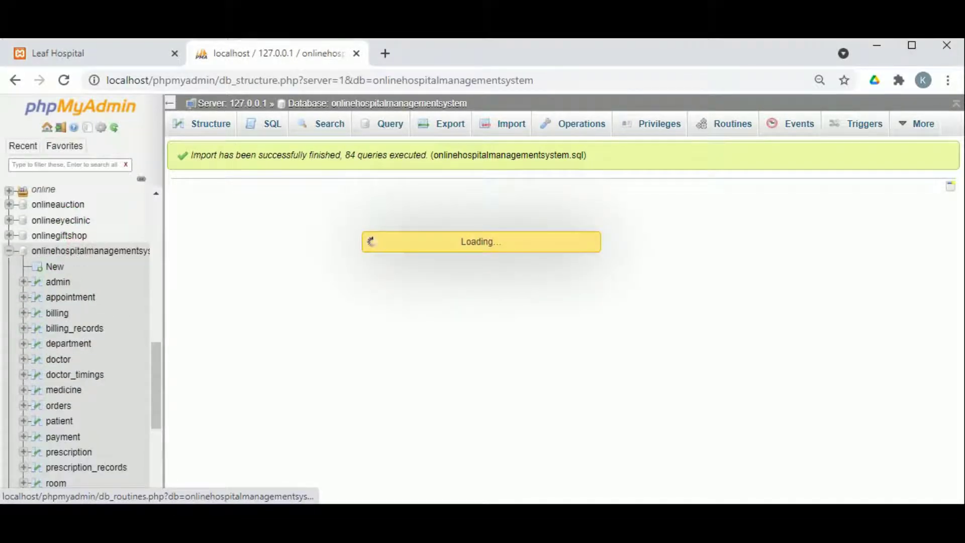
pyautogui.scroll(-5, 319, 237)
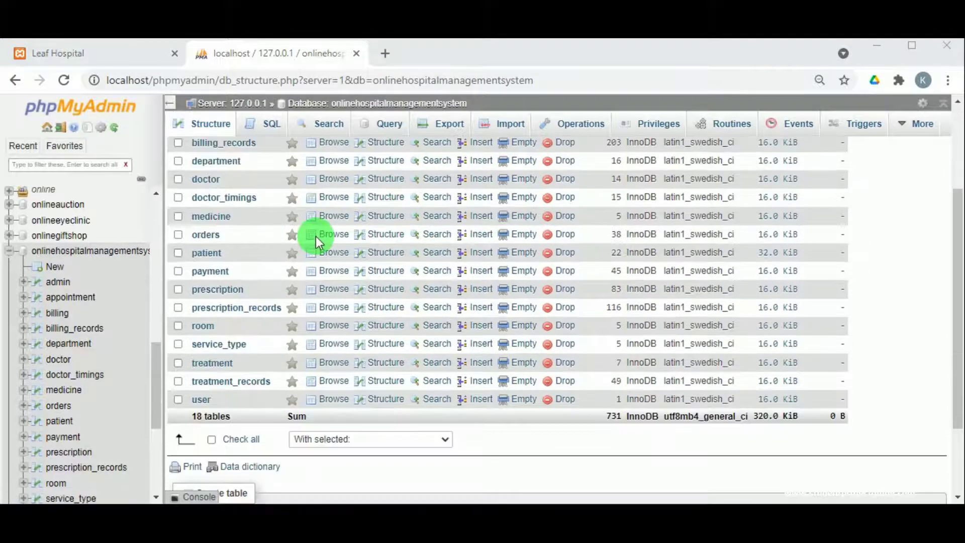
pyautogui.scroll(5, 237, 340)
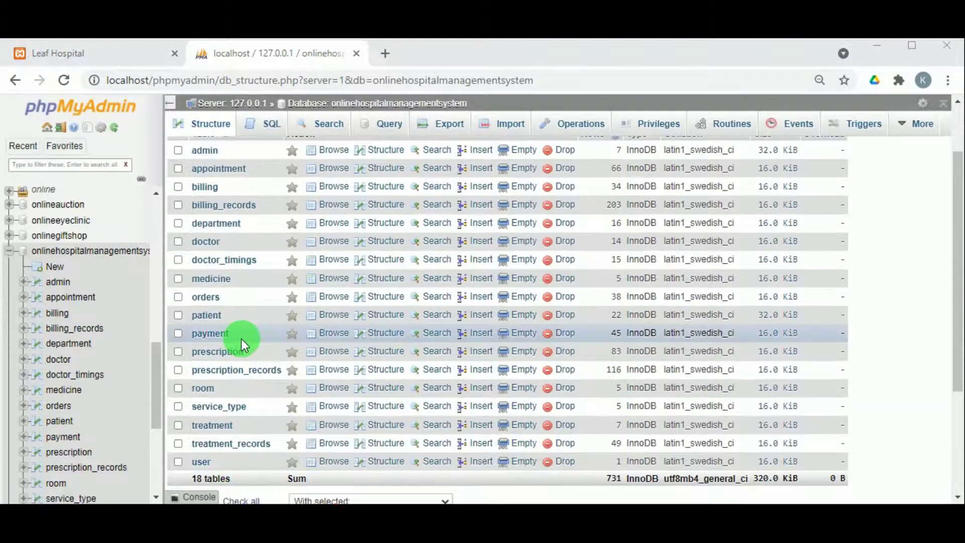
pyautogui.click(103, 56)
pyautogui.click(63, 82)
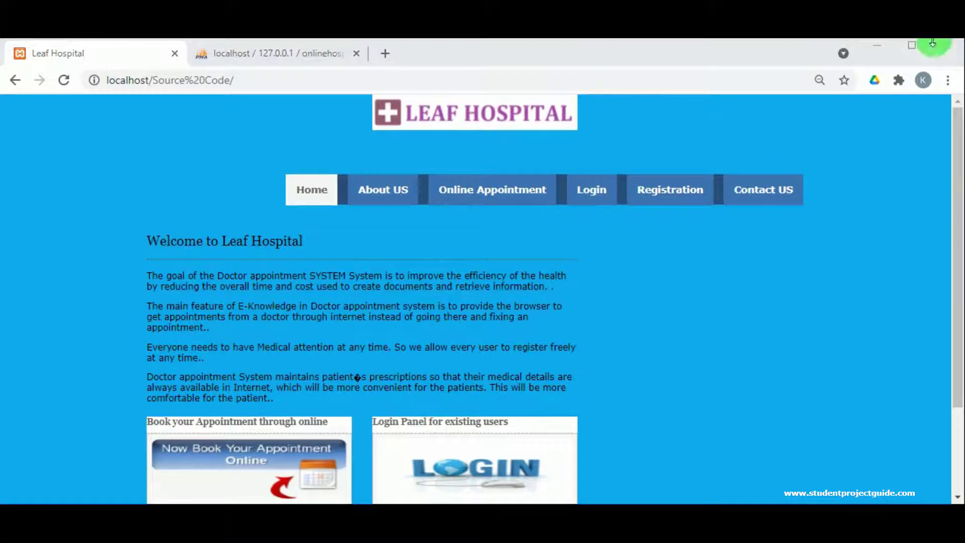
# - Scroll through the Leaf Hospital homepage's welcome, booking and login sections
pyautogui.scroll(-2, 327, 291)
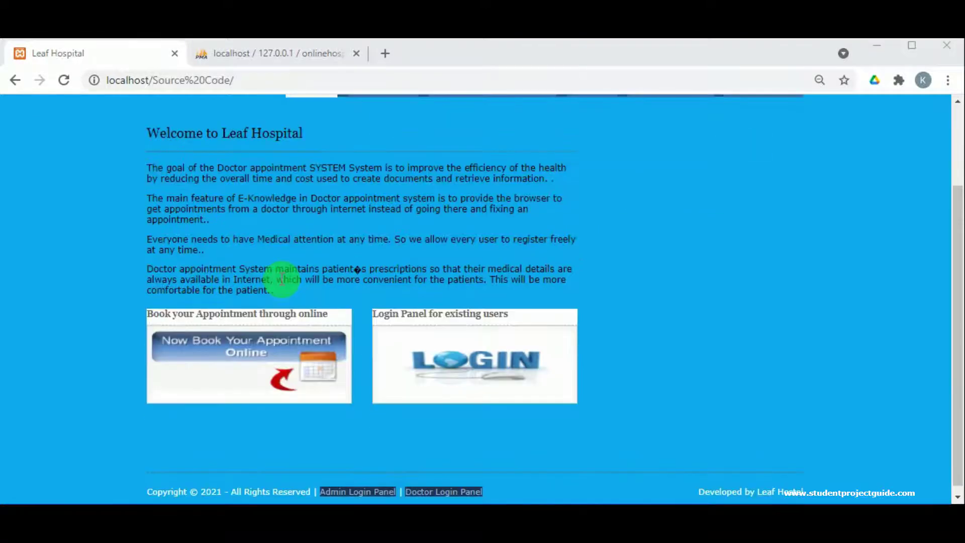
pyautogui.scroll(2, 346, 382)
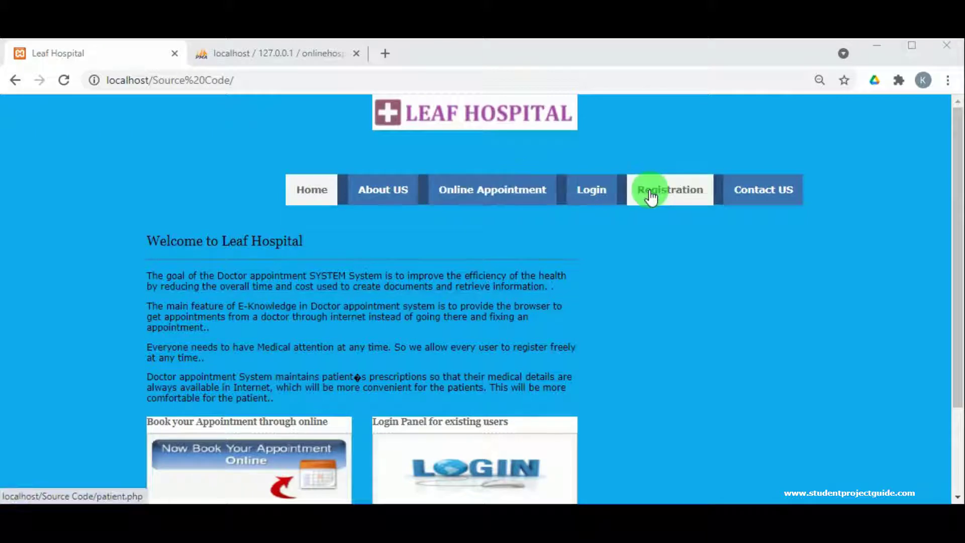
pyautogui.scroll(-2, 409, 280)
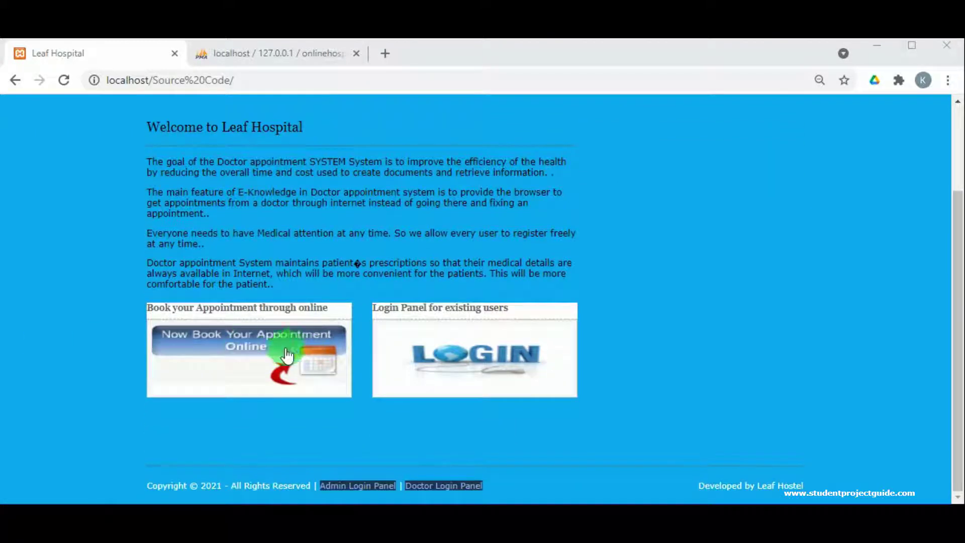
pyautogui.scroll(2, 351, 324)
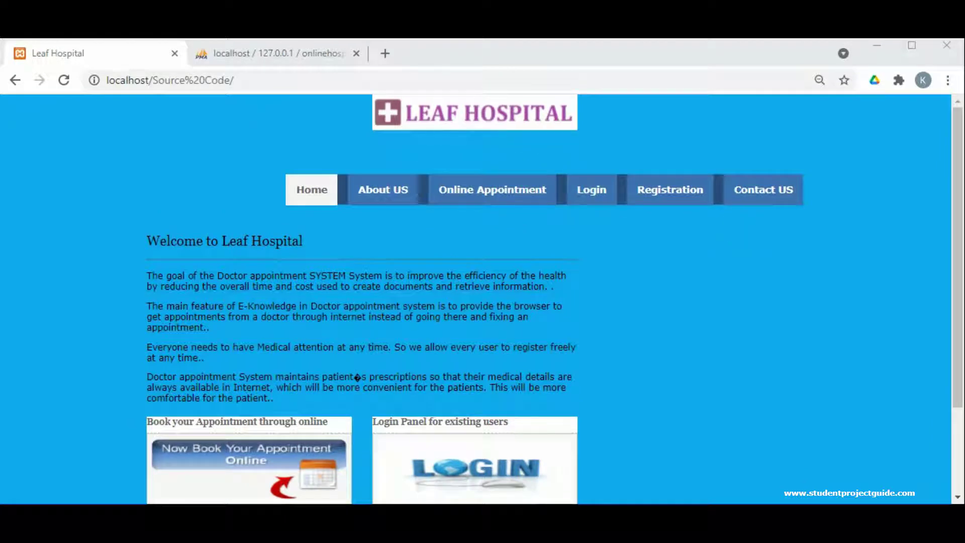
pyautogui.scroll(-2, 642, 202)
pyautogui.scroll(2, 641, 203)
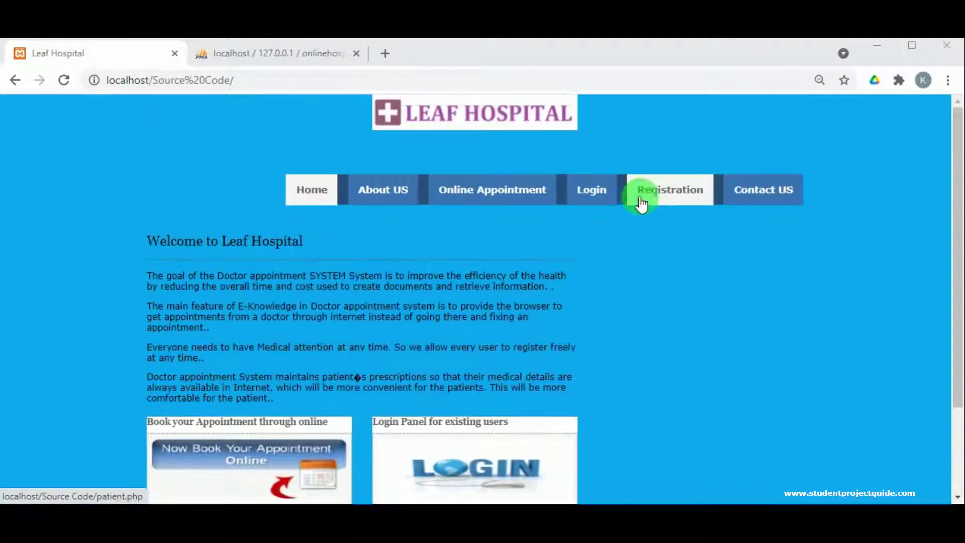
# - Go to the Registration page, then follow the footer's Admin Login Panel link
pyautogui.click(641, 203)
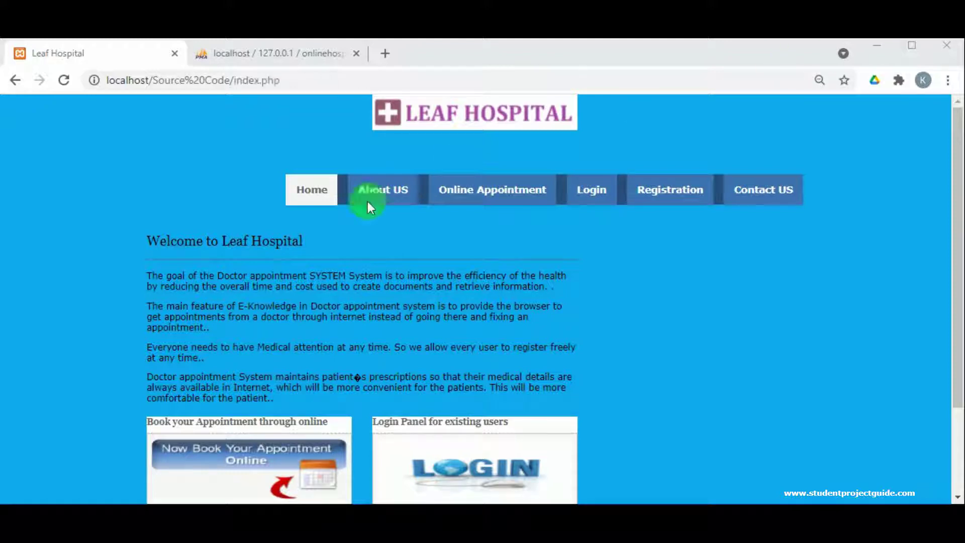
pyautogui.scroll(-2, 234, 282)
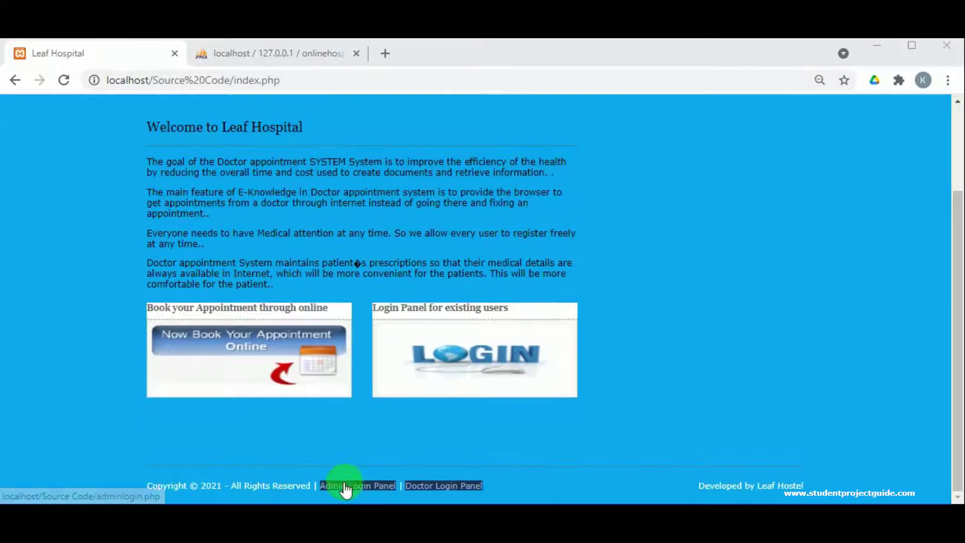
pyautogui.click(358, 490)
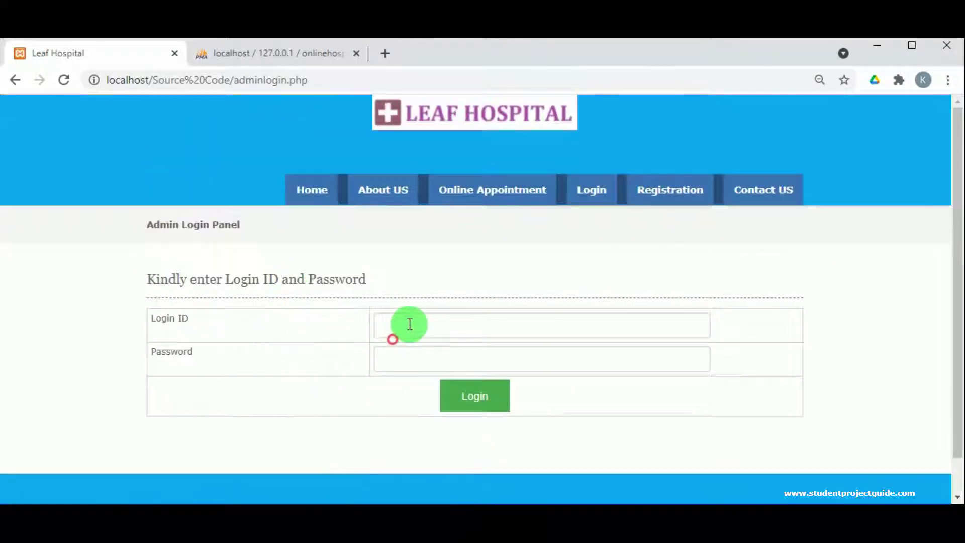
# - Log in to the admin dashboard with the saved login ID and the admin password
pyautogui.click(409, 324)
pyautogui.click(415, 152)
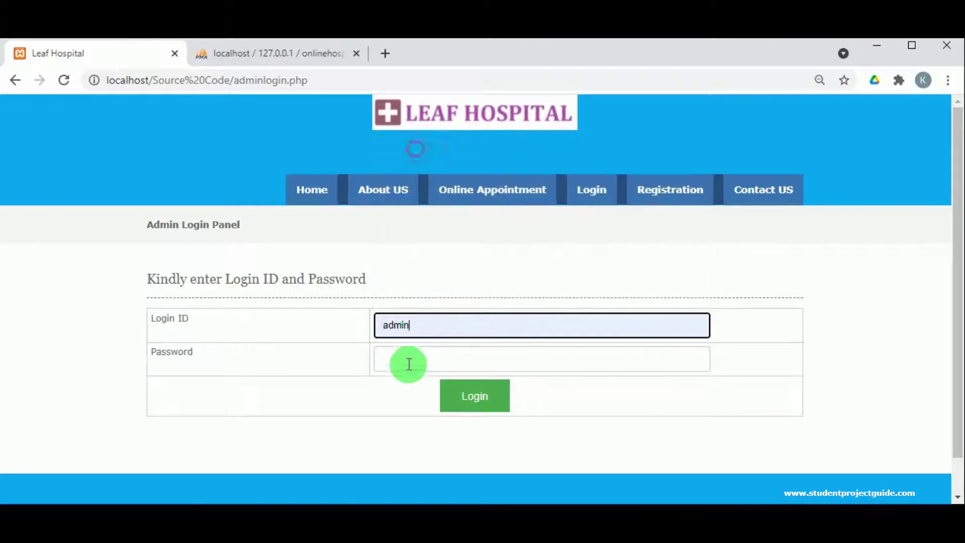
pyautogui.click(406, 367)
pyautogui.write('admin123')
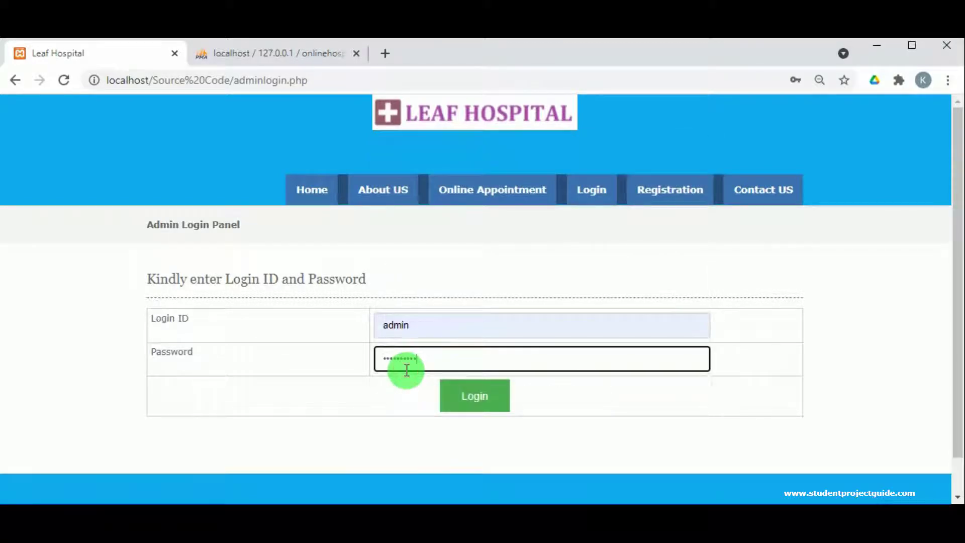
pyautogui.click(462, 400)
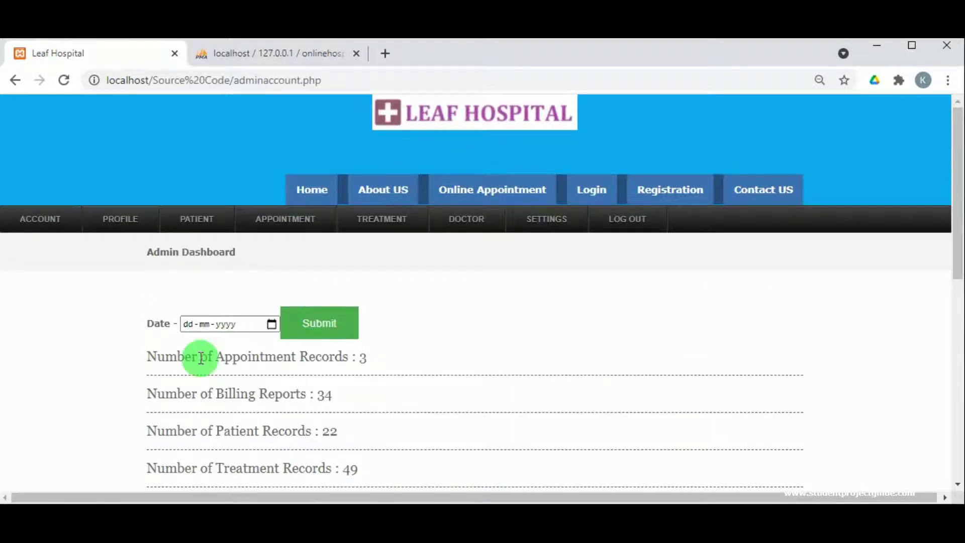
# - Look over the admin dashboard and open the Admin Profile page
pyautogui.scroll(-3, 237, 217)
pyautogui.scroll(-3, 271, 354)
pyautogui.scroll(-3, 270, 358)
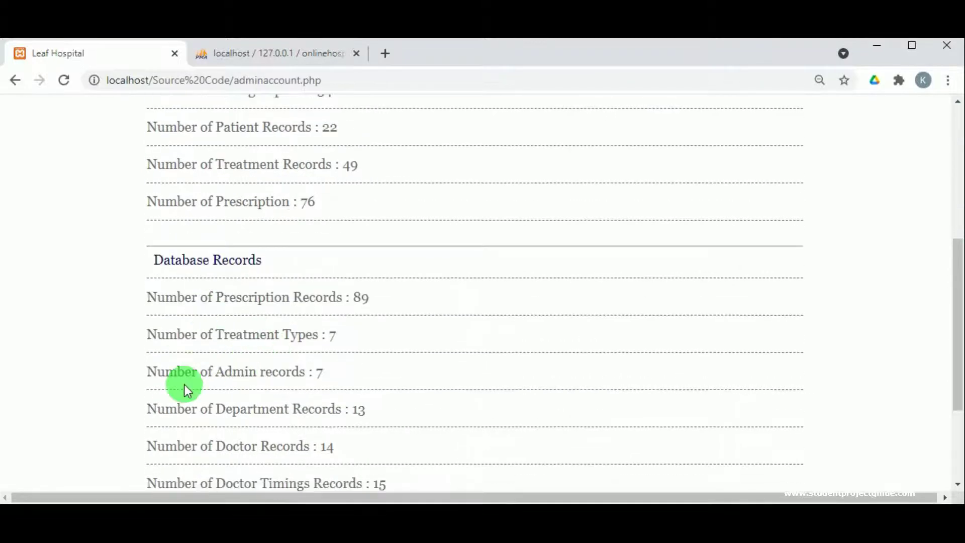
pyautogui.scroll(10, 228, 382)
pyautogui.moveTo(107, 230)
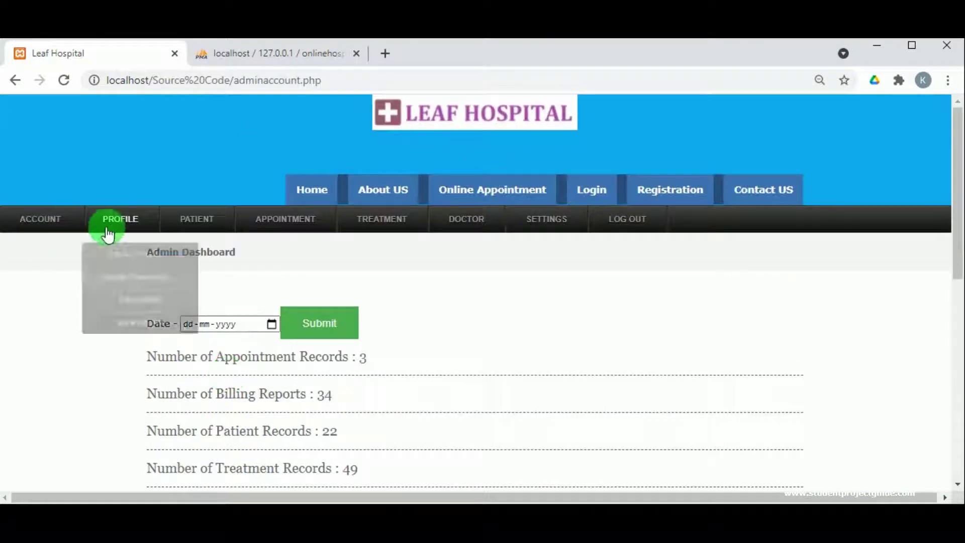
pyautogui.click(124, 248)
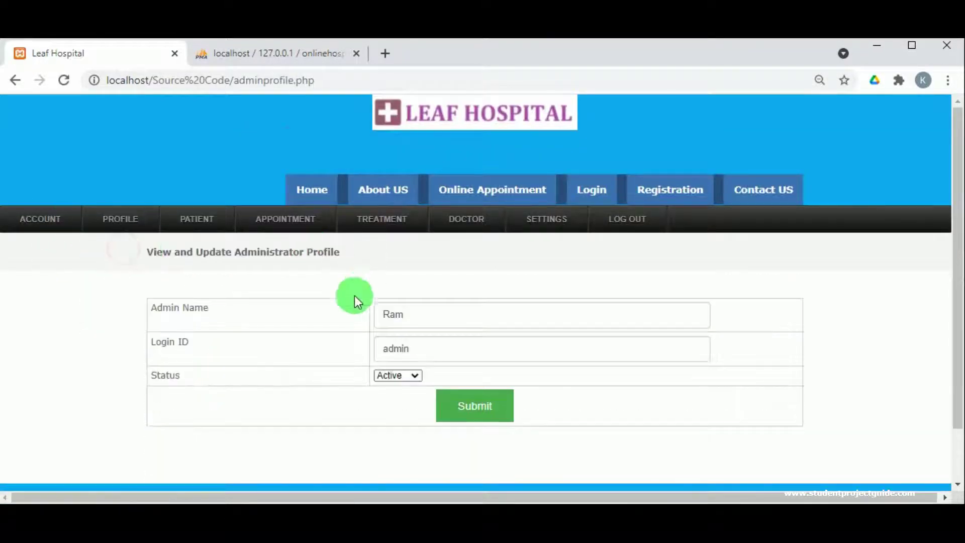
# - View the Change Password page, then bring up the Add Admin form
pyautogui.scroll(-3, 354, 295)
pyautogui.moveTo(107, 172)
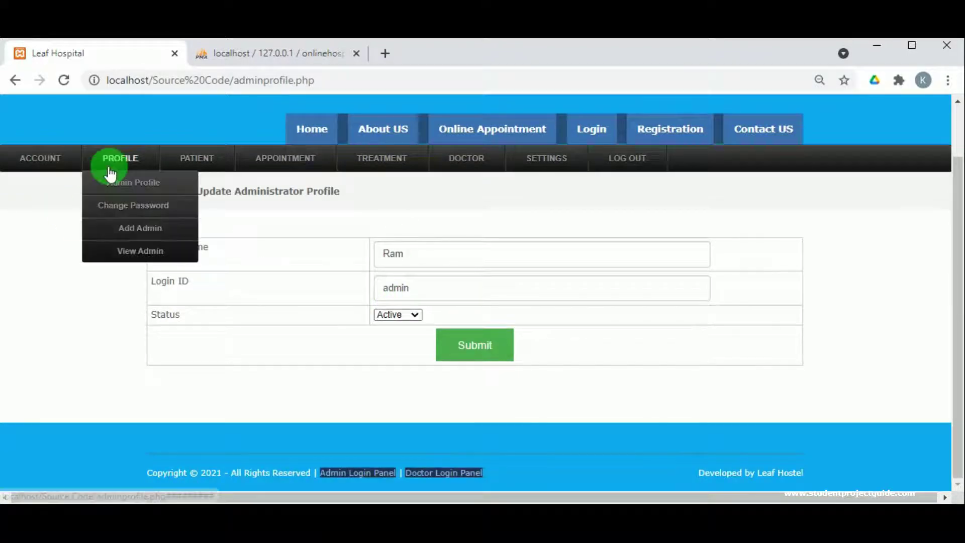
pyautogui.click(124, 208)
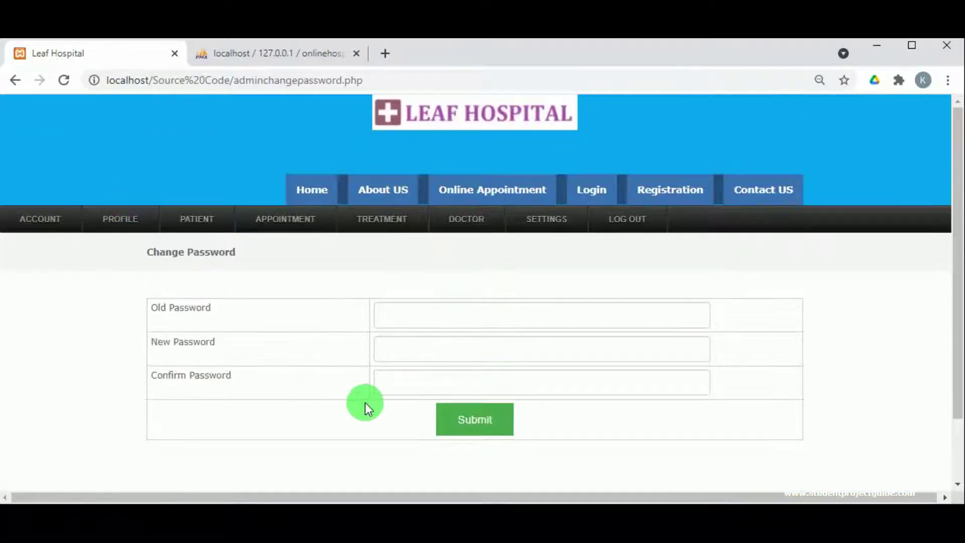
pyautogui.moveTo(117, 224)
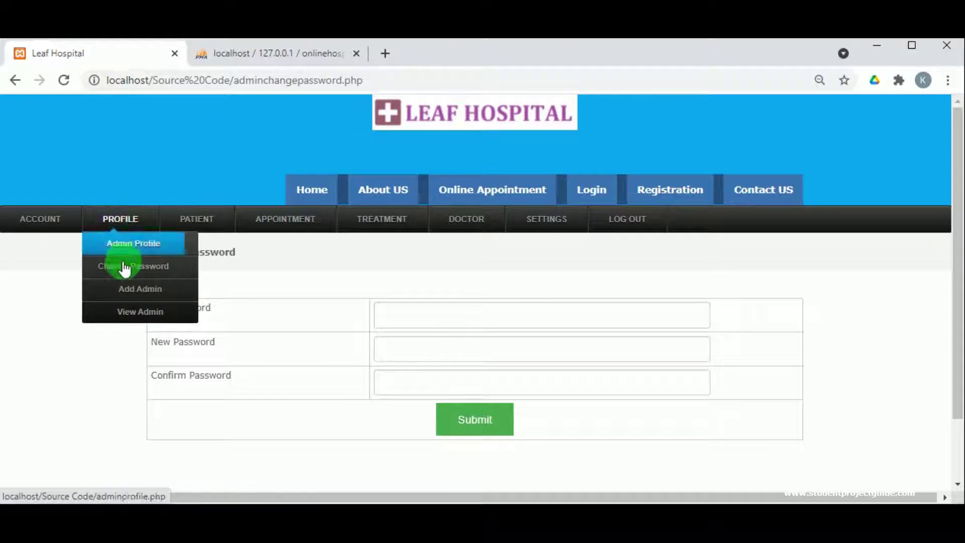
pyautogui.click(131, 288)
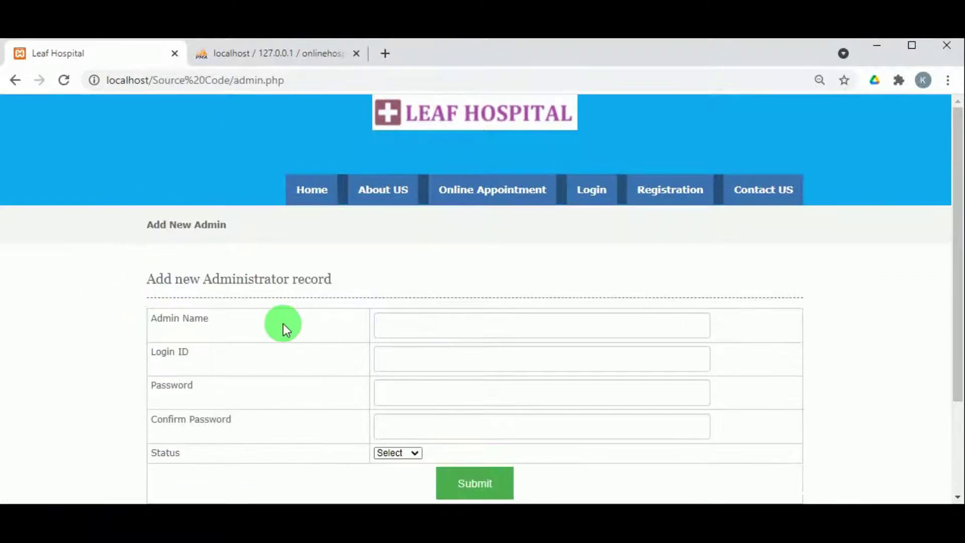
# - Fill in the new admin's name and login ID from saved suggestions
pyautogui.scroll(-2, 283, 325)
pyautogui.click(463, 252)
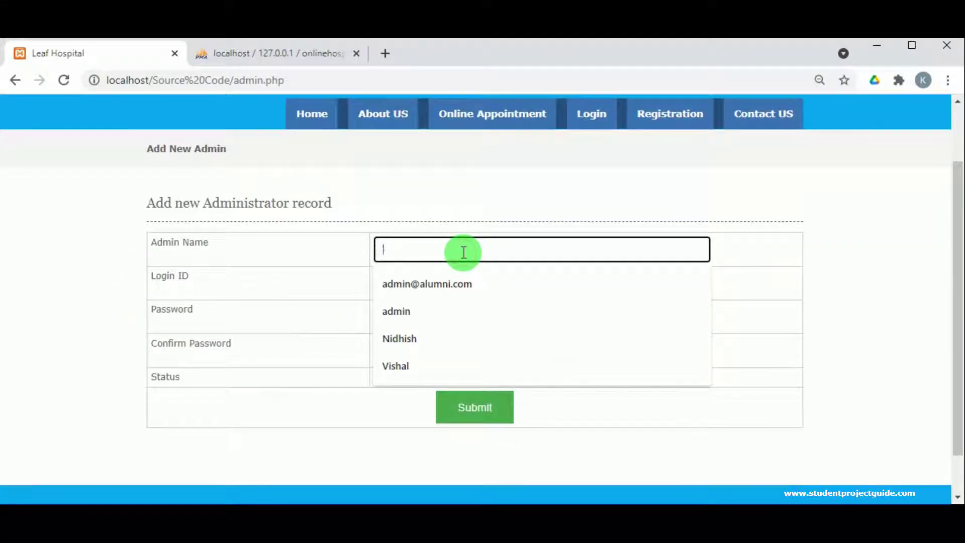
pyautogui.click(429, 338)
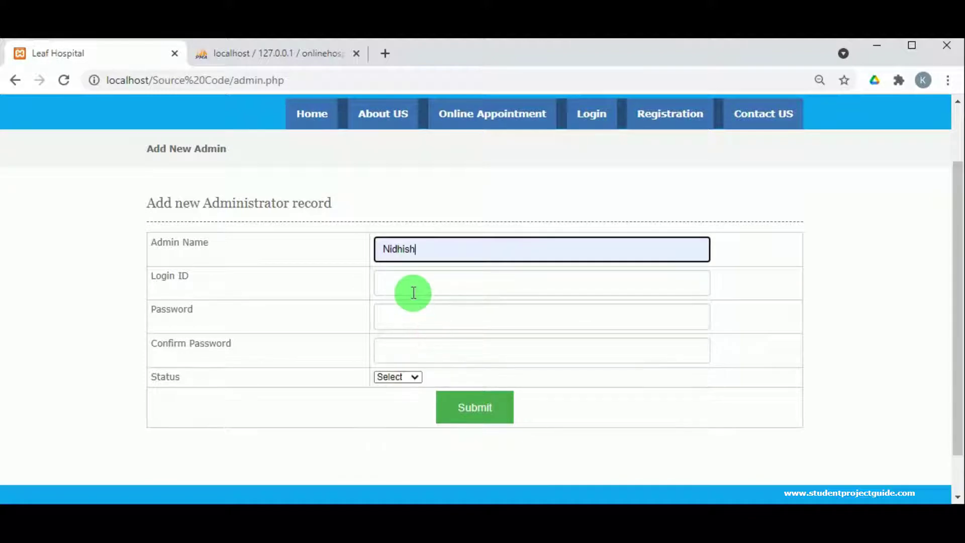
pyautogui.click(413, 292)
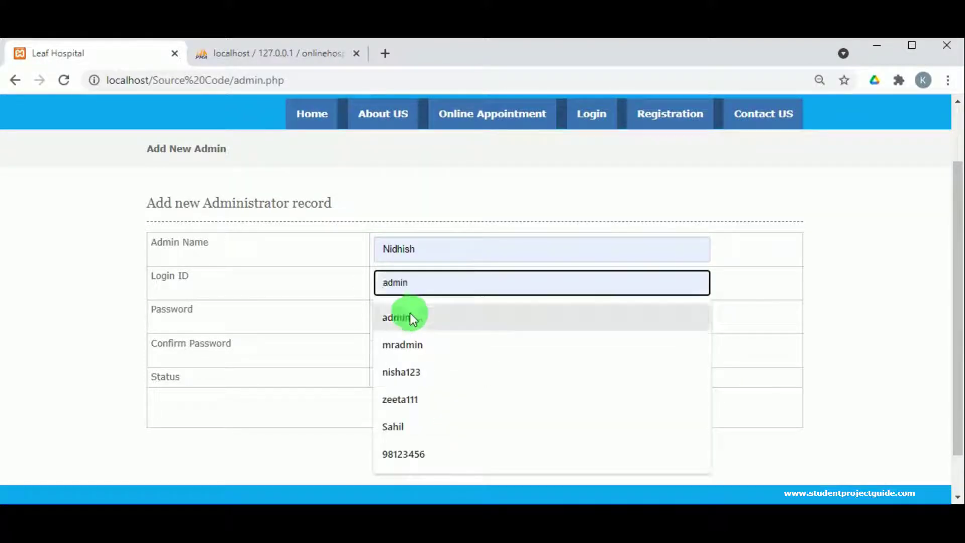
pyautogui.click(406, 345)
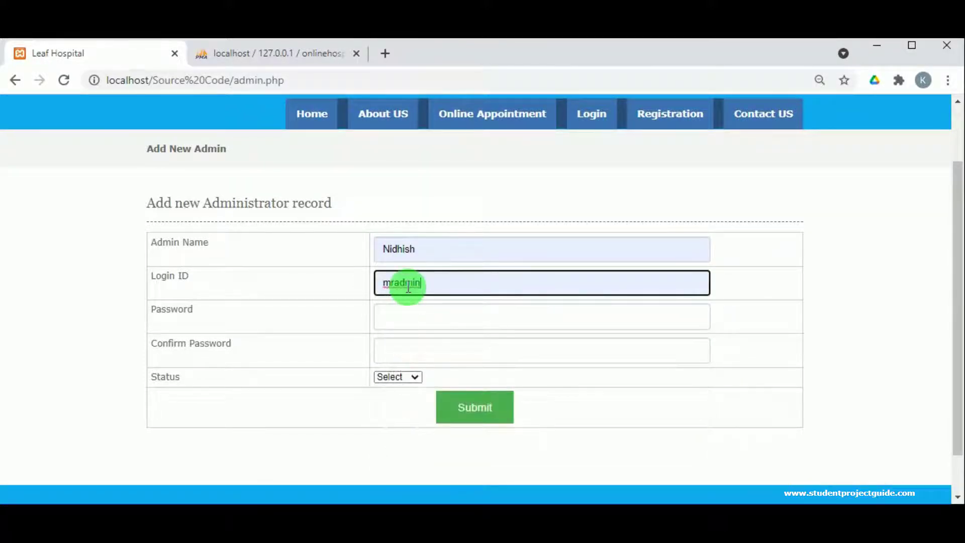
pyautogui.doubleClick(408, 286)
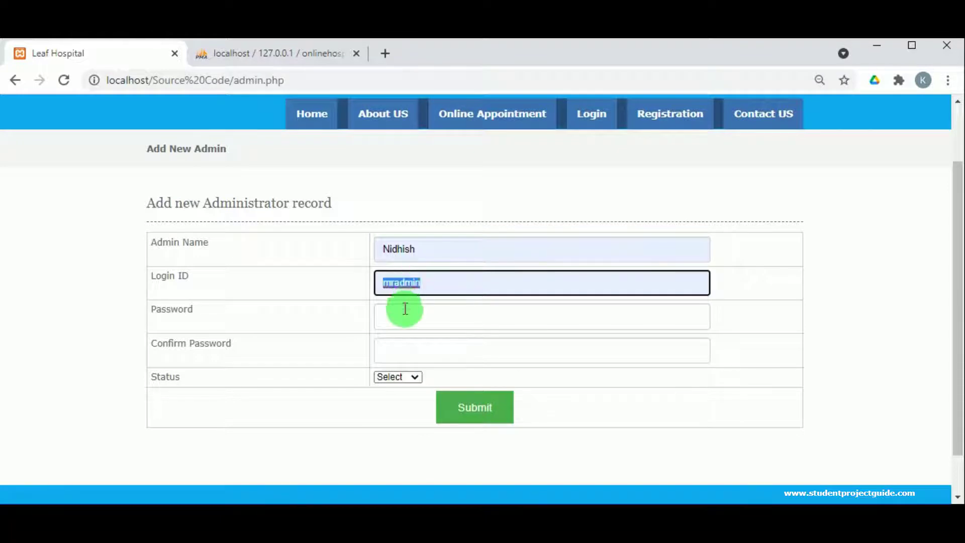
# - Enter the password and its confirmation, and set Status to Active
pyautogui.click(403, 308)
pyautogui.write('mradmin@123456')
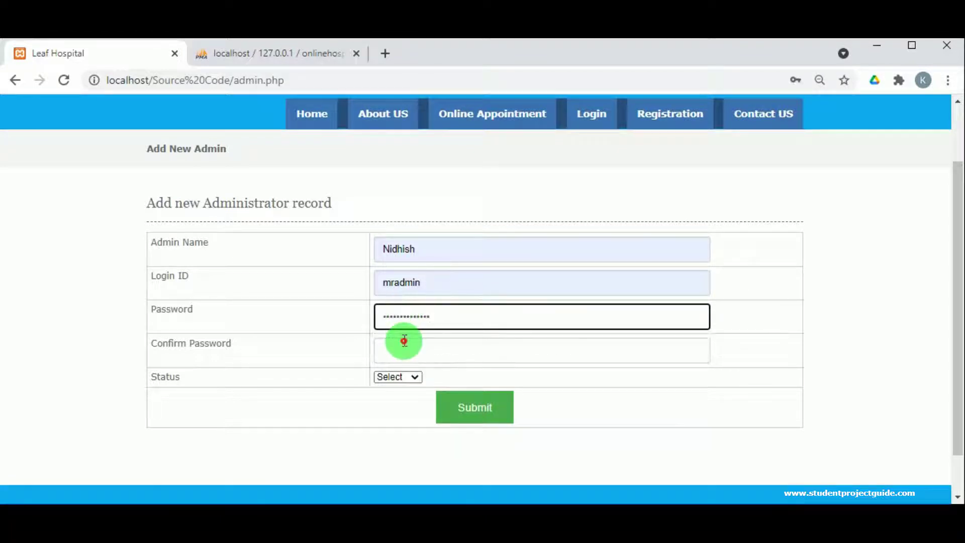
pyautogui.click(404, 341)
pyautogui.write('mradmin')
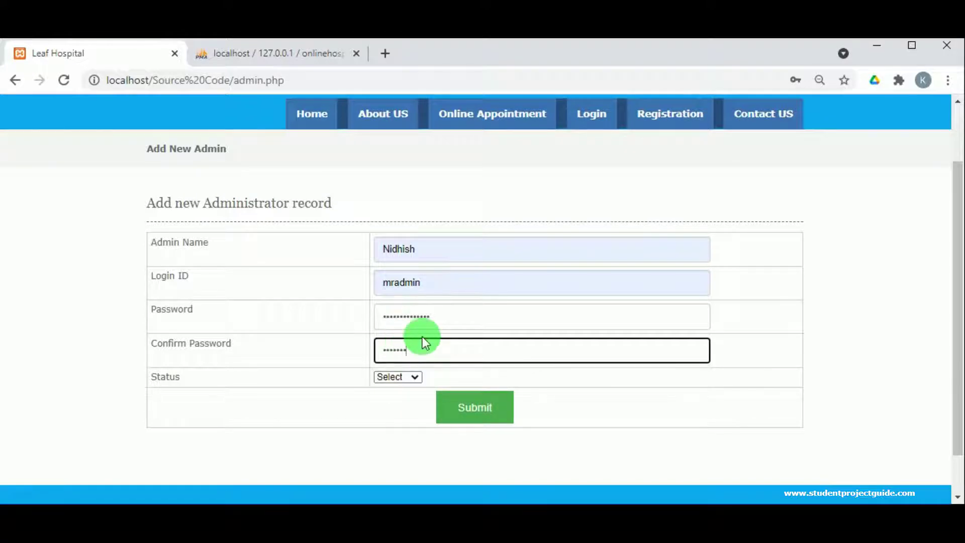
pyautogui.write('mradmin')
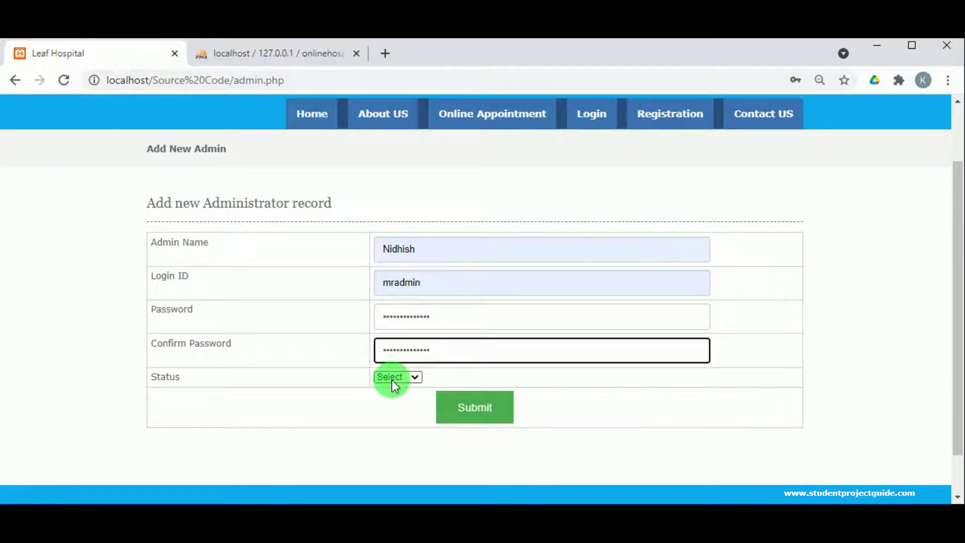
pyautogui.click(390, 379)
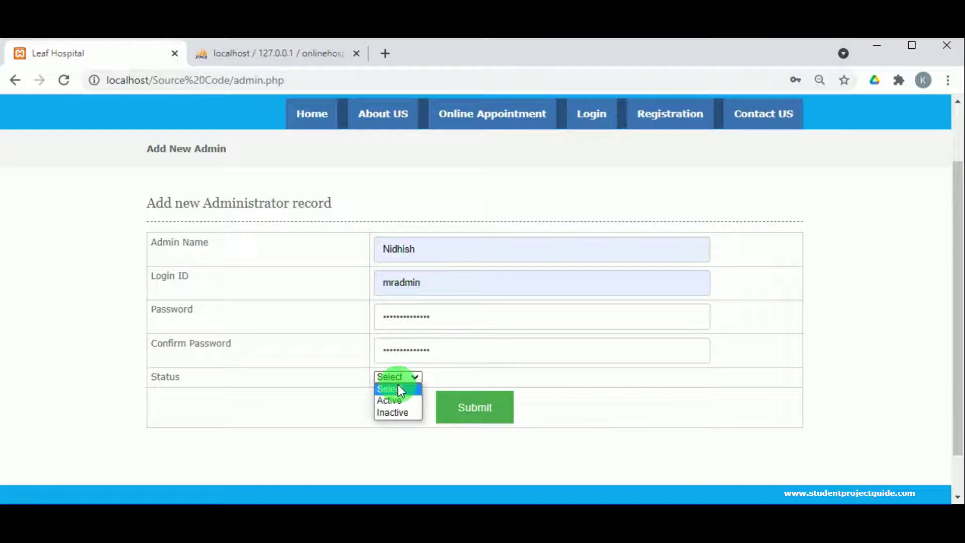
pyautogui.click(397, 404)
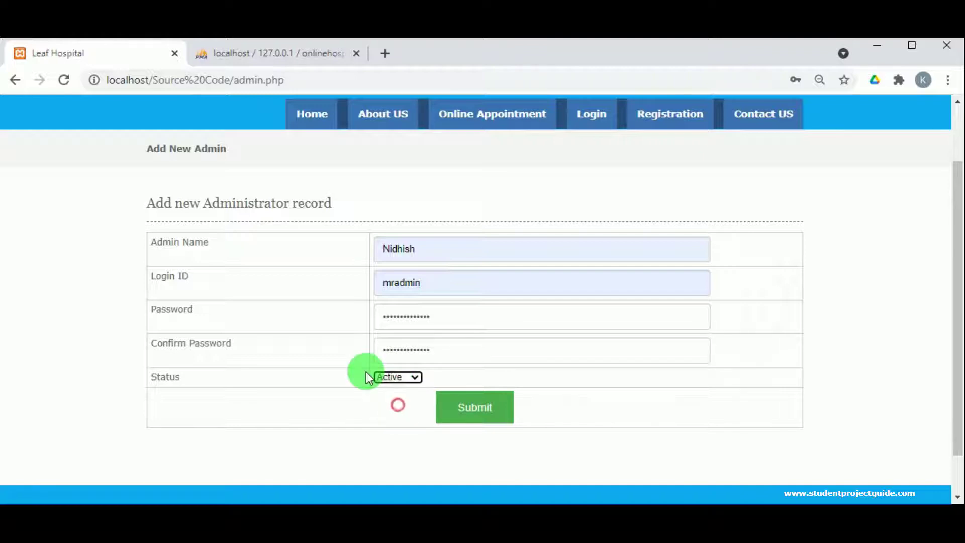
# - Submit the new administrator record and dismiss the record-inserted confirmation
pyautogui.click(473, 418)
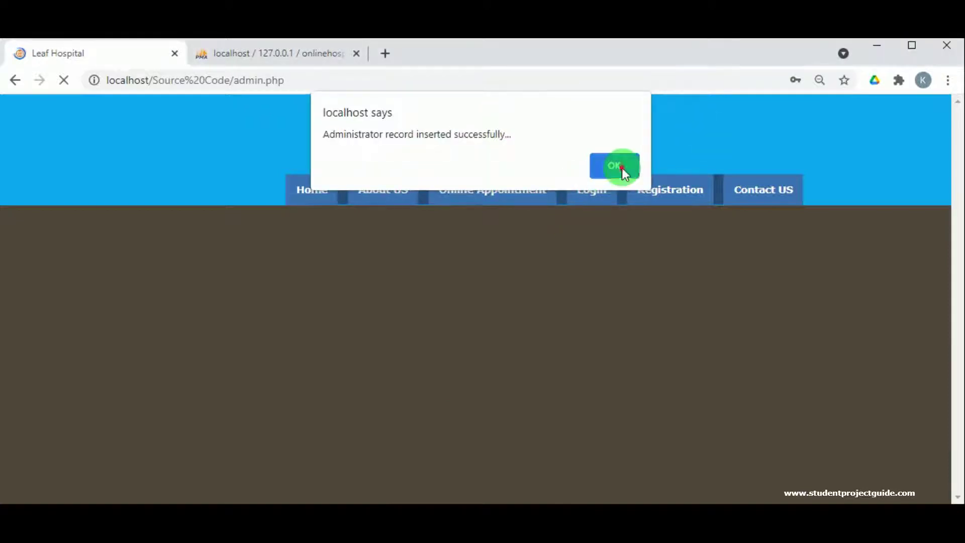
pyautogui.click(622, 168)
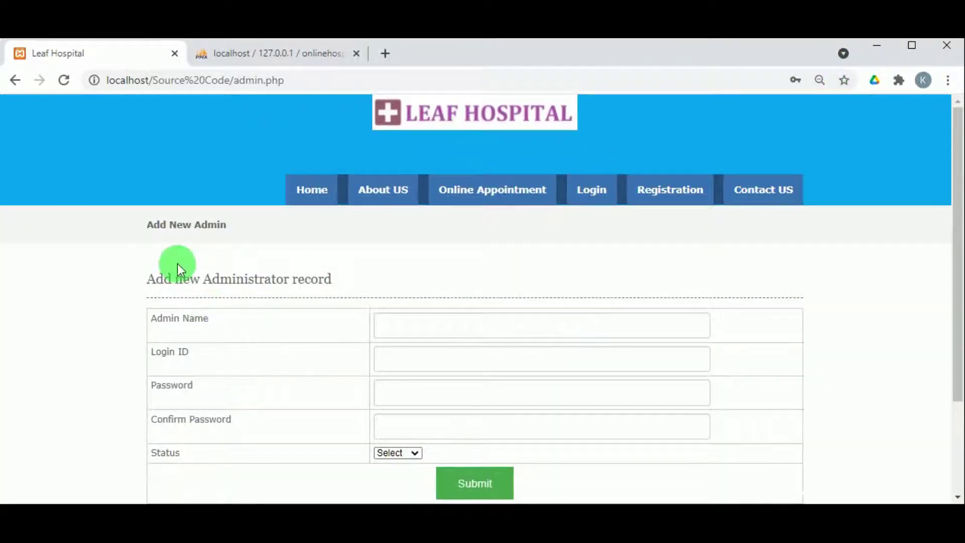
pyautogui.scroll(-3, 219, 248)
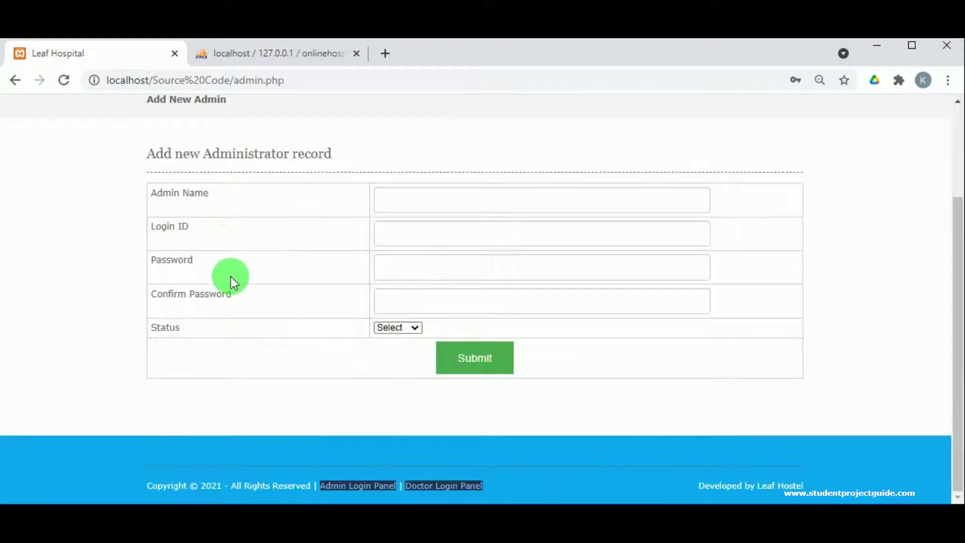
pyautogui.scroll(3, 231, 276)
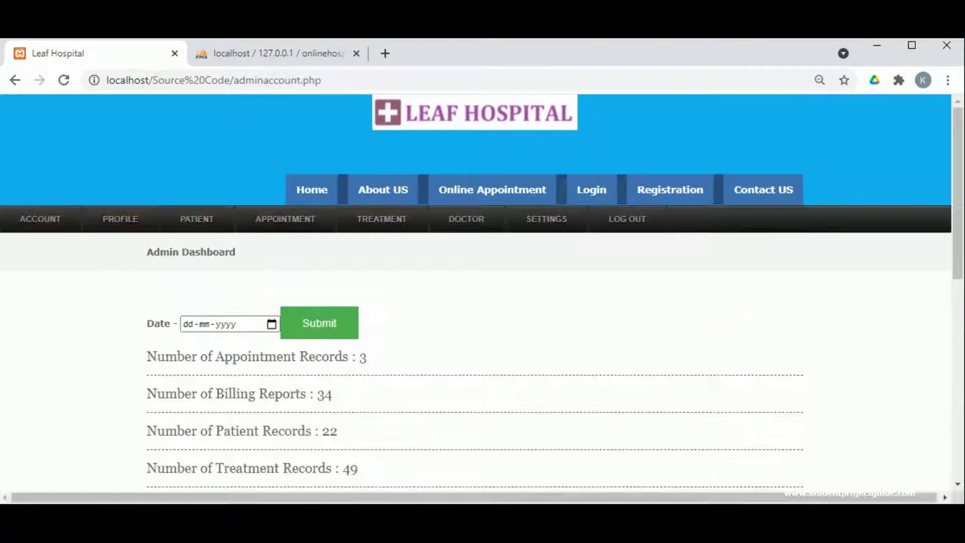
# - Review the list of existing administrators
pyautogui.moveTo(126, 224)
pyautogui.click(136, 313)
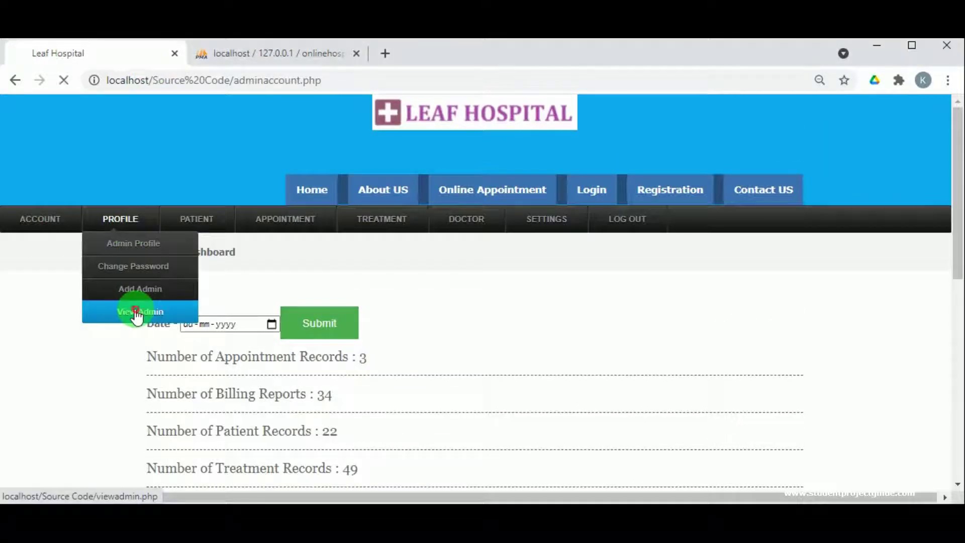
pyautogui.scroll(-3, 198, 396)
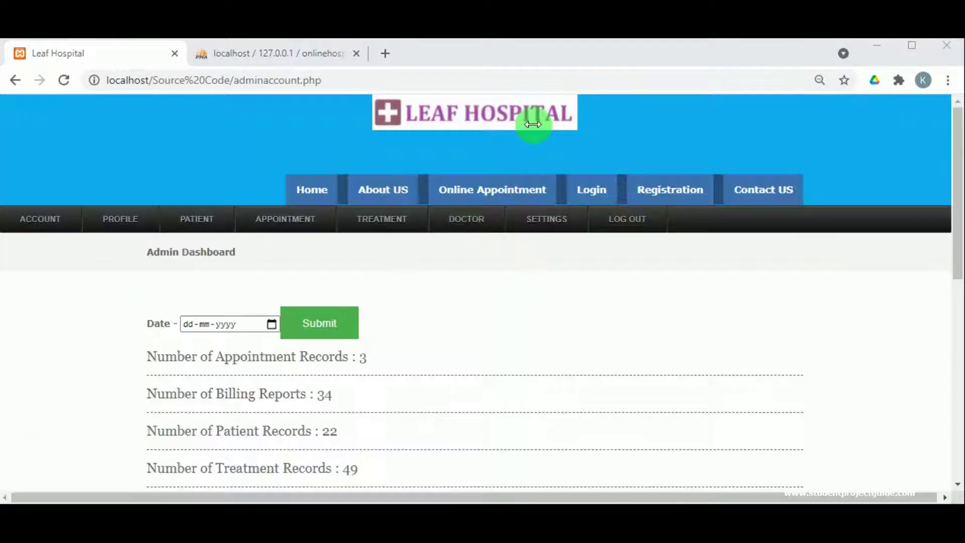
# - Add a department named Gastro, described as 'Gastro issues and acidity problems'
pyautogui.click(556, 243)
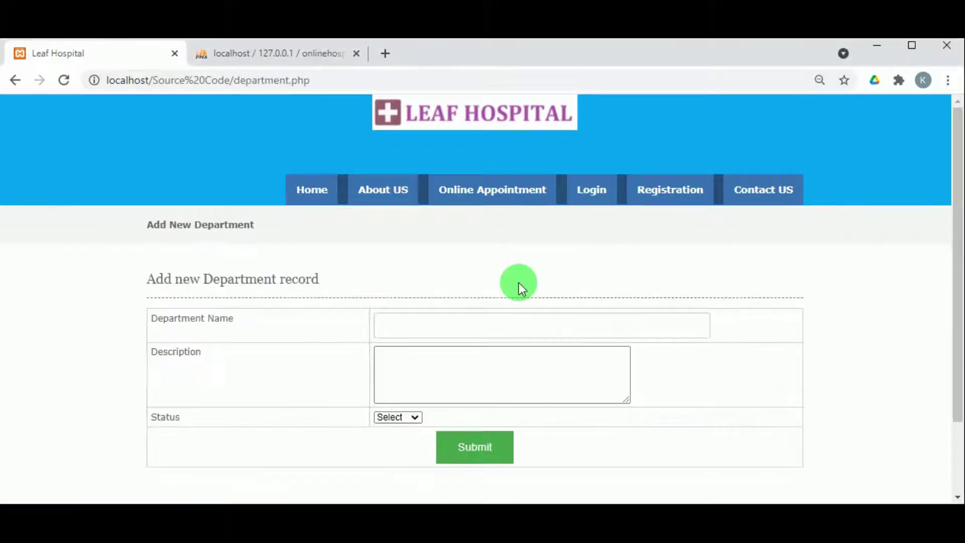
pyautogui.click(457, 318)
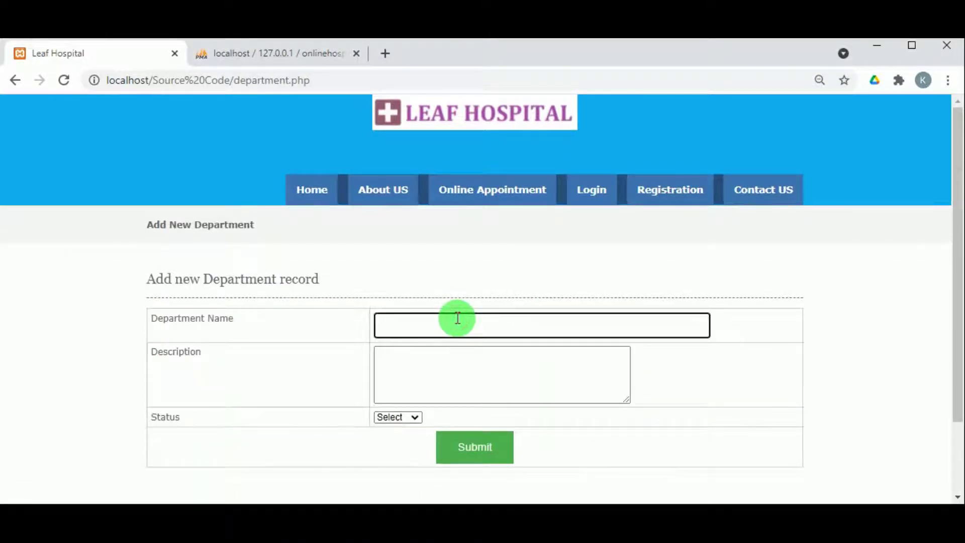
pyautogui.write('Gastro')
pyautogui.moveTo(448, 318); pyautogui.dragTo(381, 326)
pyautogui.hotkey('ctrl', 'c')
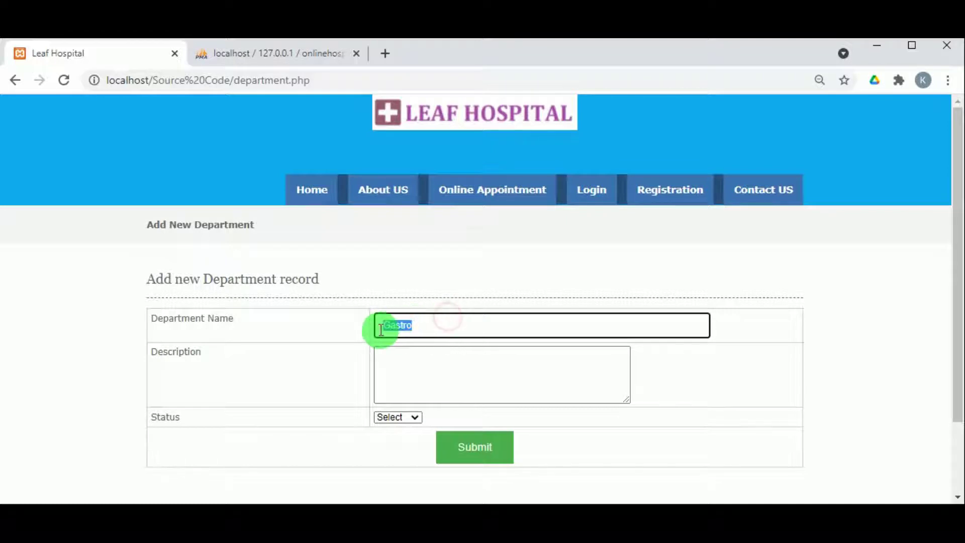
pyautogui.click(396, 373)
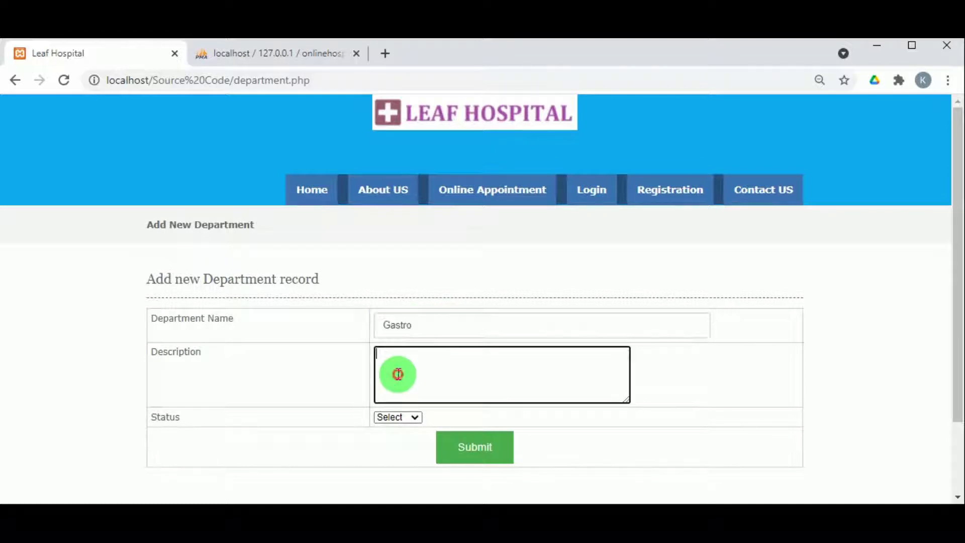
pyautogui.hotkey('ctrl', 'v')
pyautogui.write('issues and acid')
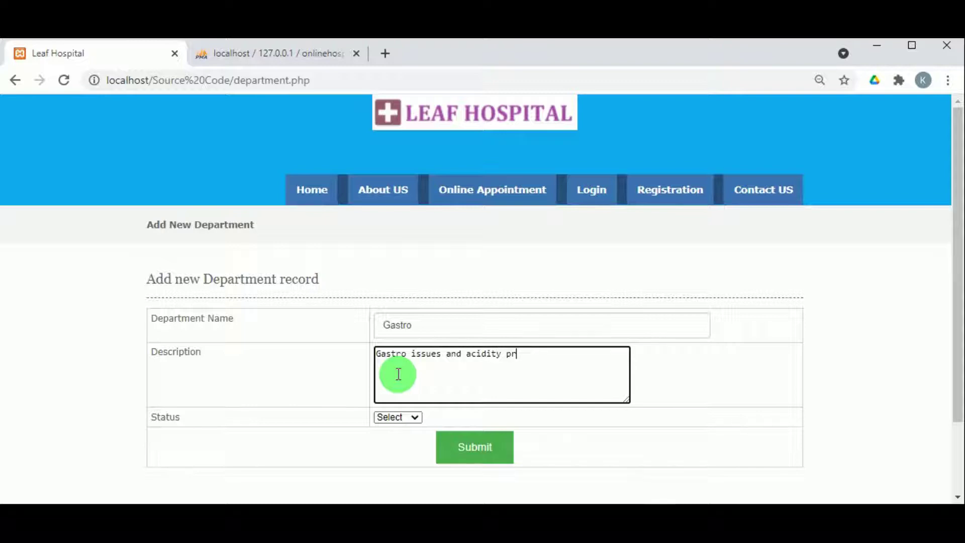
# - Set the Gastro department to Active, submit it and dismiss the confirmation
pyautogui.click(419, 421)
pyautogui.click(408, 440)
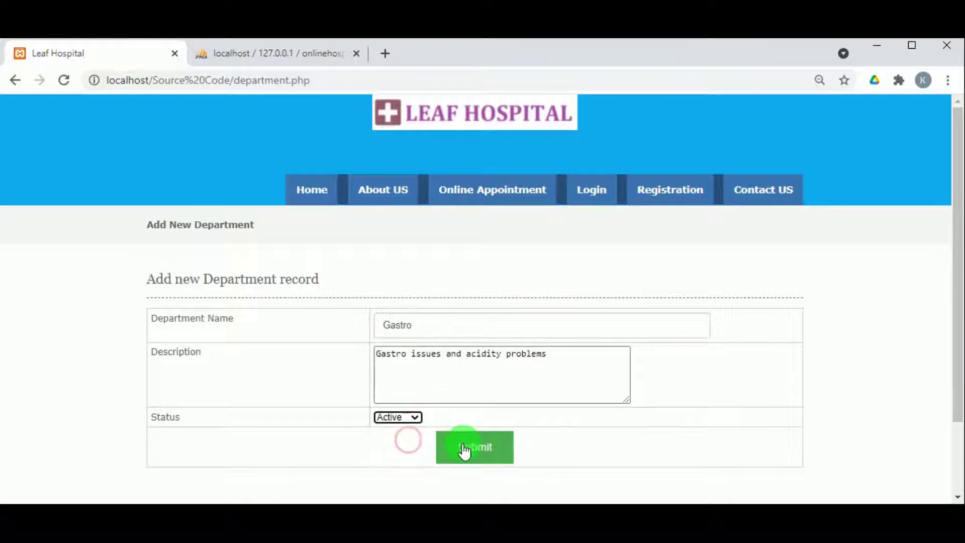
pyautogui.click(464, 450)
pyautogui.click(608, 167)
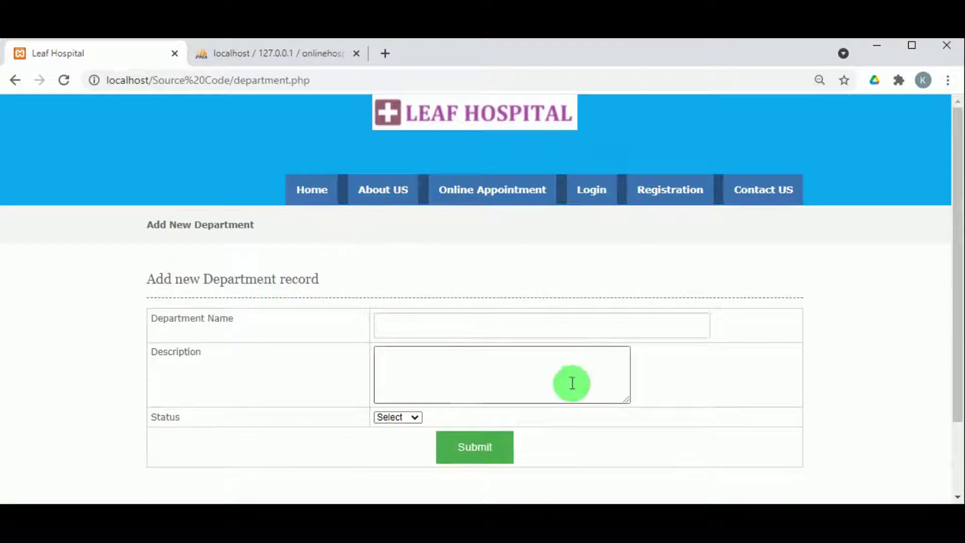
pyautogui.scroll(-2, 507, 423)
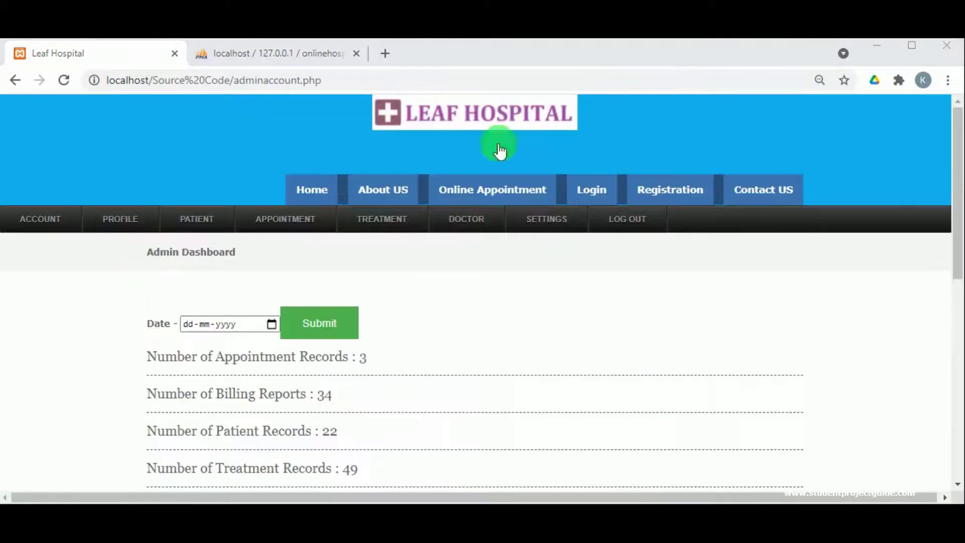
# - Open the department list and delete one department record, leaving Gastro listed
pyautogui.moveTo(551, 215)
pyautogui.click(557, 268)
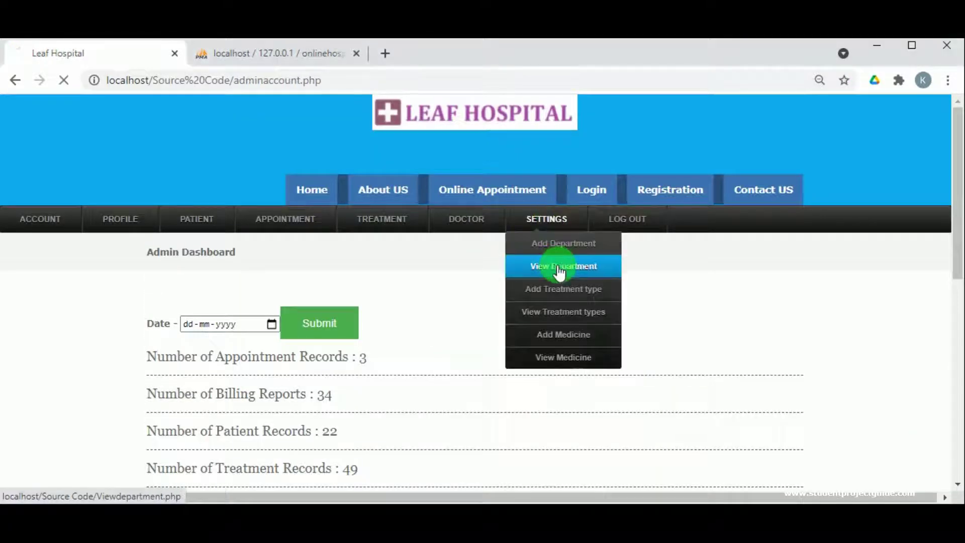
pyautogui.scroll(-3, 556, 270)
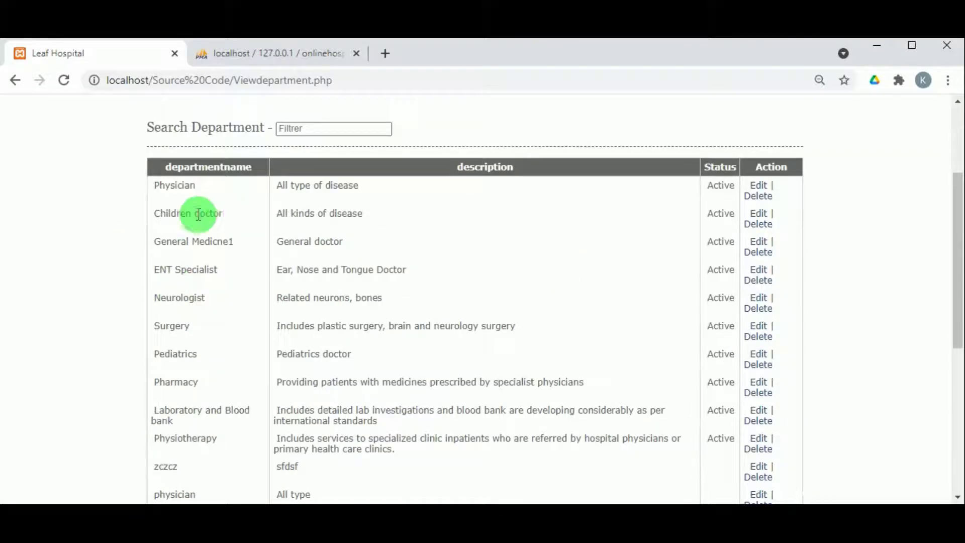
pyautogui.scroll(-3, 355, 255)
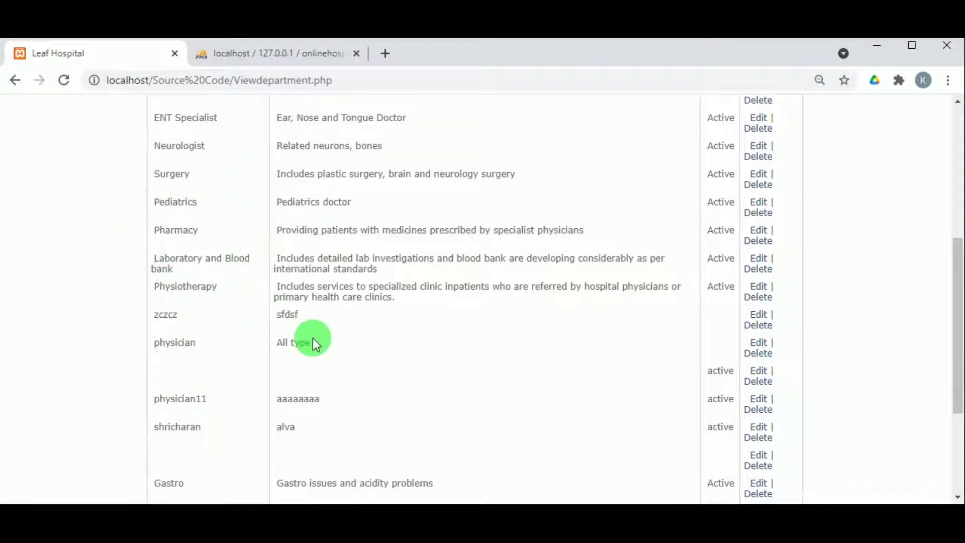
pyautogui.scroll(-4, 312, 338)
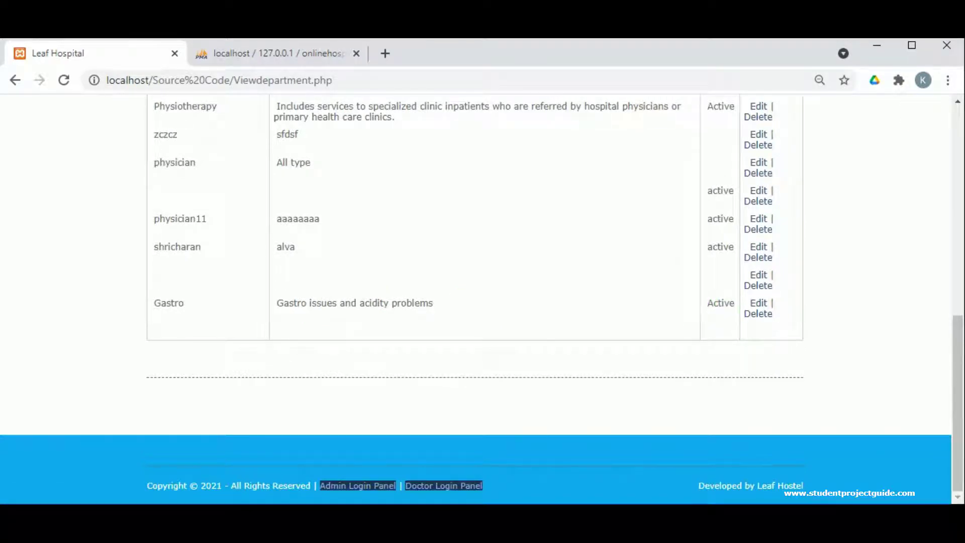
pyautogui.click(685, 104)
pyautogui.scroll(-5, 536, 254)
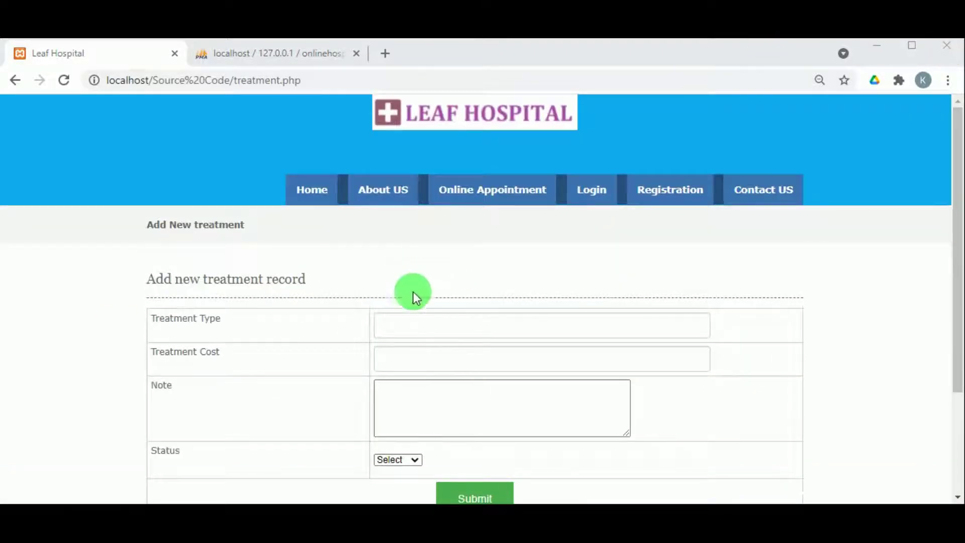
# - Enter treatment type Endoscopy, cost 12000 and note 'Endoscopy'
pyautogui.click(420, 325)
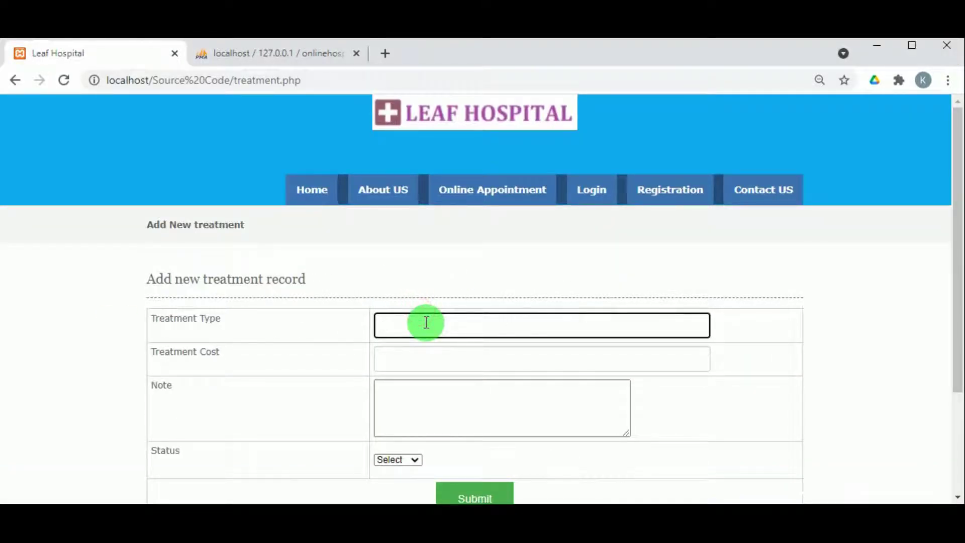
pyautogui.write('Endoscopy')
pyautogui.doubleClick(425, 323)
pyautogui.click(420, 352)
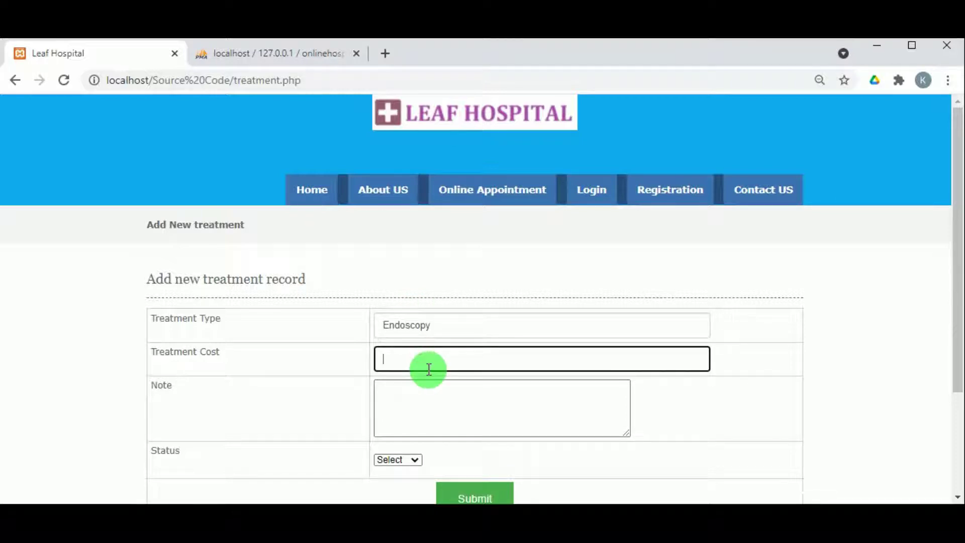
pyautogui.write('12000')
pyautogui.click(423, 389)
pyautogui.write('Endoscopy')
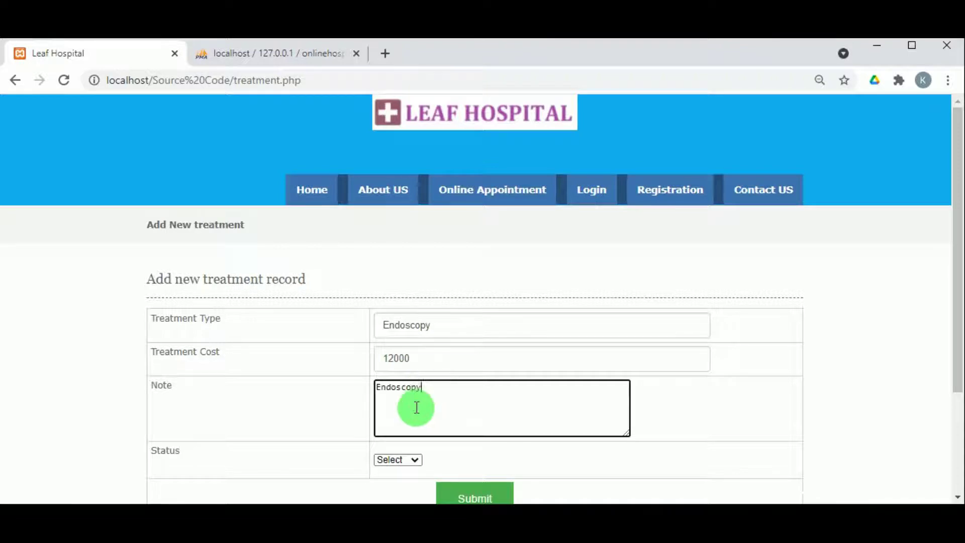
# - Choose a status, submit the treatment, dismiss the alert and return to the dashboard
pyautogui.click(397, 460)
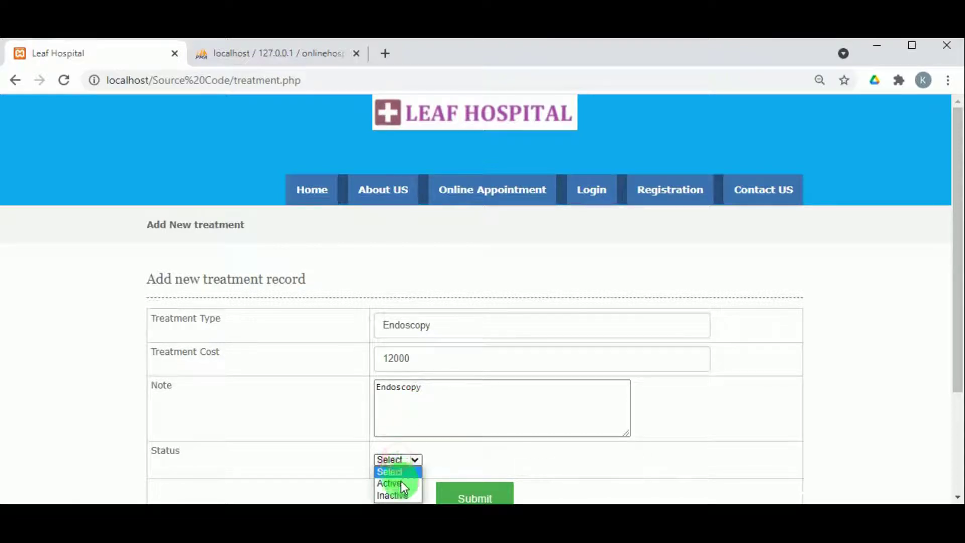
pyautogui.scroll(-3, 445, 470)
pyautogui.click(484, 360)
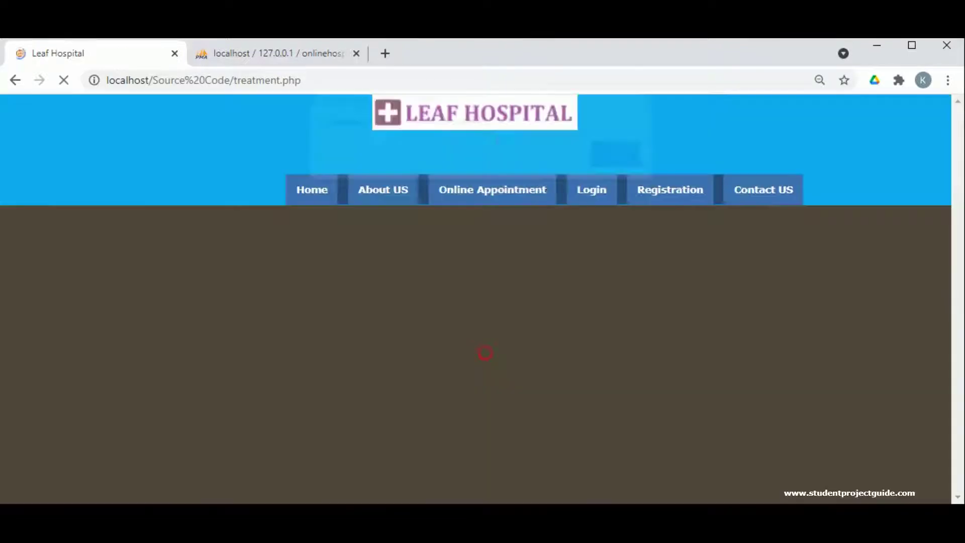
pyautogui.click(611, 167)
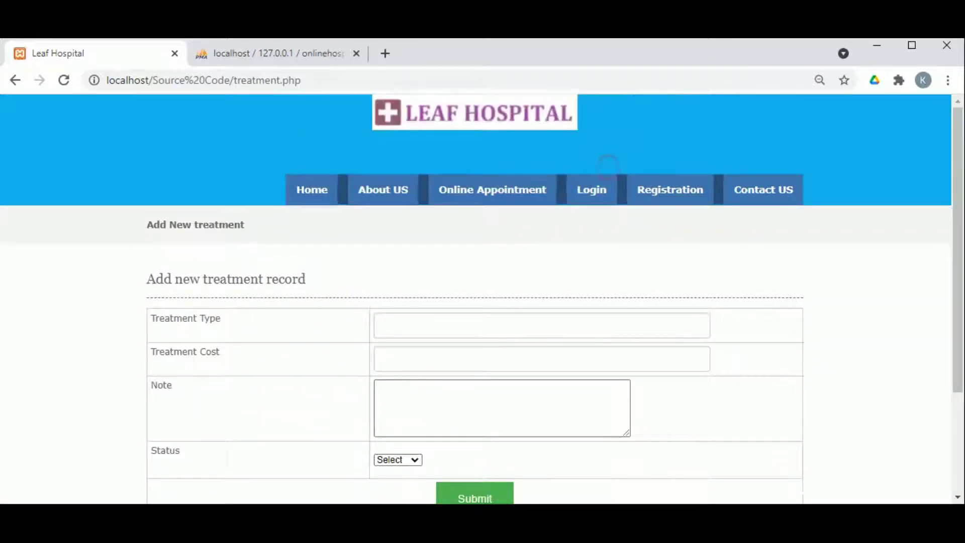
pyautogui.click(537, 224)
pyautogui.click(545, 320)
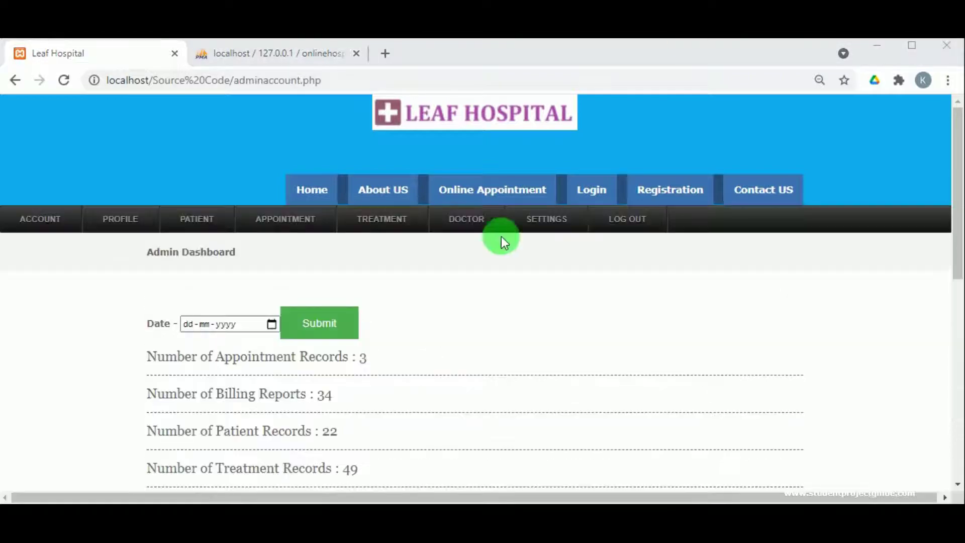
# - Submit medicine Panpro DsR costing 72, description Panpro DsR, status Active
pyautogui.moveTo(551, 229)
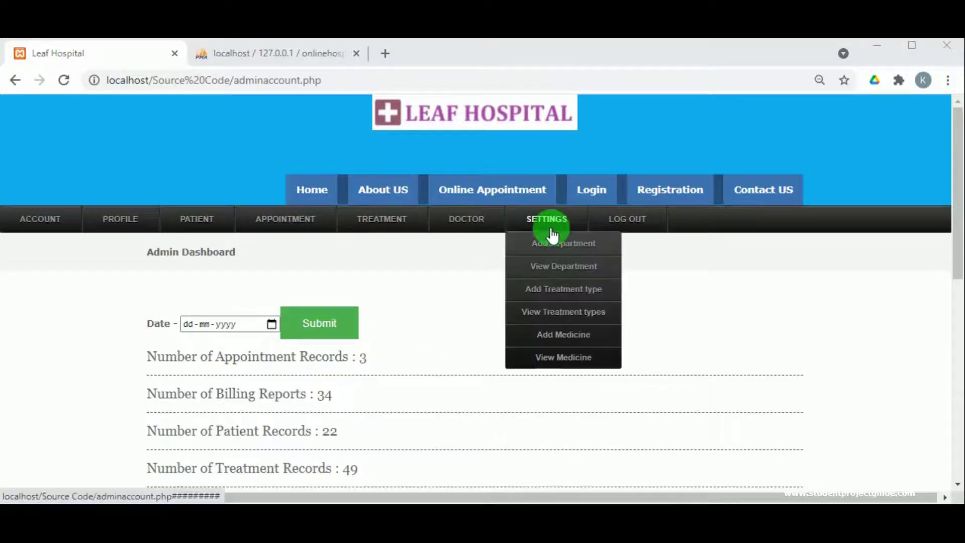
pyautogui.click(556, 335)
pyautogui.scroll(-3, 424, 323)
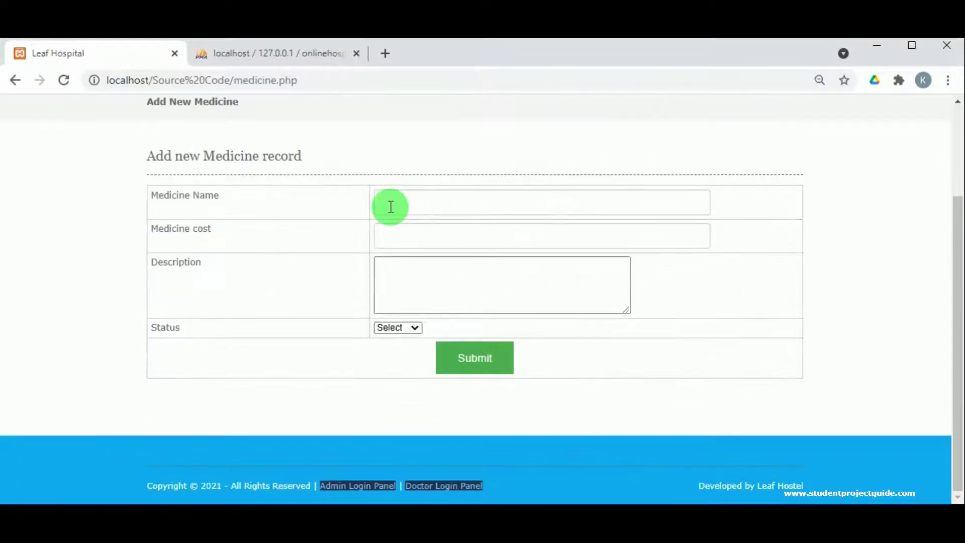
pyautogui.click(398, 196)
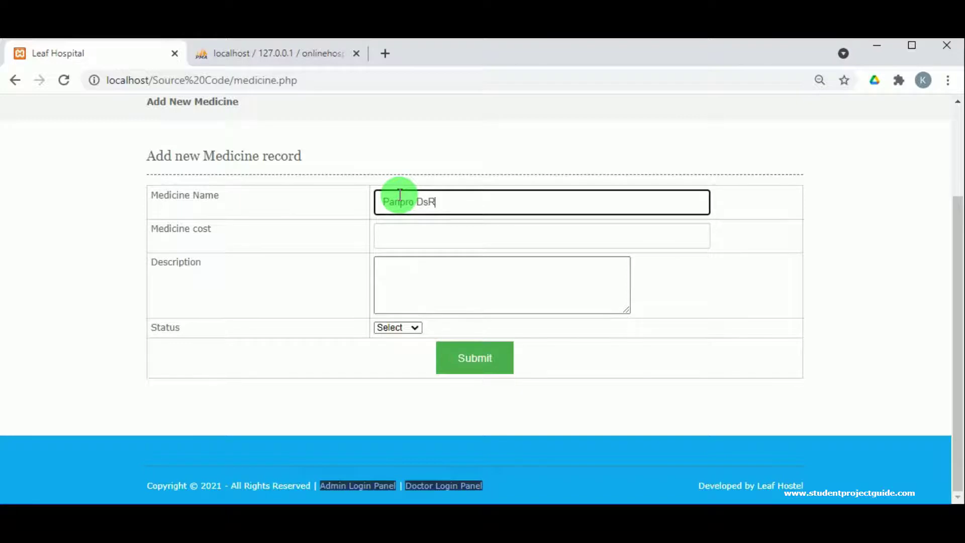
pyautogui.tripleClick(400, 194)
pyautogui.hotkey('ctrl', 'c')
pyautogui.click(410, 234)
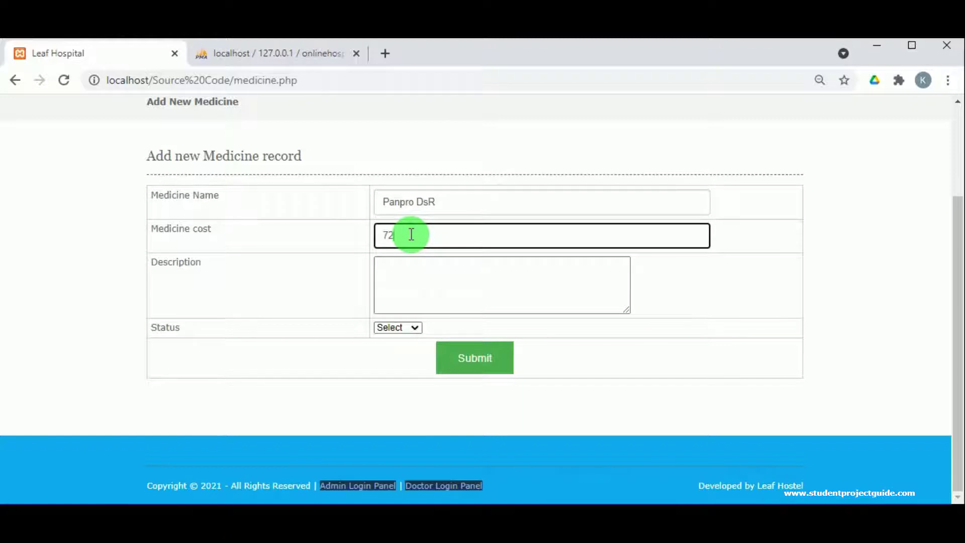
pyautogui.click(401, 294)
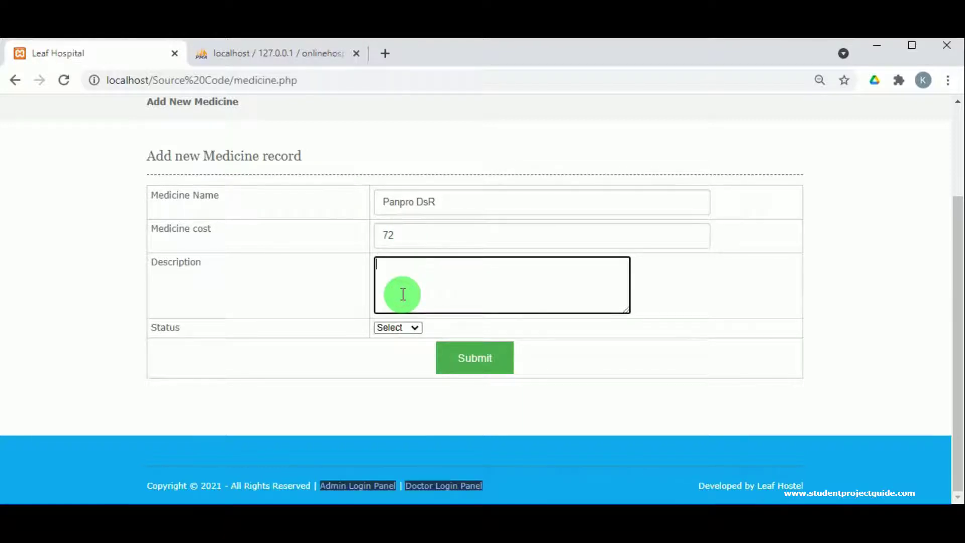
pyautogui.hotkey('ctrl', 'v')
pyautogui.click(407, 327)
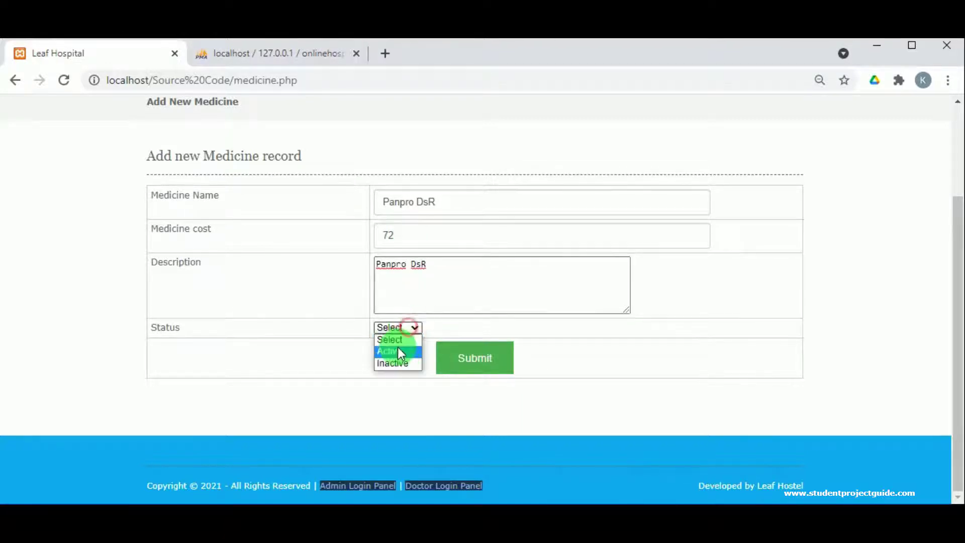
pyautogui.click(397, 351)
pyautogui.click(478, 362)
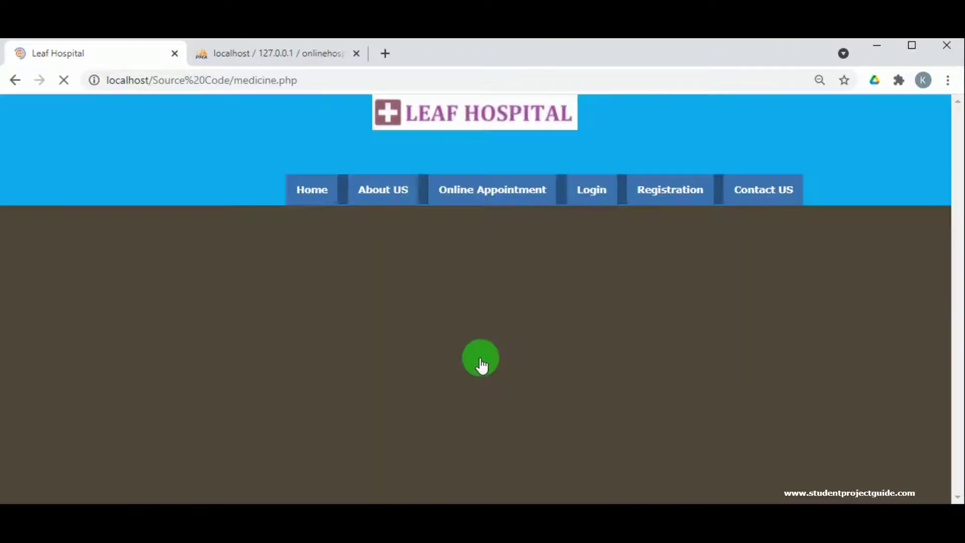
# - Dismiss the saved alert and view the medicine list showing Panpro DsR at 72.00
pyautogui.click(618, 161)
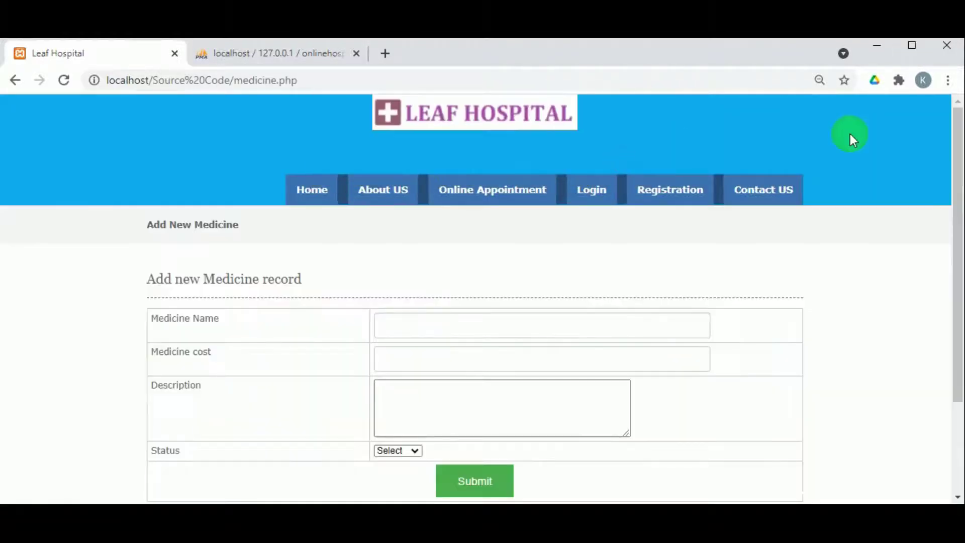
pyautogui.moveTo(570, 226)
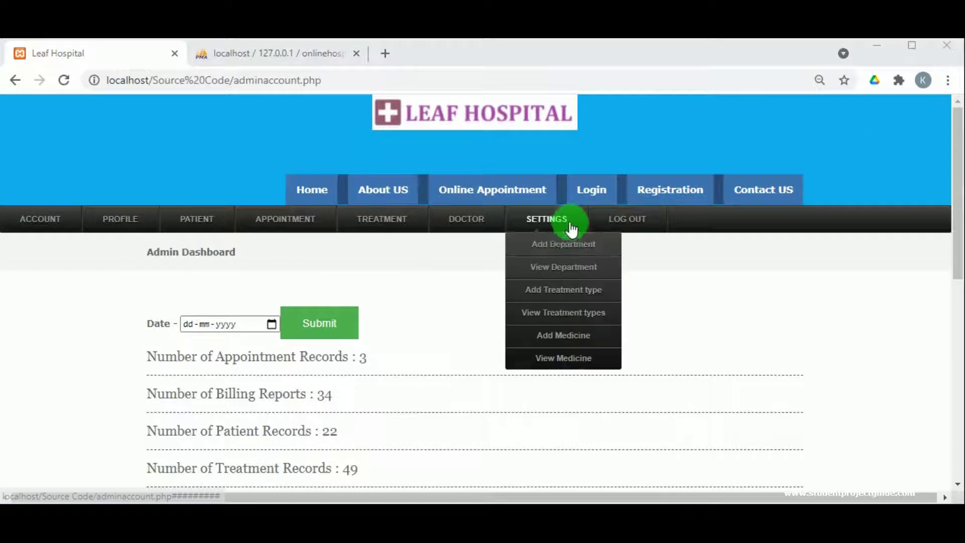
pyautogui.click(584, 366)
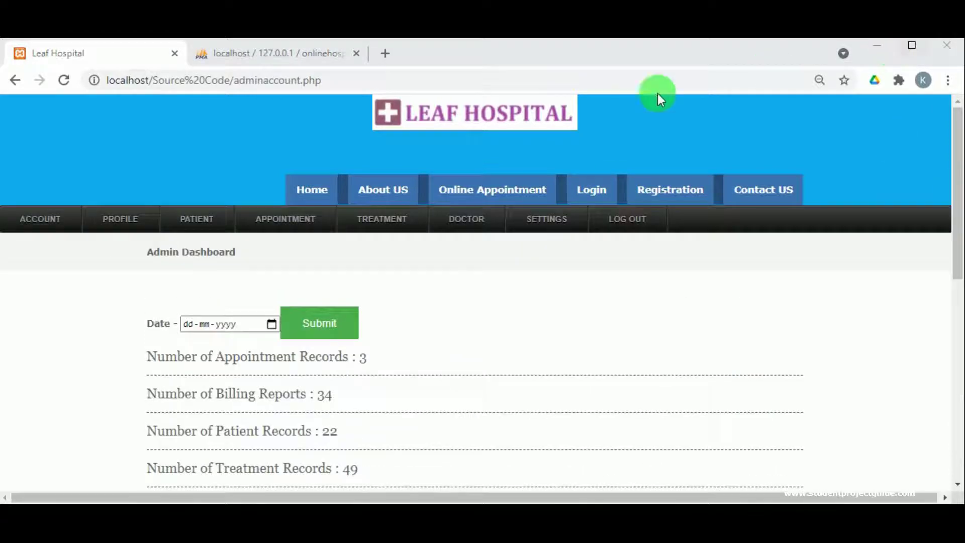
# - Open the Add Doctor form, enter the doctor's name and mobile number, and choose Gastro
pyautogui.moveTo(472, 229)
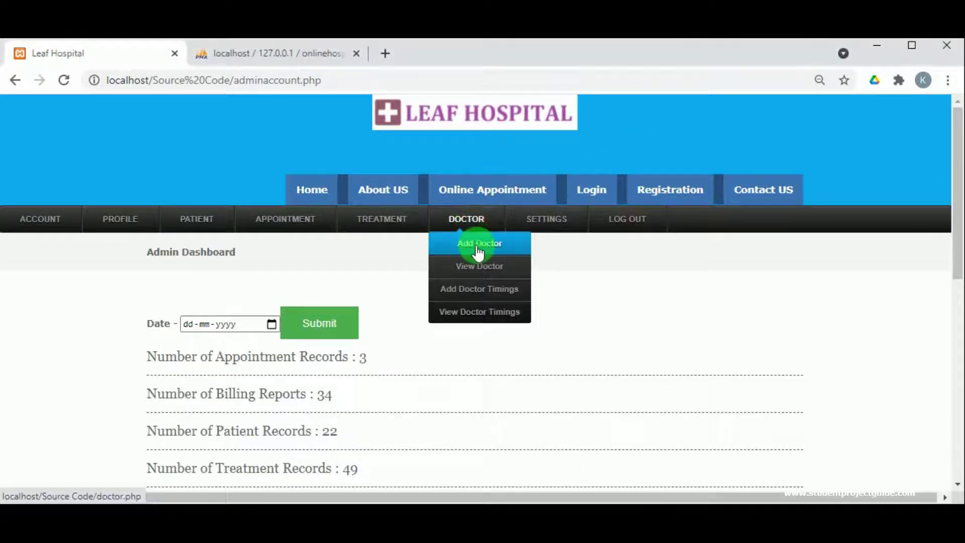
pyautogui.click(478, 248)
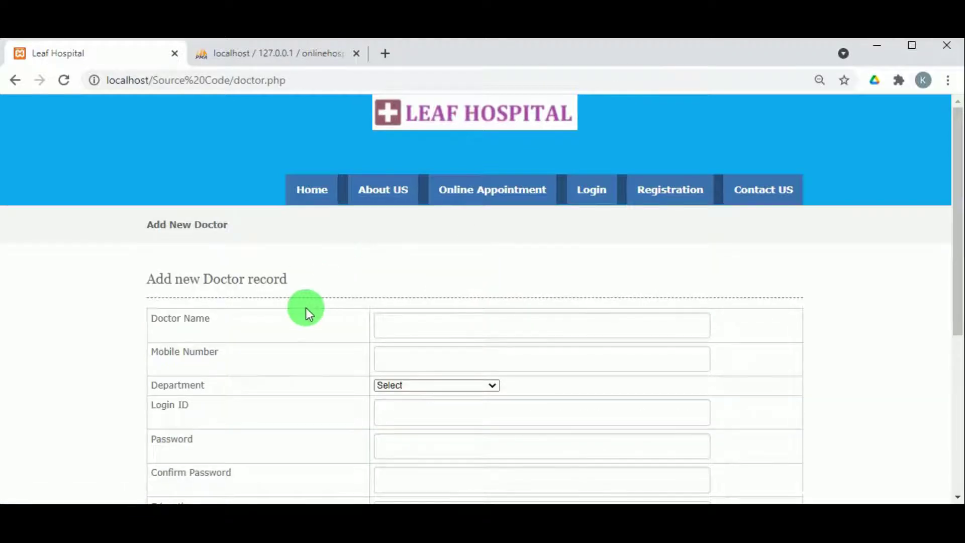
pyautogui.scroll(-2, 305, 307)
pyautogui.click(394, 253)
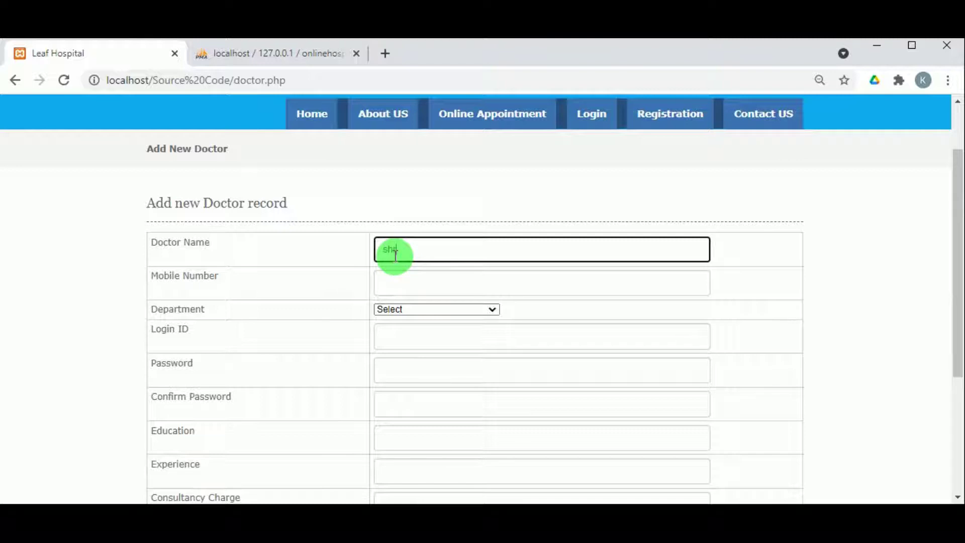
pyautogui.write('shridar')
pyautogui.click(394, 281)
pyautogui.click(398, 316)
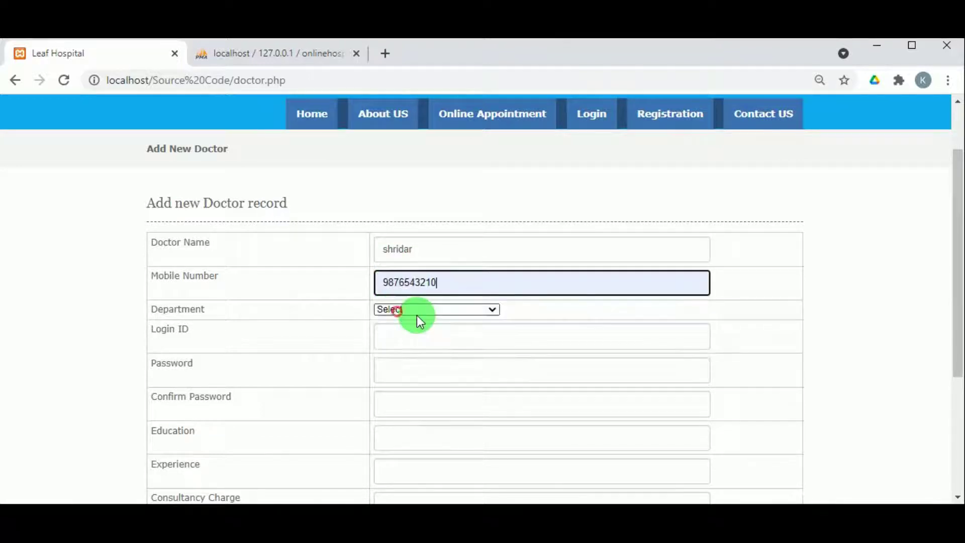
pyautogui.click(420, 311)
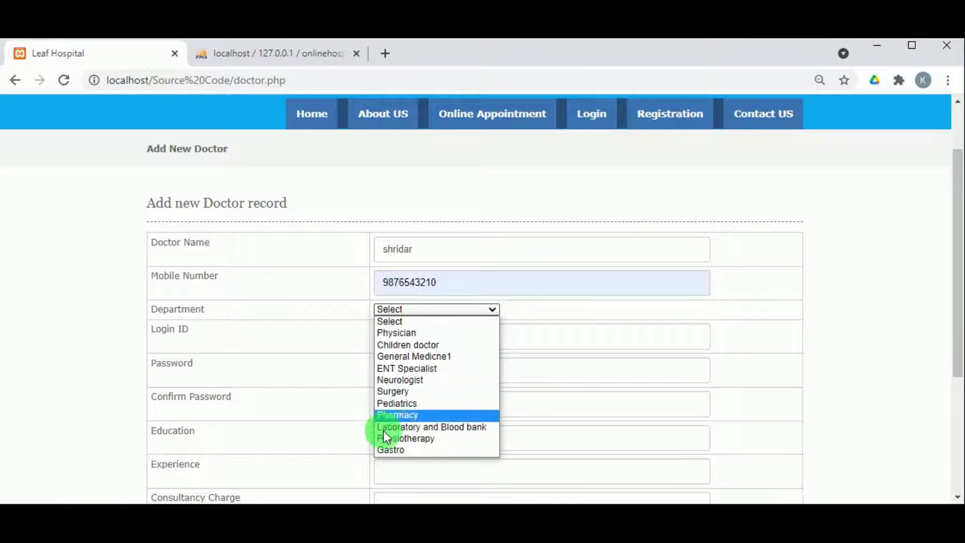
pyautogui.click(383, 449)
pyautogui.click(405, 334)
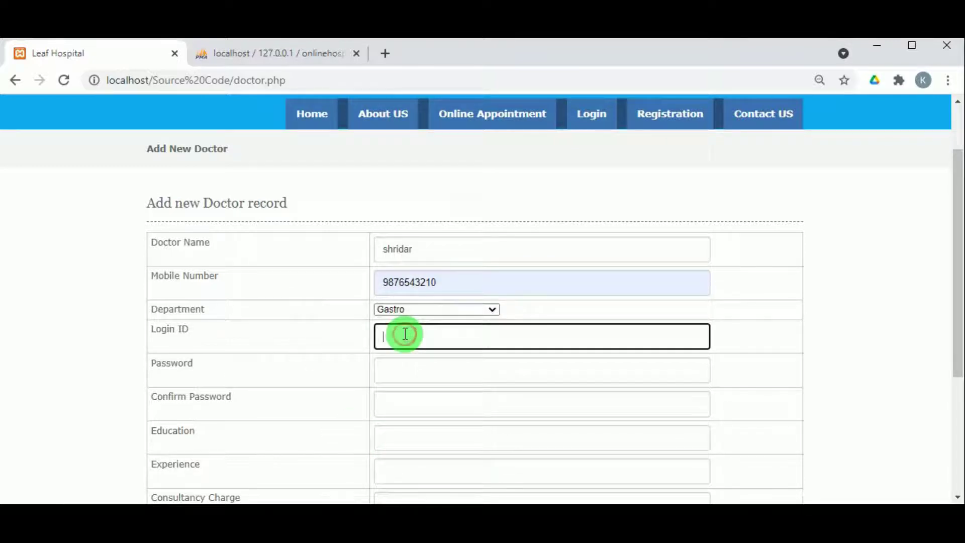
# - Enter the doctor's login ID and paste the password into both password fields
pyautogui.click(327, 312)
pyautogui.doubleClick(392, 247)
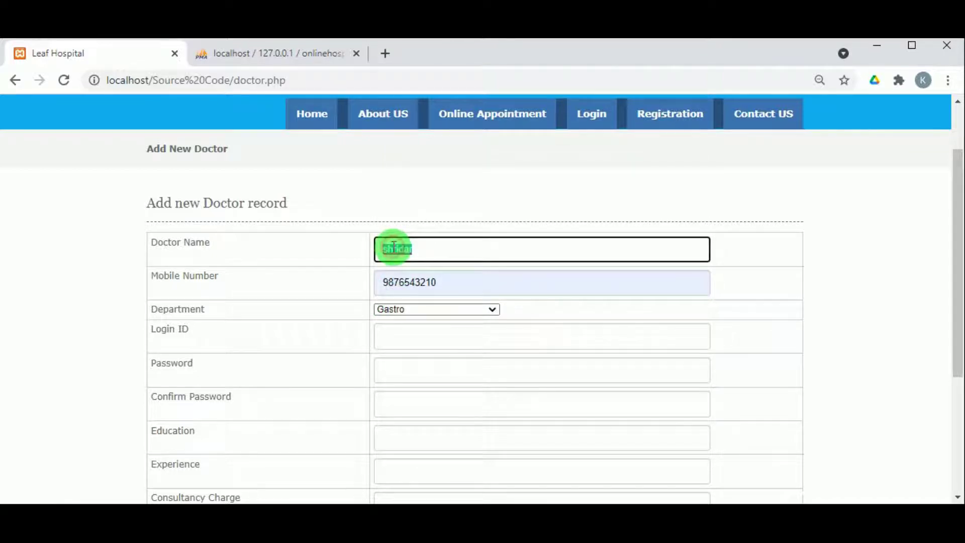
pyautogui.click(417, 327)
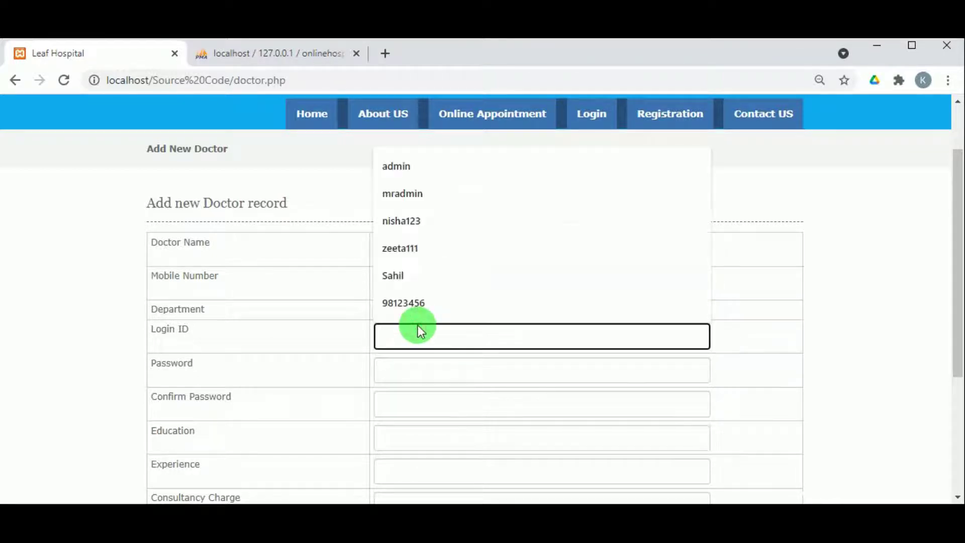
pyautogui.write('shridar12')
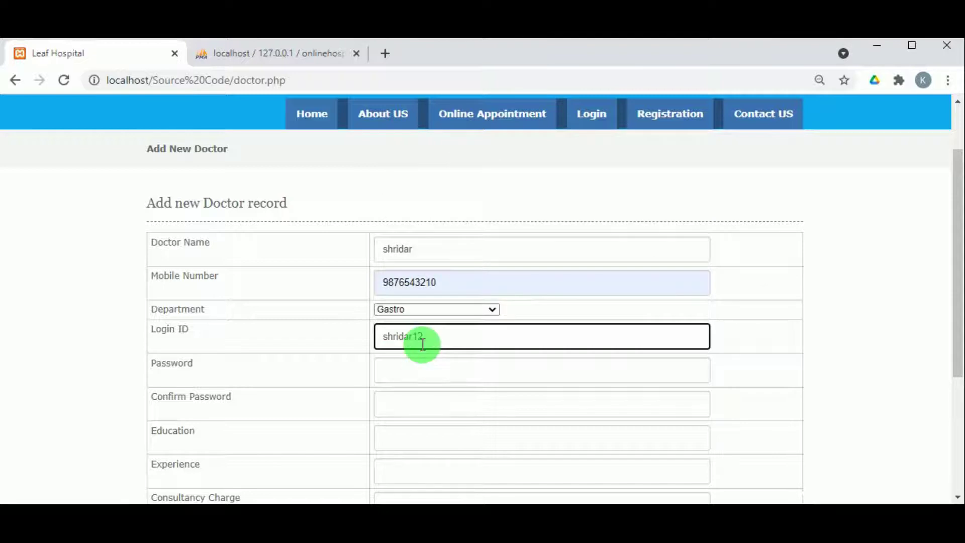
pyautogui.doubleClick(420, 337)
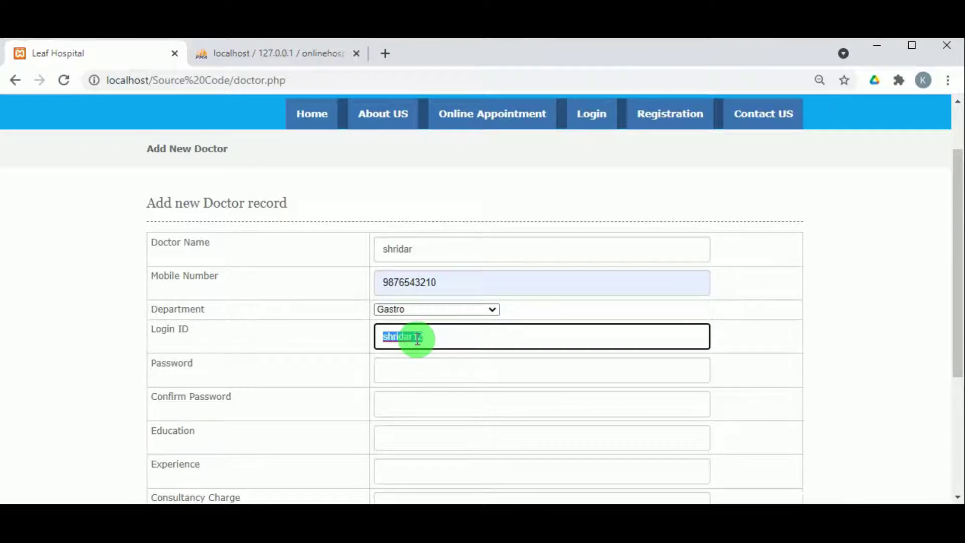
pyautogui.click(416, 357)
pyautogui.hotkey('ctrl', 'v')
pyautogui.scroll(-3, 416, 359)
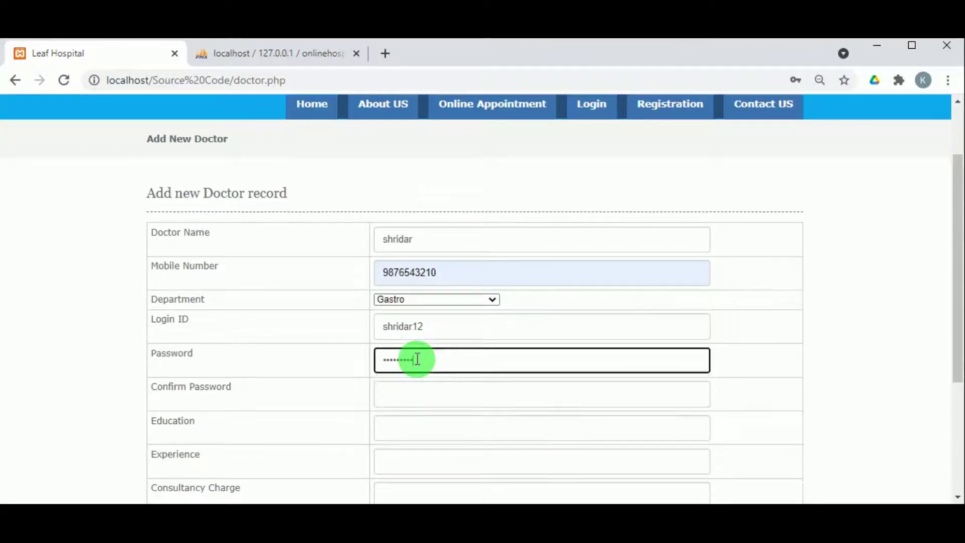
pyautogui.click(421, 254)
pyautogui.hotkey('ctrl', 'v')
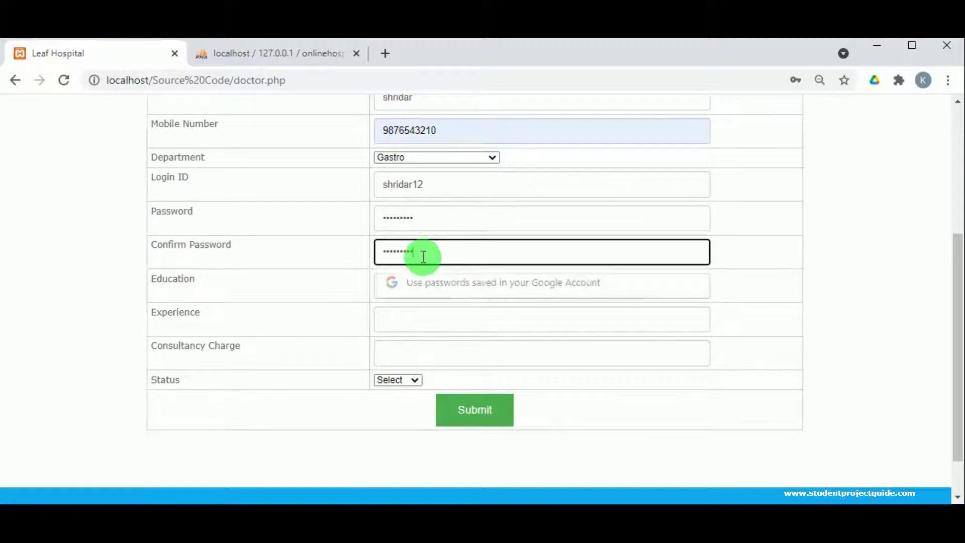
# - Enter education MBBS, experience 5 years and a consultancy charge of 600
pyautogui.click(424, 285)
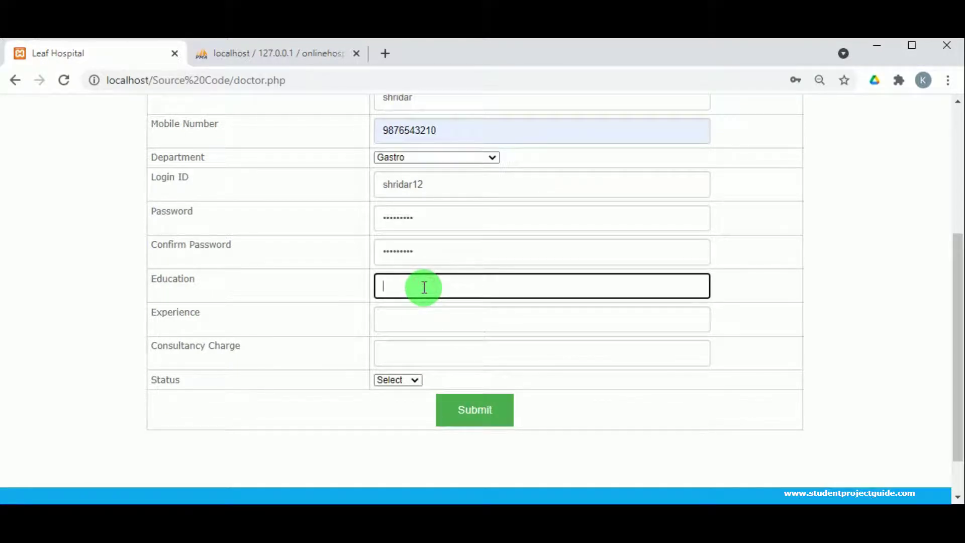
pyautogui.write('MBBS, MS')
pyautogui.click(422, 318)
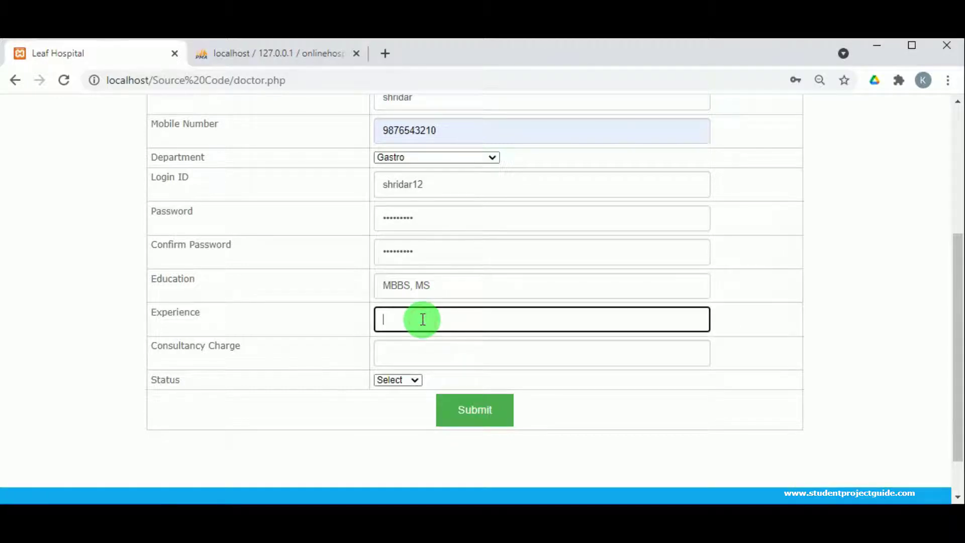
pyautogui.write('5 eyears')
pyautogui.click(393, 321)
pyautogui.press('BackSpace')
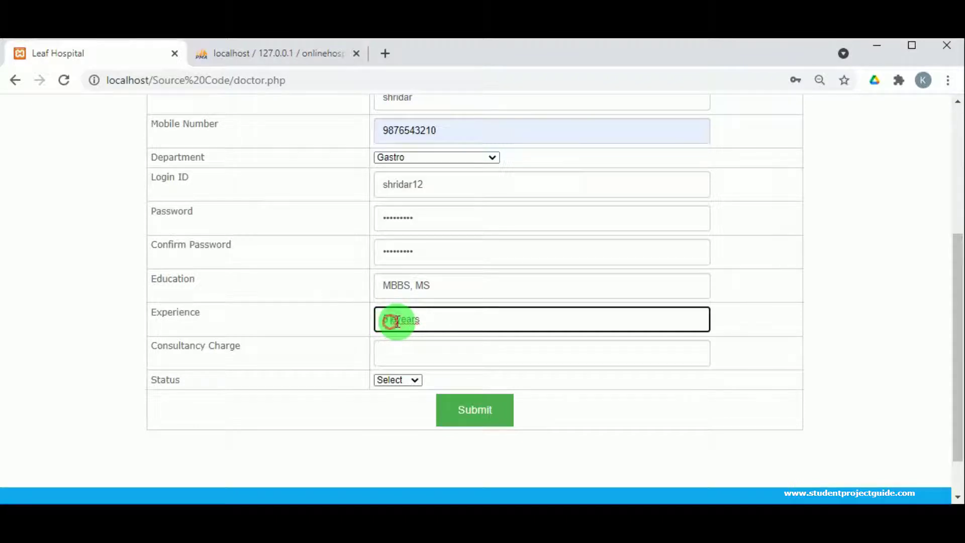
pyautogui.click(405, 358)
pyautogui.write('60')
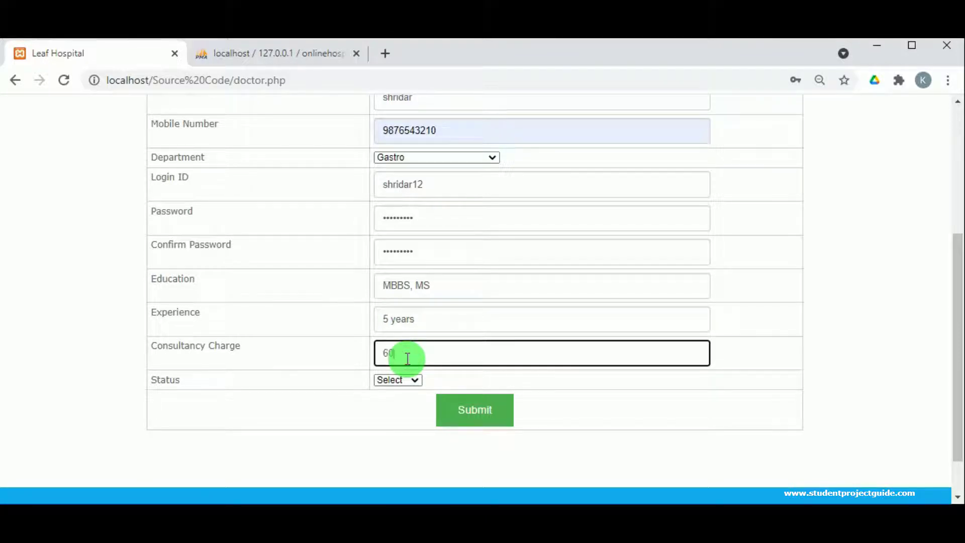
pyautogui.write('0')
pyautogui.click(397, 379)
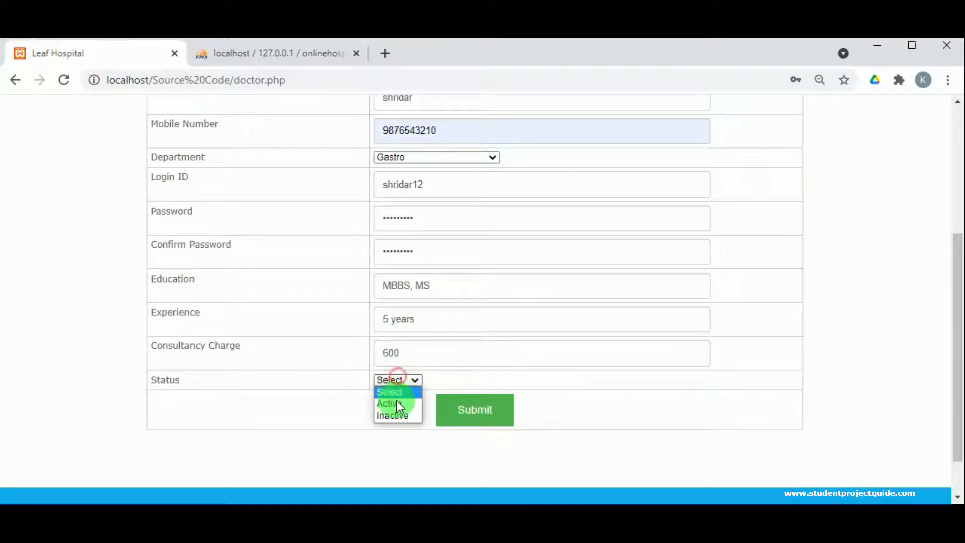
# - Set the new doctor's status to Active and submit the doctor form
pyautogui.click(396, 400)
pyautogui.click(457, 410)
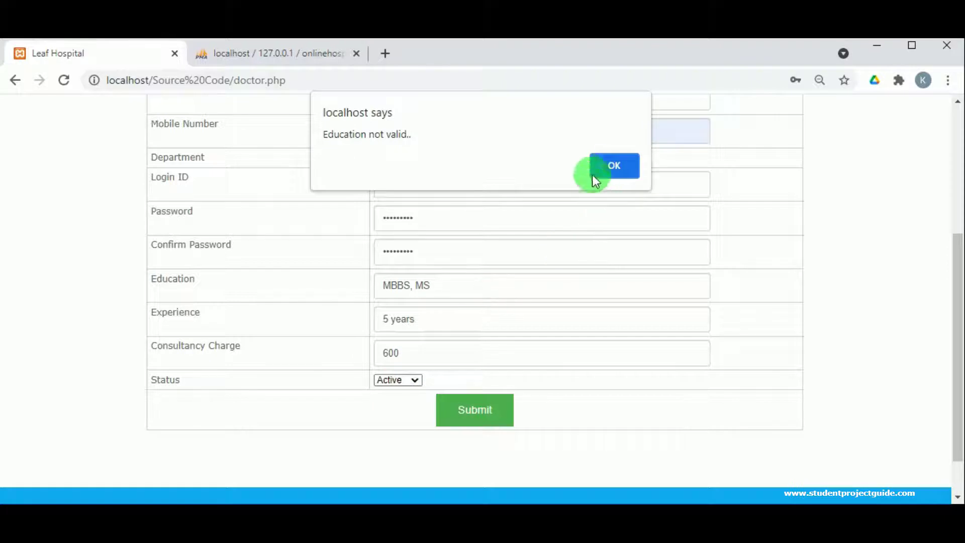
pyautogui.click(605, 170)
pyautogui.click(422, 284)
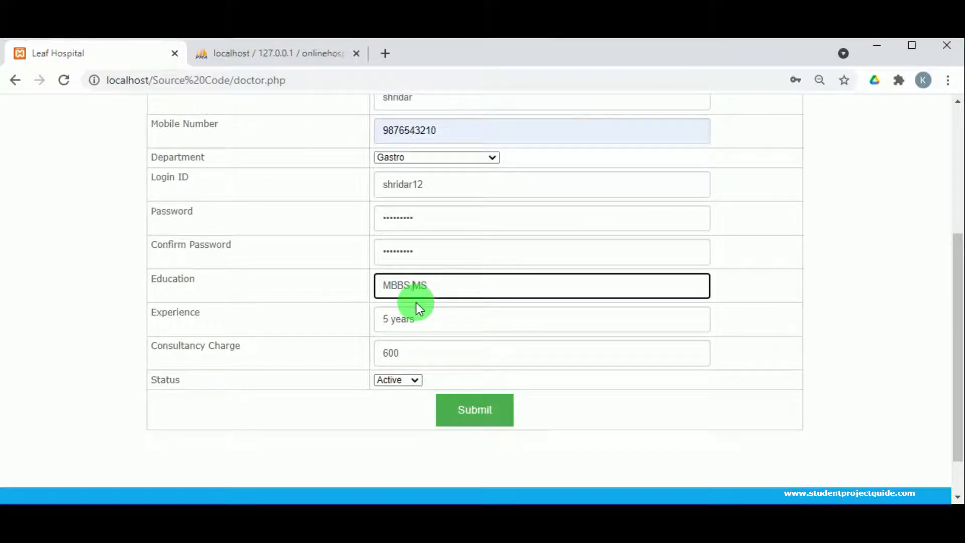
pyautogui.click(458, 402)
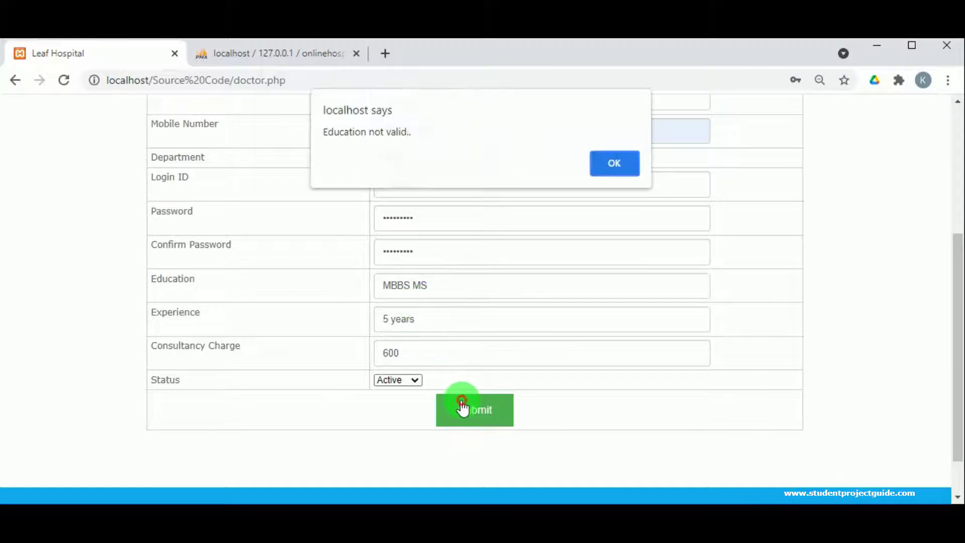
# - Shorten the education entry to MBBS after the error and resubmit
pyautogui.click(588, 168)
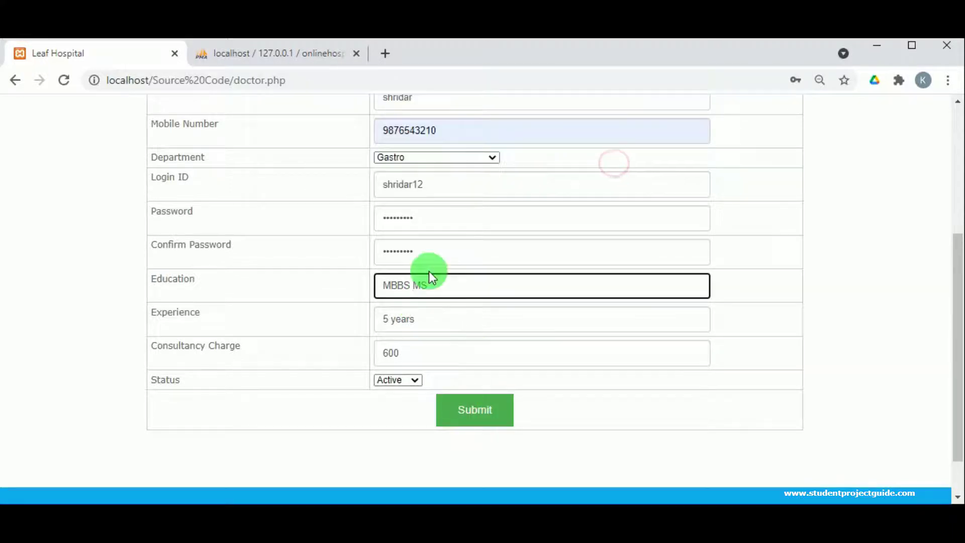
pyautogui.click(413, 286)
pyautogui.press('BackSpace')
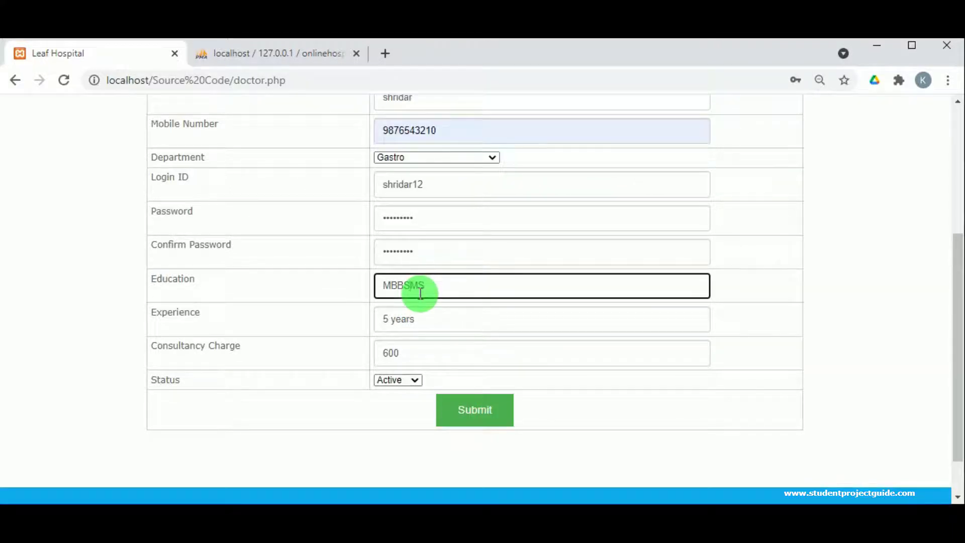
pyautogui.press('BackSpace')
pyautogui.press('BackSpace')
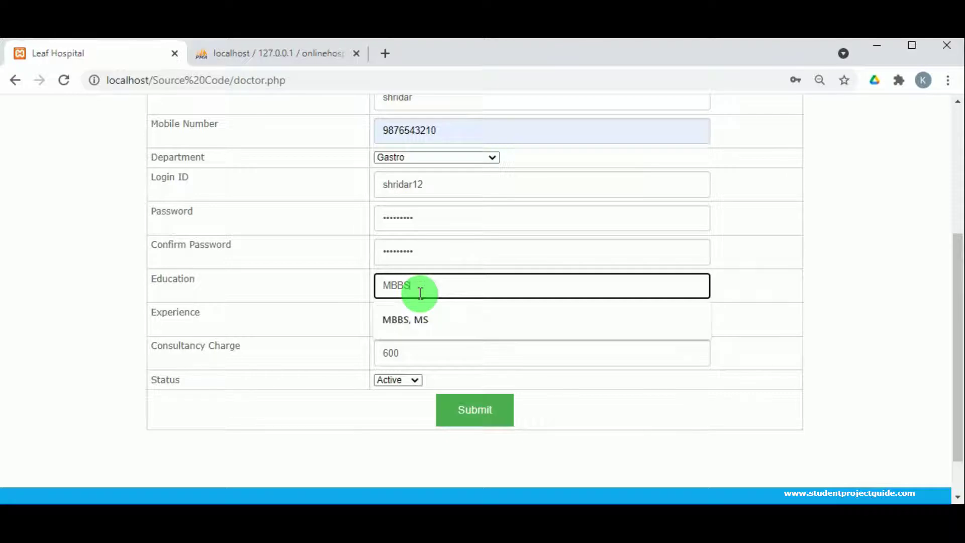
pyautogui.click(457, 402)
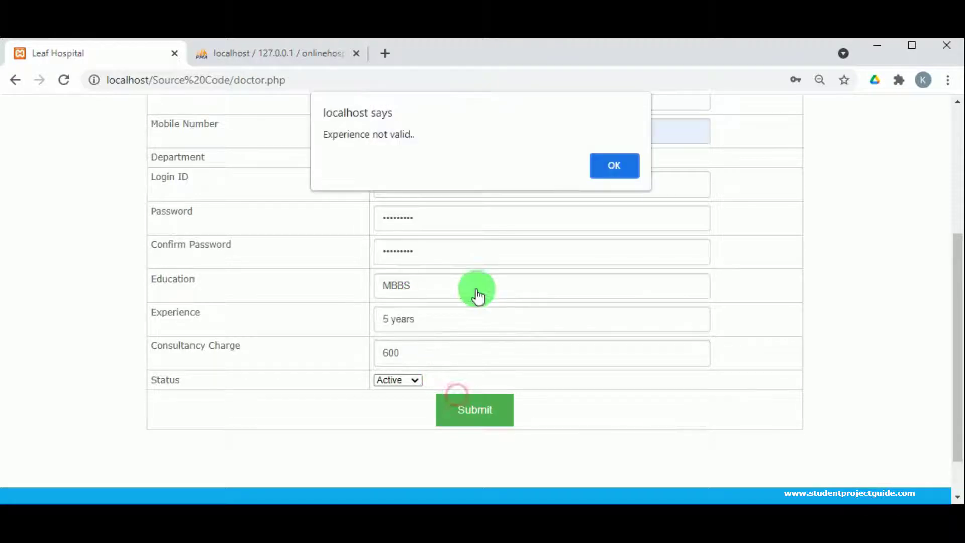
# - Cut experience down to 5, resubmit, and acknowledge the record-inserted confirmation
pyautogui.click(629, 159)
pyautogui.moveTo(416, 325); pyautogui.dragTo(389, 327)
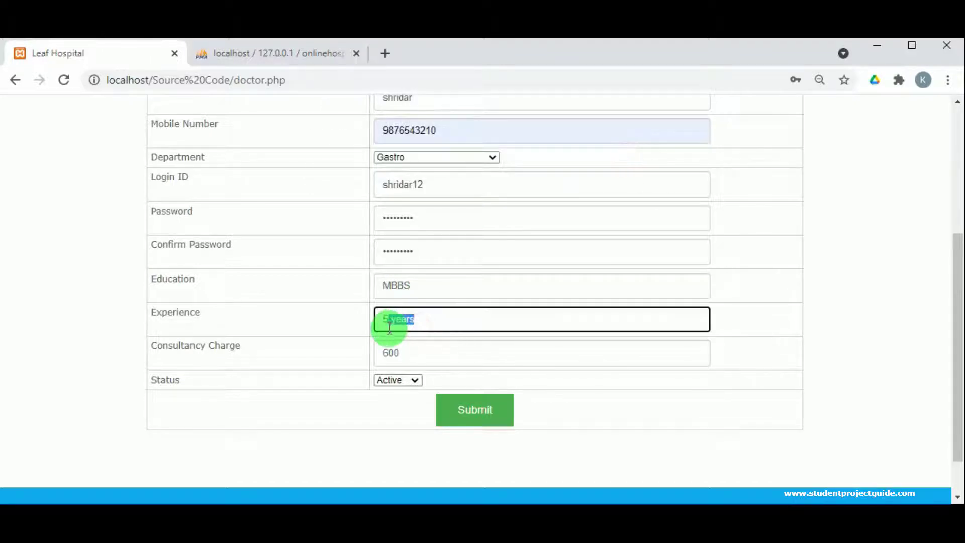
pyautogui.press('BackSpace')
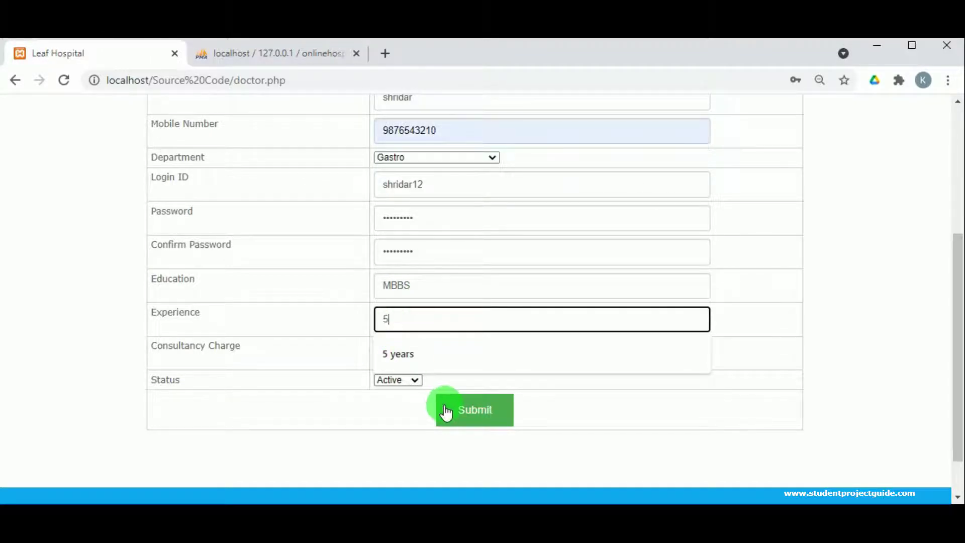
pyautogui.click(444, 409)
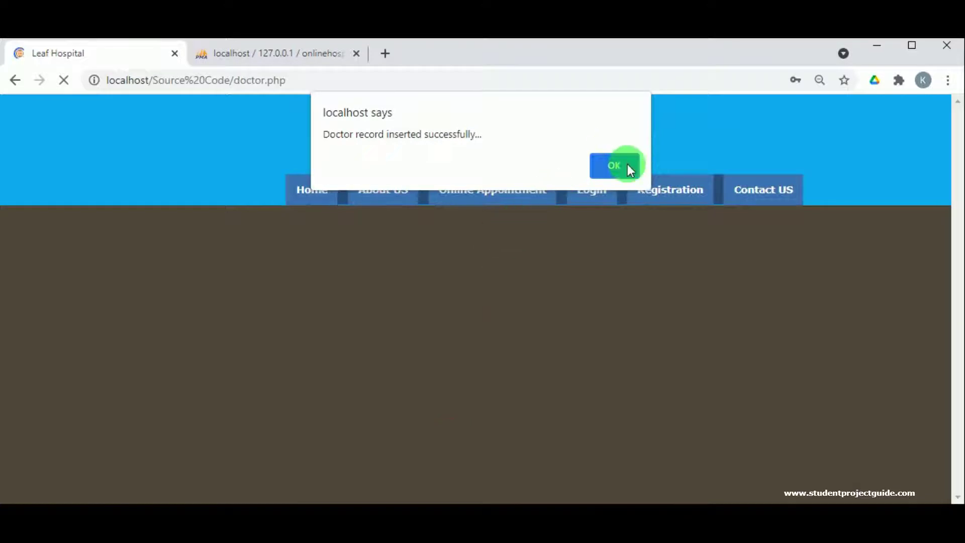
pyautogui.click(628, 165)
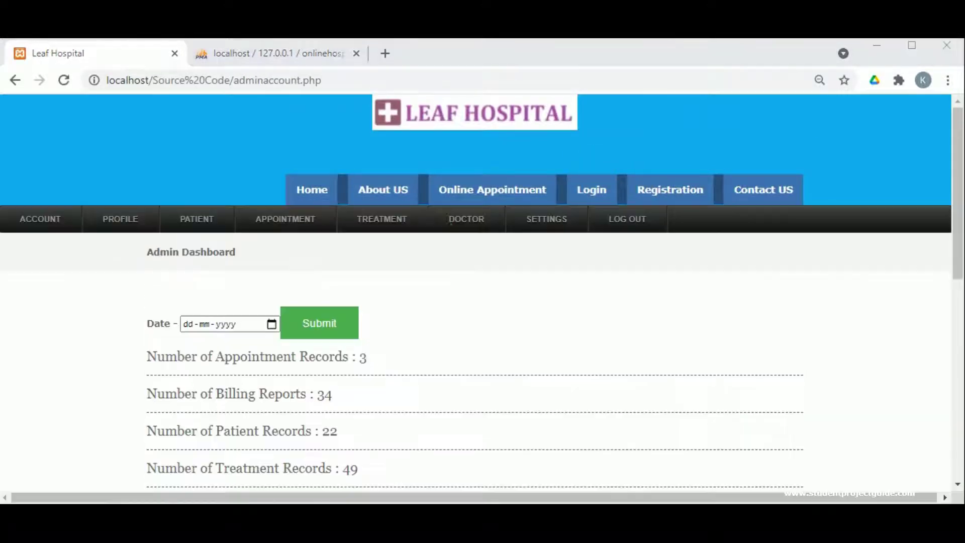
# - Find the new Gastro doctor (MBBS, 600.00, 5.0, Active) in the doctor list, then return to the dashboard
pyautogui.moveTo(473, 218)
pyautogui.click(477, 266)
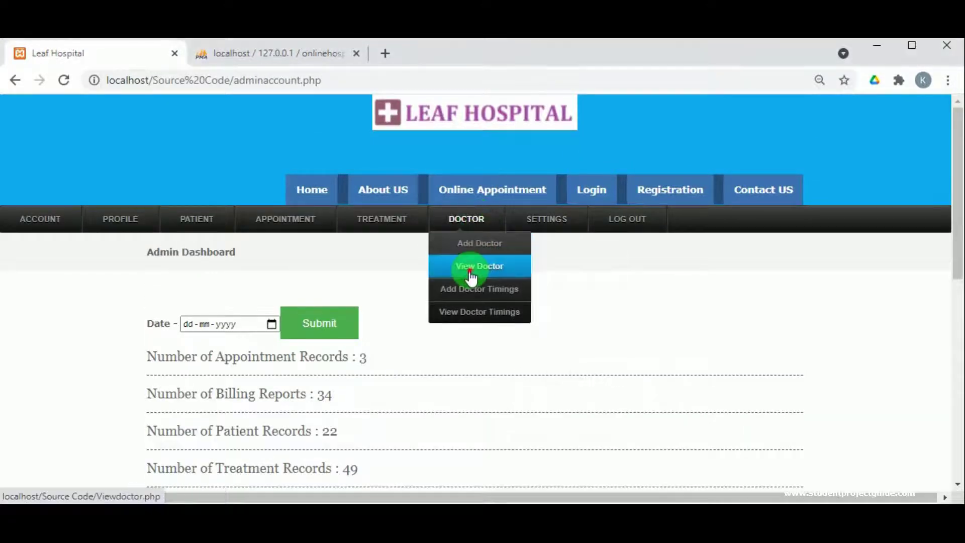
pyautogui.scroll(-3, 423, 338)
pyautogui.scroll(-5, 423, 338)
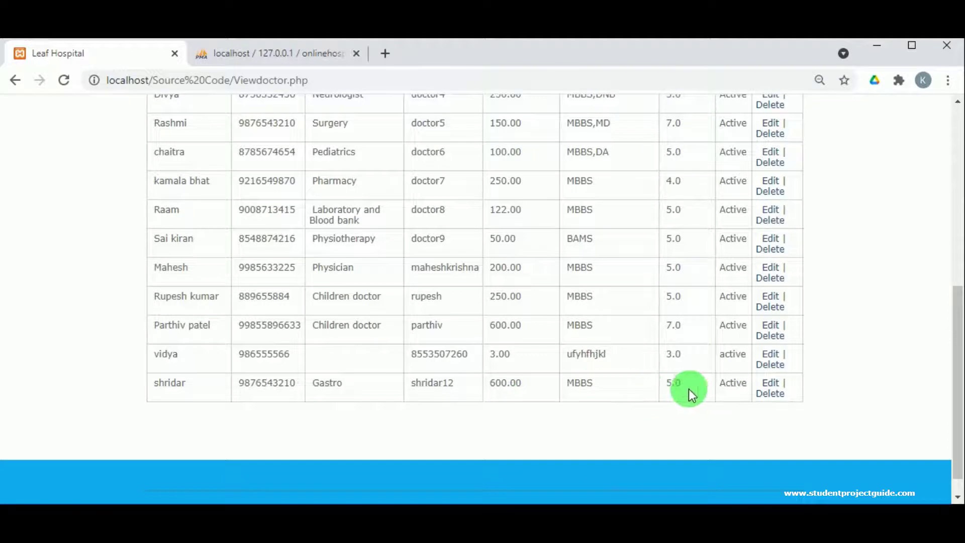
pyautogui.click(774, 393)
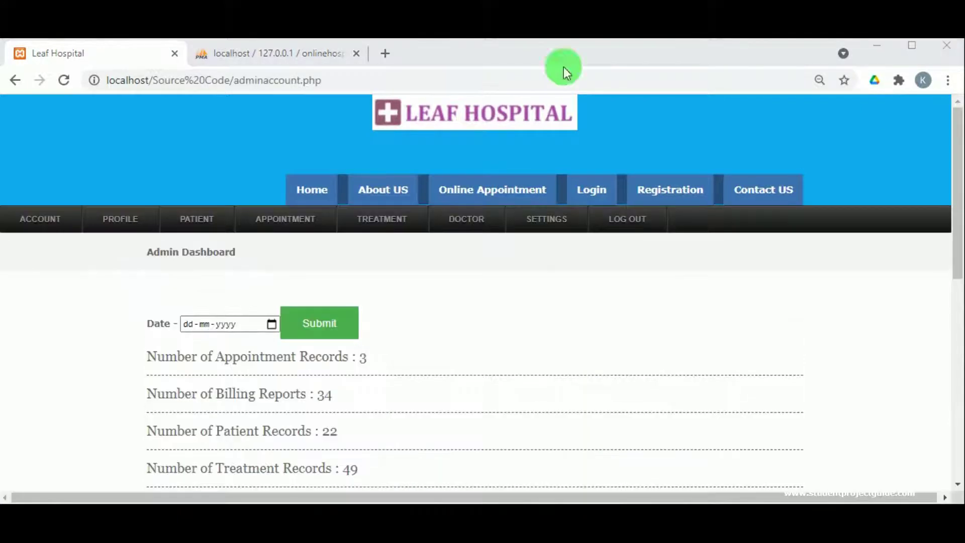
pyautogui.click(477, 222)
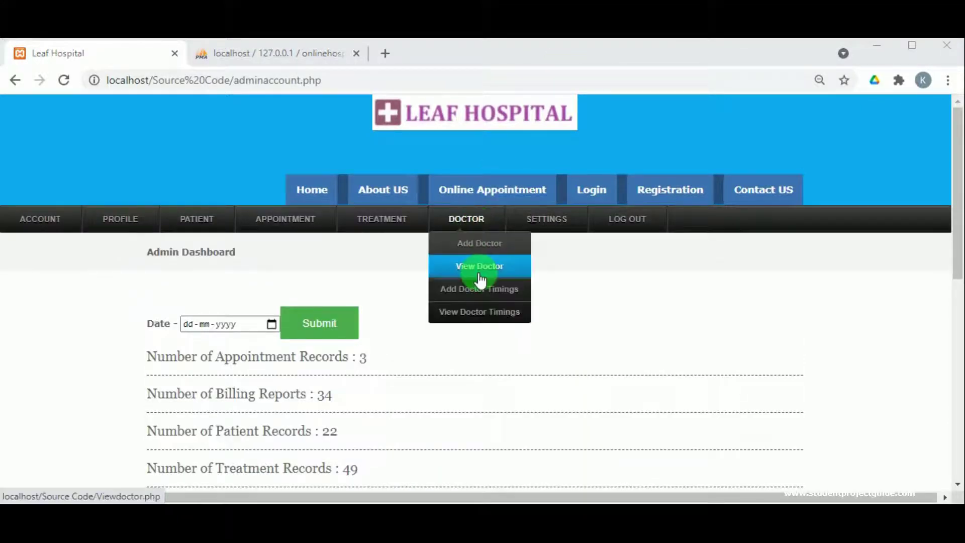
# - On the Add Doctor Timings page, choose the newly added doctor, number 62
pyautogui.click(484, 290)
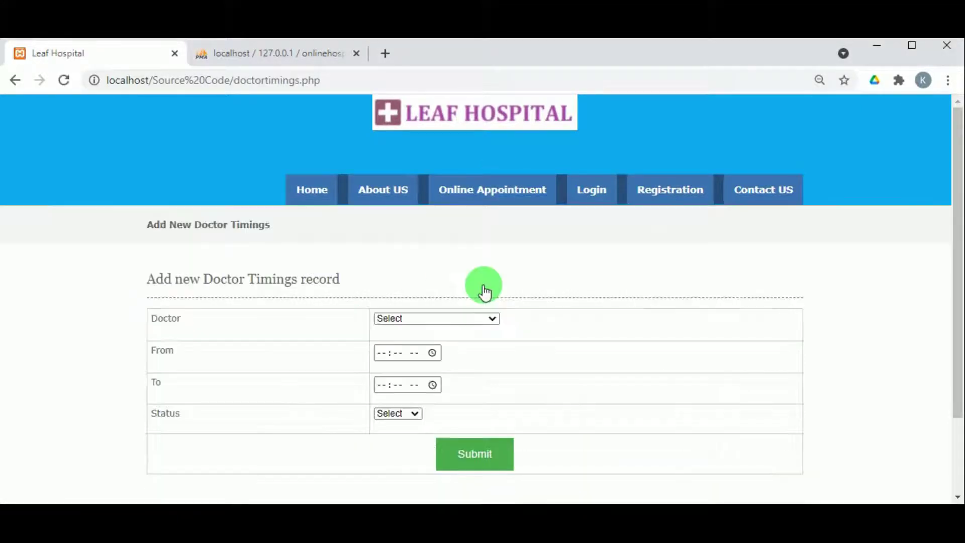
pyautogui.scroll(-1, 484, 292)
pyautogui.scroll(-2, 483, 292)
pyautogui.click(466, 245)
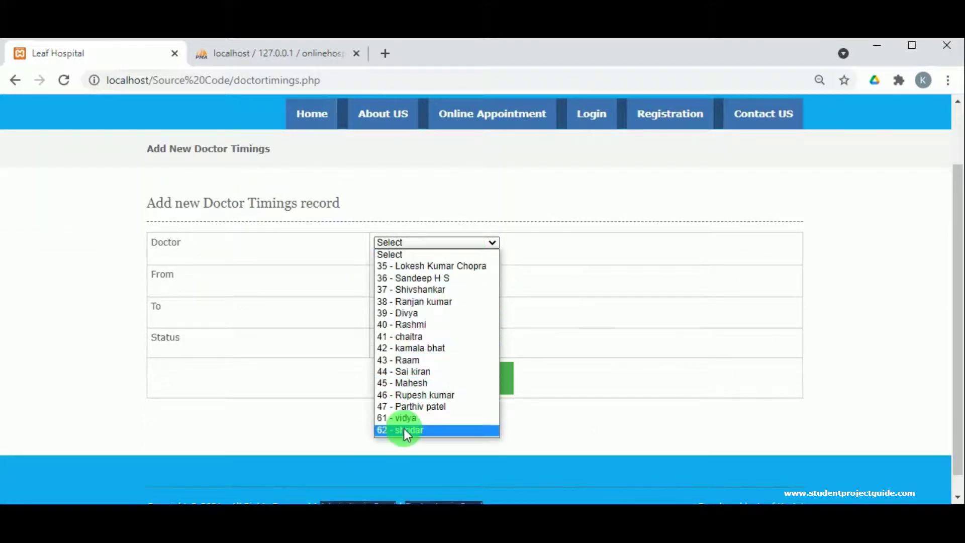
pyautogui.click(403, 429)
# - Set the From time to 01:59 PM
pyautogui.click(430, 277)
pyautogui.click(431, 278)
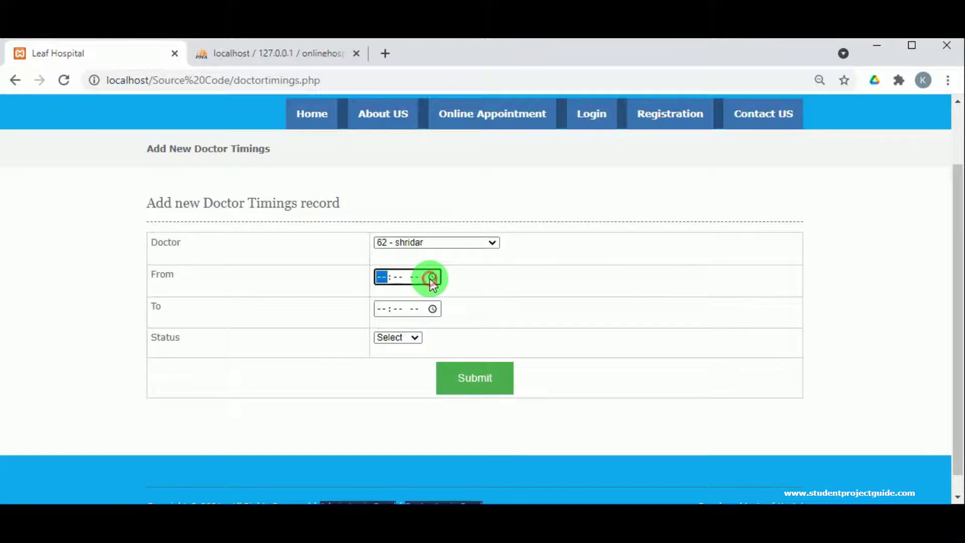
pyautogui.click(431, 277)
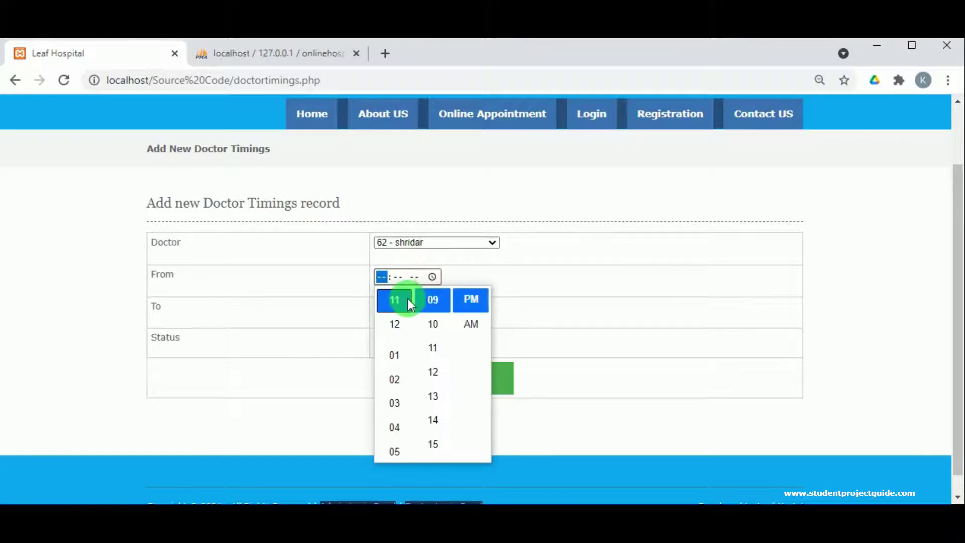
pyautogui.click(387, 354)
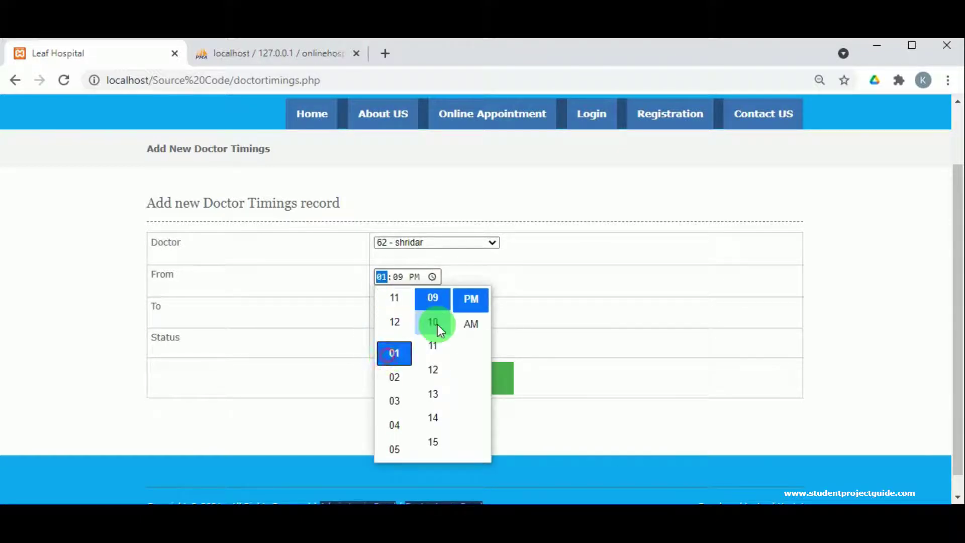
pyautogui.scroll(5, 437, 324)
pyautogui.click(437, 324)
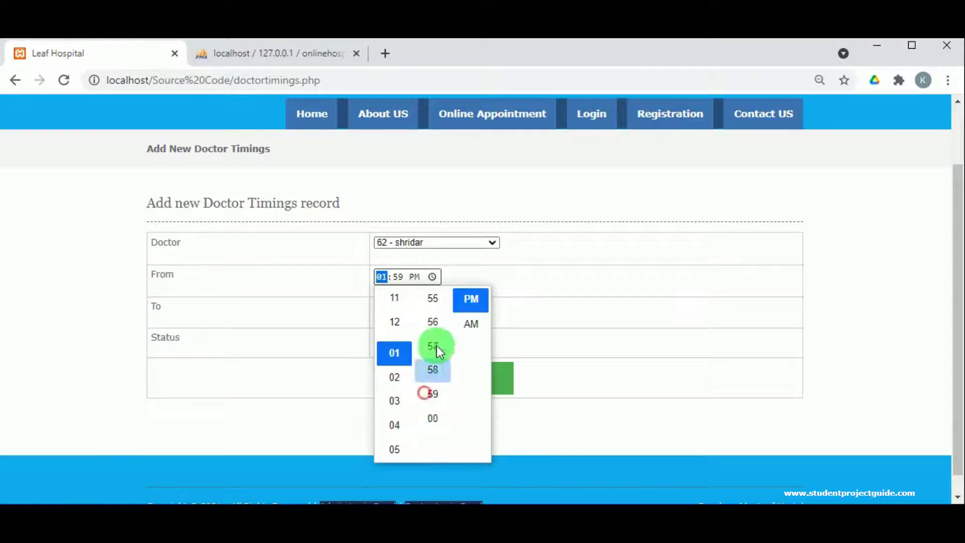
pyautogui.scroll(2, 436, 345)
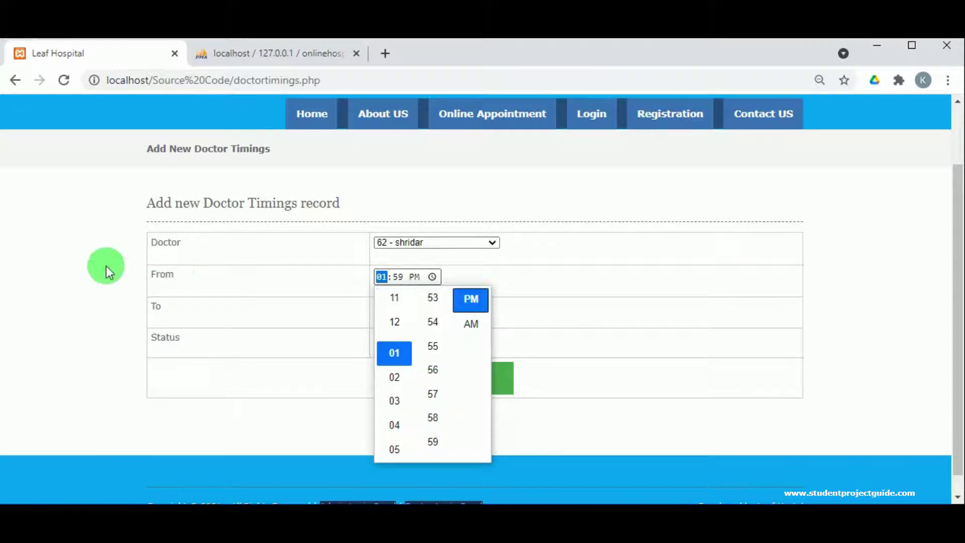
pyautogui.click(364, 199)
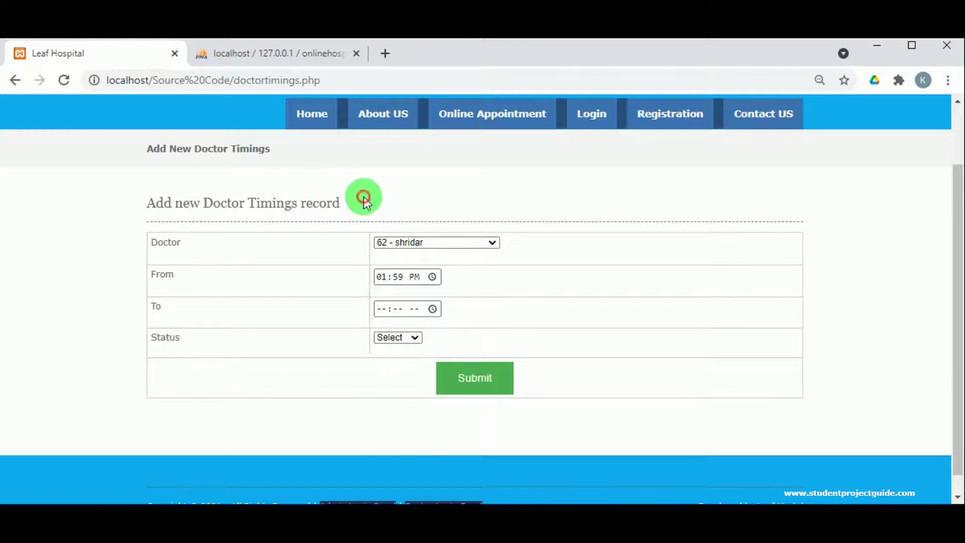
# - Set the To time to 07:00 PM
pyautogui.click(433, 311)
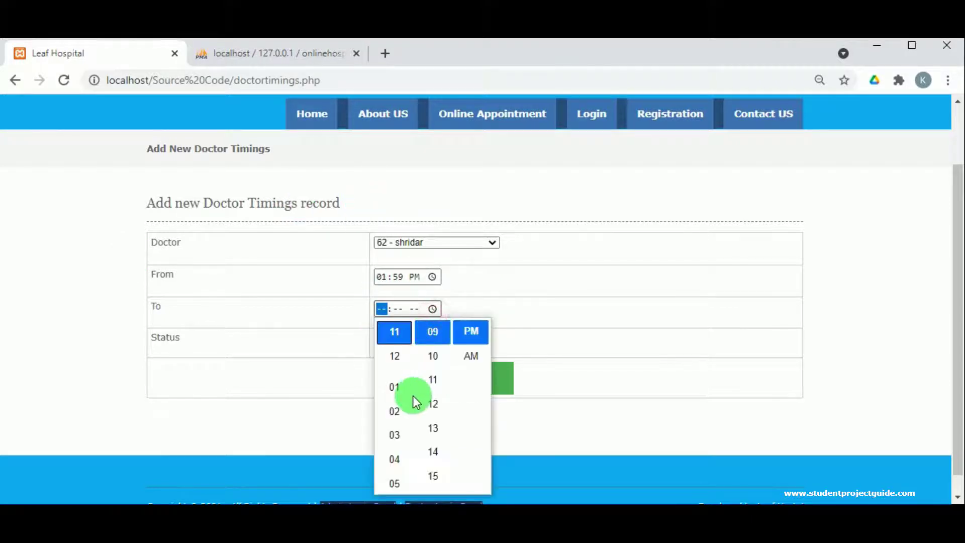
pyautogui.scroll(-3, 393, 422)
pyautogui.click(395, 457)
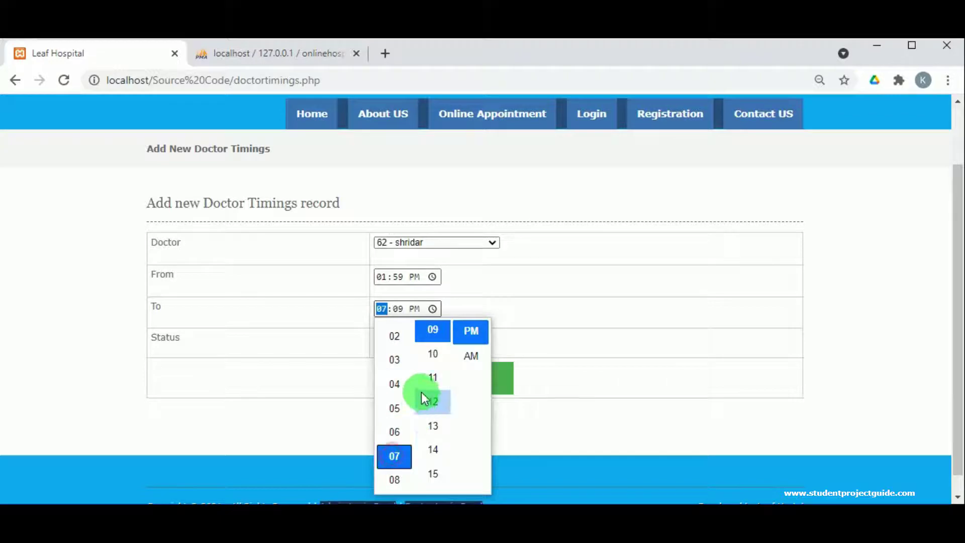
pyautogui.scroll(-15, 423, 388)
pyautogui.scroll(1, 421, 402)
pyautogui.scroll(-3, 424, 427)
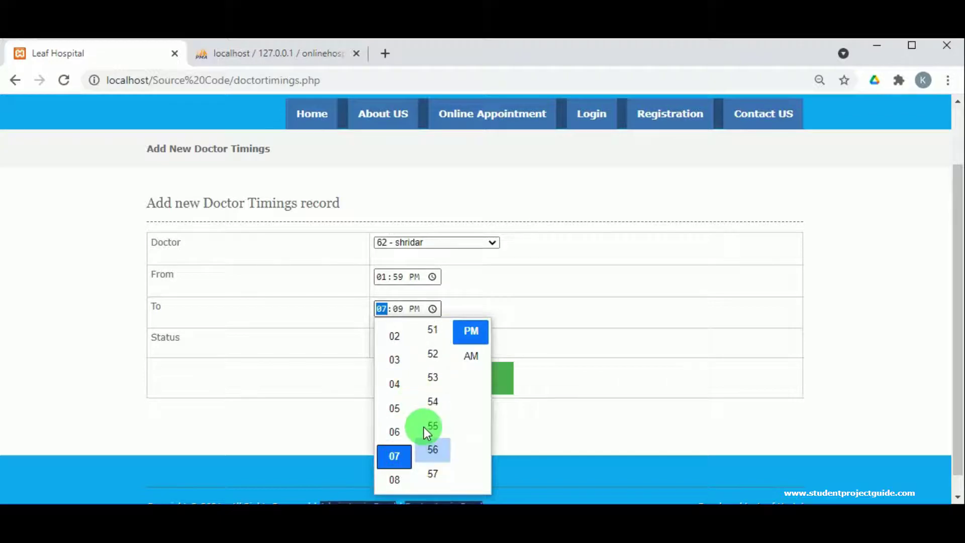
pyautogui.click(436, 401)
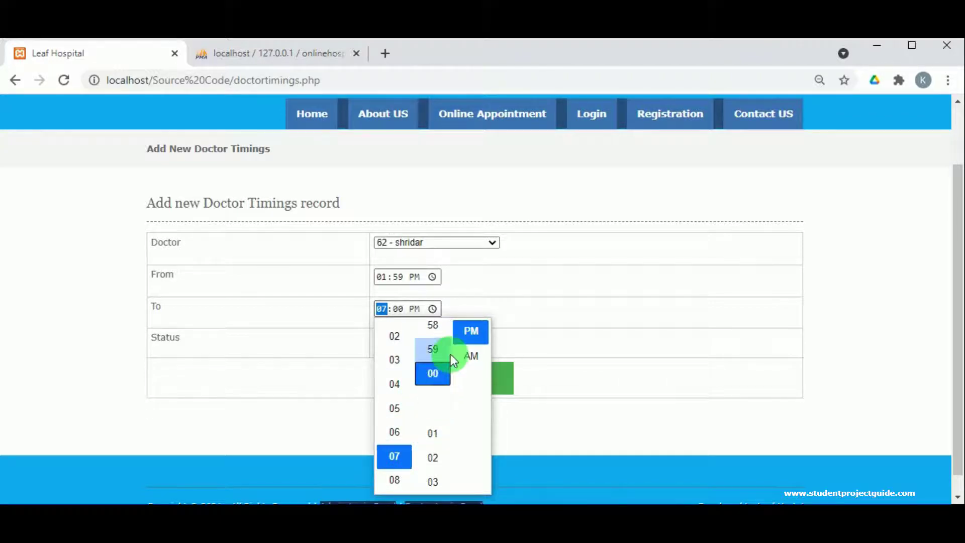
pyautogui.click(467, 330)
pyautogui.click(472, 289)
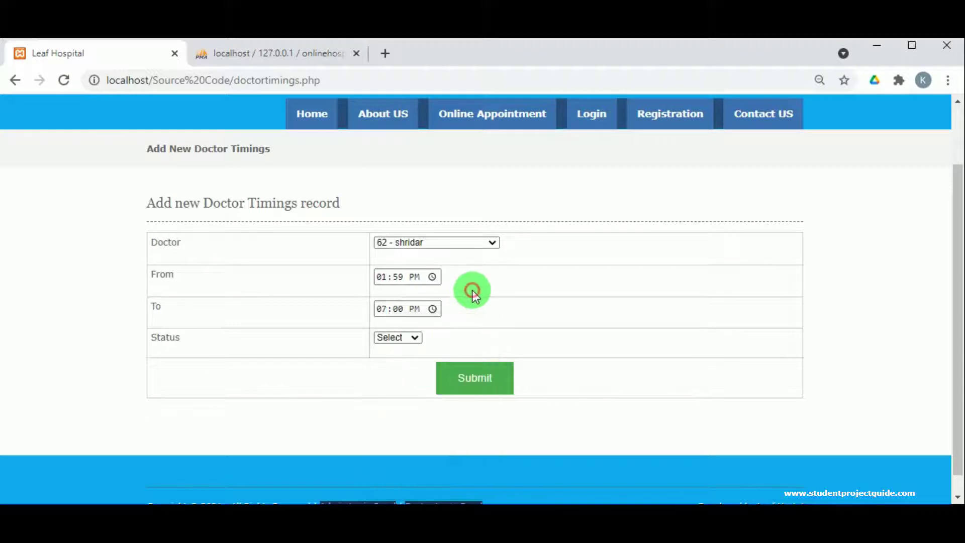
# - Set the timing status to Active, submit, and dismiss the record-inserted message
pyautogui.click(418, 339)
pyautogui.click(390, 361)
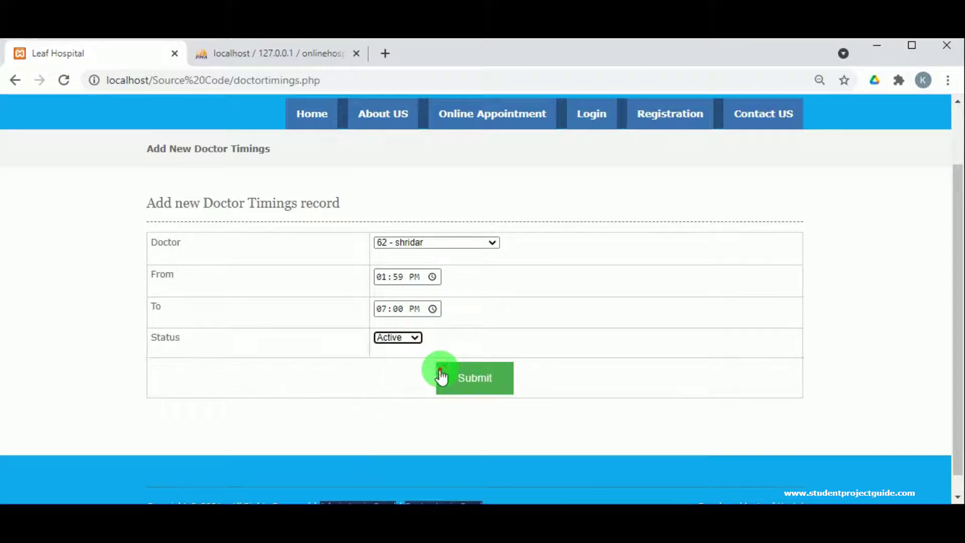
pyautogui.click(448, 375)
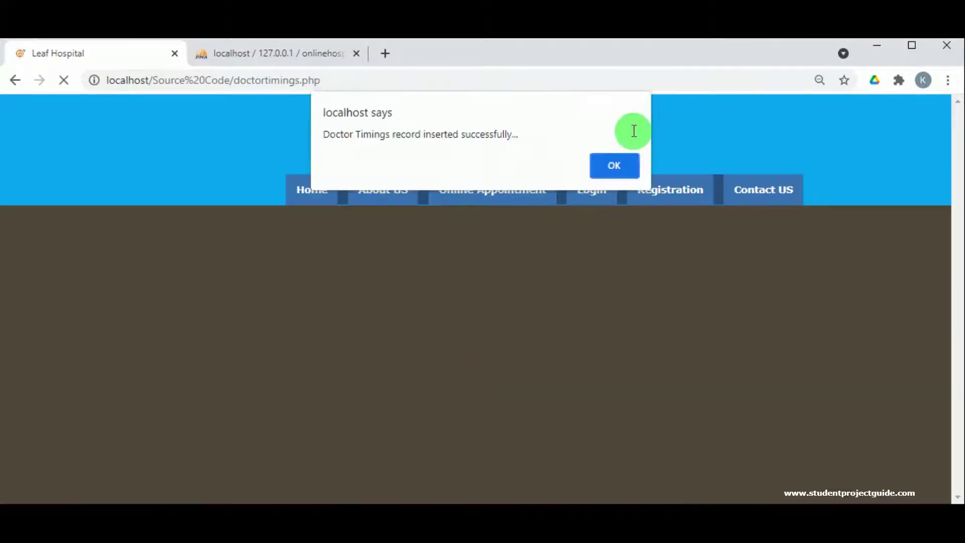
pyautogui.press('Return')
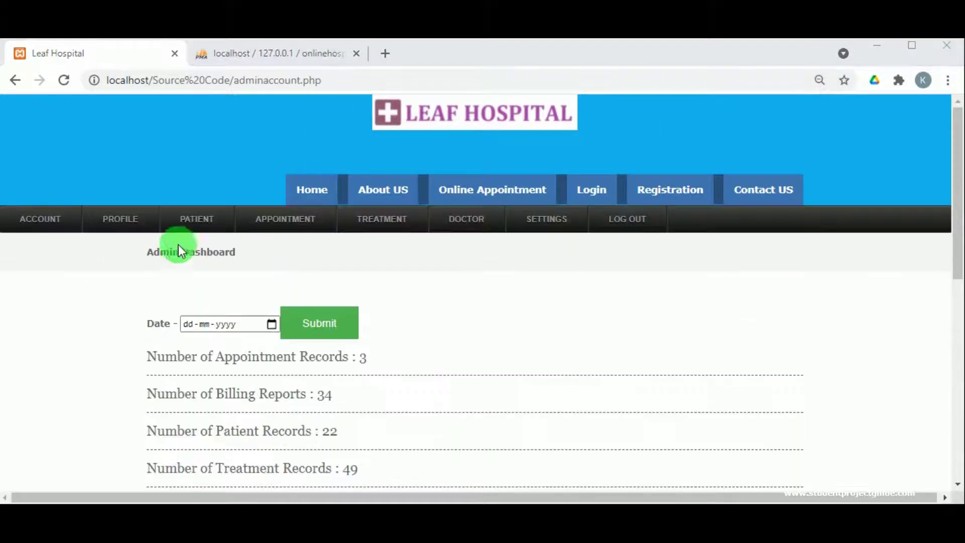
# - Look over the Add Patient registration form, then leave it
pyautogui.moveTo(198, 218)
pyautogui.click(201, 245)
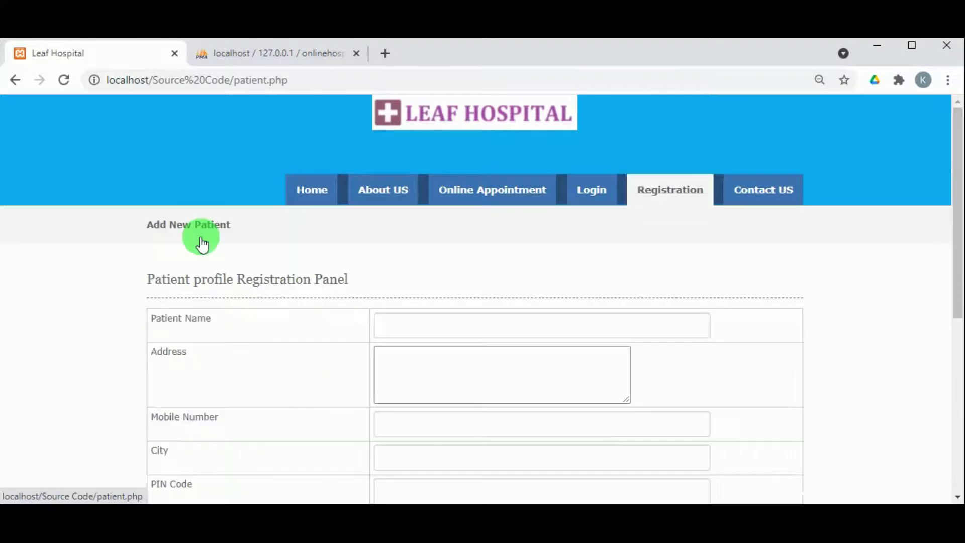
pyautogui.scroll(-5, 370, 349)
pyautogui.scroll(5, 482, 356)
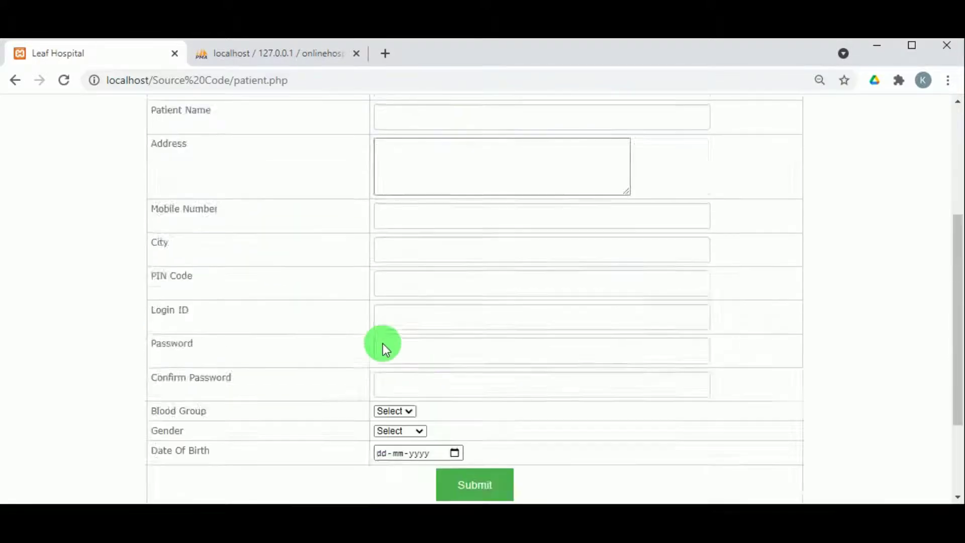
pyautogui.click(462, 329)
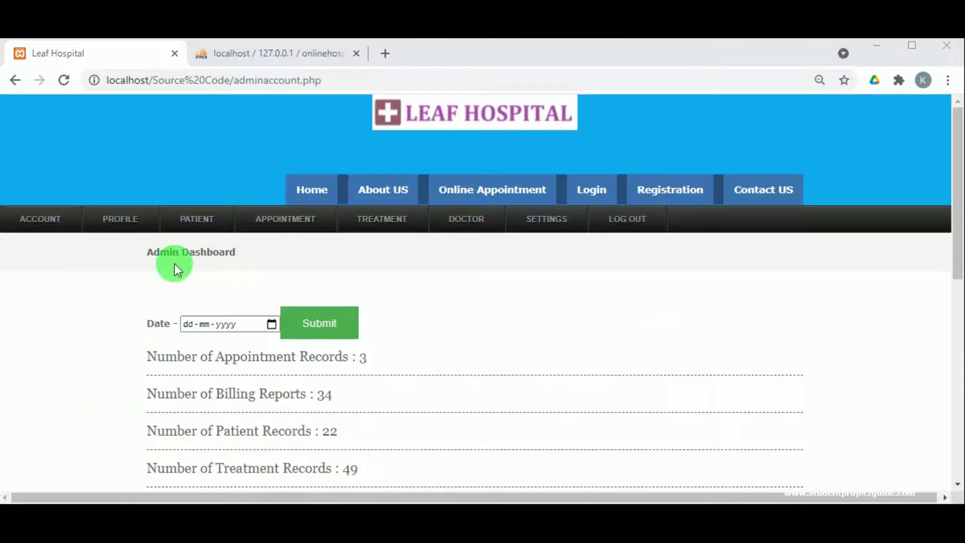
# - Review the patient records list, all patients showing Active
pyautogui.moveTo(197, 218)
pyautogui.click(207, 265)
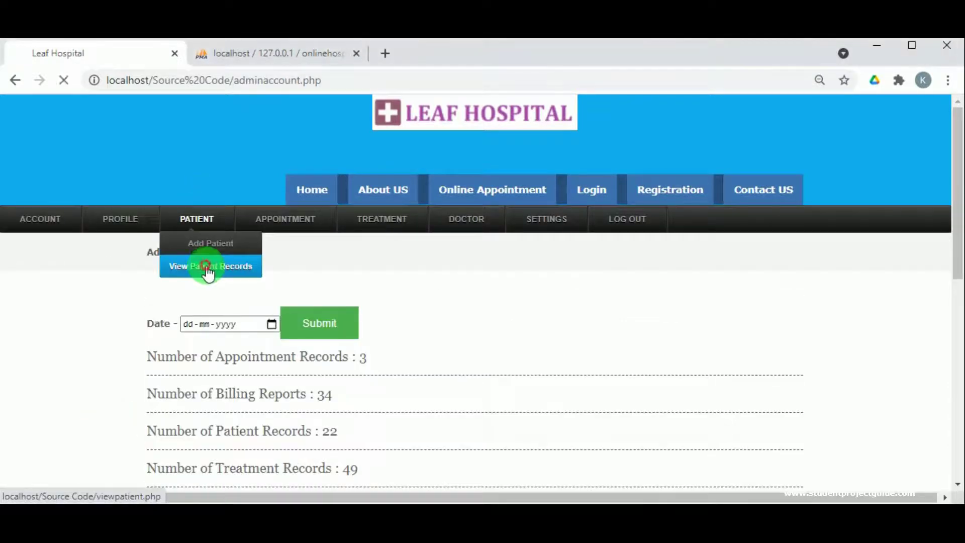
pyautogui.scroll(-15, 316, 381)
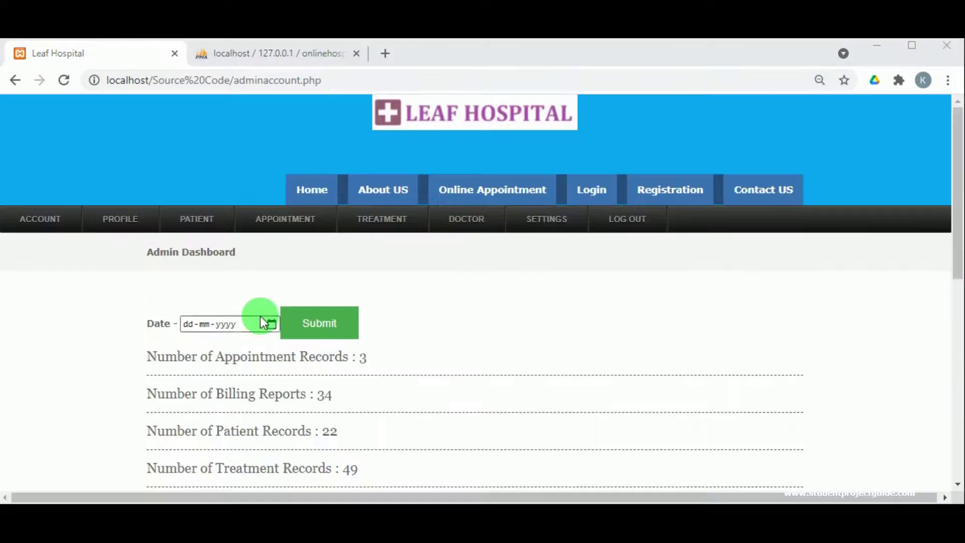
# - Look over the Add Appointment form
pyautogui.moveTo(263, 221)
pyautogui.click(274, 244)
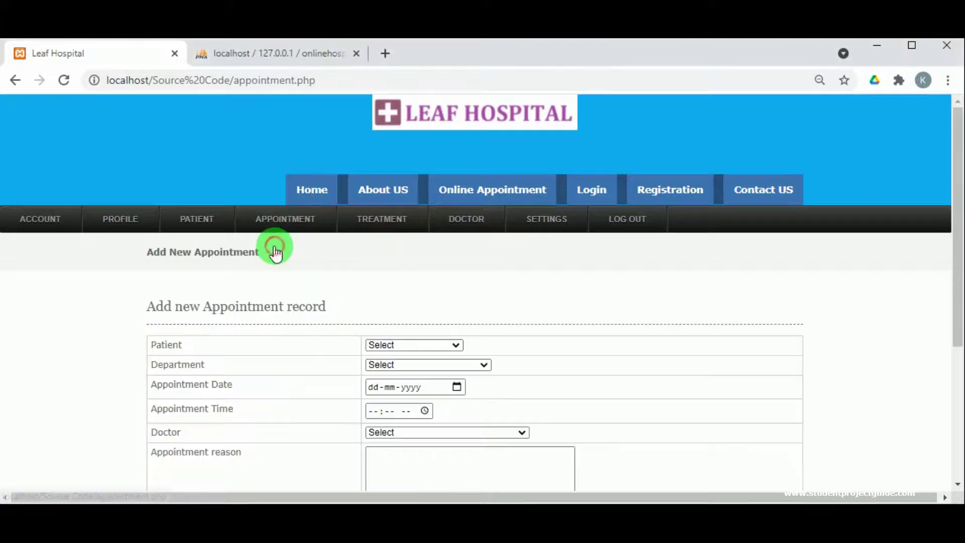
pyautogui.scroll(-2, 208, 344)
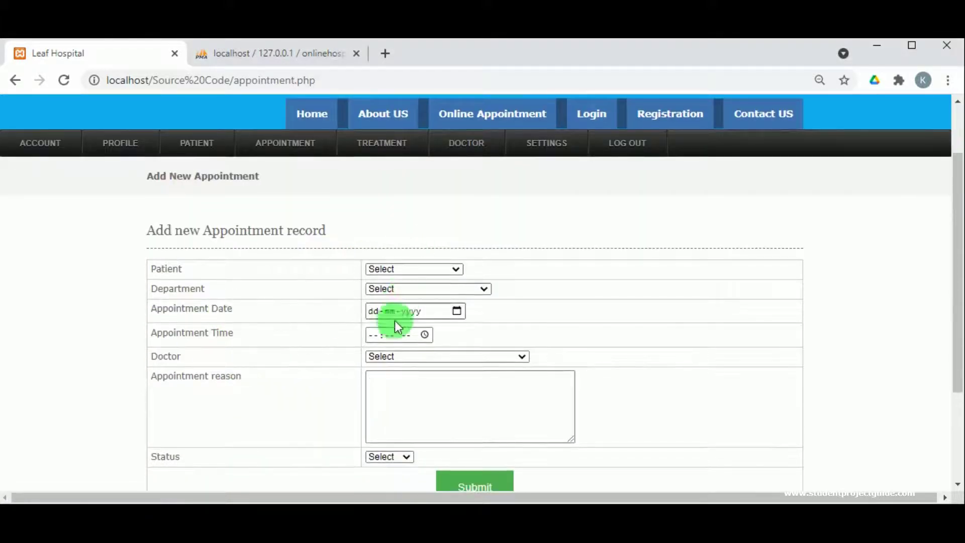
pyautogui.scroll(-3, 430, 463)
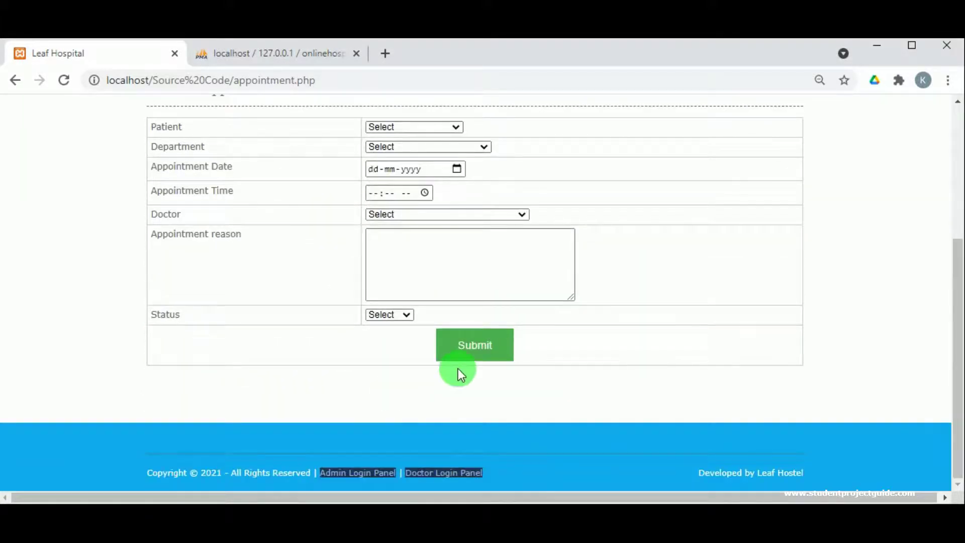
pyautogui.scroll(3, 457, 370)
pyautogui.moveTo(294, 163)
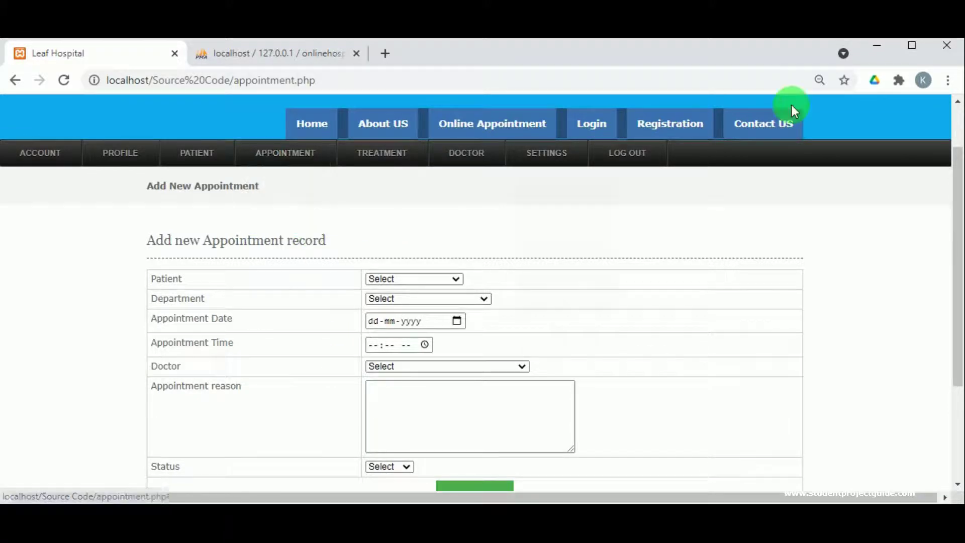
pyautogui.scroll(2, 475, 291)
# - Review the treatment records list, then log out of the admin panel
pyautogui.click(362, 218)
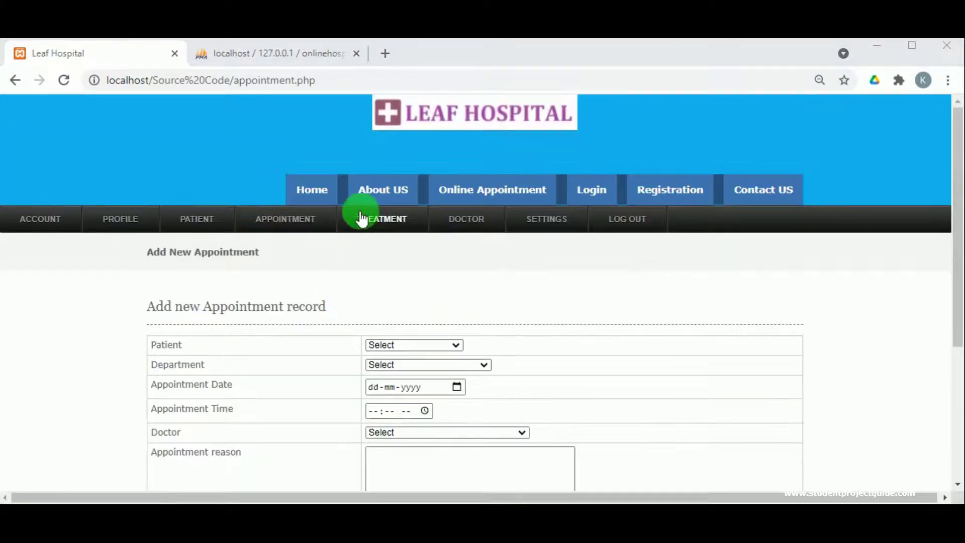
pyautogui.scroll(-10, 366, 248)
pyautogui.scroll(-10, 367, 248)
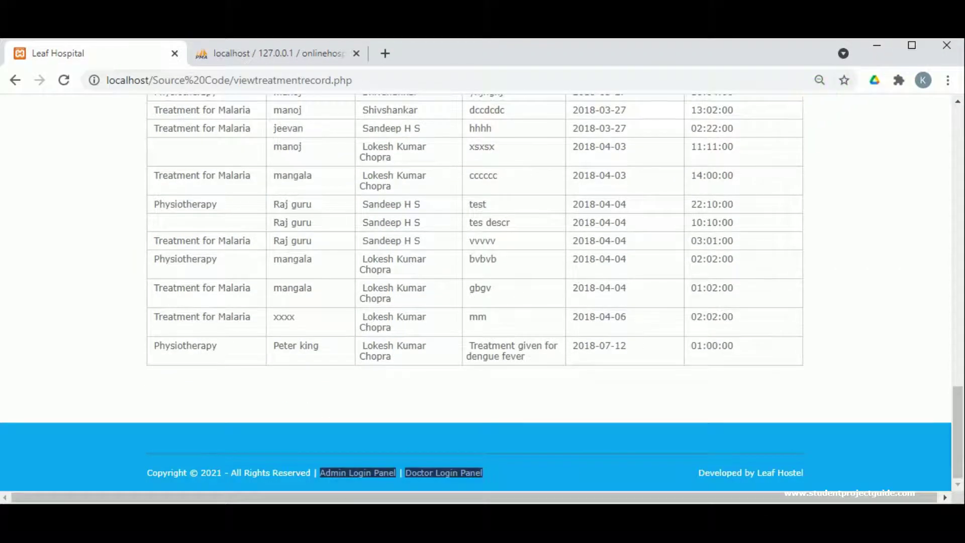
pyautogui.hotkey('alt', 'Left')
pyautogui.moveTo(568, 225)
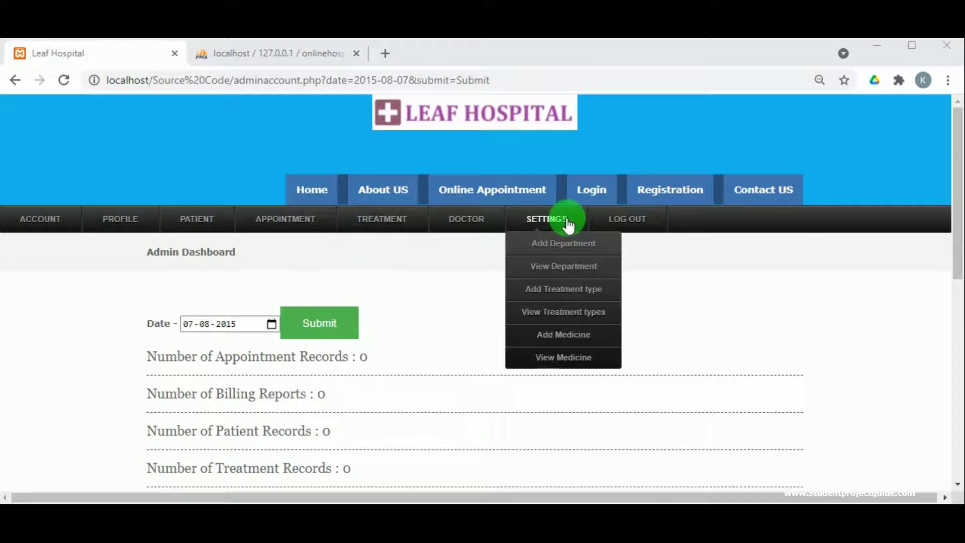
pyautogui.click(615, 224)
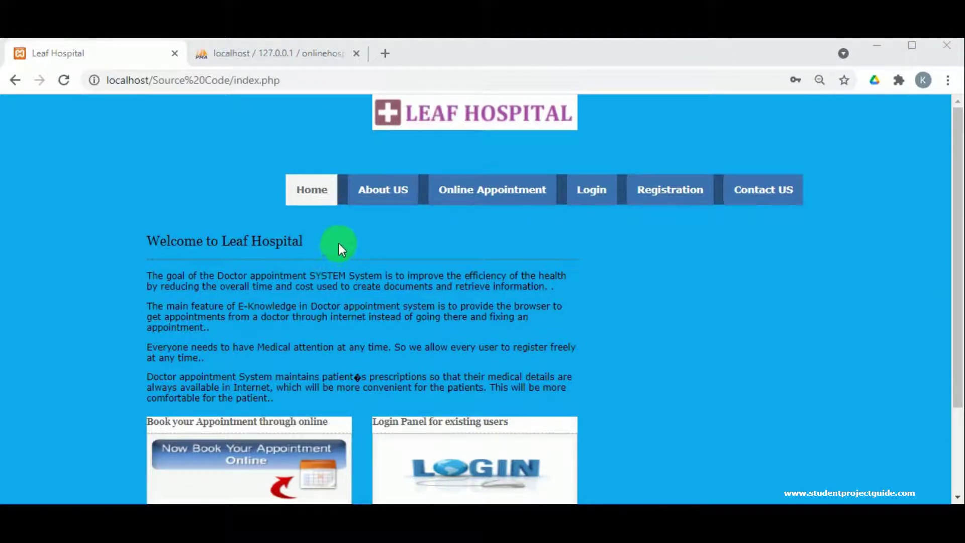
# - Sign in on the Doctor Login Panel with the doctor's login ID and password
pyautogui.scroll(-3, 339, 243)
pyautogui.scroll(2, 362, 318)
pyautogui.scroll(-5, 395, 348)
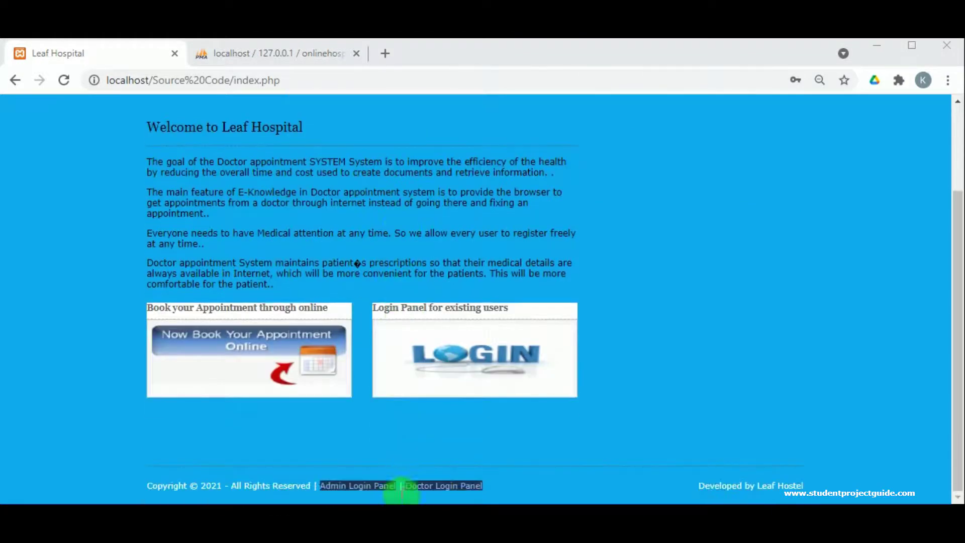
pyautogui.click(448, 483)
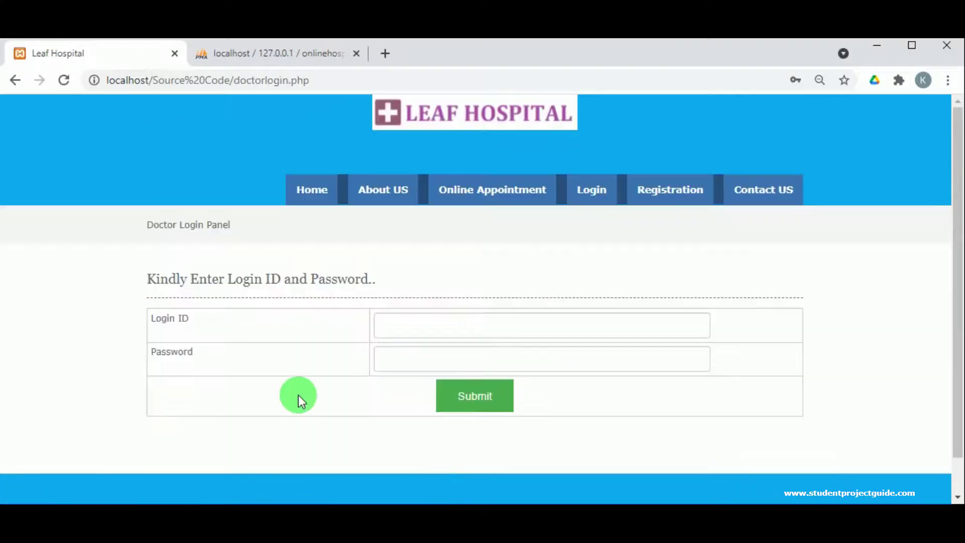
pyautogui.click(388, 327)
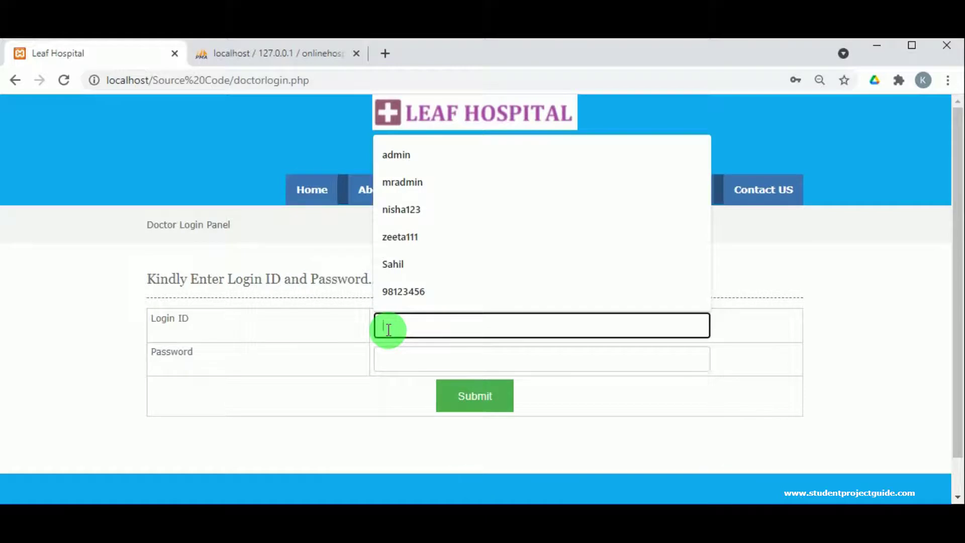
pyautogui.write('shridar12')
pyautogui.click(390, 360)
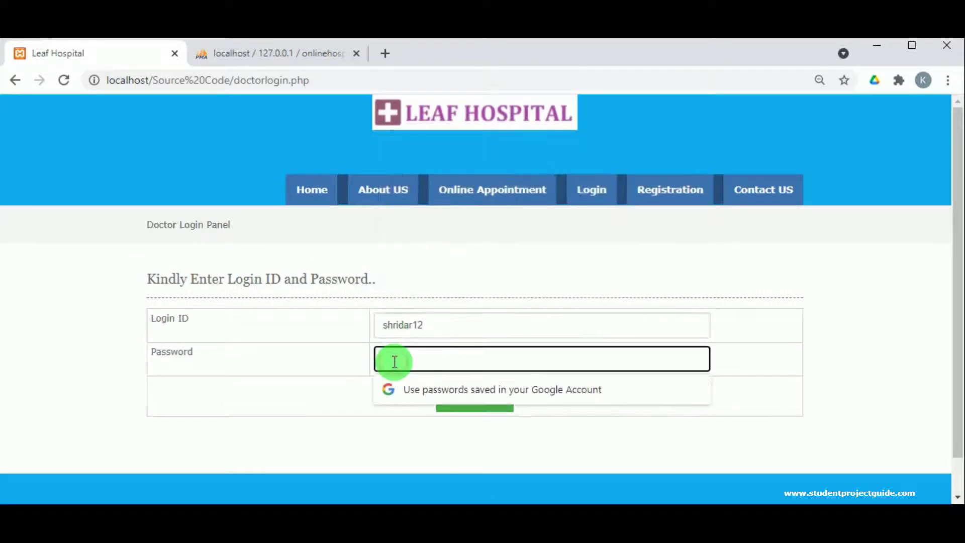
pyautogui.write('shridar12')
pyautogui.click(477, 394)
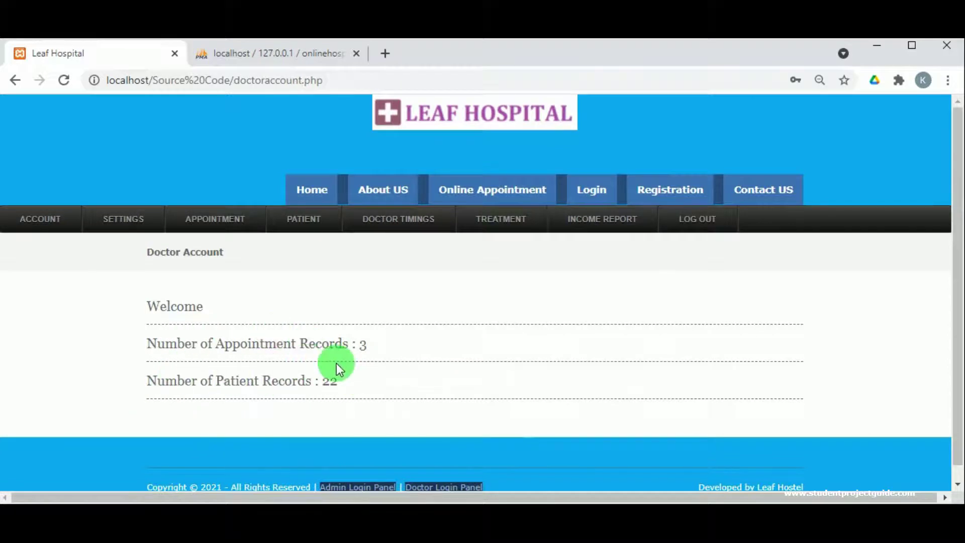
pyautogui.scroll(-1, 407, 359)
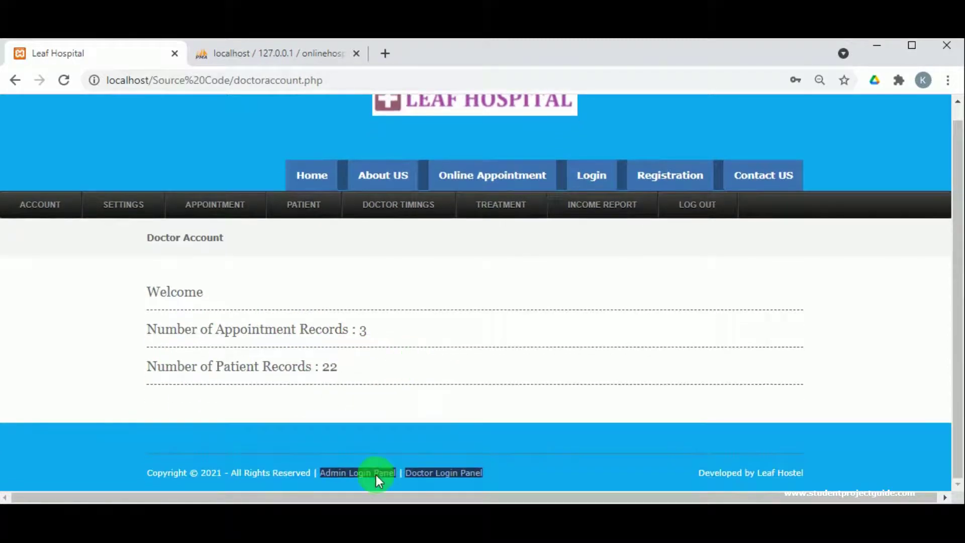
pyautogui.scroll(1, 462, 357)
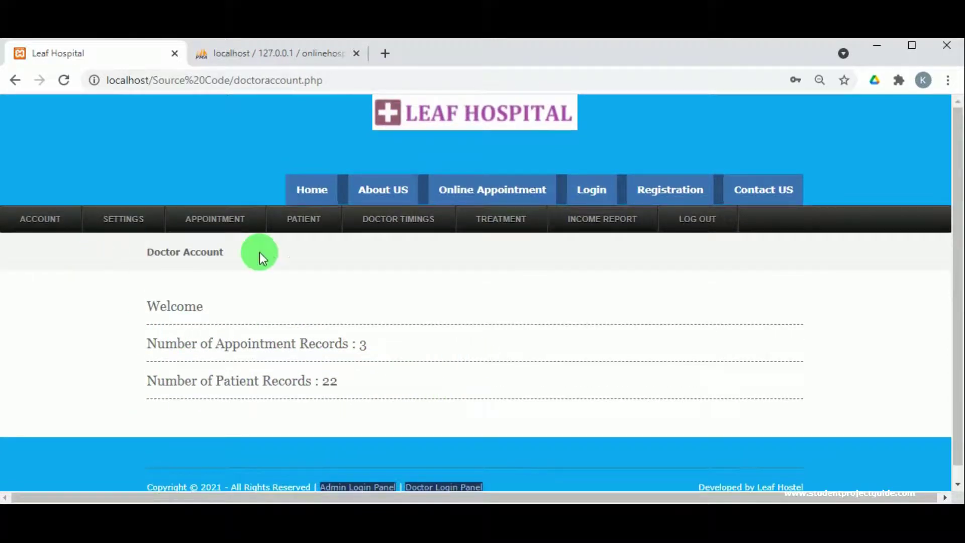
# - View the doctor's profile page
pyautogui.moveTo(127, 219)
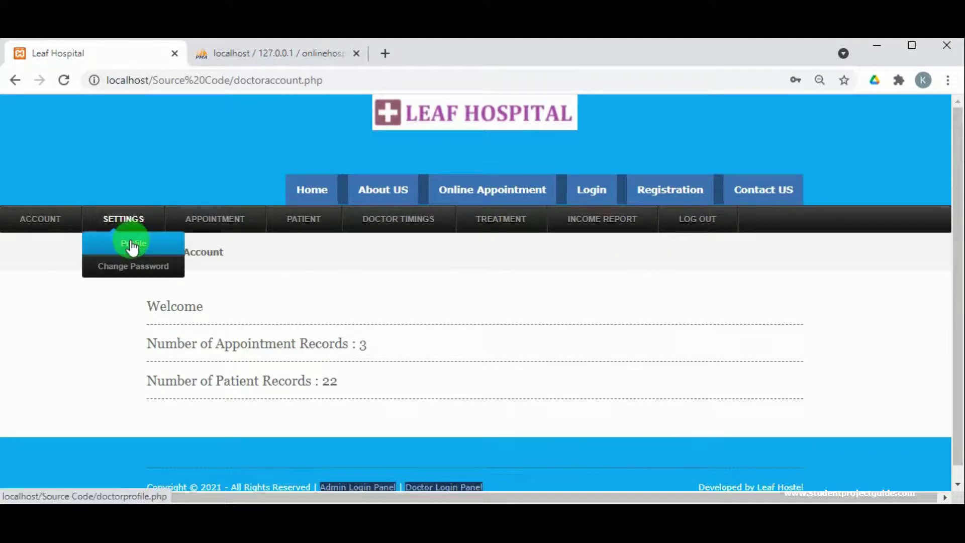
pyautogui.click(132, 247)
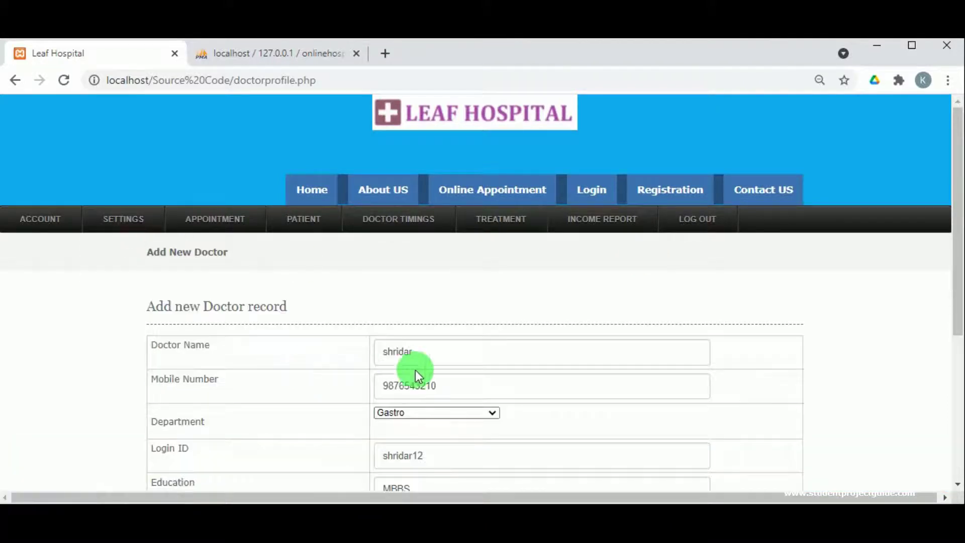
pyautogui.scroll(-5, 415, 369)
pyautogui.scroll(5, 376, 354)
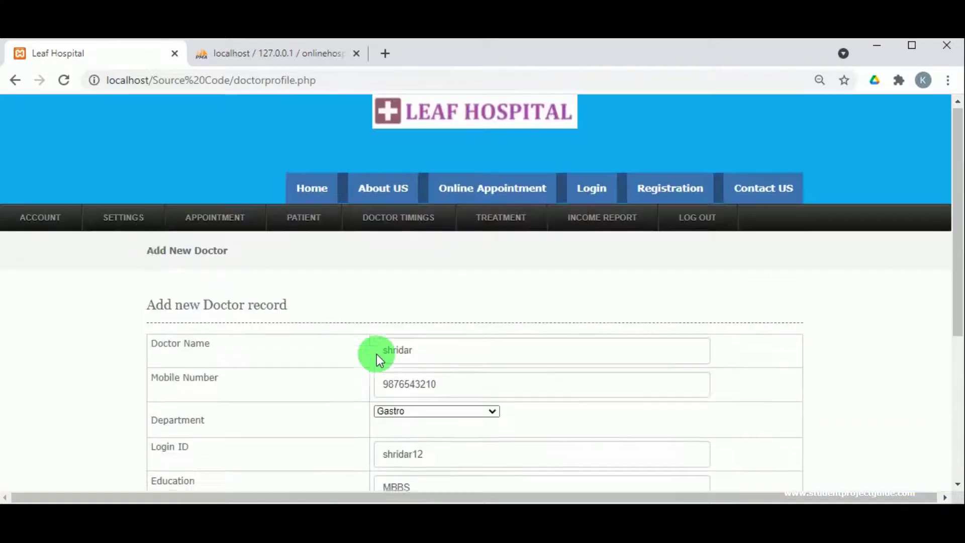
# - Look over the doctor's Change Password form
pyautogui.moveTo(129, 219)
pyautogui.click(134, 278)
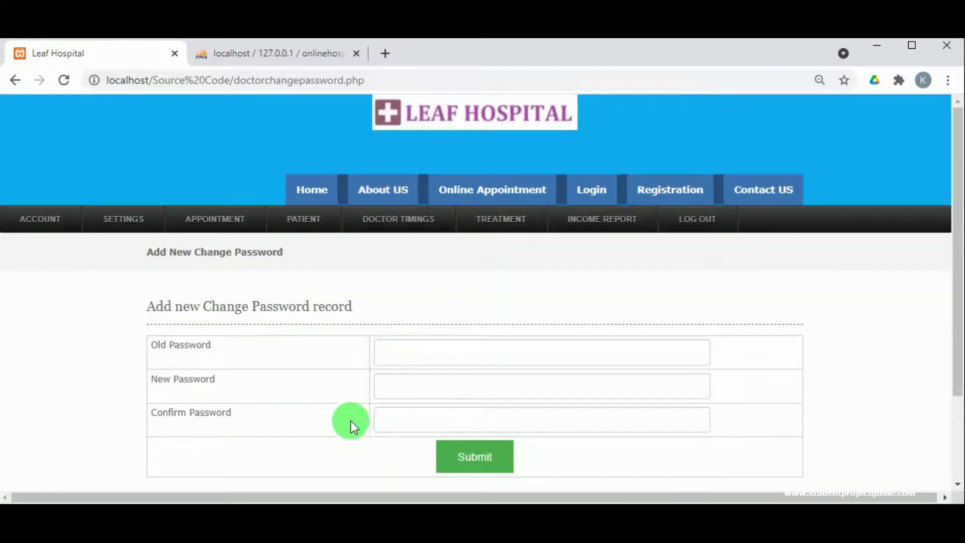
pyautogui.scroll(-3, 341, 397)
pyautogui.moveTo(221, 112)
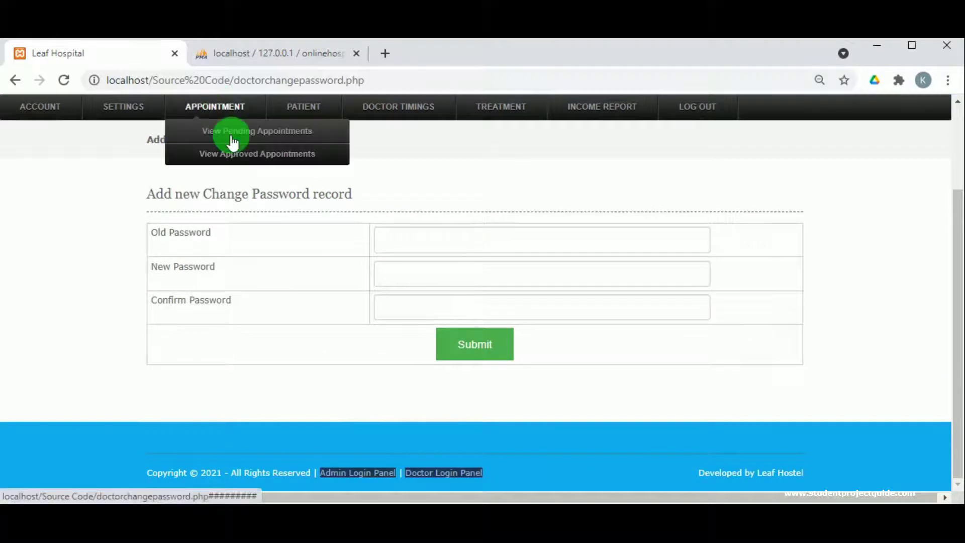
pyautogui.scroll(2, 260, 196)
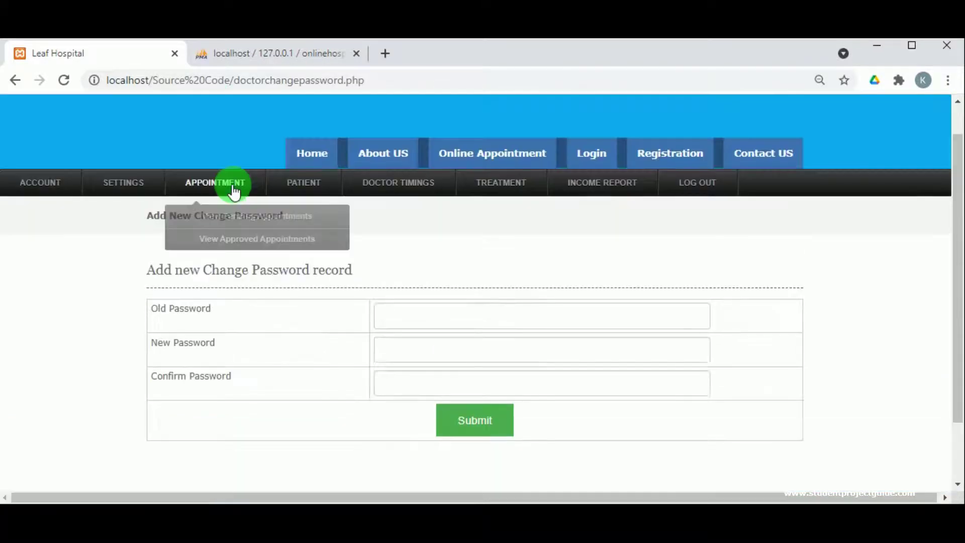
# - Browse the patient records list, then return to the Doctor Account page
pyautogui.moveTo(282, 199)
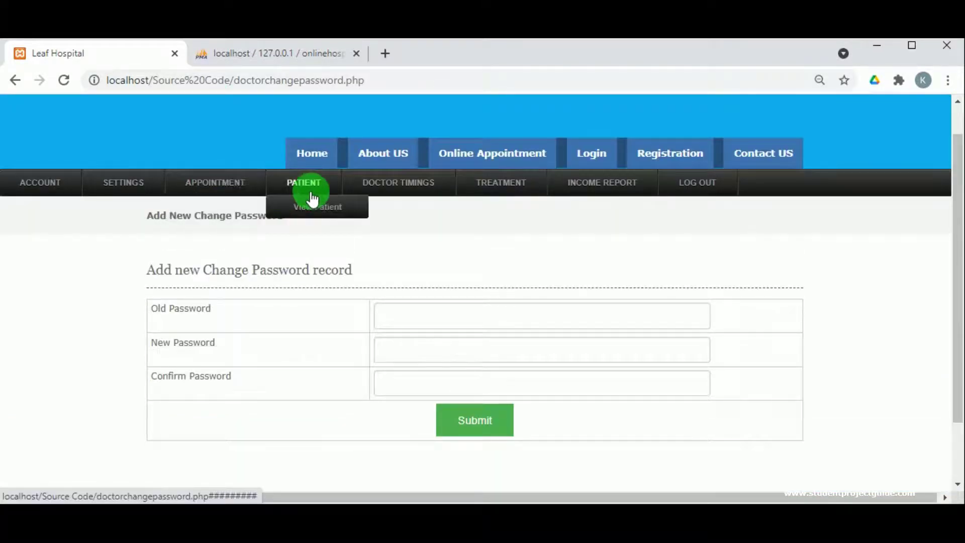
pyautogui.click(311, 213)
pyautogui.scroll(-7, 203, 251)
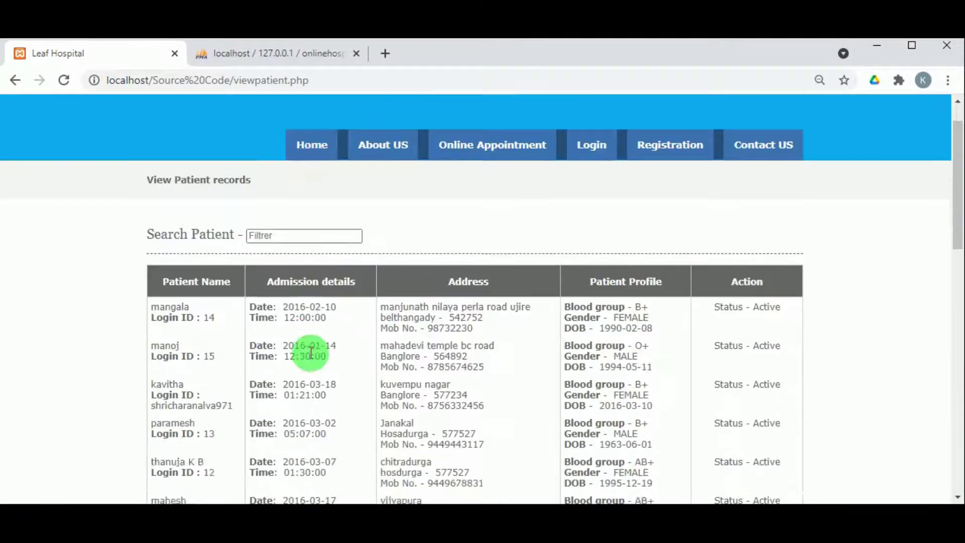
pyautogui.scroll(10, 243, 273)
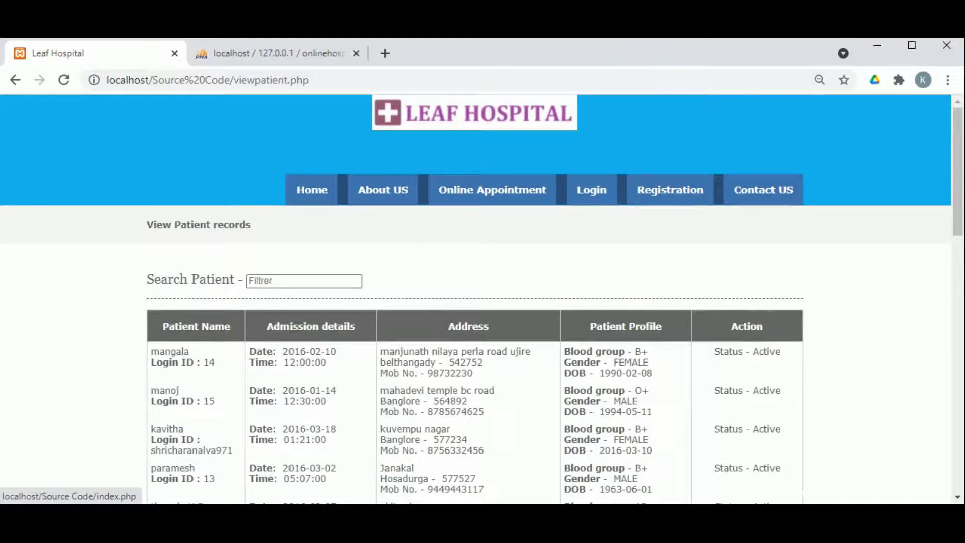
pyautogui.hotkey('alt', 'Left')
# - Check the Add Timings form and empty treatment records list, then log out
pyautogui.moveTo(409, 226)
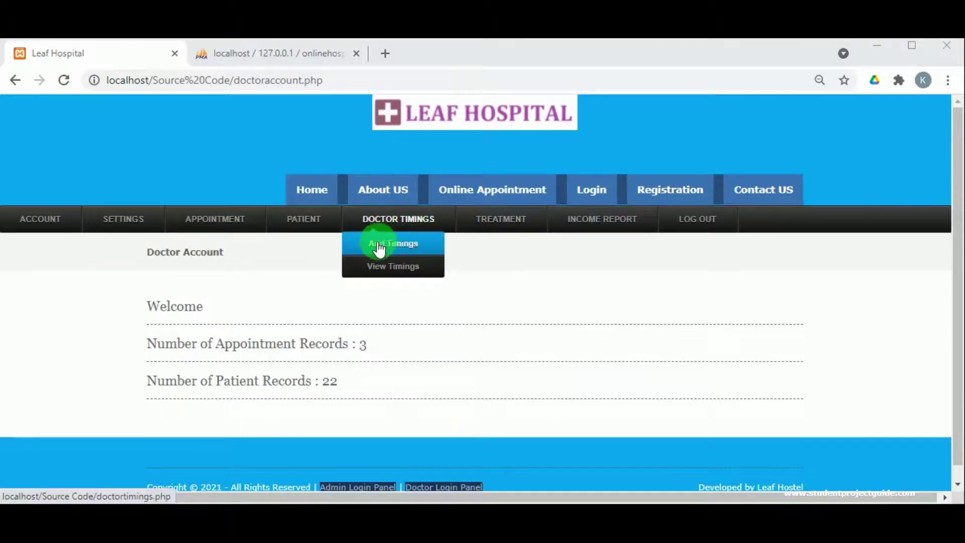
pyautogui.click(379, 246)
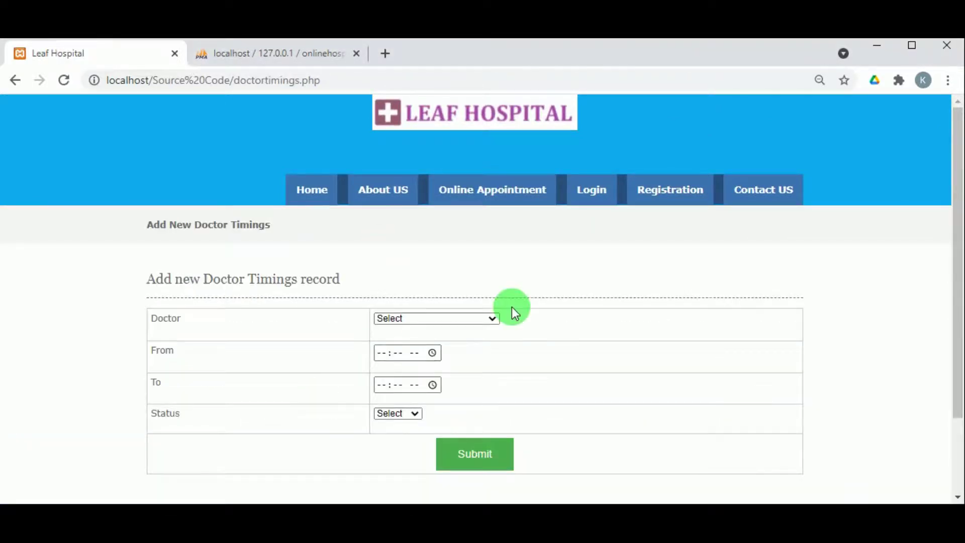
pyautogui.hotkey('alt', 'Left')
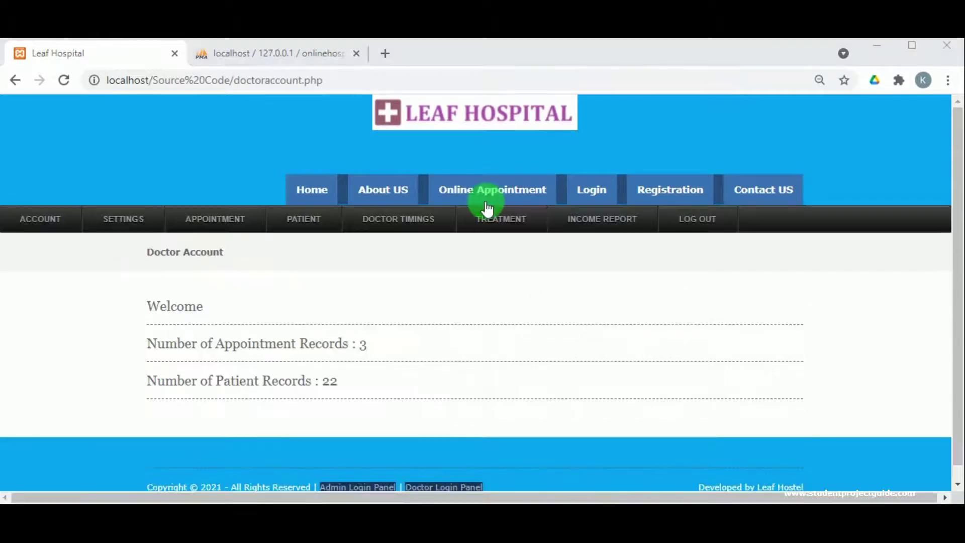
pyautogui.moveTo(402, 224)
pyautogui.moveTo(513, 223)
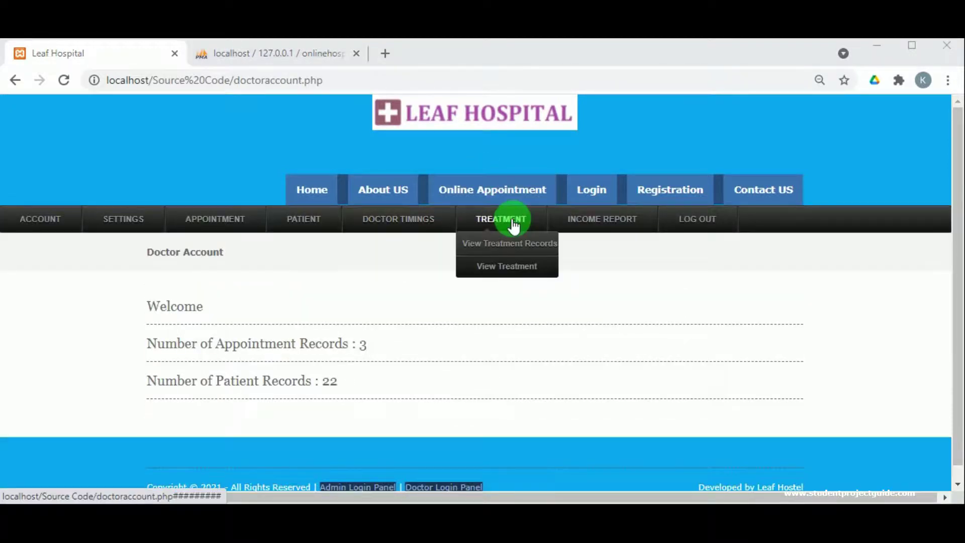
pyautogui.click(510, 246)
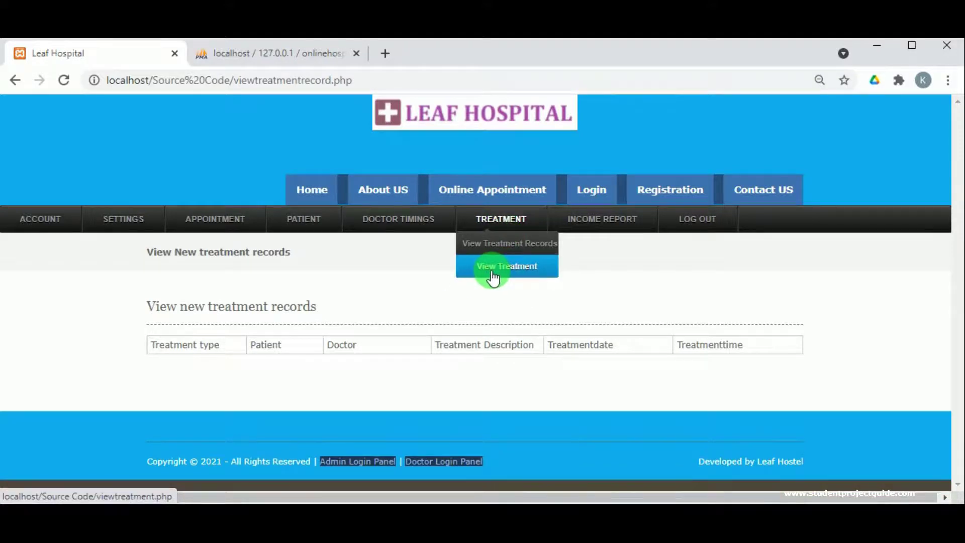
pyautogui.click(694, 225)
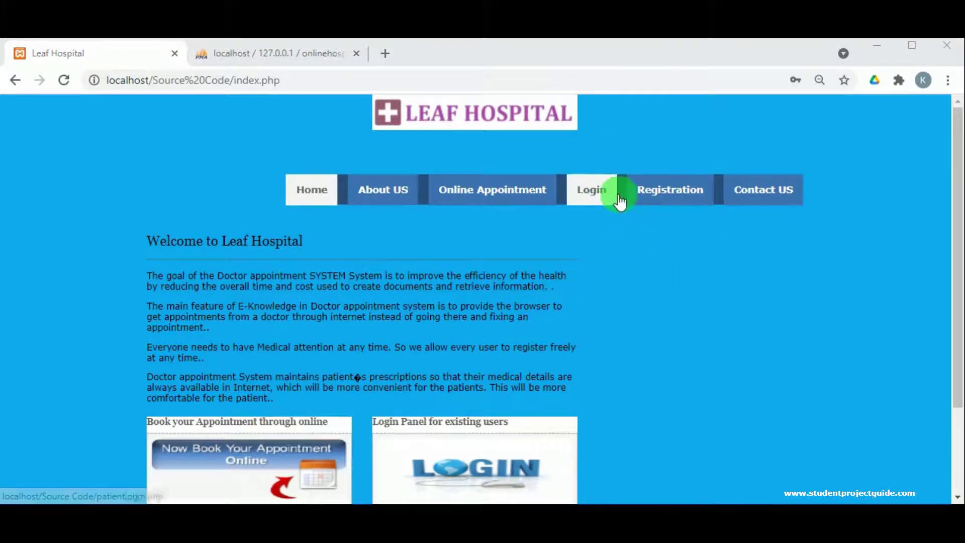
# - Open patient registration and autofill name, address, mobile number, city and PIN from saved suggestions
pyautogui.click(676, 193)
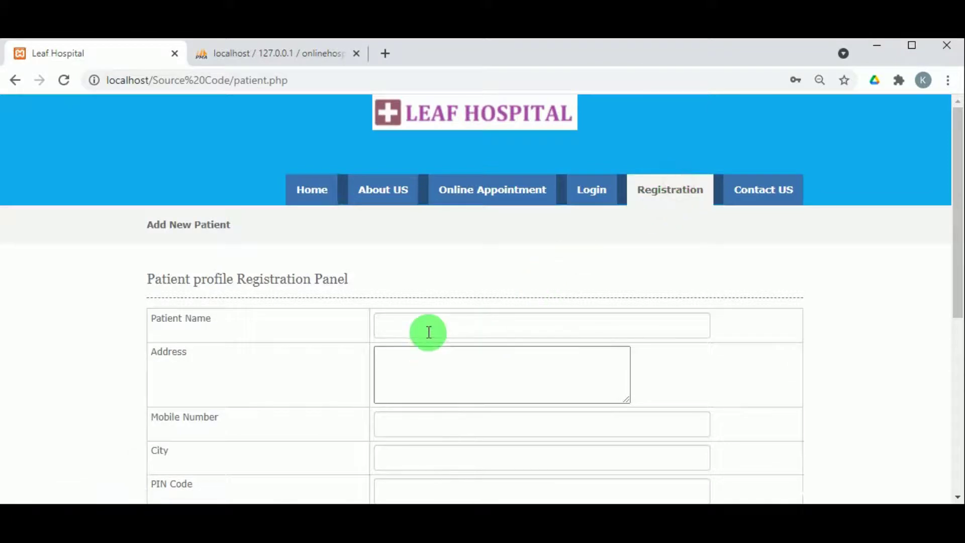
pyautogui.click(426, 330)
pyautogui.click(416, 361)
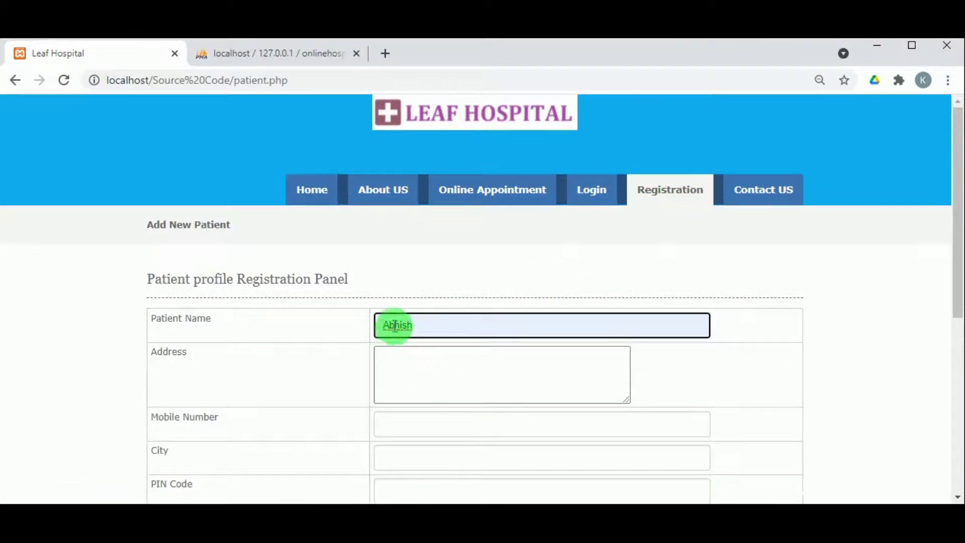
pyautogui.doubleClick(394, 325)
pyautogui.hotkey('ctrl', 'c')
pyautogui.click(416, 360)
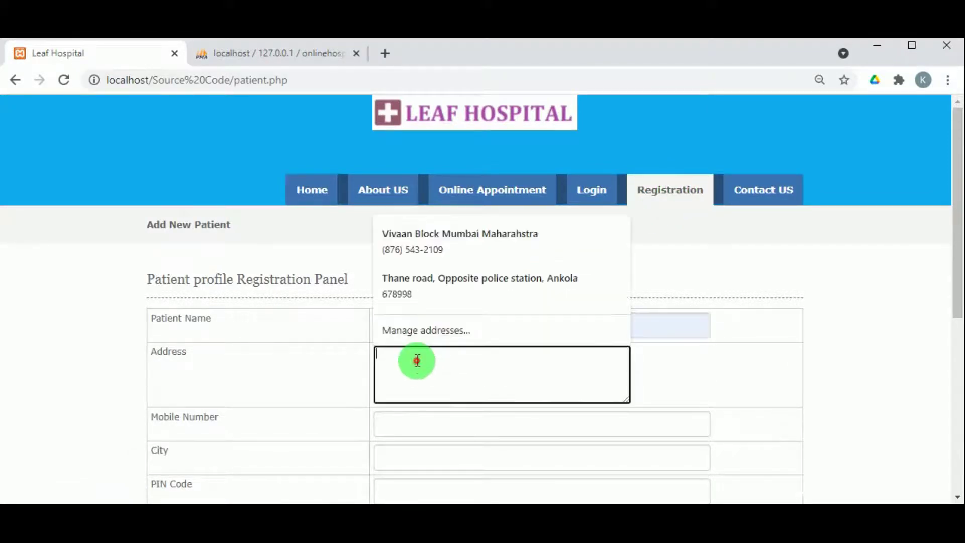
pyautogui.click(435, 253)
pyautogui.scroll(-5, 430, 397)
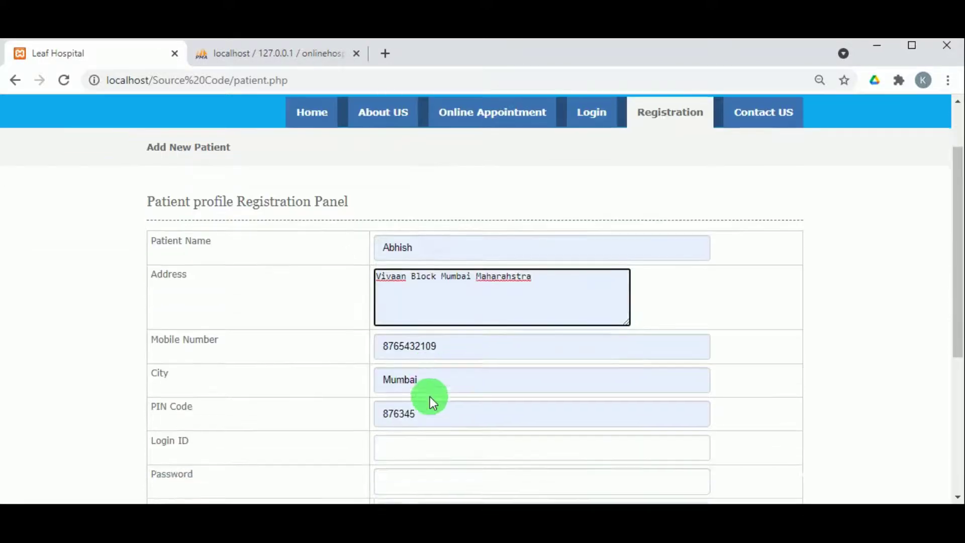
# - Enter the new patient's login ID, password and password confirmation
pyautogui.click(407, 296)
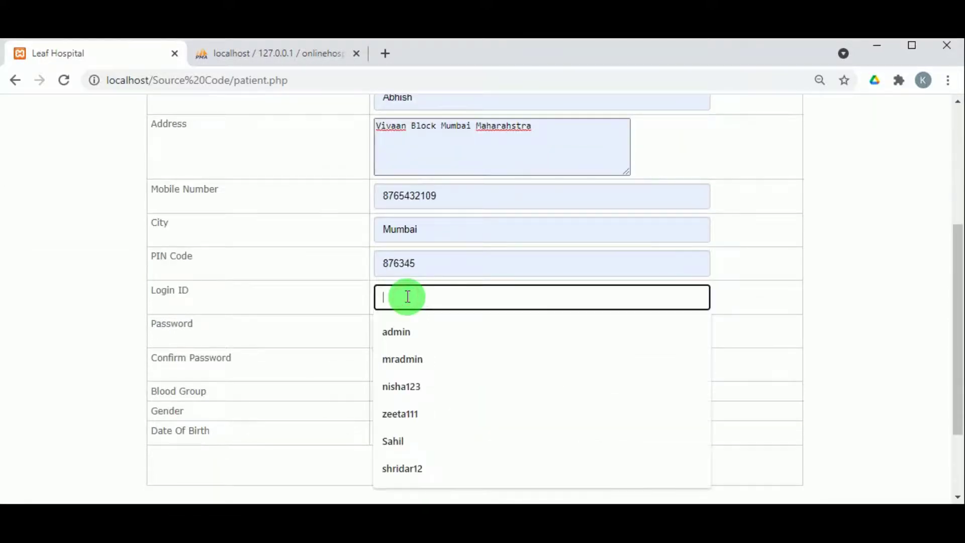
pyautogui.hotkey('ctrl', 'v')
pyautogui.click(408, 321)
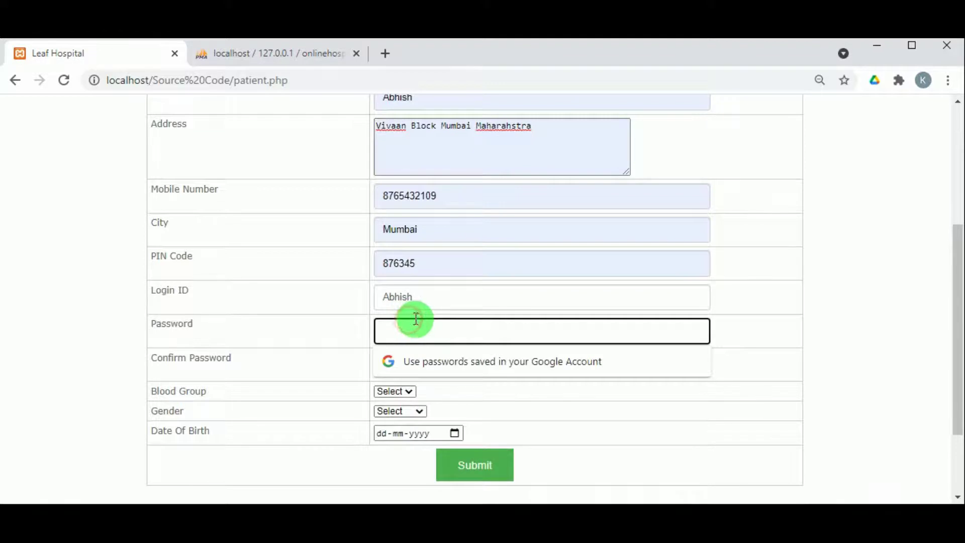
pyautogui.click(419, 293)
pyautogui.write('1')
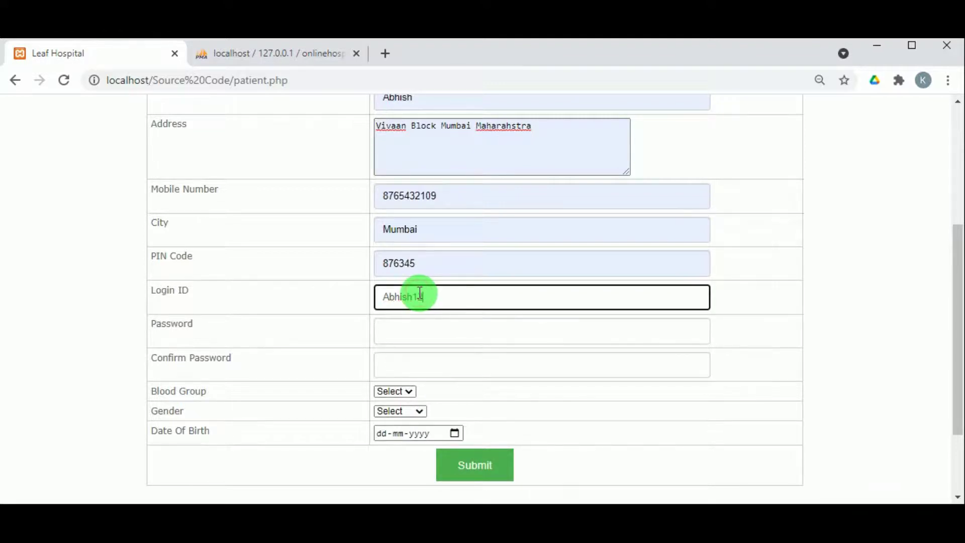
pyautogui.write('23')
pyautogui.click(413, 326)
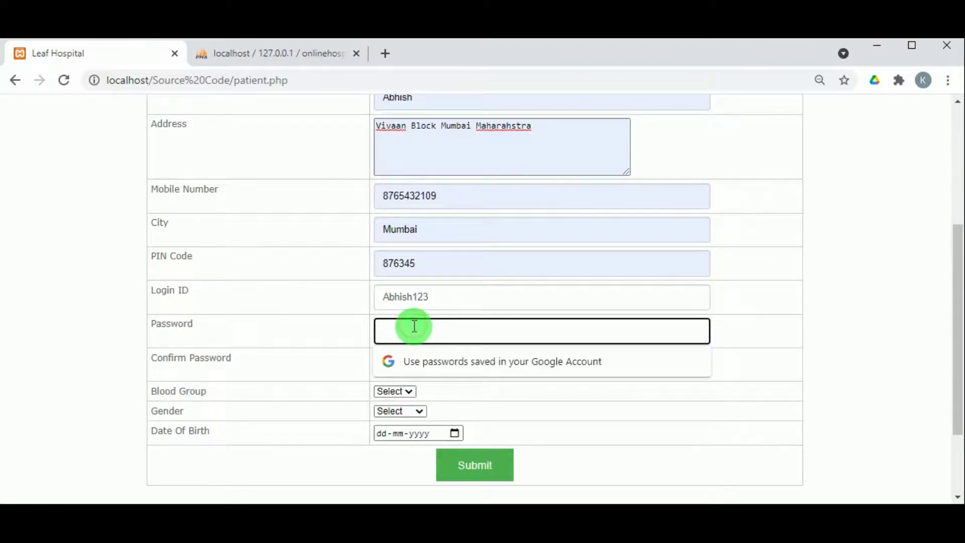
pyautogui.write('123456')
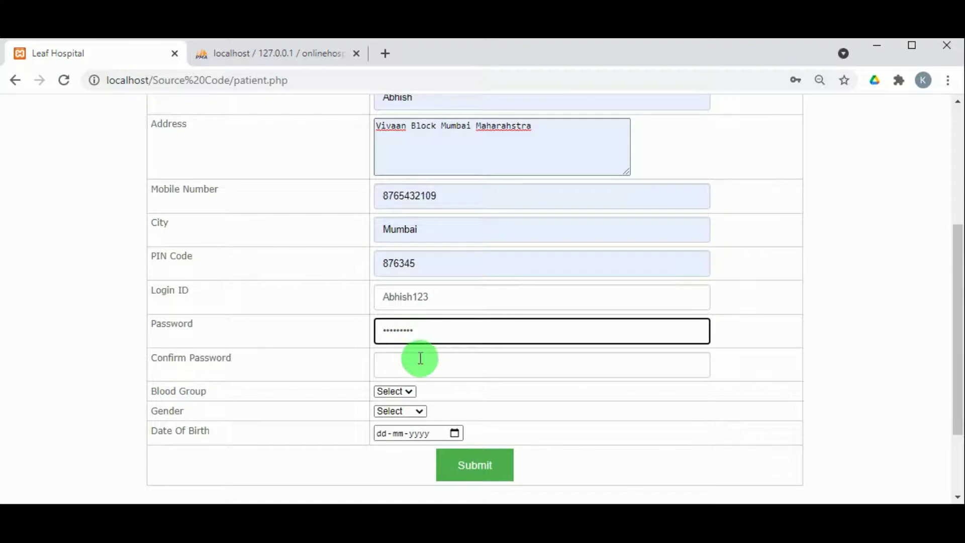
pyautogui.click(414, 361)
pyautogui.write('123456')
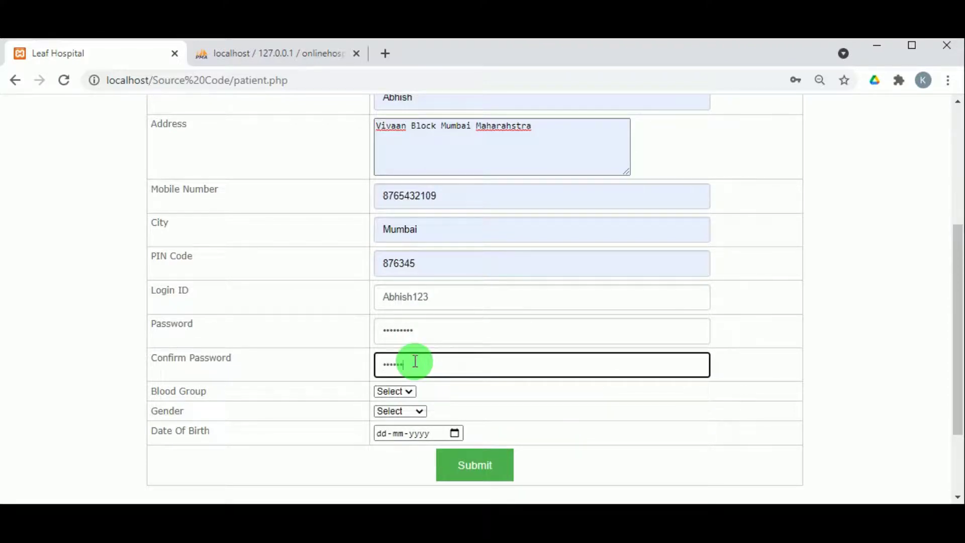
pyautogui.write('890')
pyautogui.click(402, 393)
pyautogui.click(387, 437)
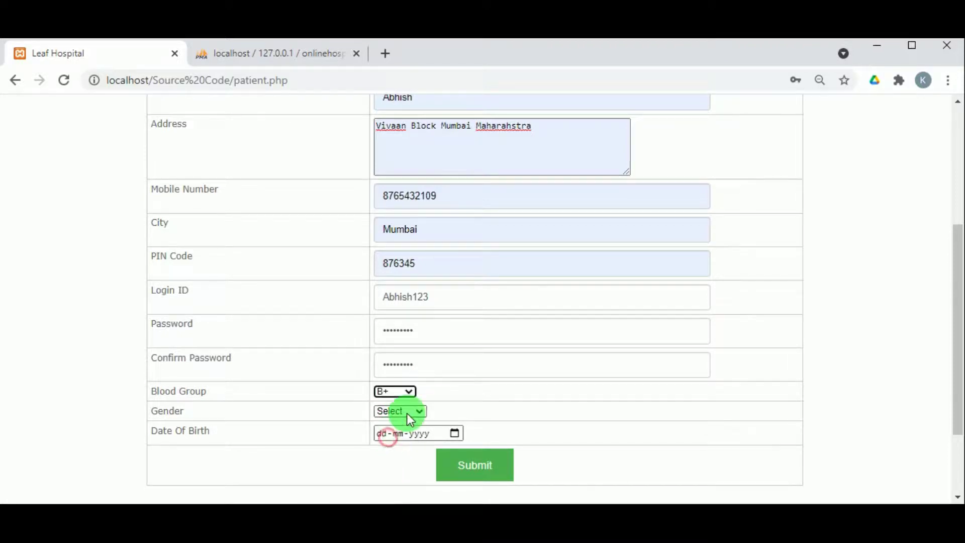
pyautogui.click(411, 419)
pyautogui.click(405, 431)
pyautogui.click(411, 431)
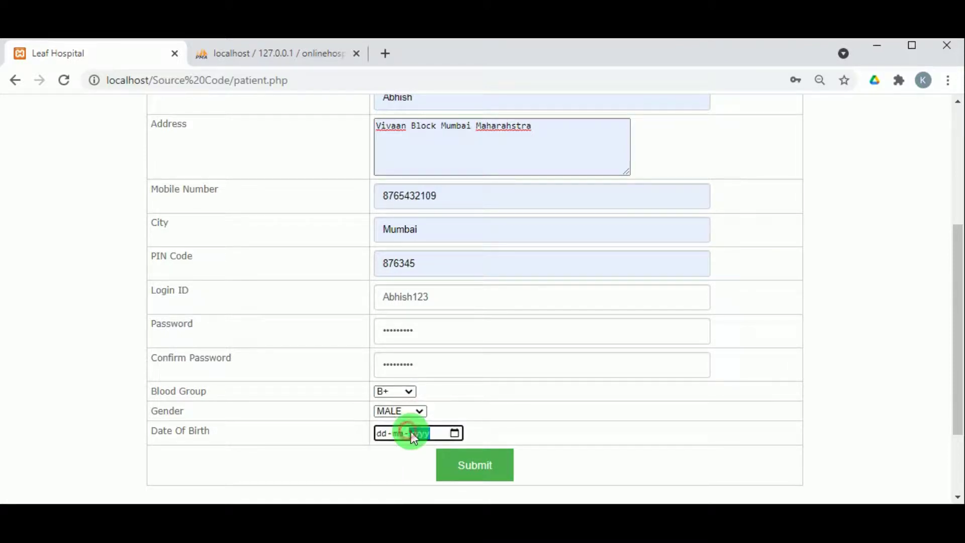
pyautogui.click(454, 432)
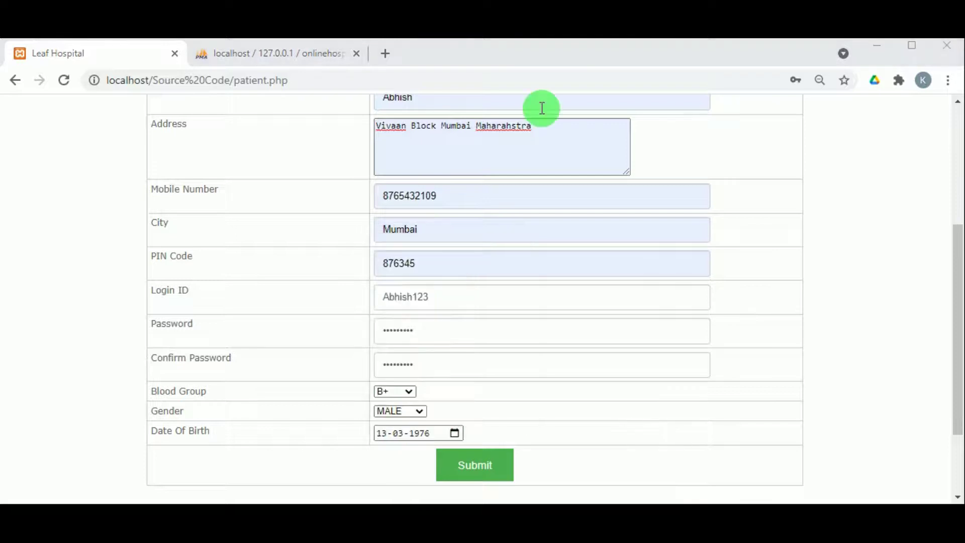
pyautogui.click(465, 468)
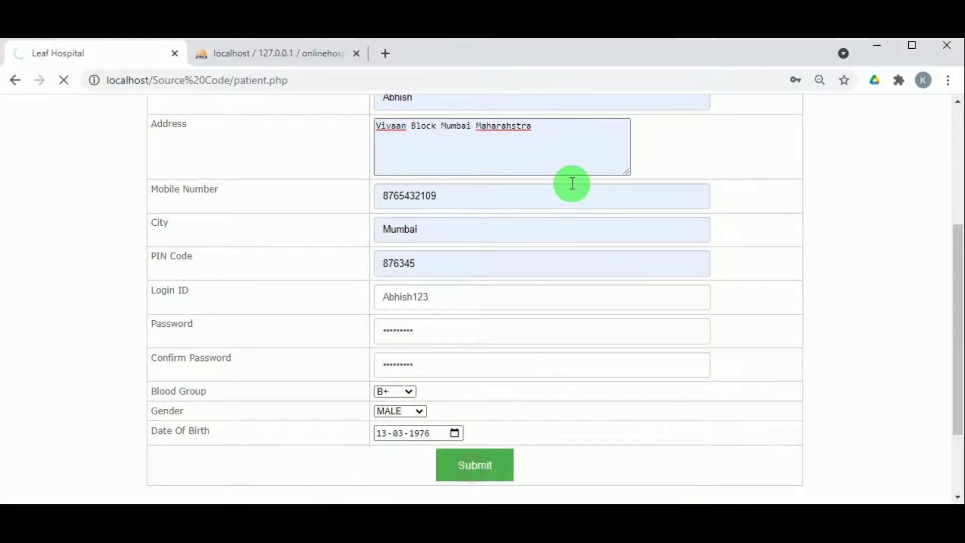
# - Dismiss the registration alert and log in with the new patient's login ID and password
pyautogui.click(613, 154)
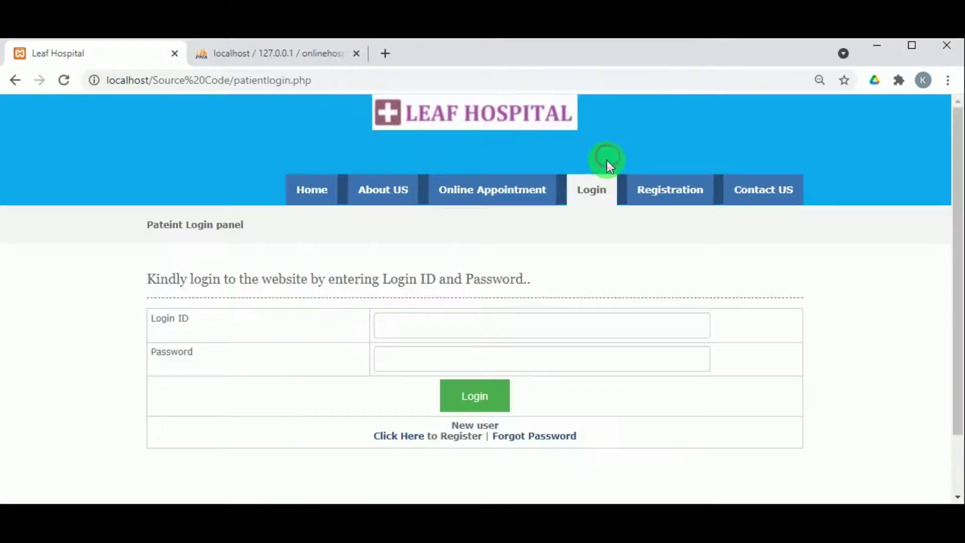
pyautogui.click(409, 330)
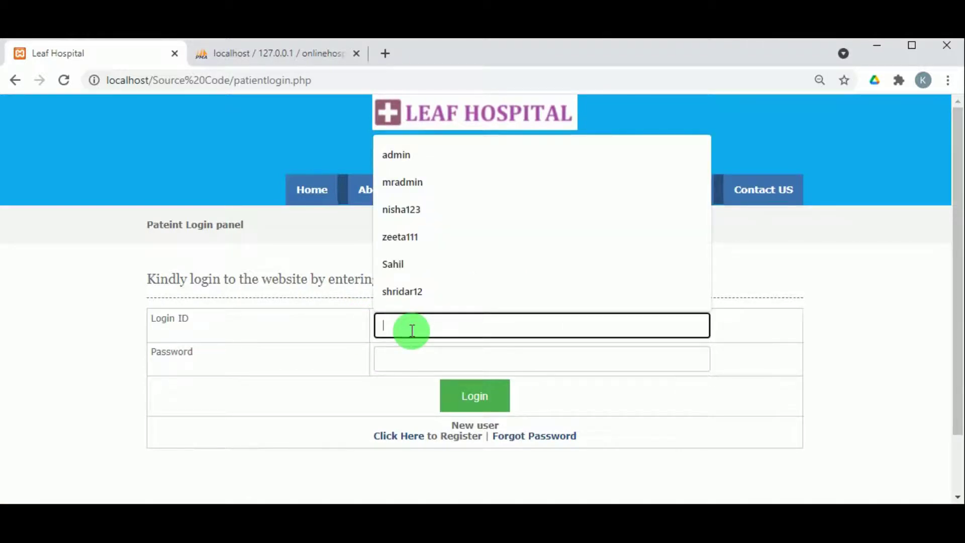
pyautogui.write('Abhish12')
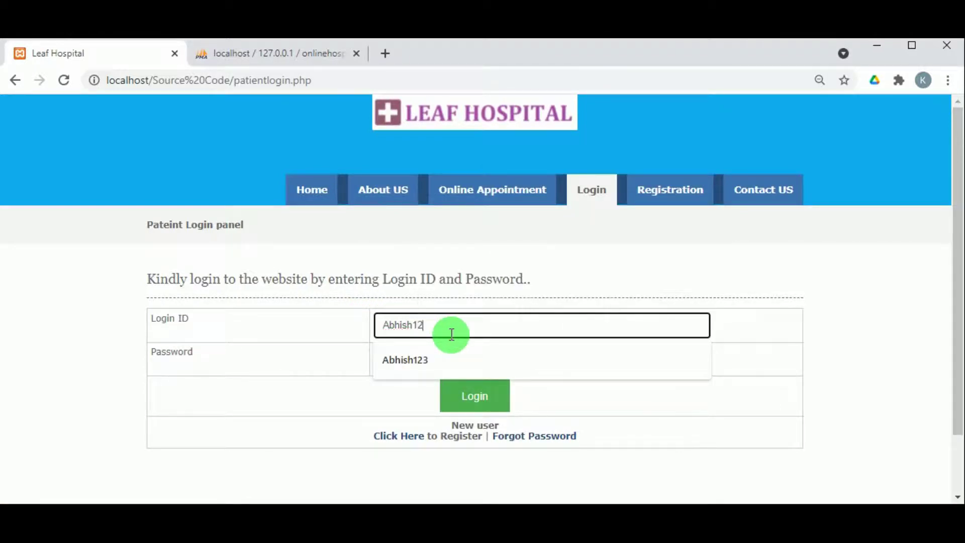
pyautogui.write('3')
pyautogui.doubleClick(402, 329)
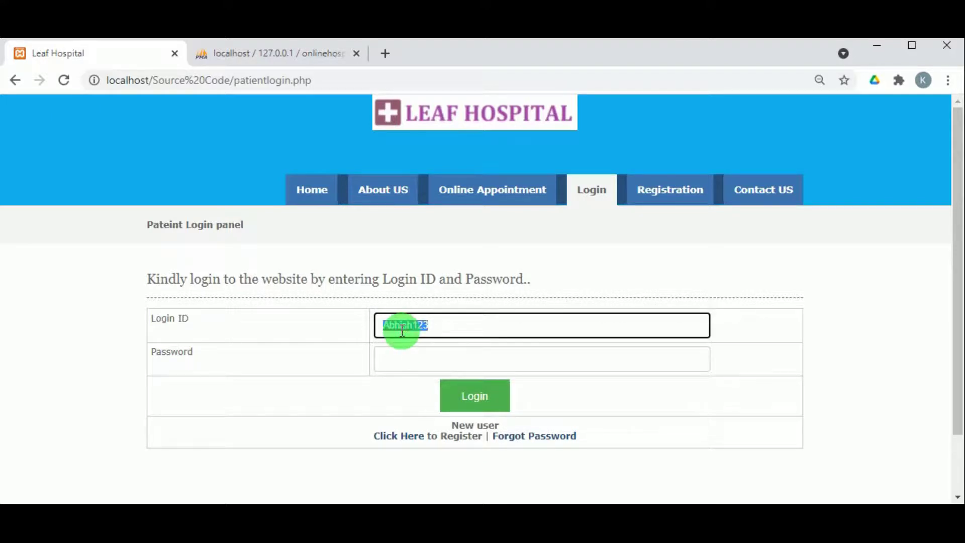
pyautogui.click(405, 351)
pyautogui.write('Abhish@123')
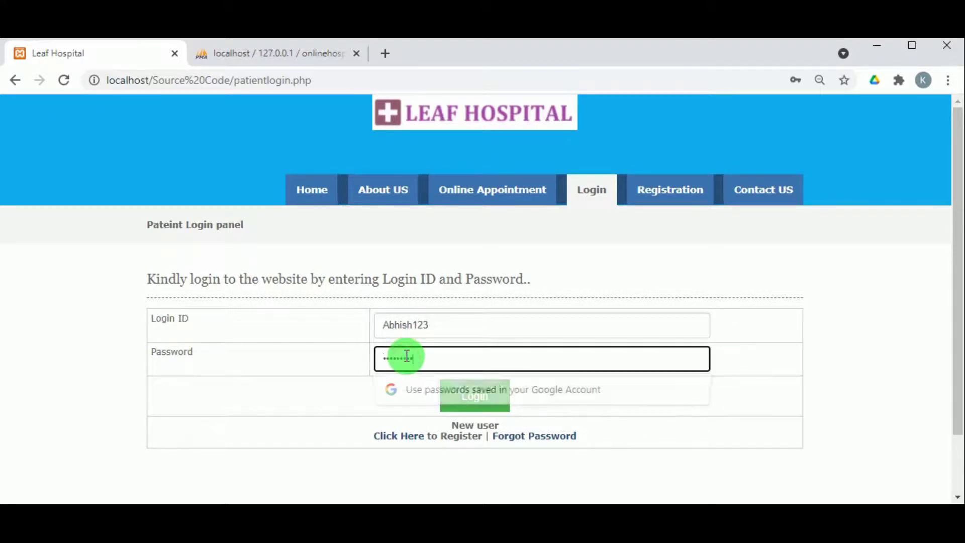
pyautogui.click(476, 382)
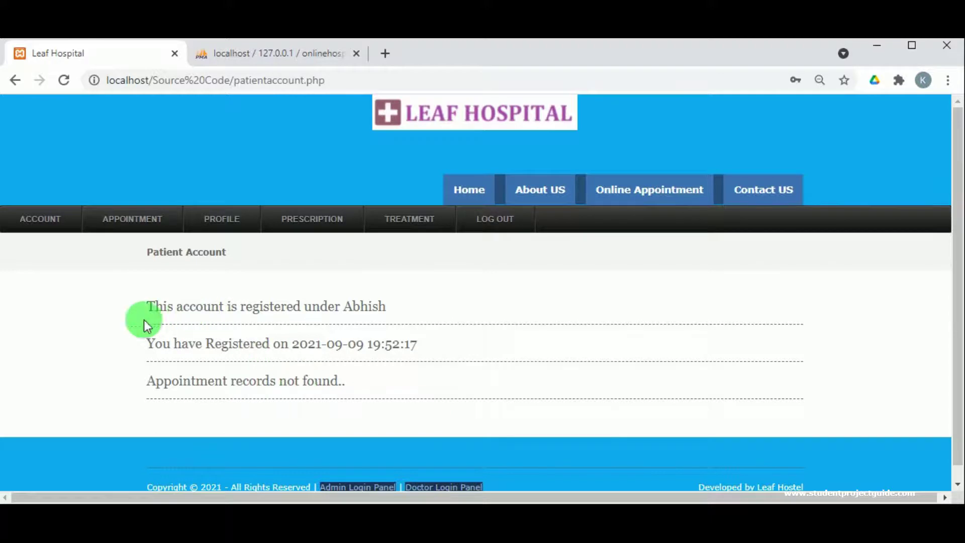
# - Scroll through the Patient Profile details, then bring up the empty Change Password form
pyautogui.moveTo(153, 222)
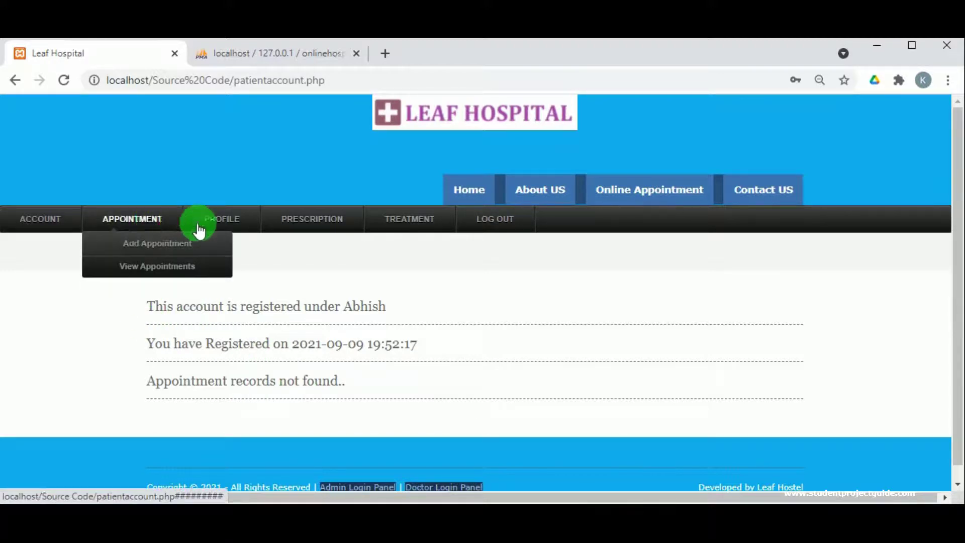
pyautogui.moveTo(211, 226)
pyautogui.click(227, 250)
pyautogui.scroll(-2, 388, 361)
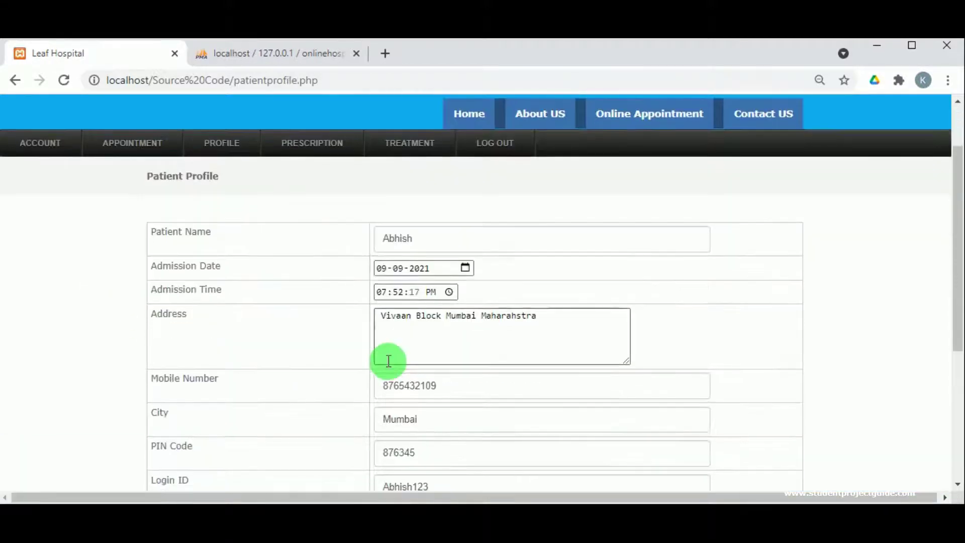
pyautogui.scroll(-5, 385, 361)
pyautogui.scroll(6, 384, 364)
pyautogui.moveTo(222, 220)
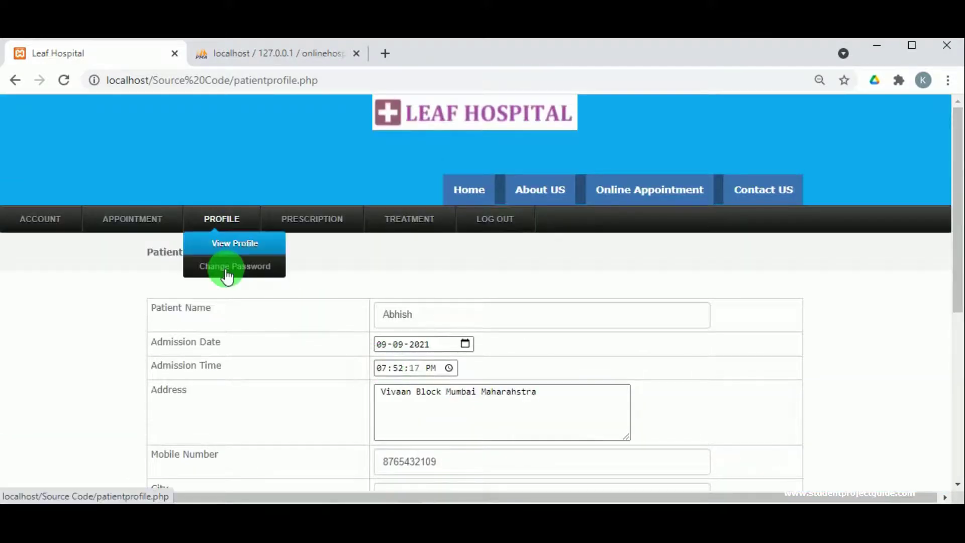
pyautogui.click(228, 269)
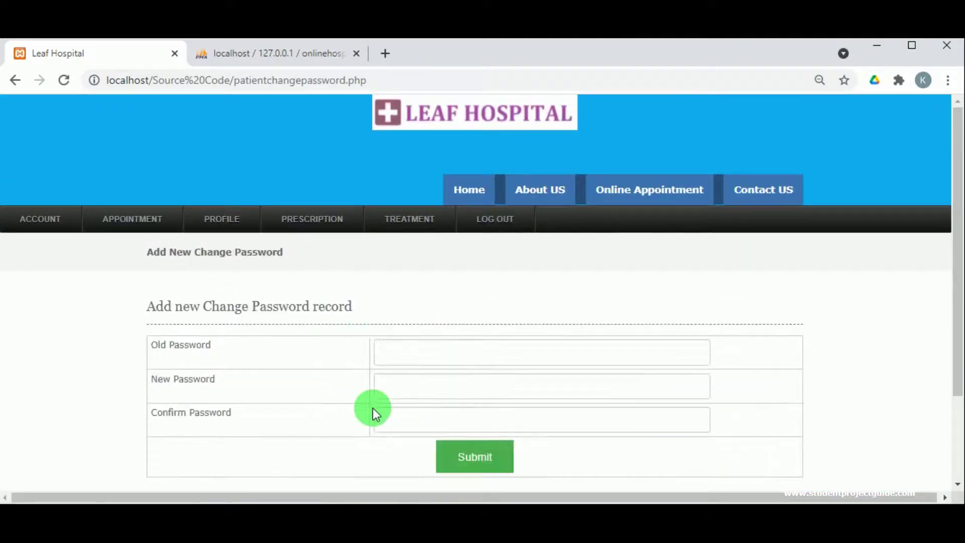
# - Start a new appointment and pick 09-09-2021 as its date
pyautogui.moveTo(108, 228)
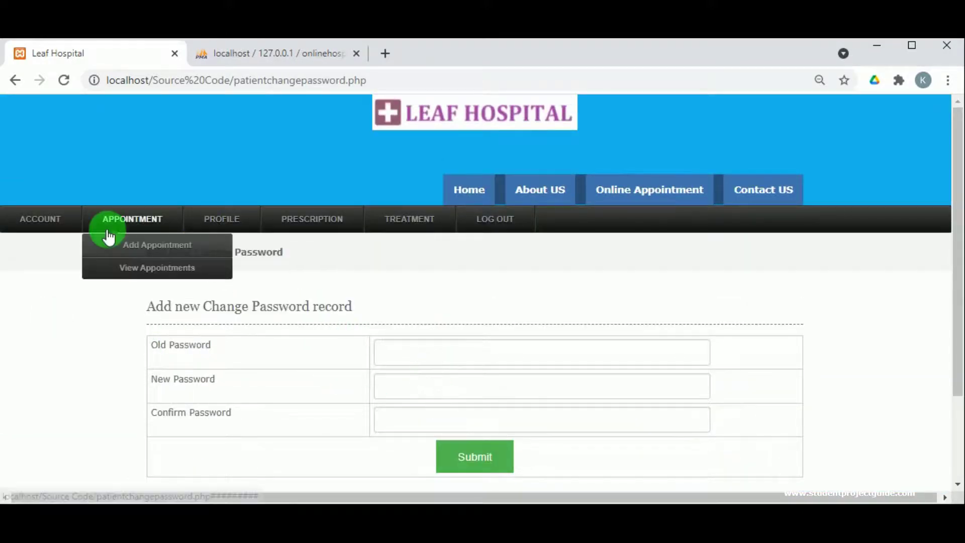
pyautogui.click(133, 256)
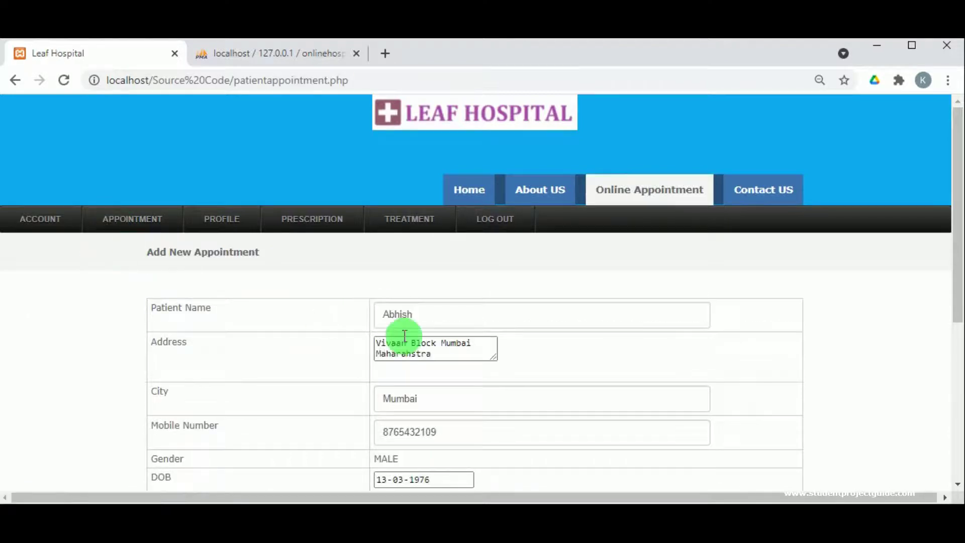
pyautogui.scroll(-5, 439, 332)
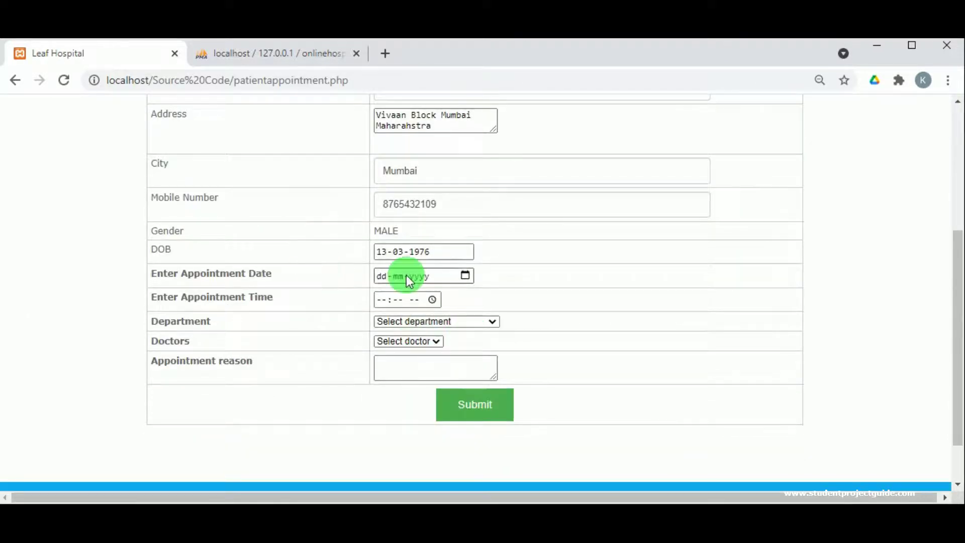
pyautogui.click(465, 275)
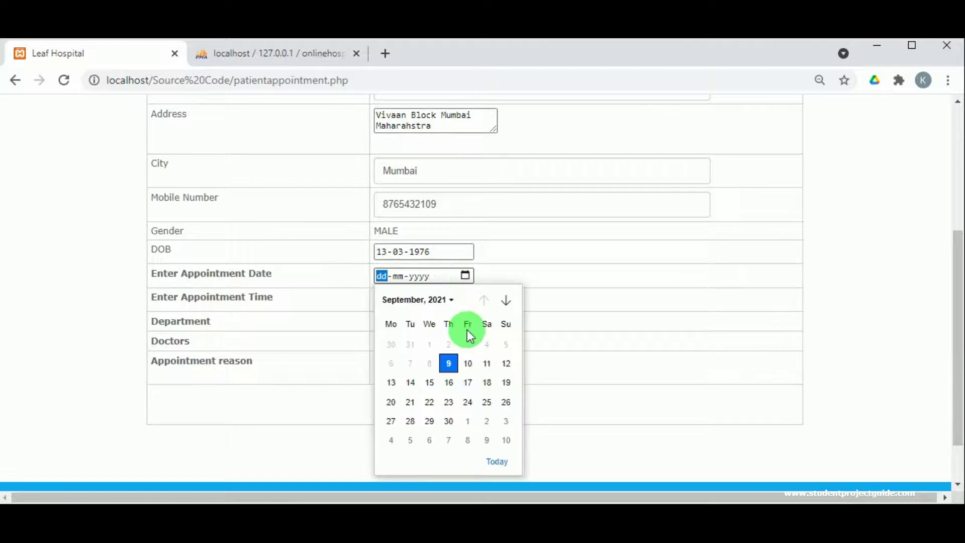
pyautogui.click(448, 363)
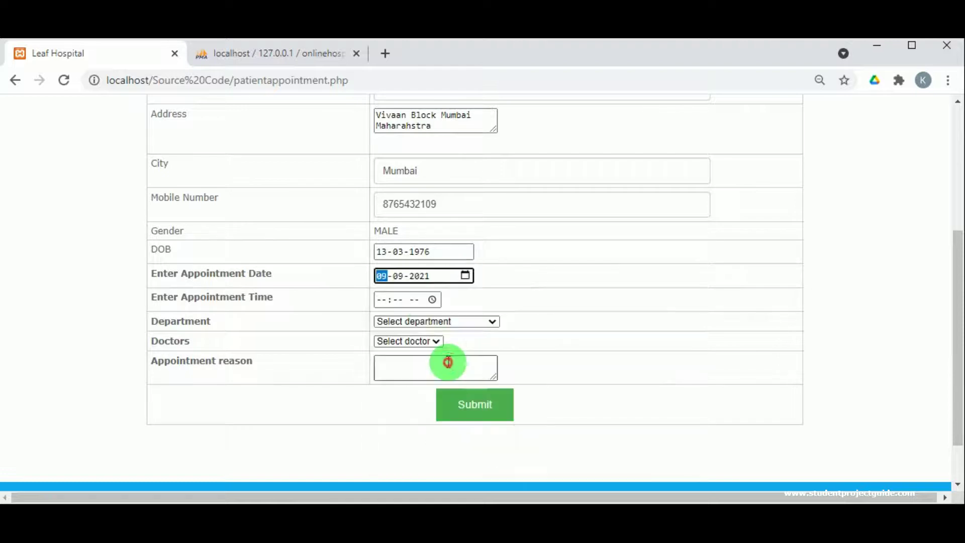
# - Change the appointment date to 10-09-2021
pyautogui.click(432, 301)
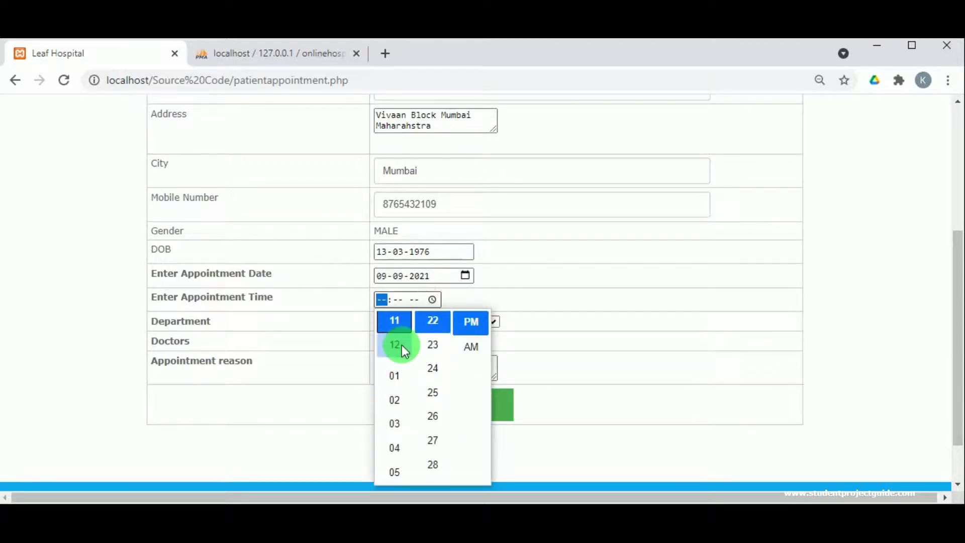
pyautogui.click(464, 278)
pyautogui.click(463, 277)
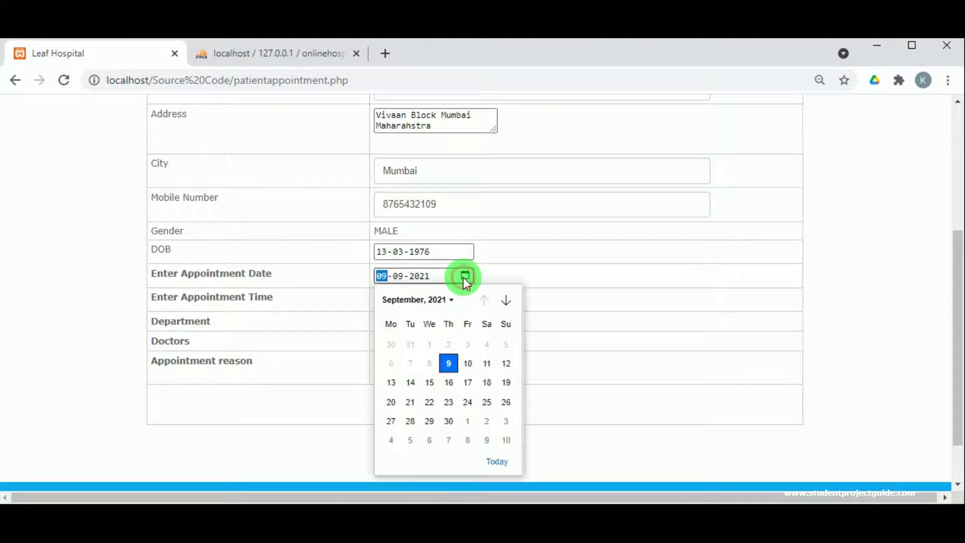
pyautogui.click(334, 293)
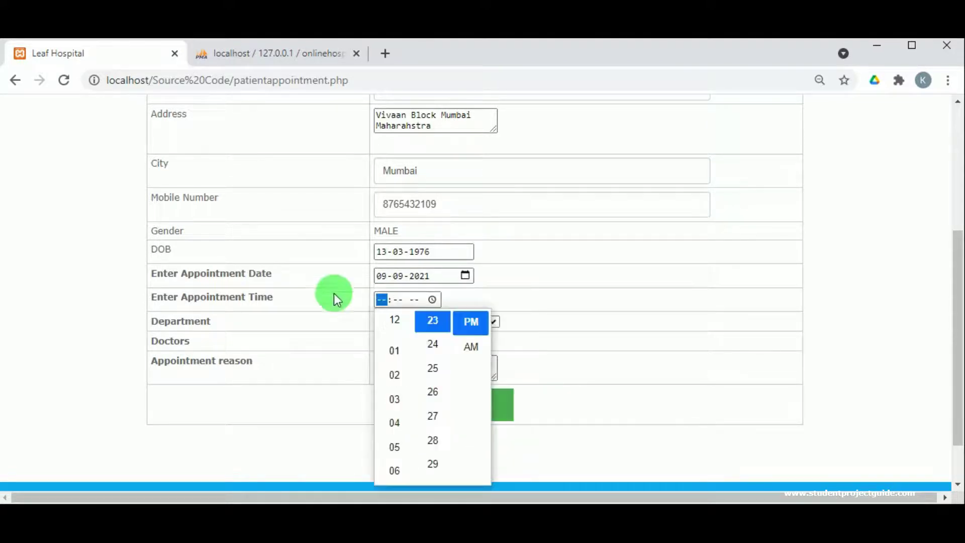
pyautogui.click(471, 284)
pyautogui.click(465, 276)
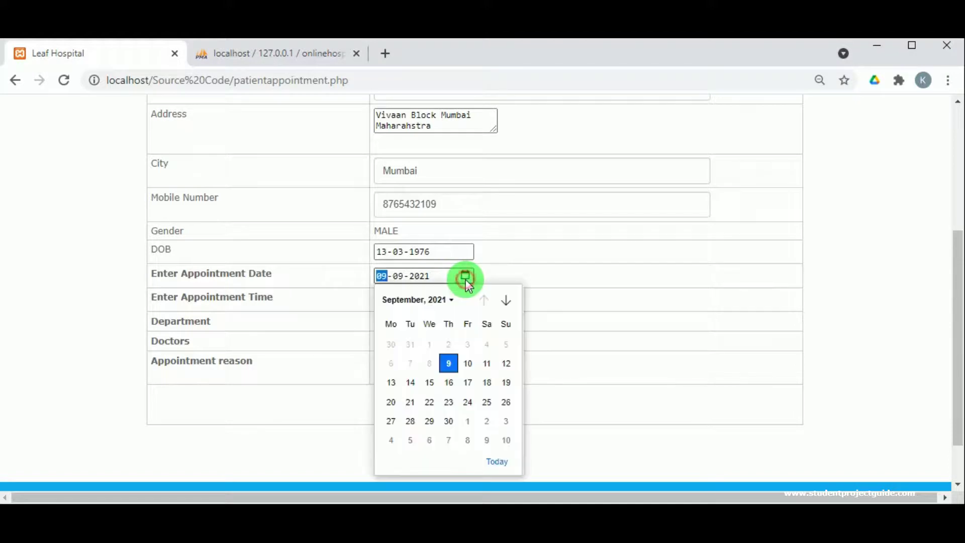
pyautogui.click(468, 364)
# - Set the appointment time to 02:28 PM
pyautogui.click(434, 299)
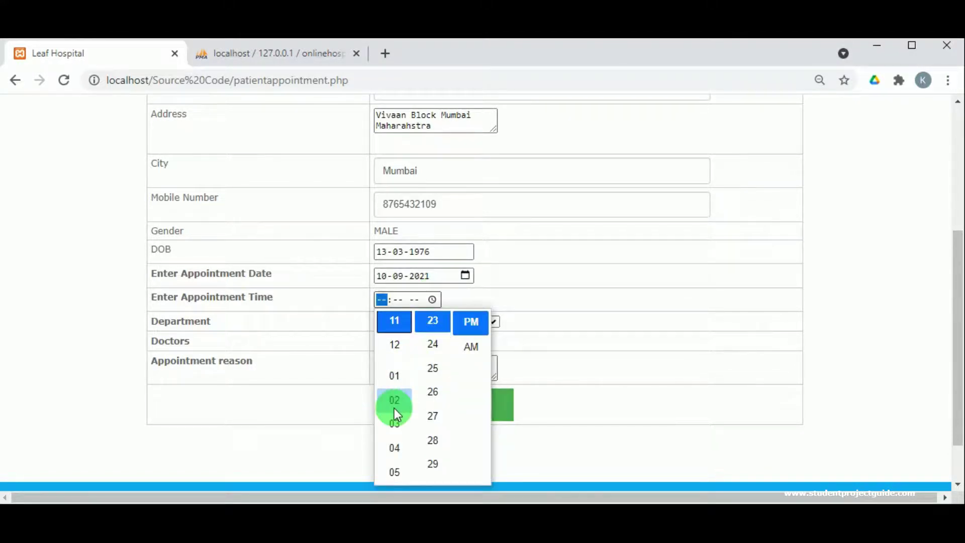
pyautogui.click(394, 405)
pyautogui.click(432, 442)
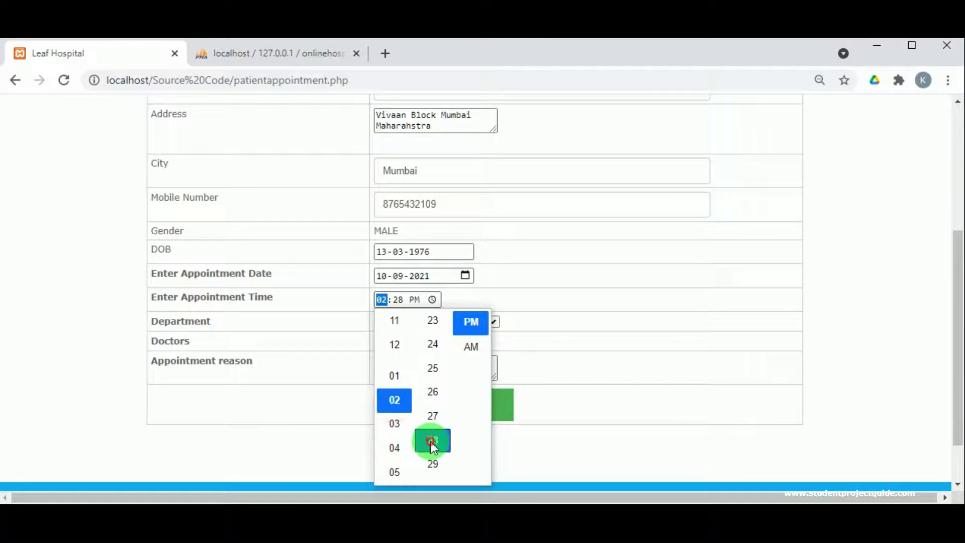
pyautogui.click(479, 323)
pyautogui.click(498, 289)
# - Choose the Gastro department and its doctor, leaving the reason box ready for input
pyautogui.click(494, 319)
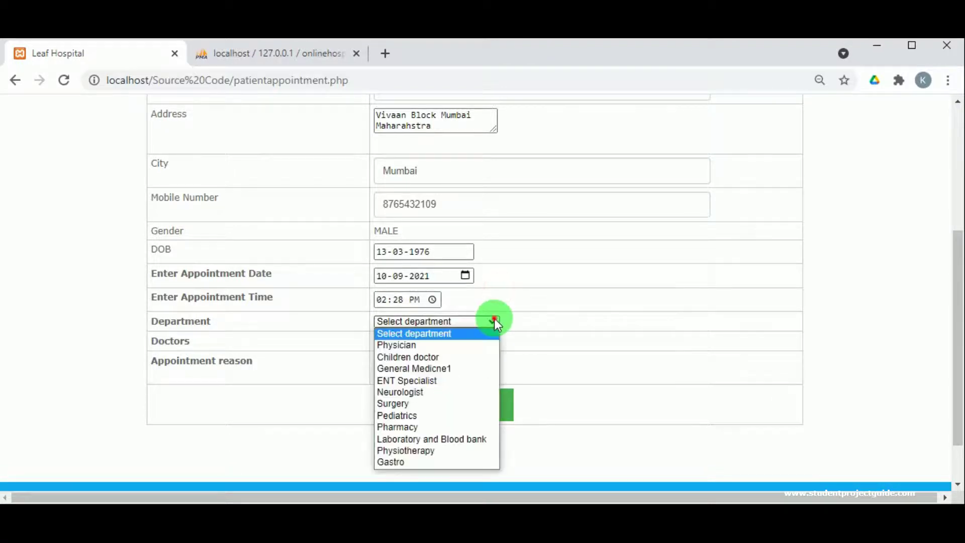
pyautogui.click(399, 462)
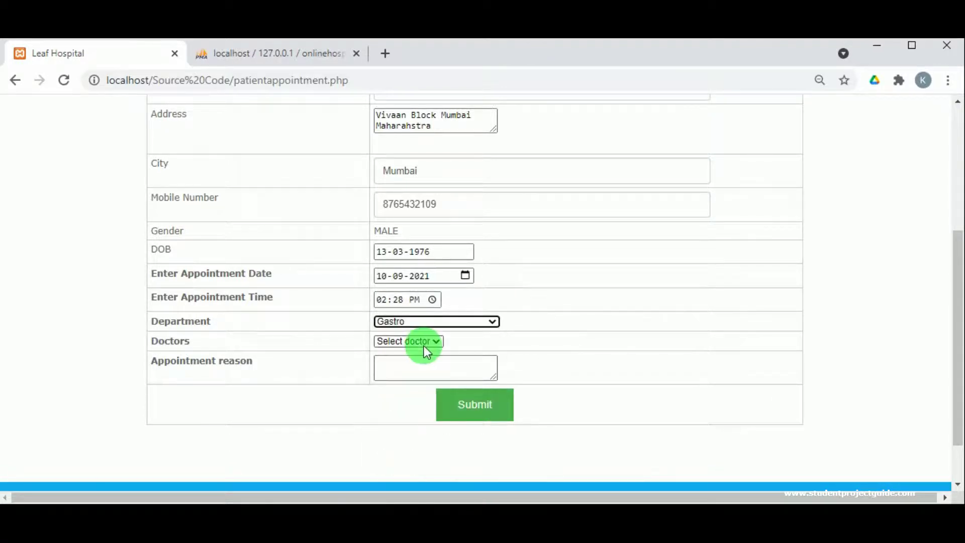
pyautogui.click(423, 343)
pyautogui.click(411, 367)
pyautogui.click(404, 366)
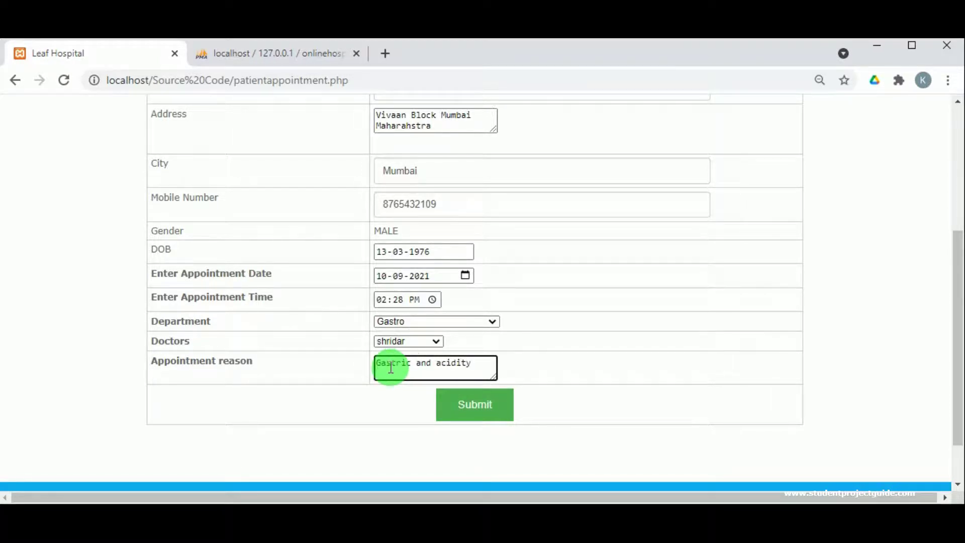
# - Submit the Gastro appointment request and dismiss the record-inserted confirmation
pyautogui.click(481, 403)
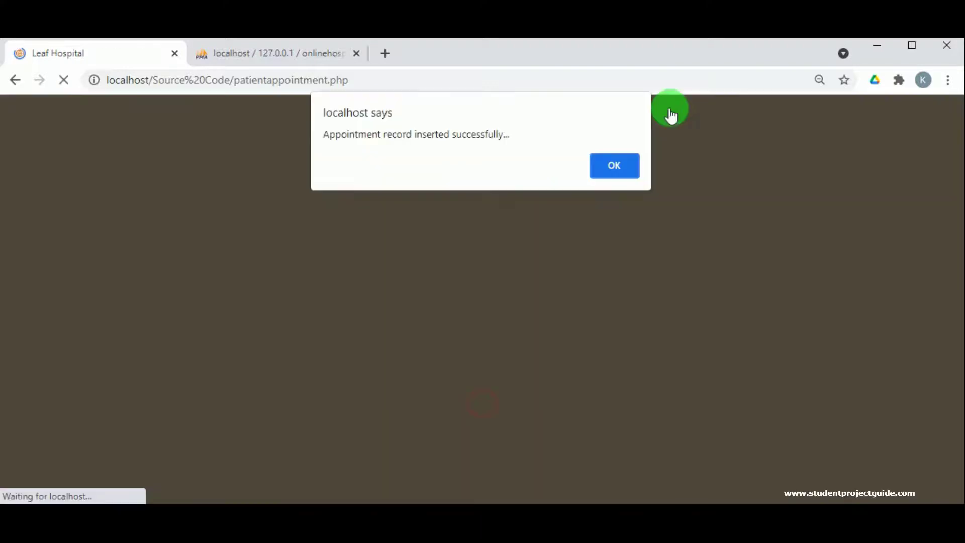
pyautogui.click(612, 173)
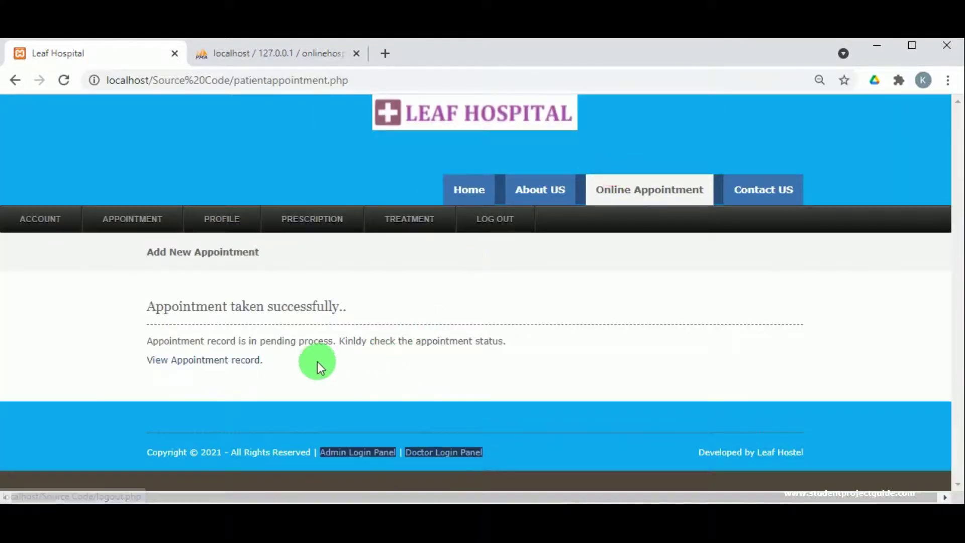
# - Check that the new Gastro request shows as Pending in View Appointments, then log out
pyautogui.moveTo(145, 223)
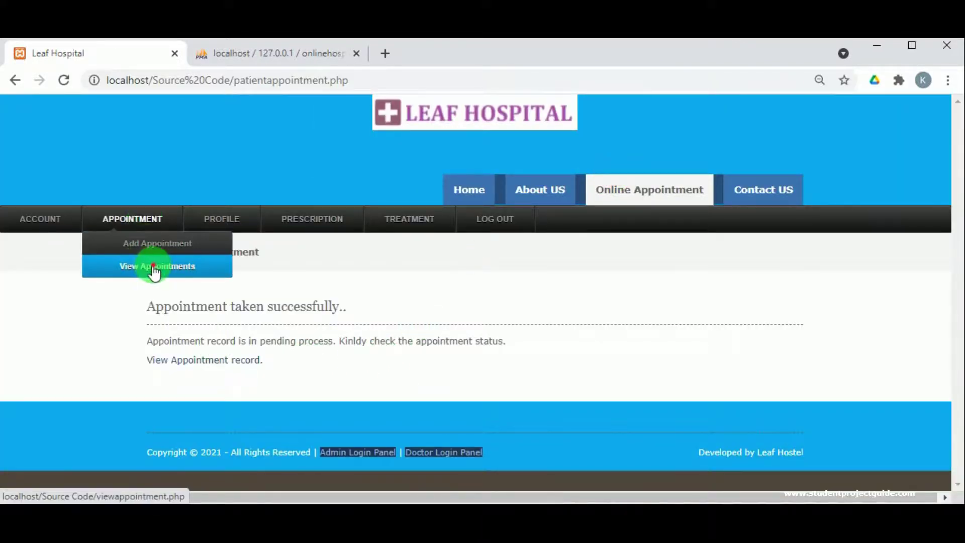
pyautogui.click(150, 266)
pyautogui.scroll(-15, 167, 358)
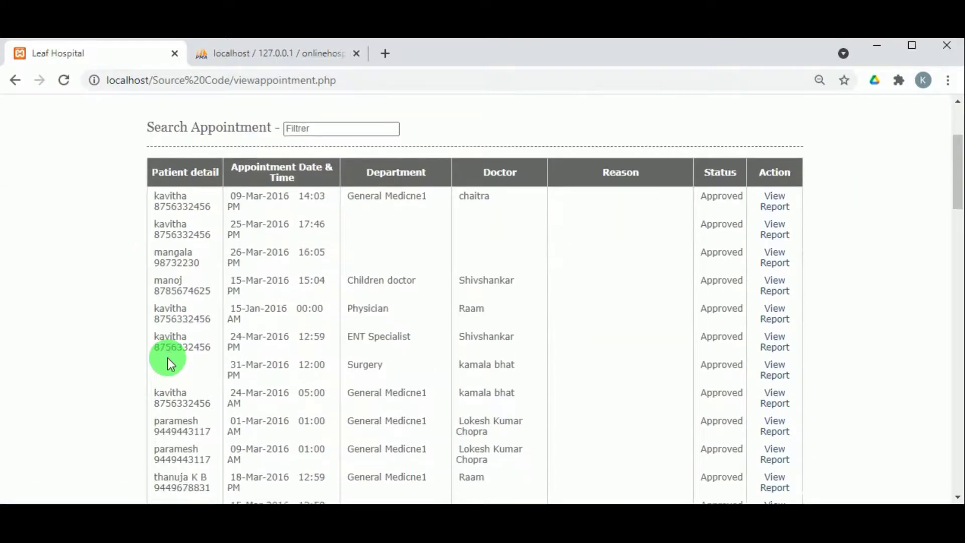
pyautogui.scroll(-12, 168, 357)
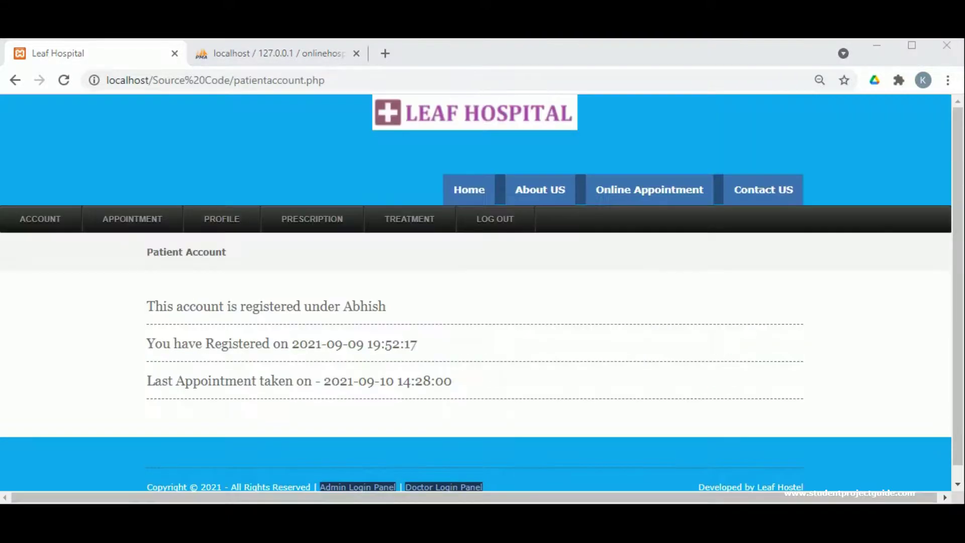
pyautogui.click(493, 218)
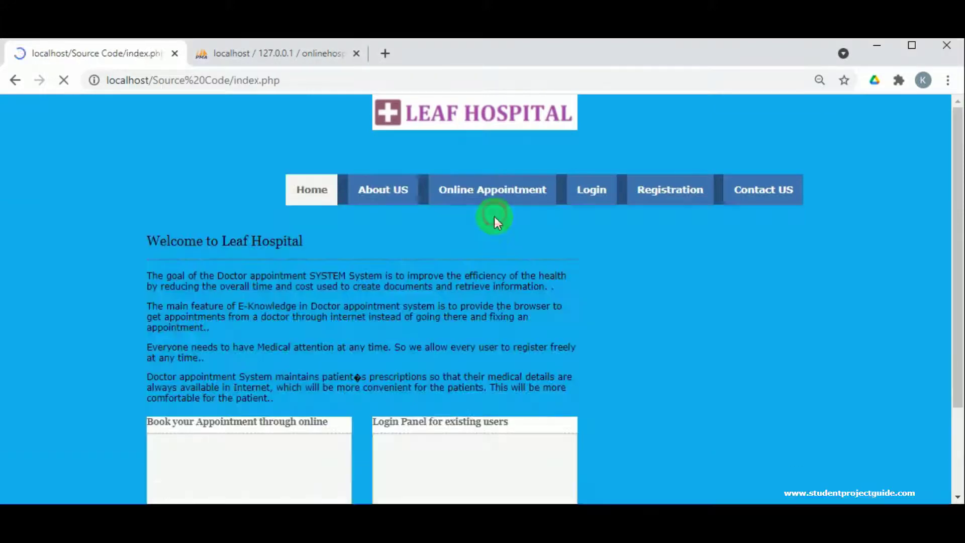
# - Log in through the footer's Doctor Login Panel with the saved login ID and the account password
pyautogui.scroll(-3, 349, 288)
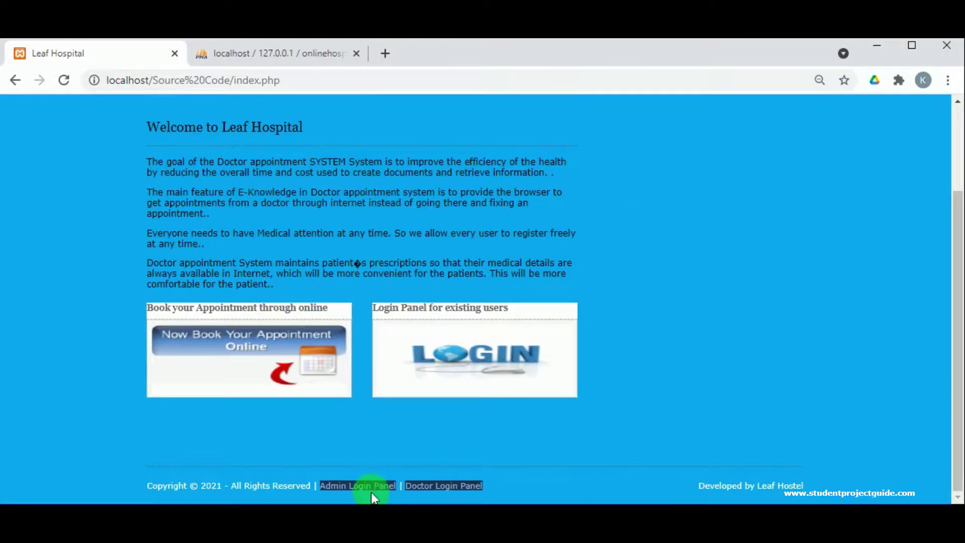
pyautogui.click(417, 487)
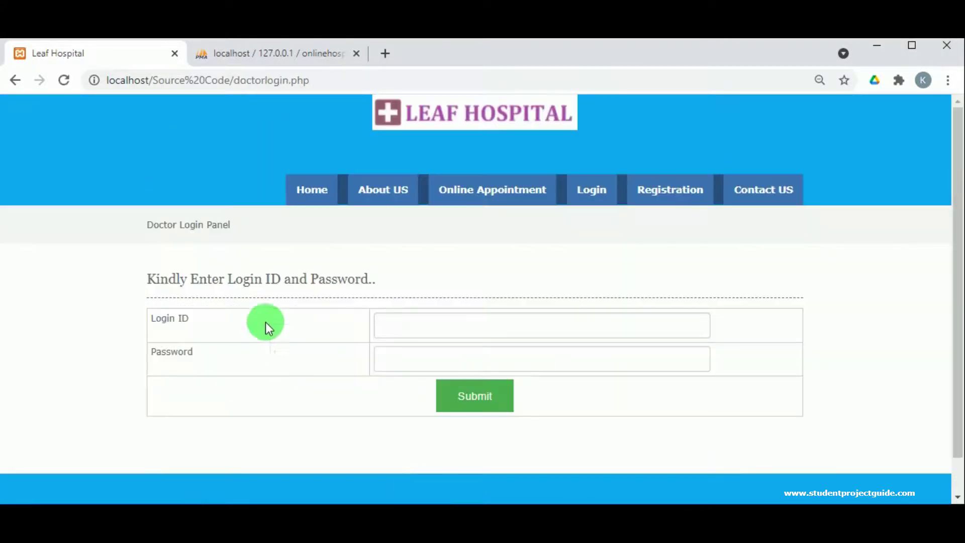
pyautogui.click(399, 320)
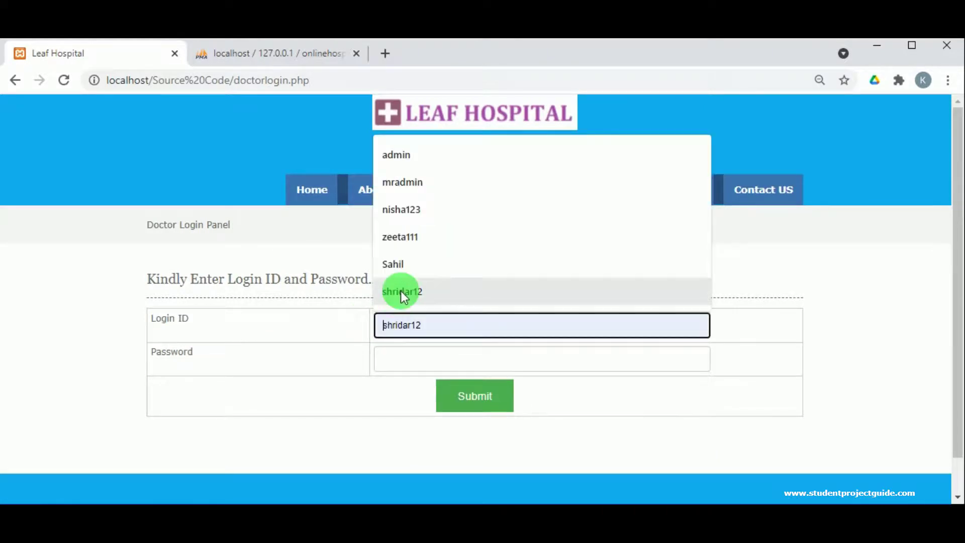
pyautogui.click(400, 290)
pyautogui.doubleClick(416, 313)
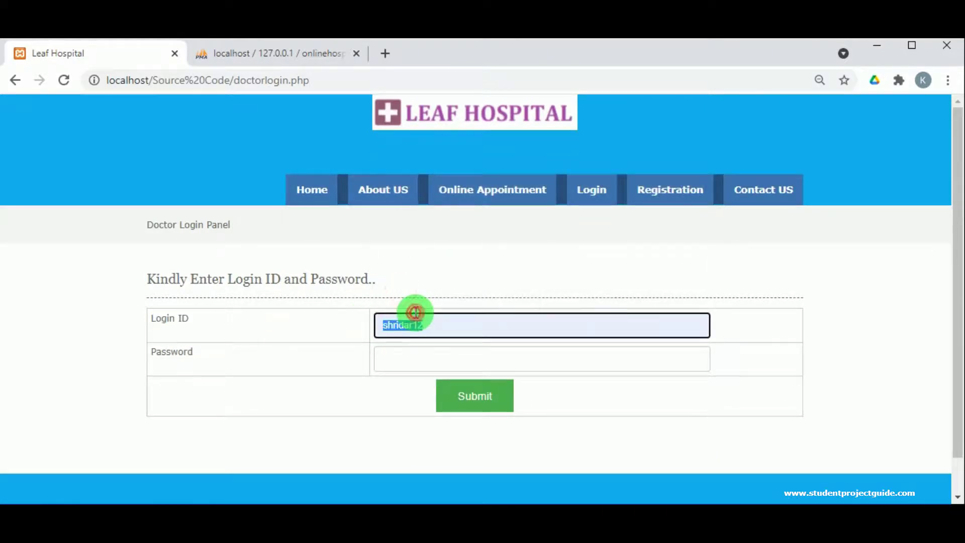
pyautogui.click(419, 352)
pyautogui.write('1234567')
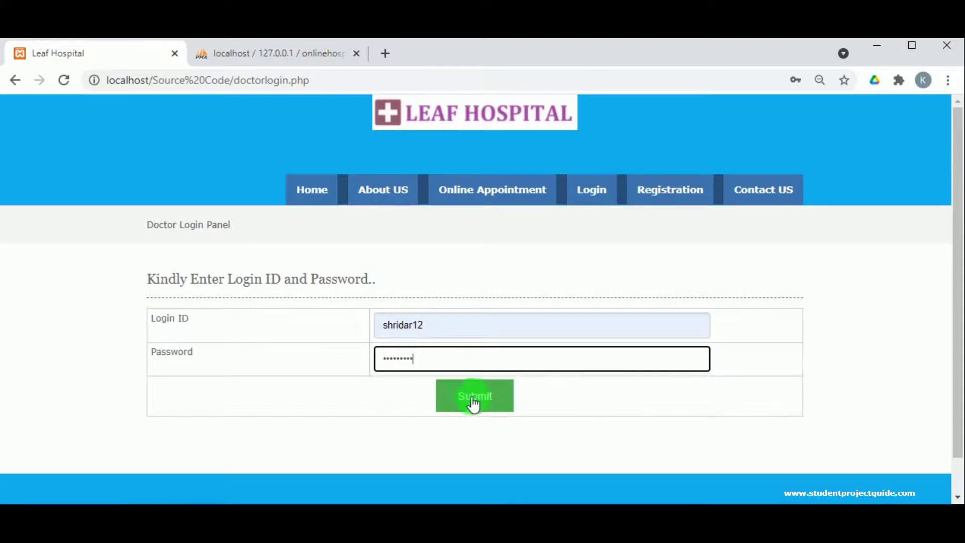
pyautogui.click(471, 402)
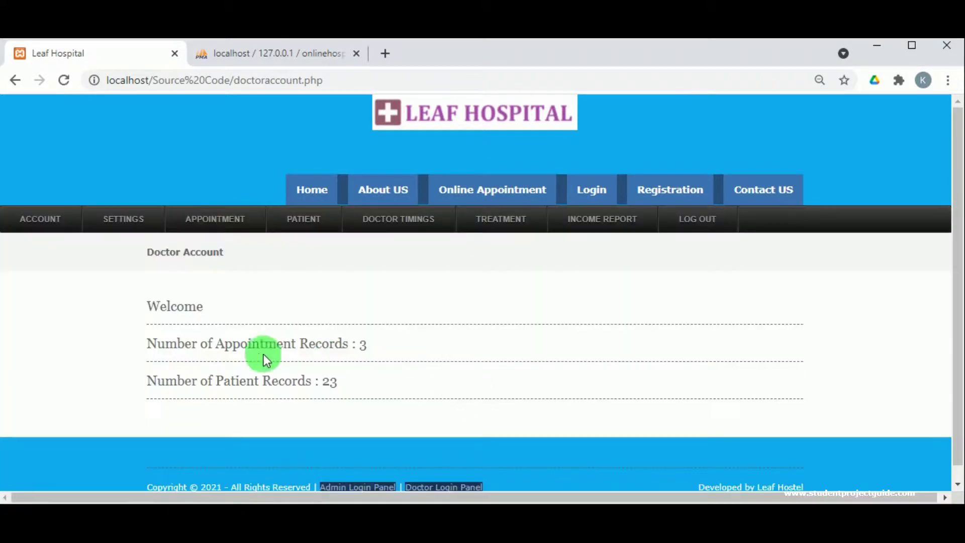
# - Approve the Gastro row under View Pending Appointments and submit the approval form
pyautogui.moveTo(228, 225)
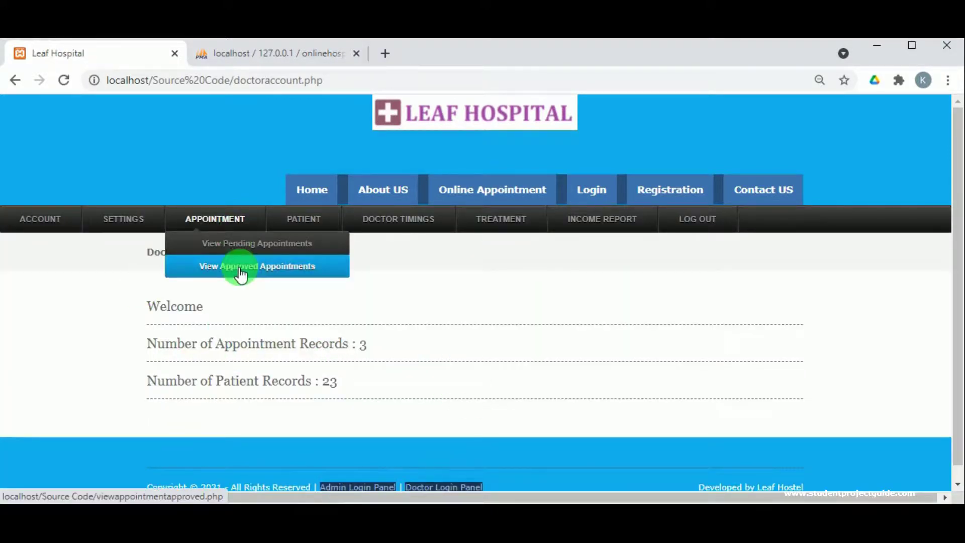
pyautogui.click(243, 246)
pyautogui.scroll(-3, 450, 372)
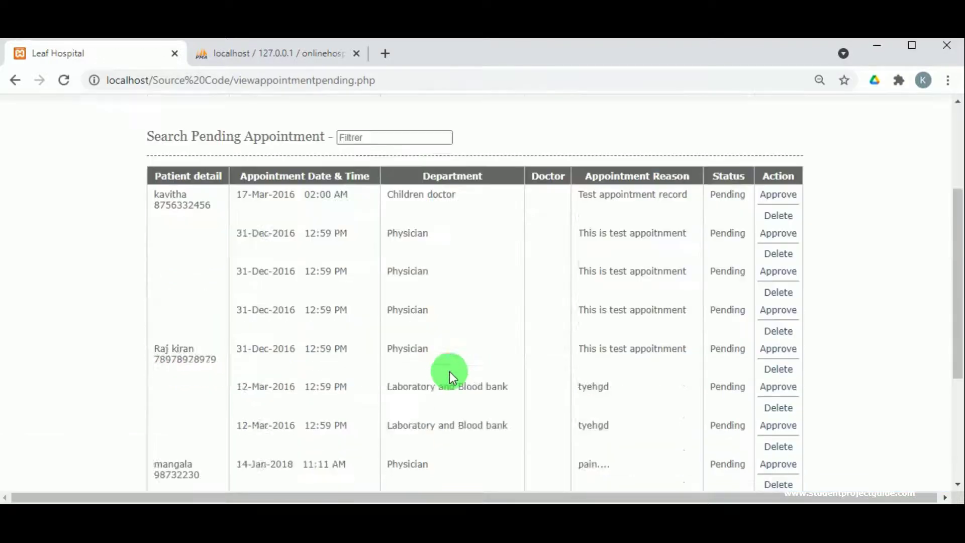
pyautogui.scroll(-4, 449, 372)
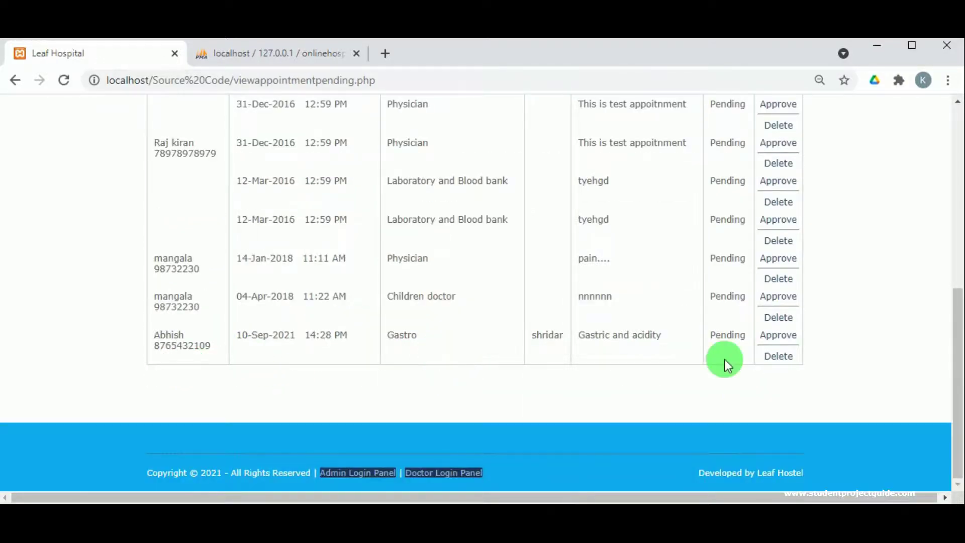
pyautogui.click(783, 342)
pyautogui.scroll(-3, 502, 352)
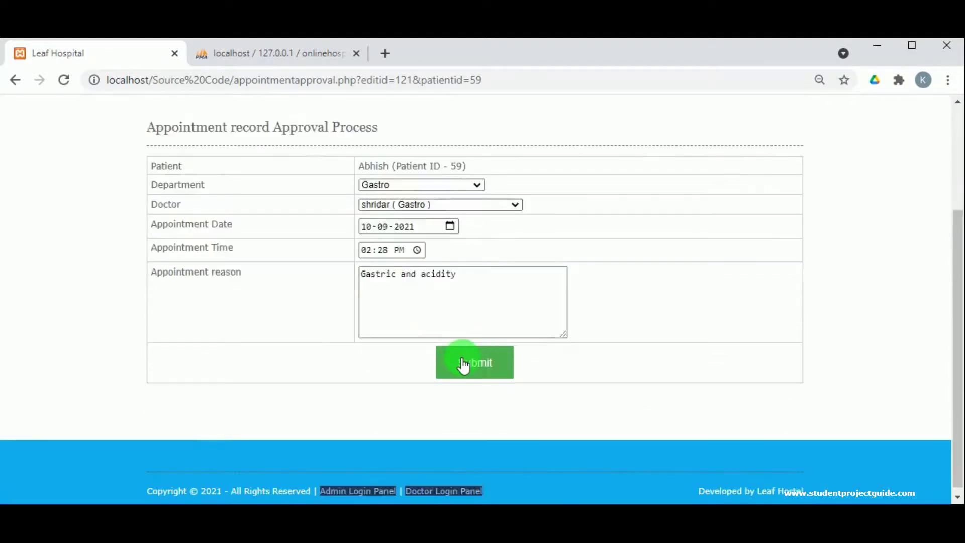
pyautogui.click(463, 365)
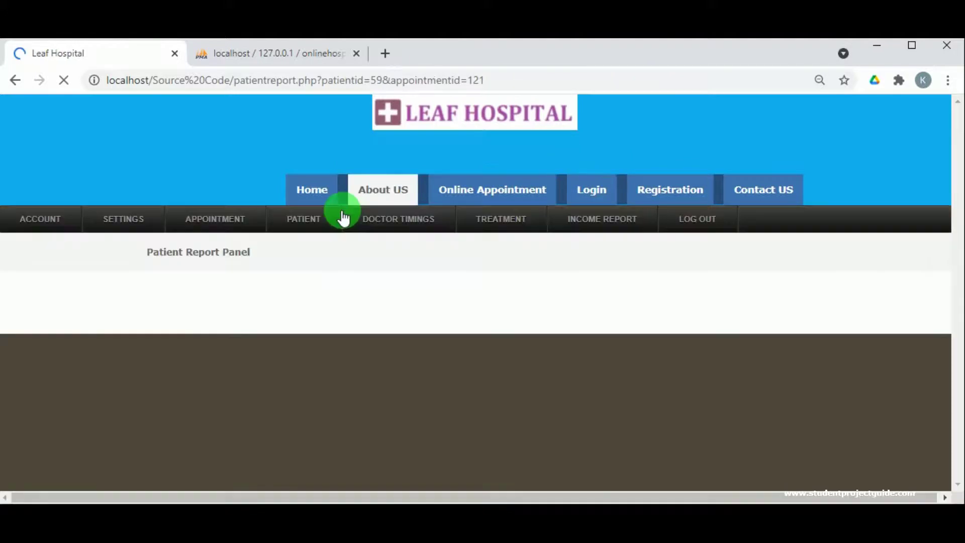
# - Expand Patient Profile, Appointment record and the empty Treatment record for appointment 121
pyautogui.scroll(-3, 104, 291)
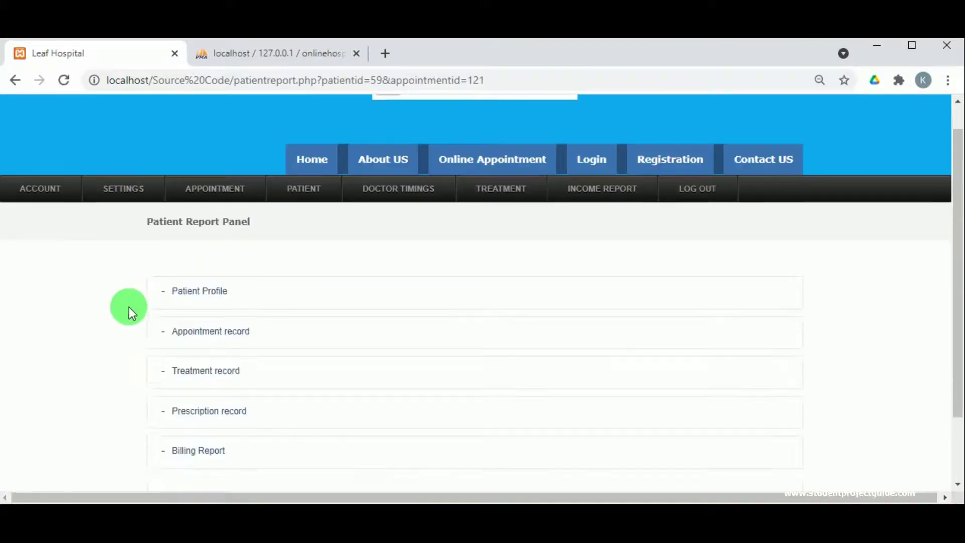
pyautogui.click(189, 215)
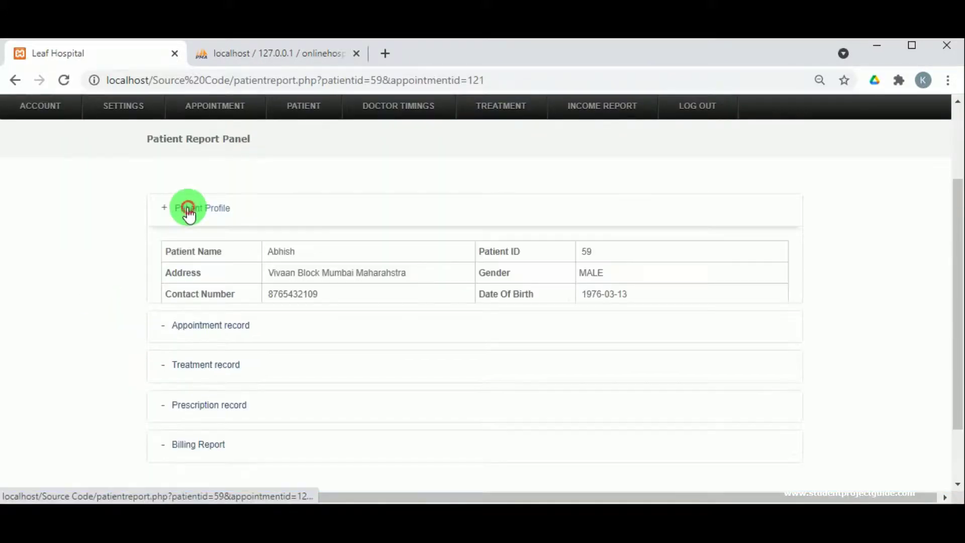
pyautogui.scroll(-2, 518, 319)
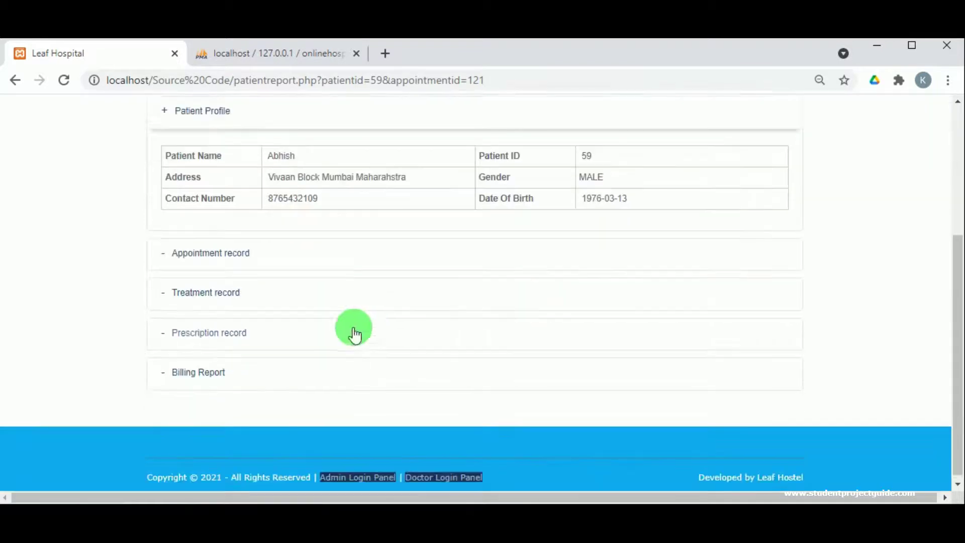
pyautogui.click(232, 250)
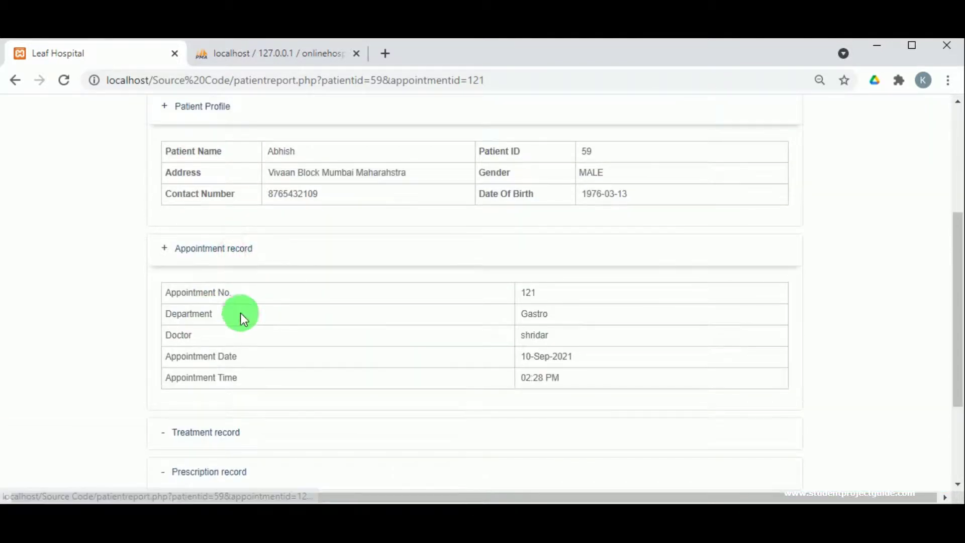
pyautogui.scroll(-2, 553, 392)
pyautogui.scroll(-1, 560, 399)
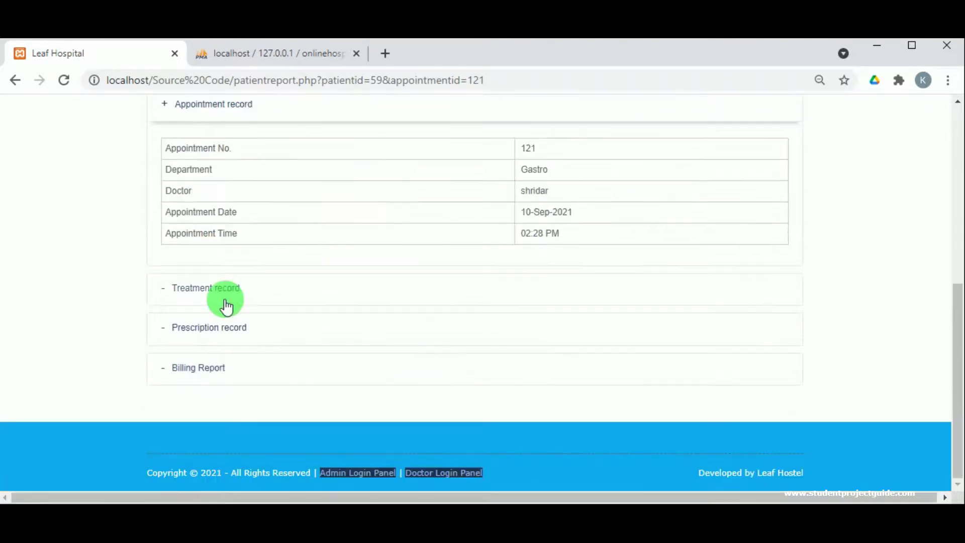
pyautogui.click(223, 296)
pyautogui.scroll(7, 424, 374)
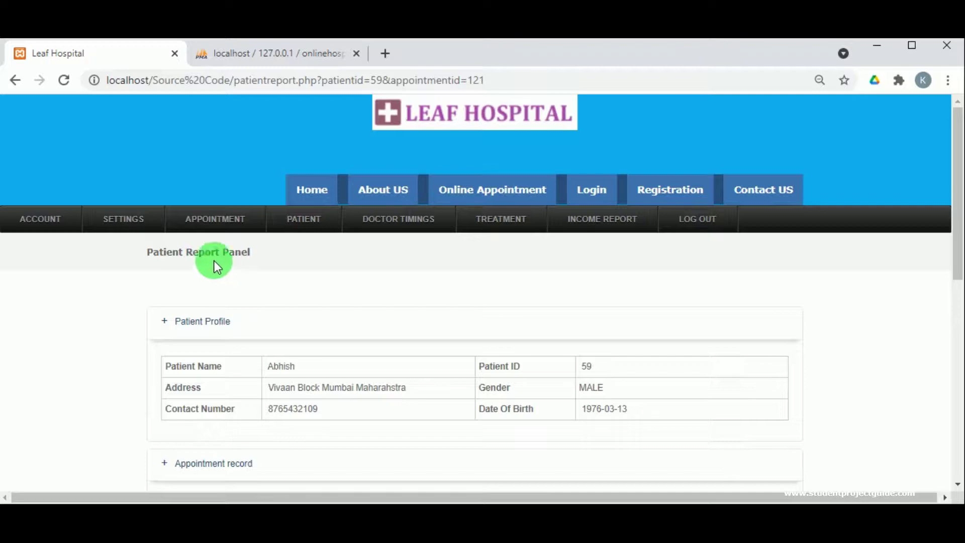
pyautogui.scroll(-7, 229, 304)
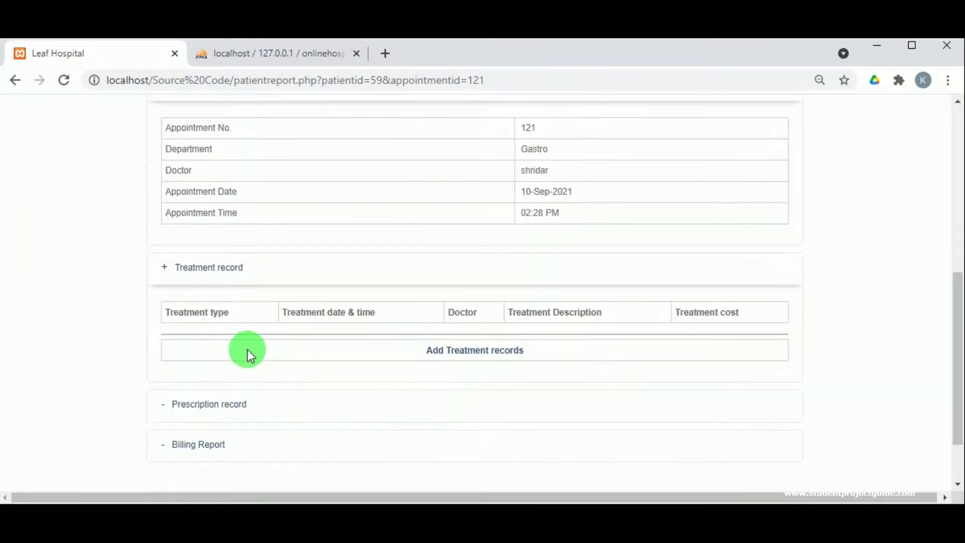
pyautogui.scroll(2, 356, 263)
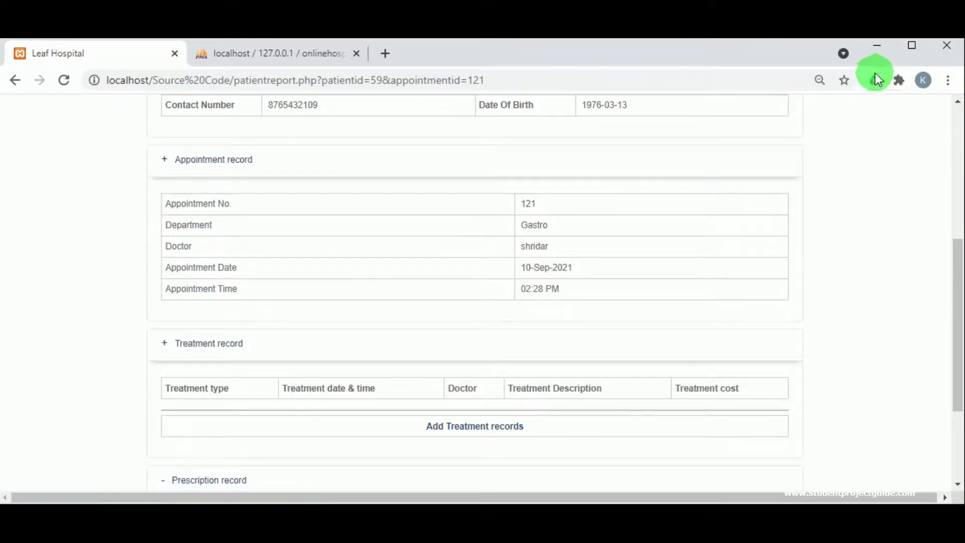
pyautogui.scroll(6, 596, 249)
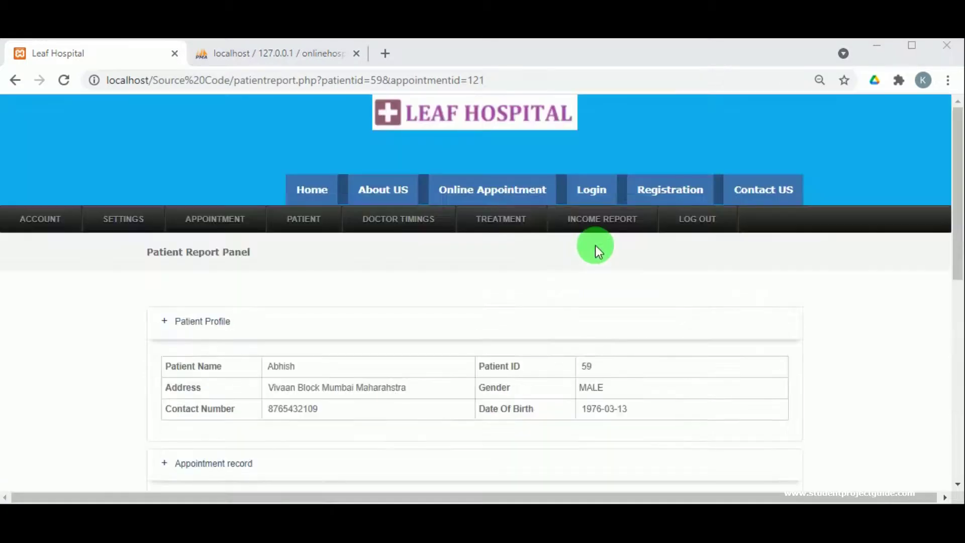
# - Log out of the doctor account and go to the patient login page
pyautogui.click(701, 221)
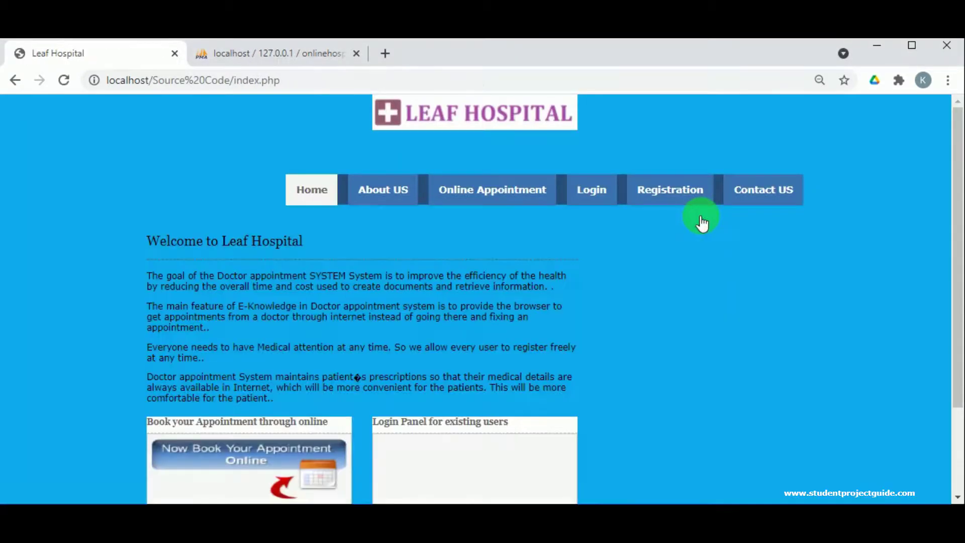
pyautogui.scroll(-2, 553, 239)
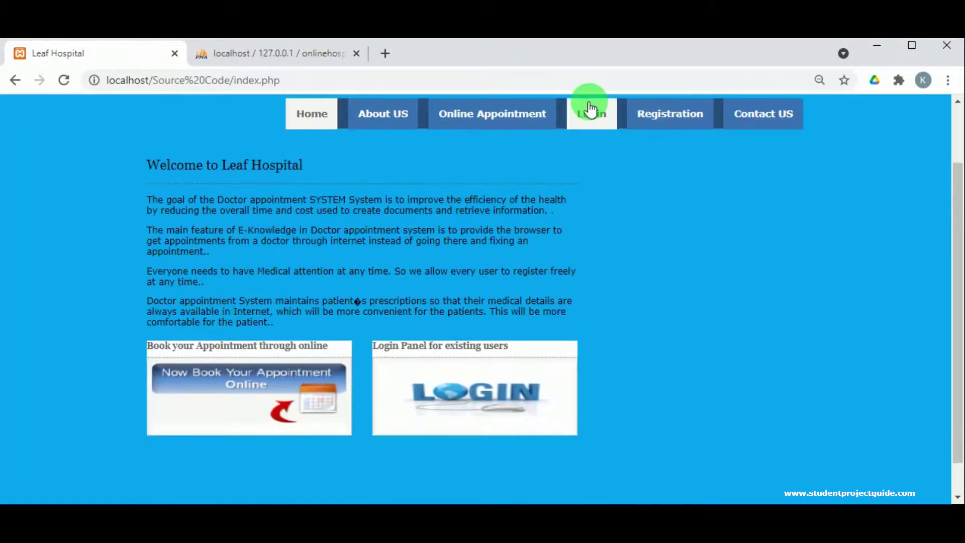
pyautogui.click(590, 109)
# - Sign in as the patient using the saved login ID and the account password
pyautogui.click(403, 331)
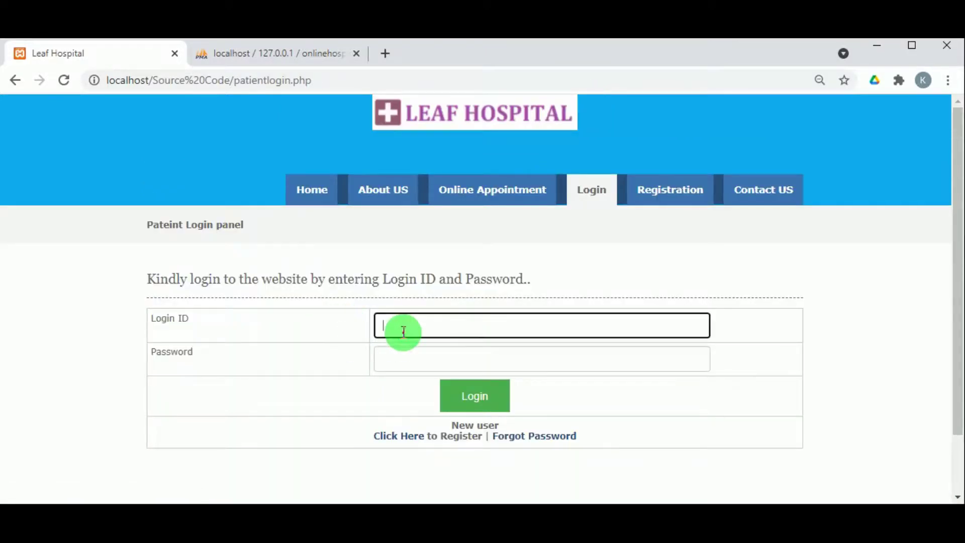
pyautogui.click(403, 331)
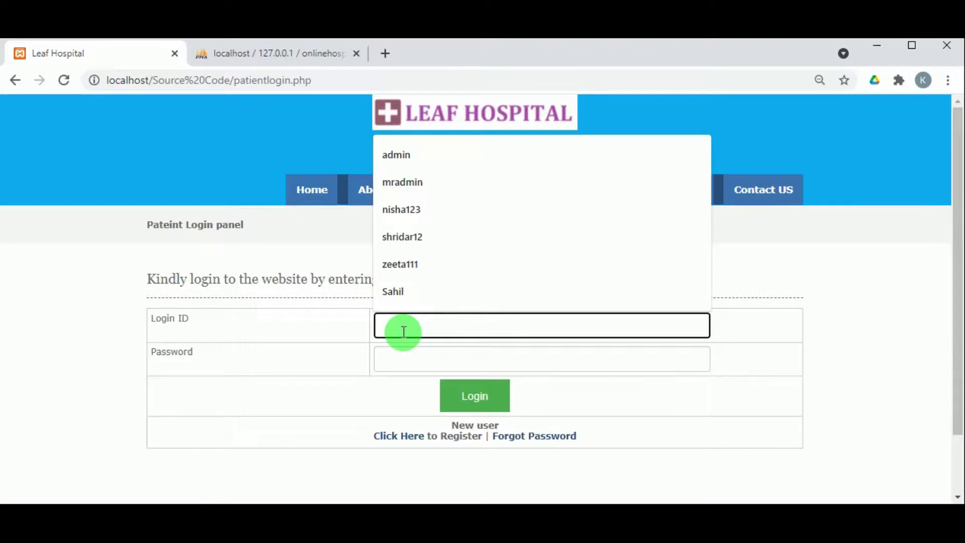
pyautogui.write('Abhish123')
pyautogui.click(403, 361)
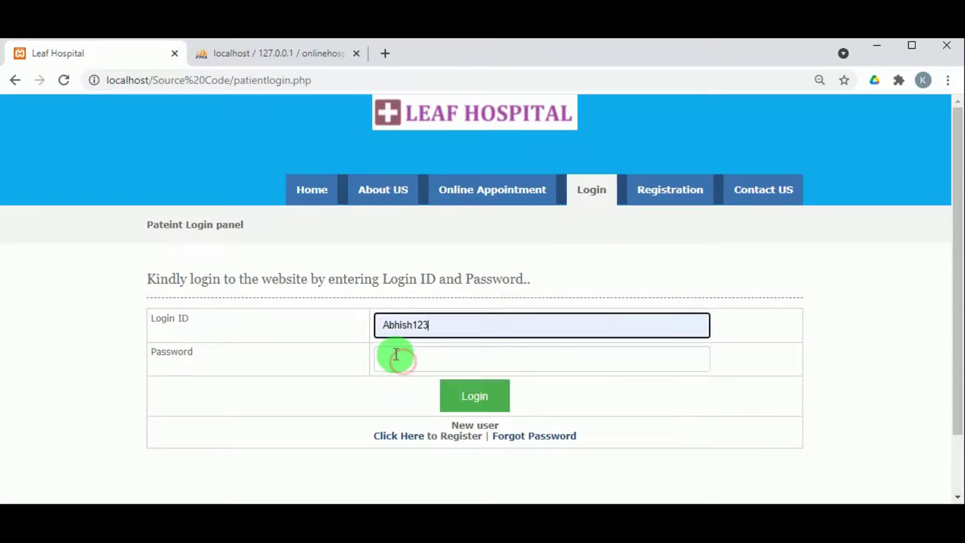
pyautogui.doubleClick(400, 333)
pyautogui.click(408, 375)
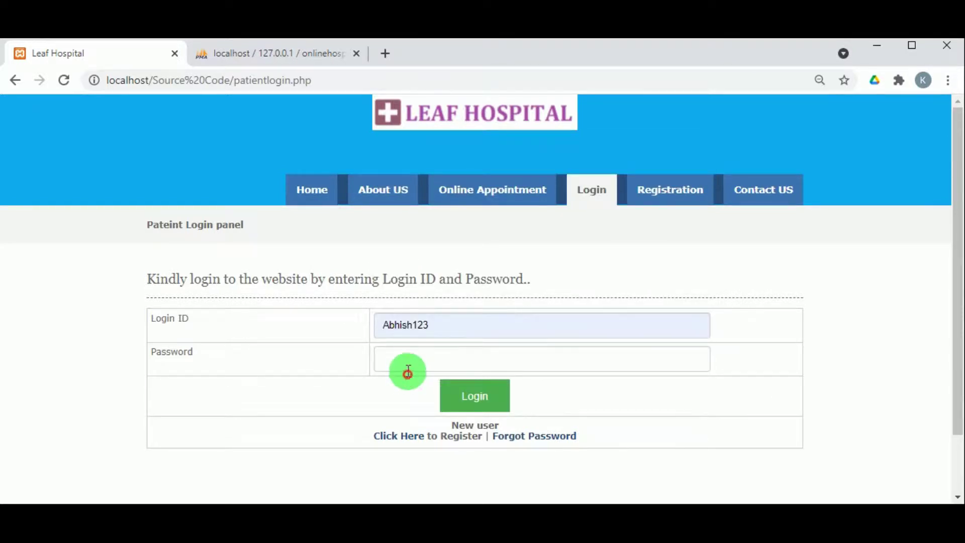
pyautogui.click(407, 367)
pyautogui.write('1234567')
pyautogui.click(466, 392)
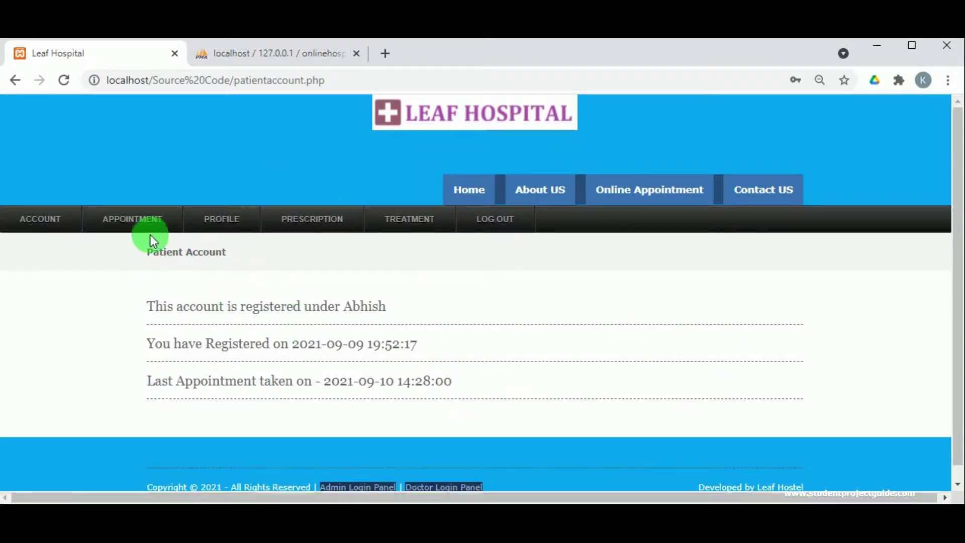
# - Open the report for the now-Approved Gastro appointment from View Appointments
pyautogui.moveTo(150, 231)
pyautogui.click(158, 267)
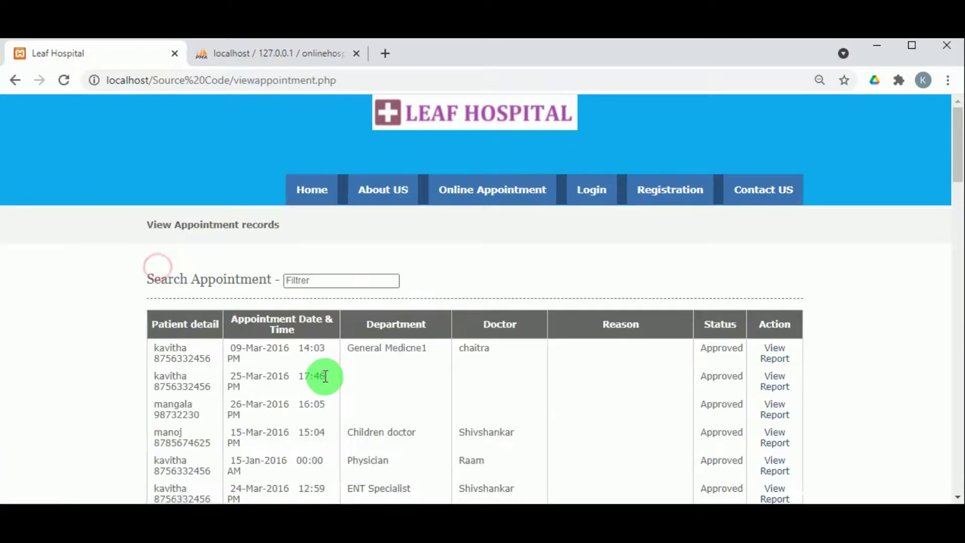
pyautogui.scroll(-20, 330, 384)
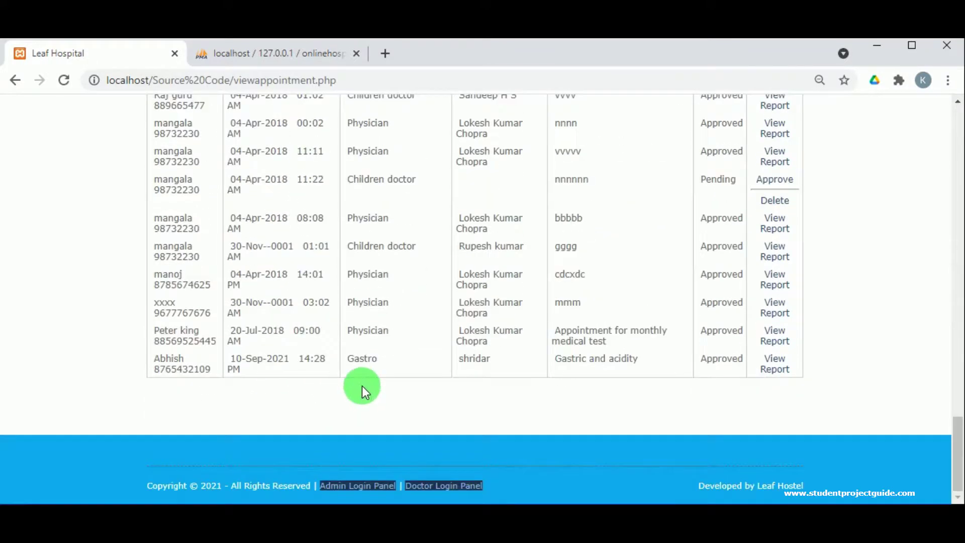
pyautogui.click(769, 367)
# - Expand the profile, appointment and empty treatment record sections, then log out
pyautogui.scroll(-3, 513, 382)
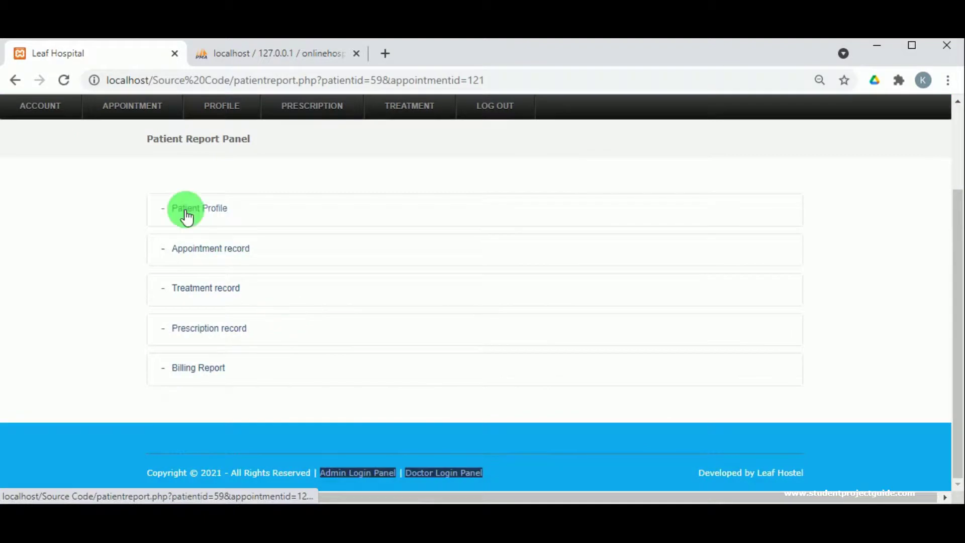
pyautogui.click(186, 216)
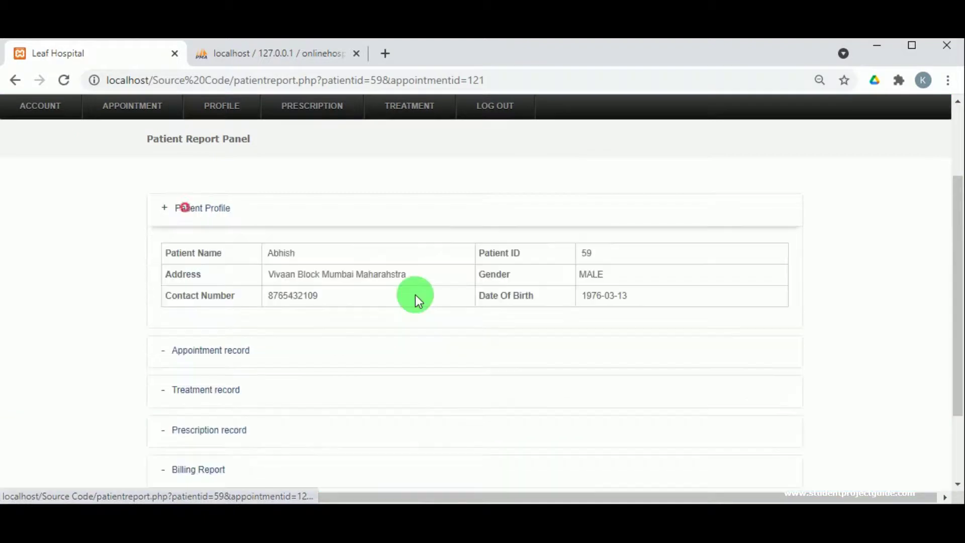
pyautogui.click(227, 346)
pyautogui.scroll(-4, 334, 366)
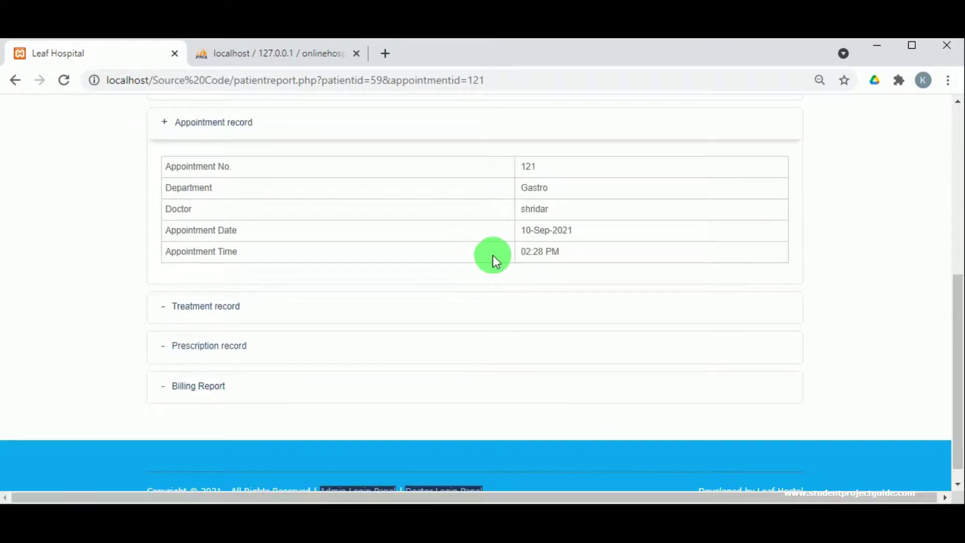
pyautogui.click(261, 316)
pyautogui.scroll(-2, 369, 380)
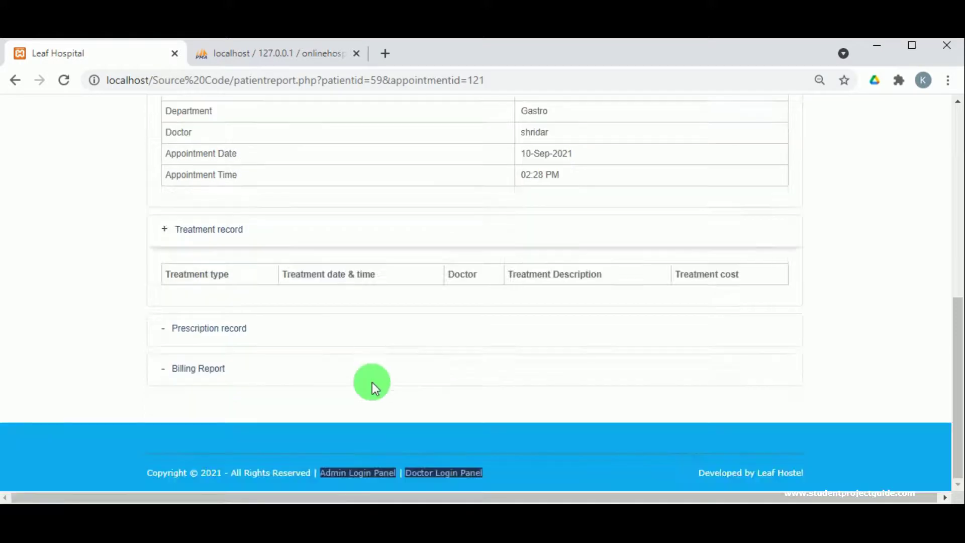
pyautogui.scroll(8, 372, 382)
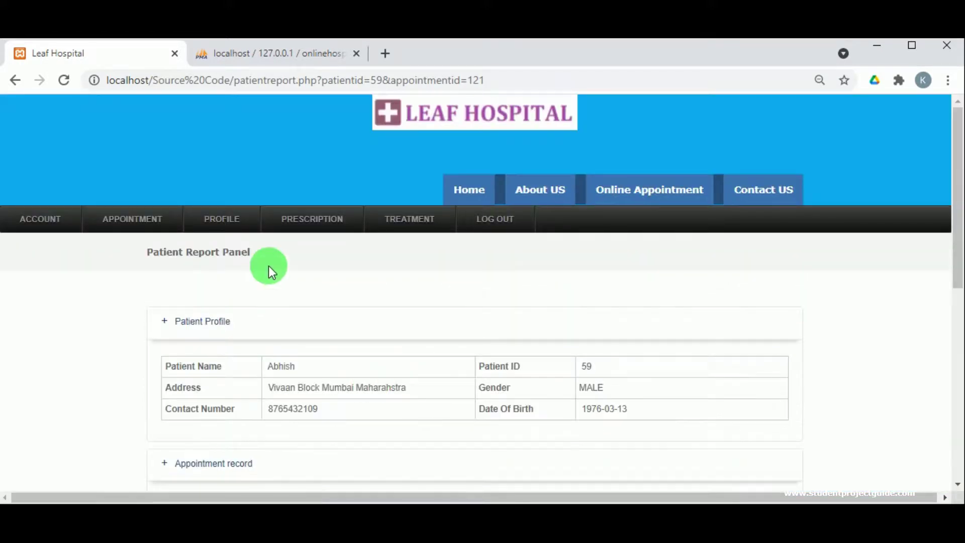
pyautogui.click(498, 223)
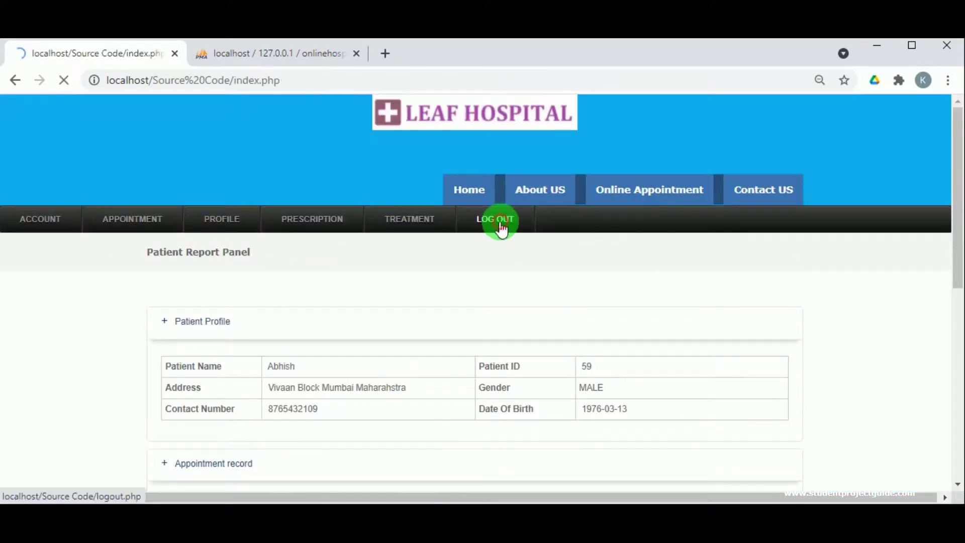
# - Log in through the footer's Doctor Login Panel with the saved doctor ID and its password
pyautogui.scroll(-3, 628, 307)
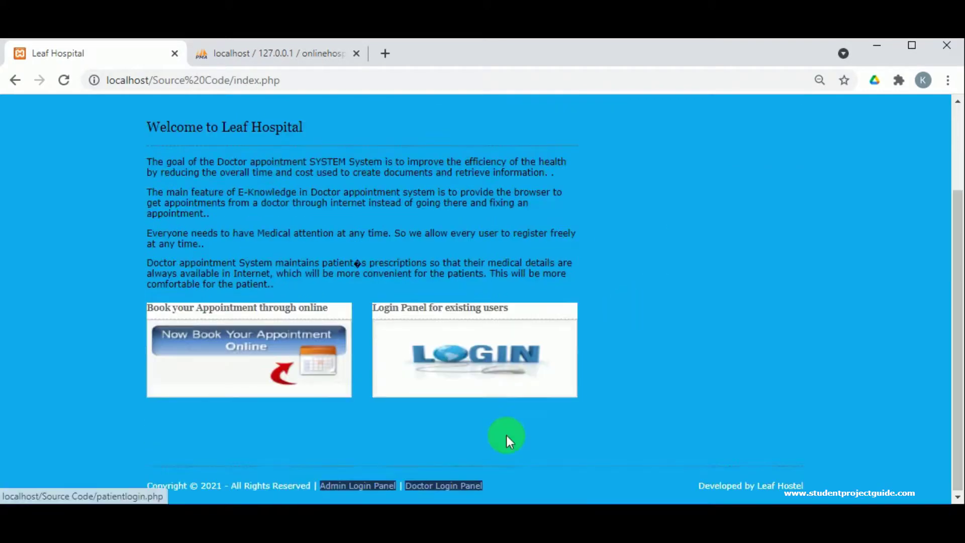
pyautogui.click(431, 484)
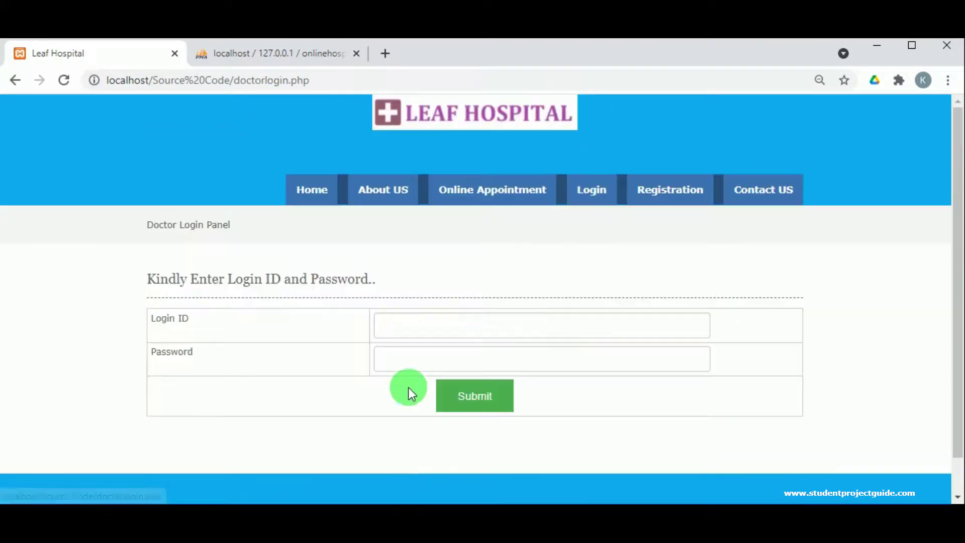
pyautogui.click(394, 320)
pyautogui.click(393, 320)
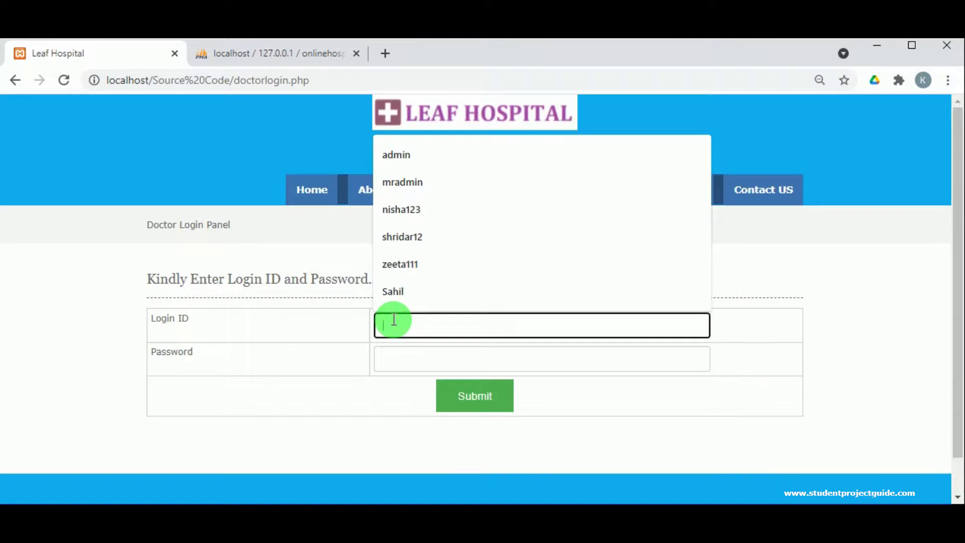
pyautogui.click(408, 237)
pyautogui.doubleClick(411, 317)
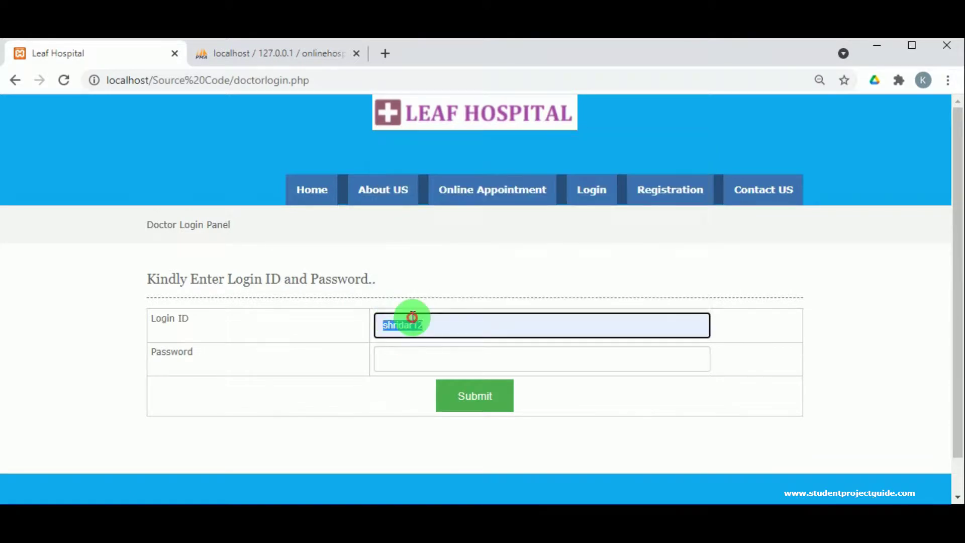
pyautogui.click(410, 357)
pyautogui.write('shridar12')
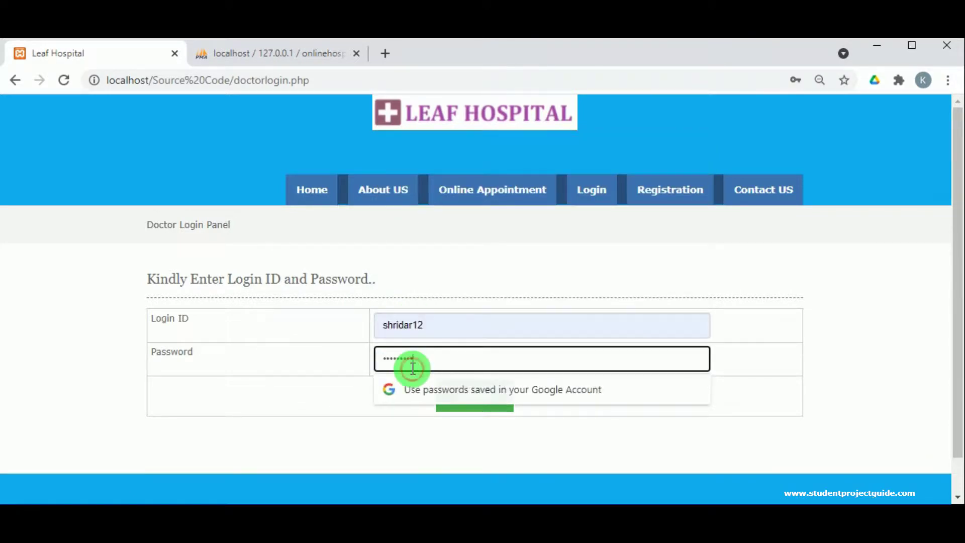
pyautogui.click(446, 394)
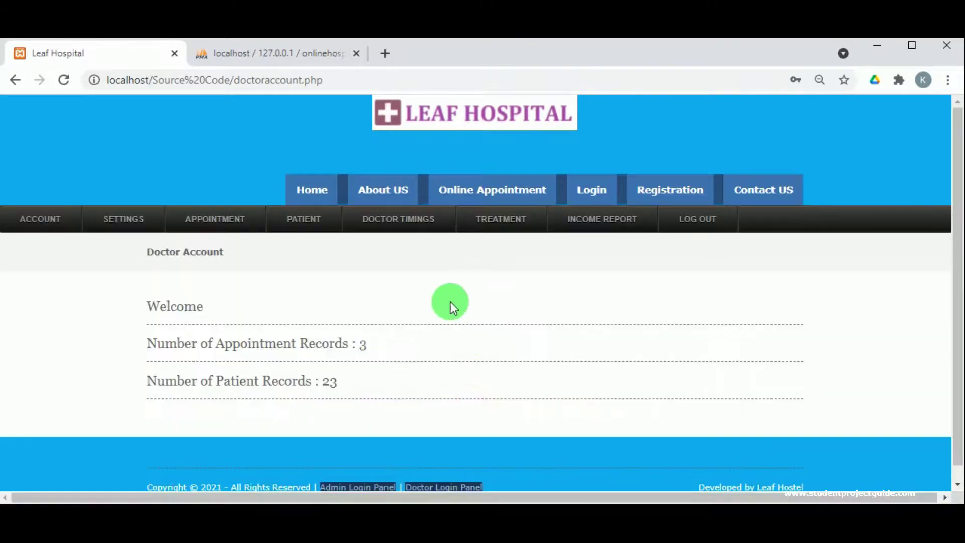
# - Open the report for the last Gastro appointment under View Approved Appointments
pyautogui.moveTo(215, 221)
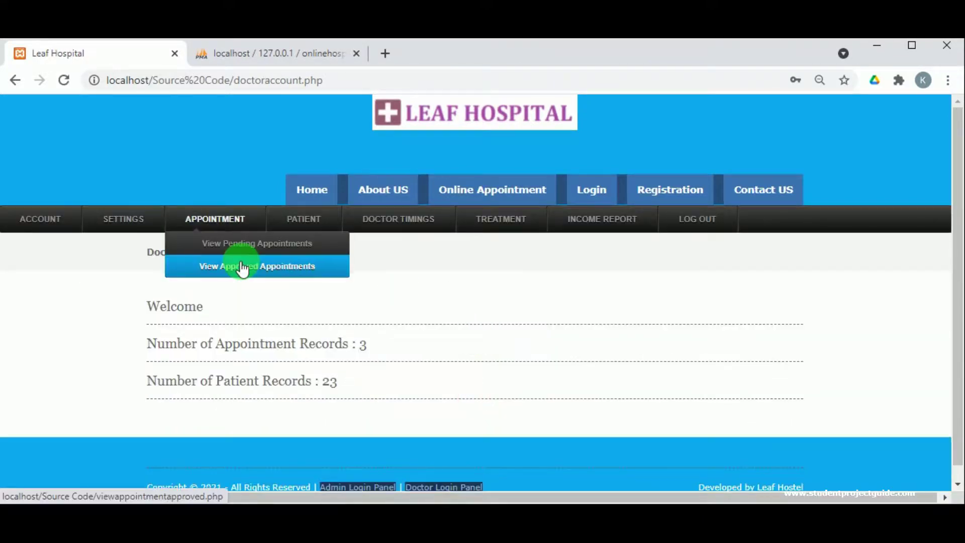
pyautogui.click(256, 269)
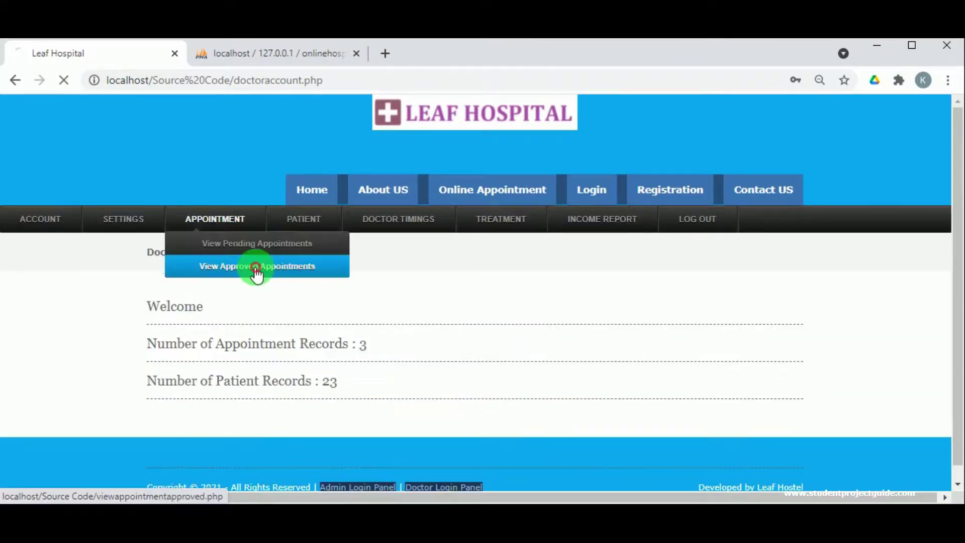
pyautogui.scroll(-3, 256, 288)
pyautogui.scroll(-15, 259, 310)
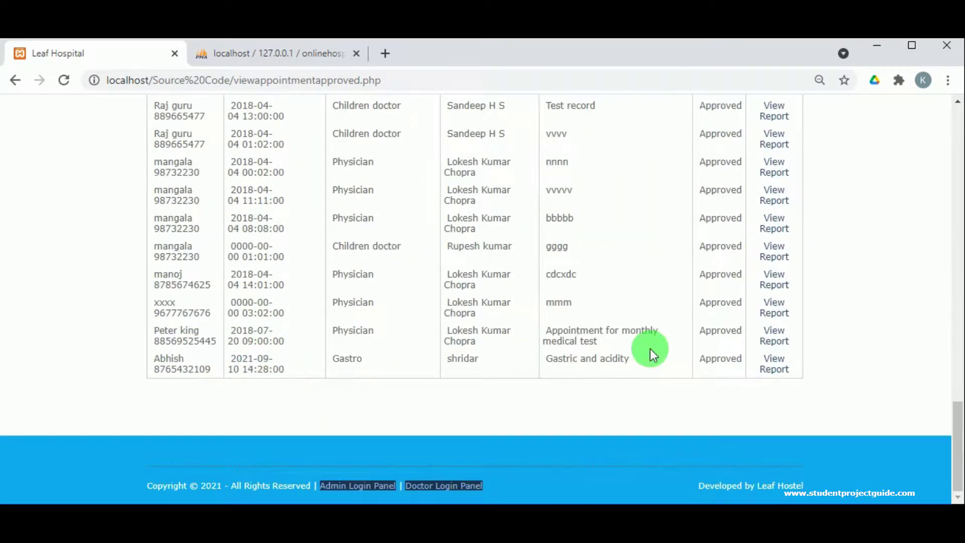
pyautogui.click(771, 369)
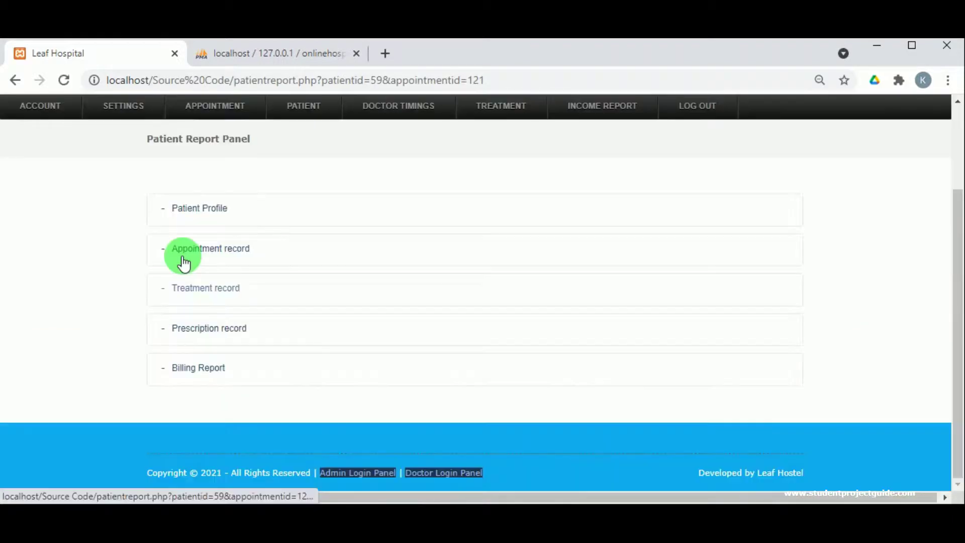
# - Expand the report sections and open Add Treatment records for appointment 121
pyautogui.click(208, 211)
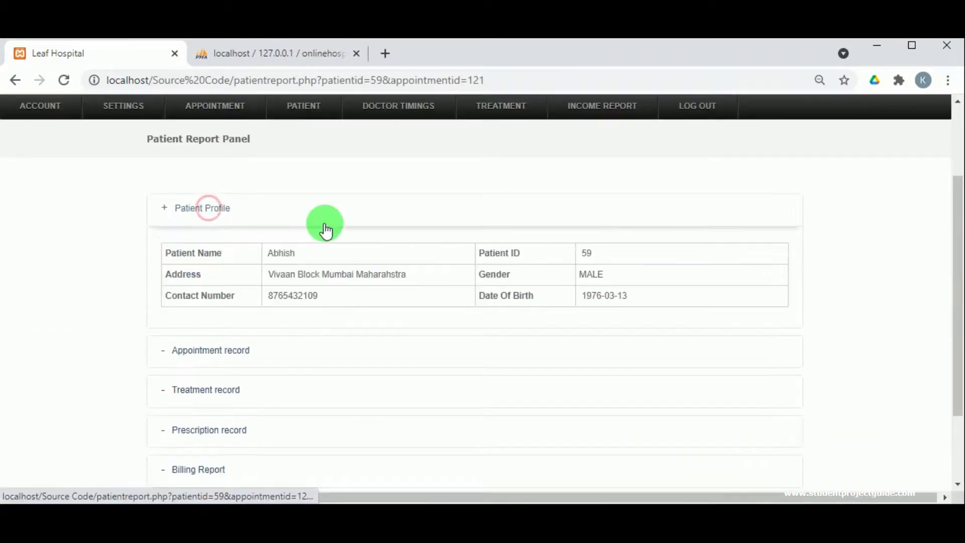
pyautogui.scroll(2, 352, 301)
pyautogui.scroll(-4, 293, 309)
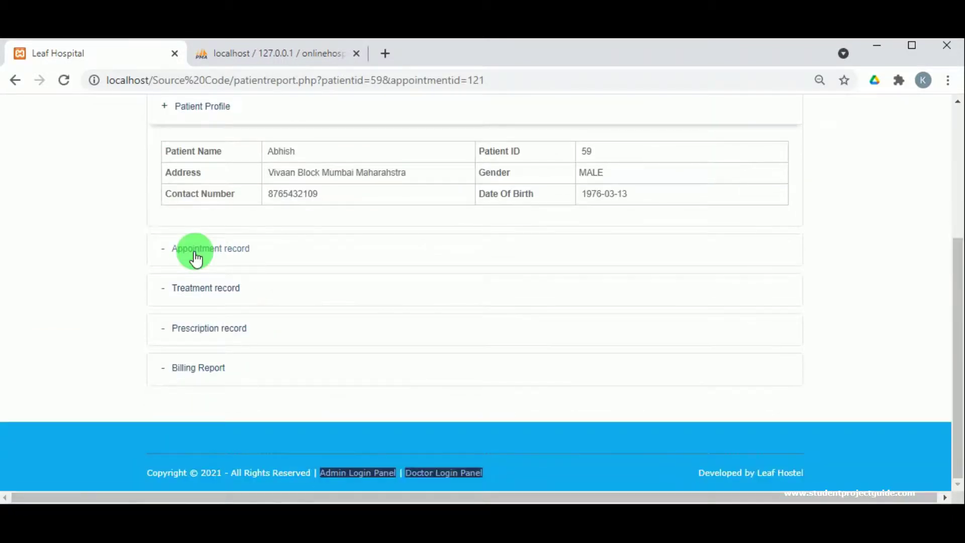
pyautogui.click(195, 249)
pyautogui.scroll(-3, 381, 382)
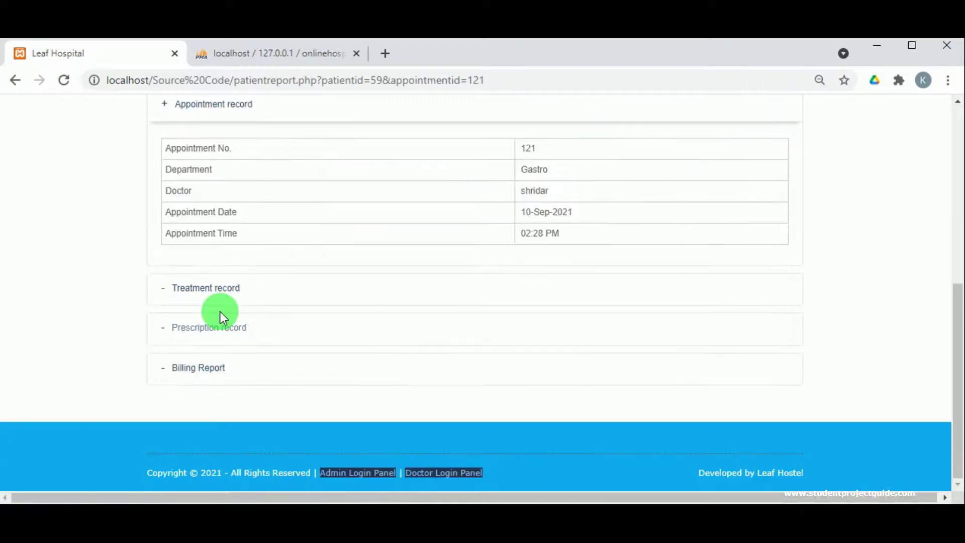
pyautogui.click(224, 298)
pyautogui.scroll(-2, 308, 327)
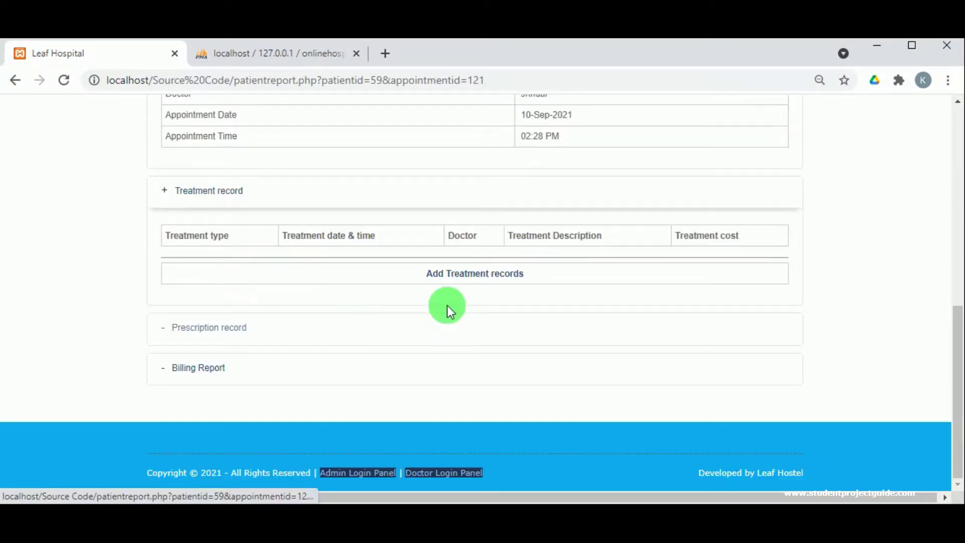
pyautogui.click(470, 278)
pyautogui.scroll(-3, 388, 305)
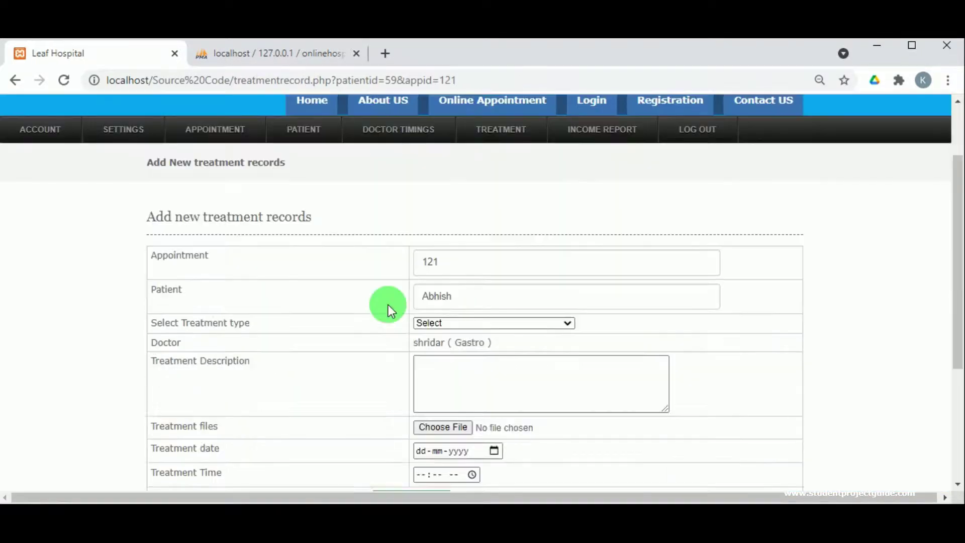
# - Choose Endoscopy (Rs. 12000.00) and describe it as needed to view the reason clearly
pyautogui.click(467, 258)
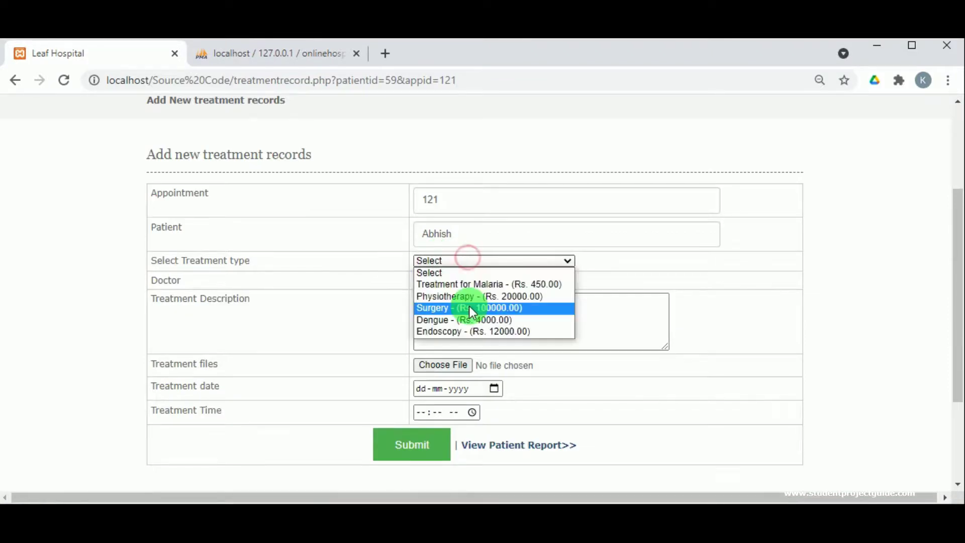
pyautogui.click(470, 333)
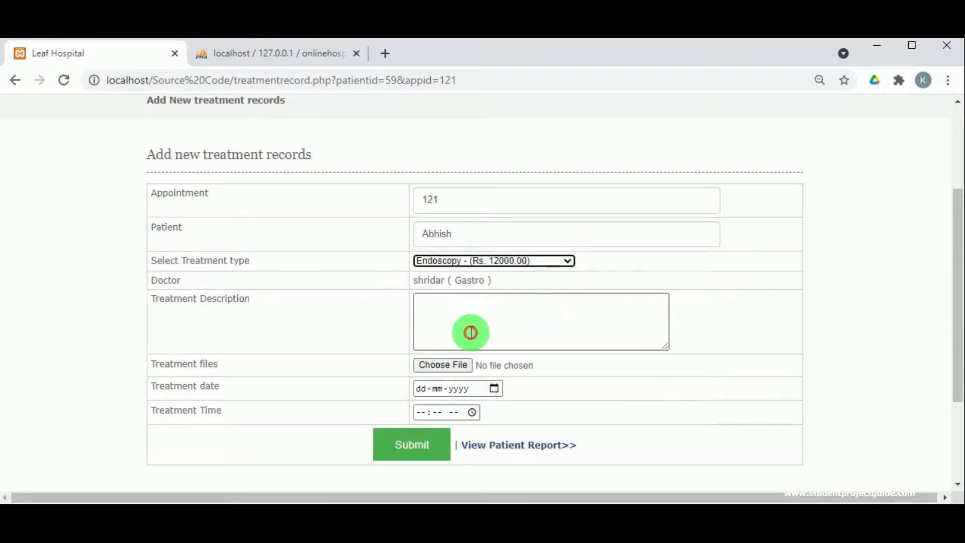
pyautogui.click(442, 317)
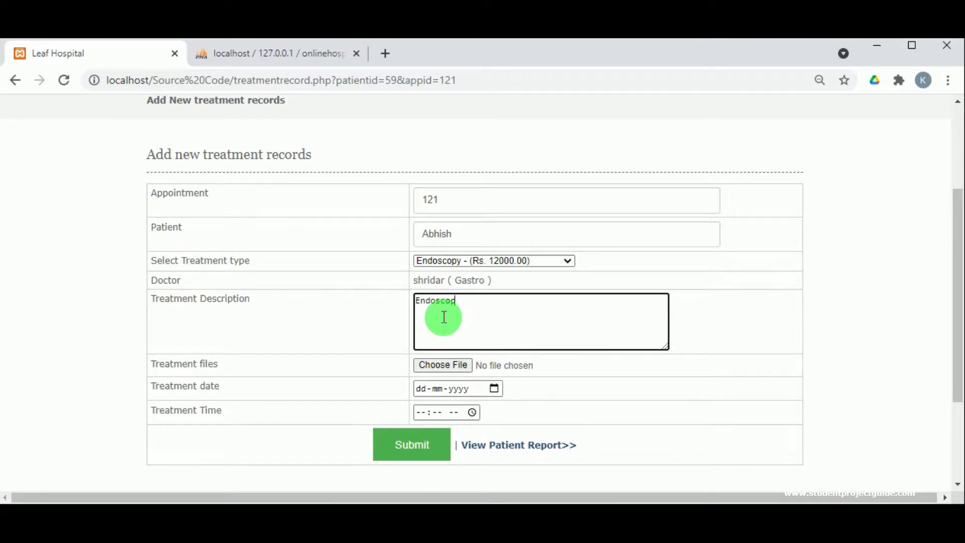
pyautogui.write('Endoscopy is needed to view the')
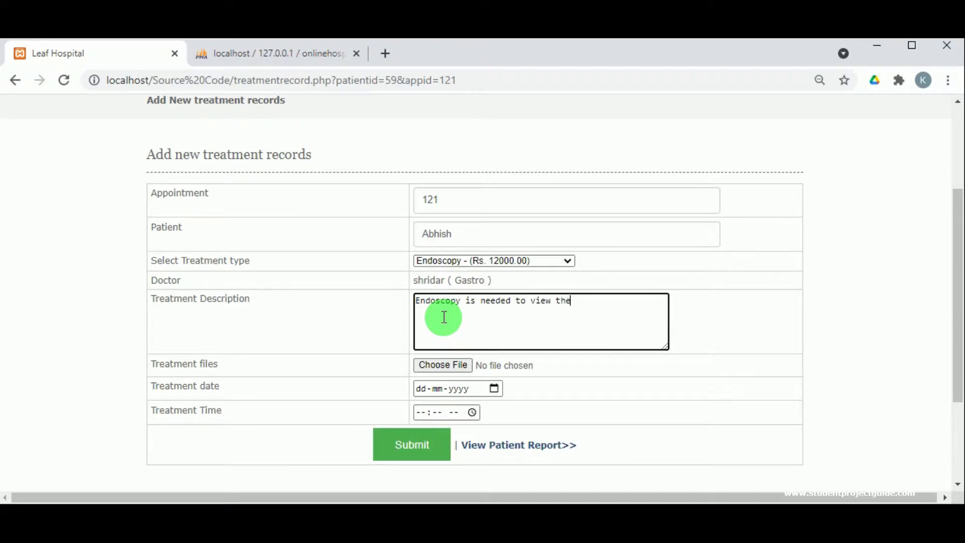
pyautogui.write('reson clearly')
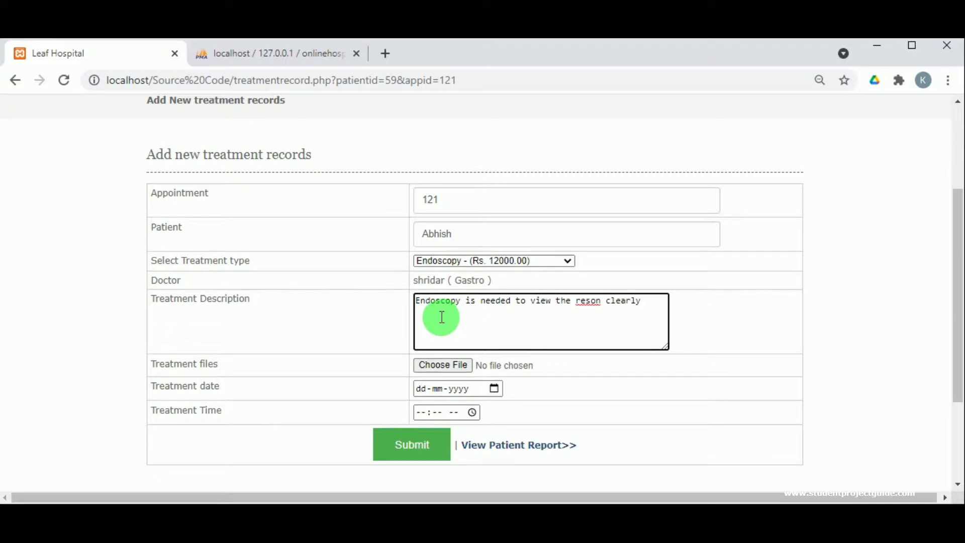
# - Correct the misspelled 'reson' to 'reason' via spell-check and start attaching a treatment file
pyautogui.click(576, 302)
pyautogui.rightClick(576, 303)
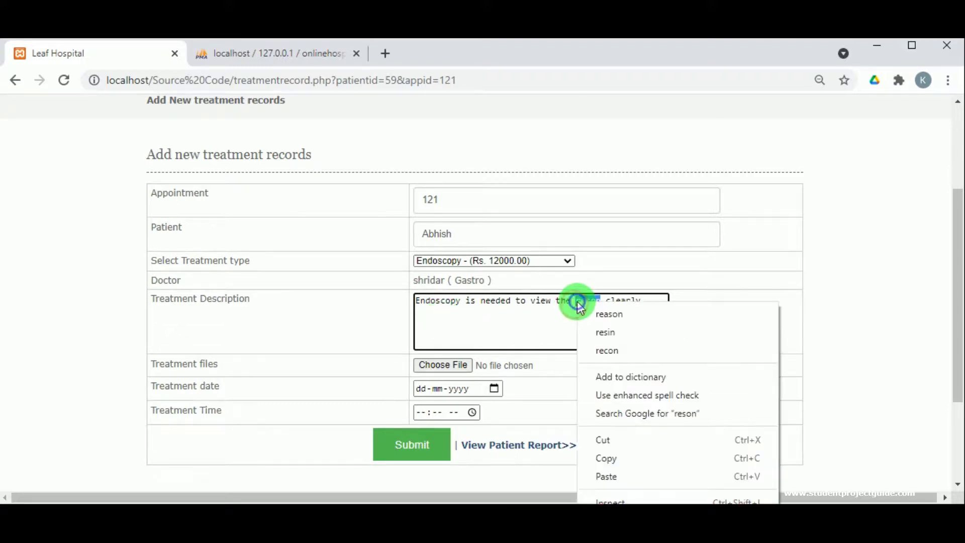
pyautogui.click(604, 310)
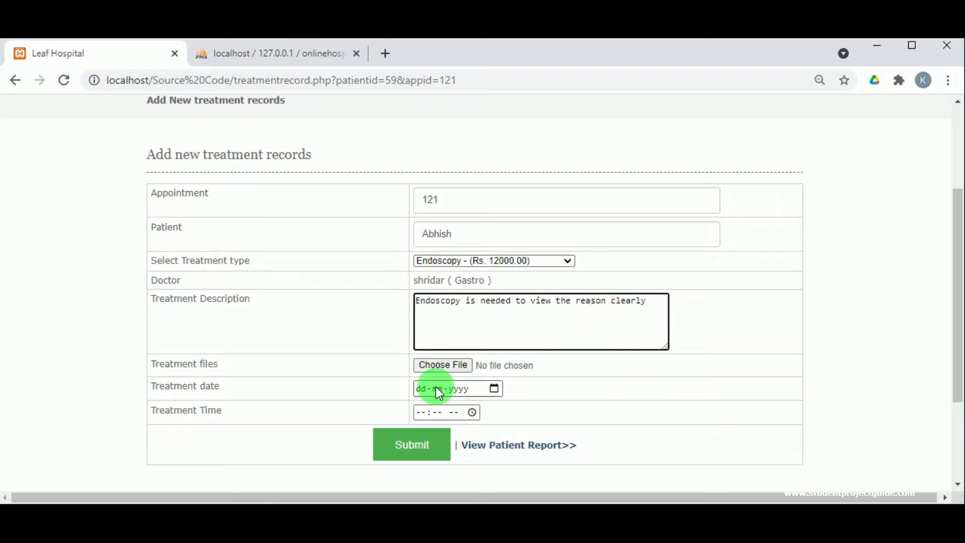
pyautogui.click(448, 365)
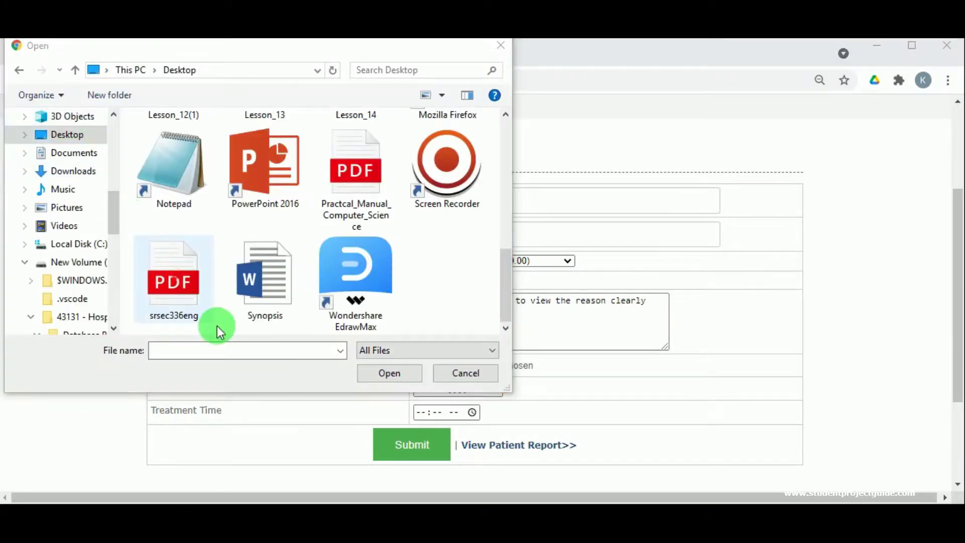
# - Attach srsec336eng.pdf and set the treatment date to 09-09-2021
pyautogui.click(214, 319)
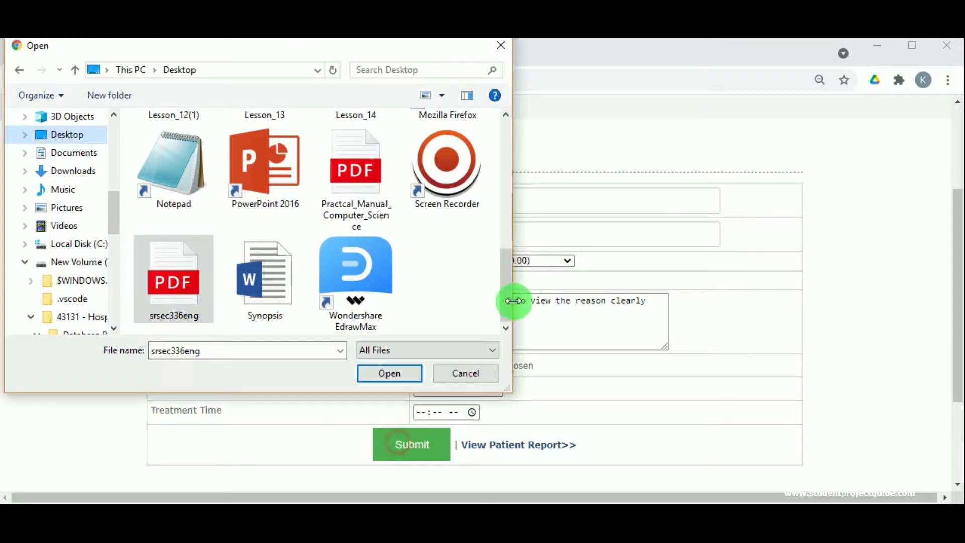
pyautogui.click(390, 373)
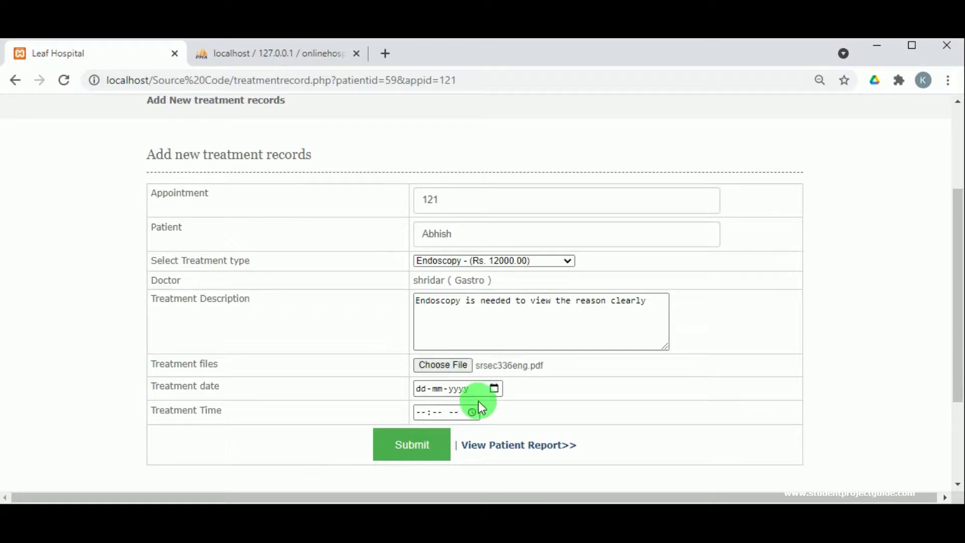
pyautogui.click(495, 388)
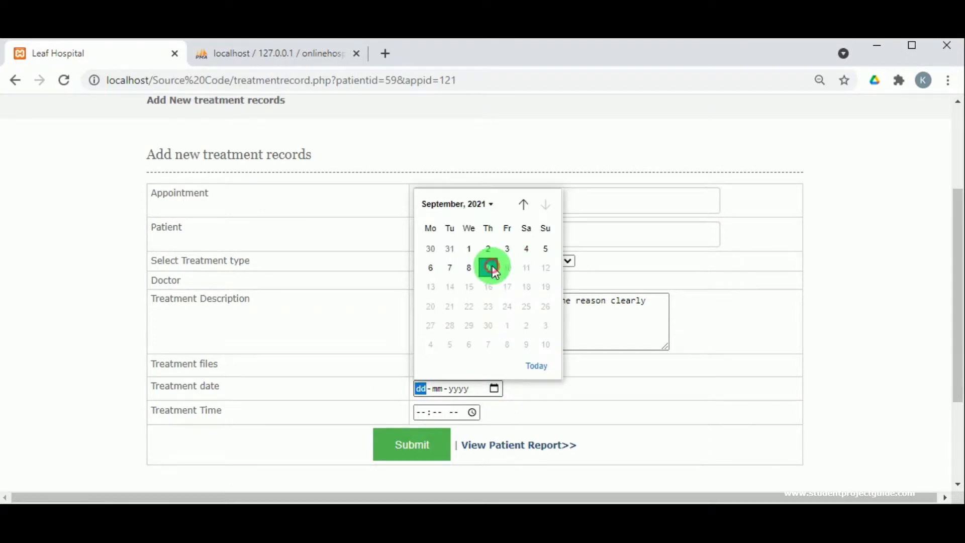
pyautogui.click(490, 268)
pyautogui.scroll(-2, 516, 403)
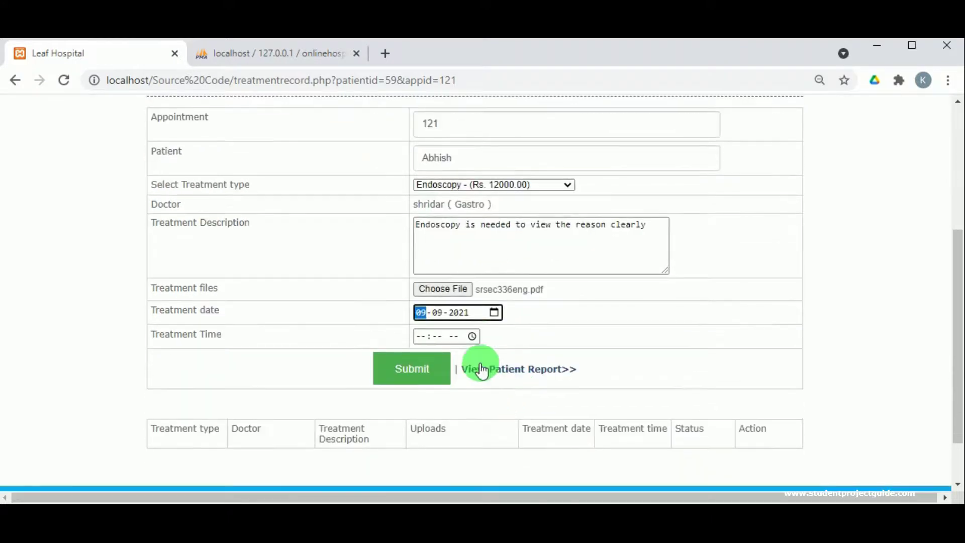
# - Set the treatment time to 11:27 PM and submit the treatment record
pyautogui.click(472, 335)
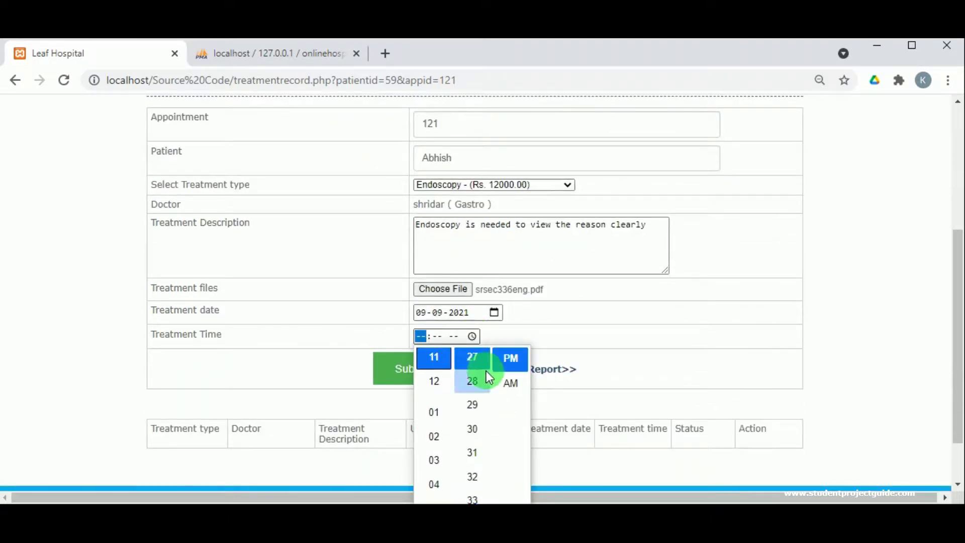
pyautogui.click(512, 360)
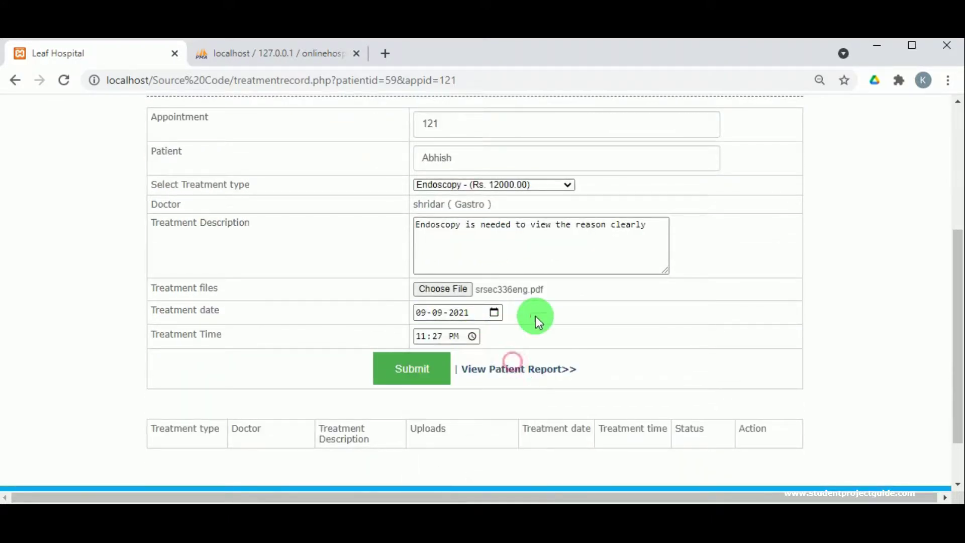
pyautogui.click(416, 373)
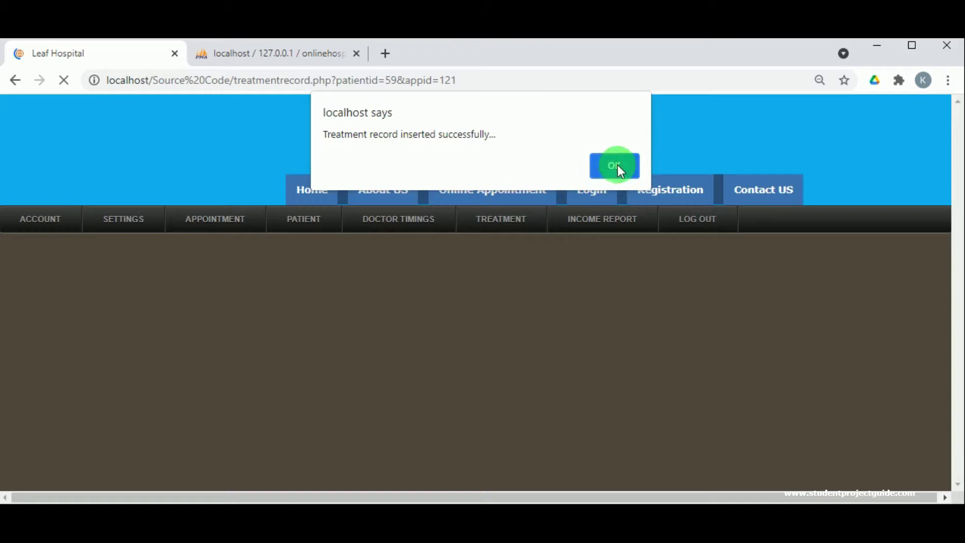
# - Dismiss the saved alert and open appointment 121's report from View Approved Appointments
pyautogui.click(617, 165)
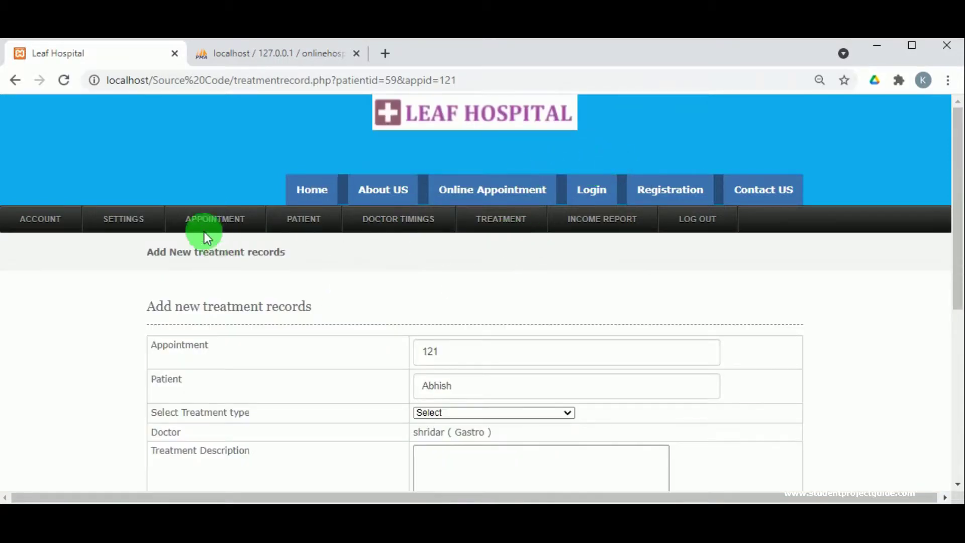
pyautogui.moveTo(204, 231)
pyautogui.click(233, 262)
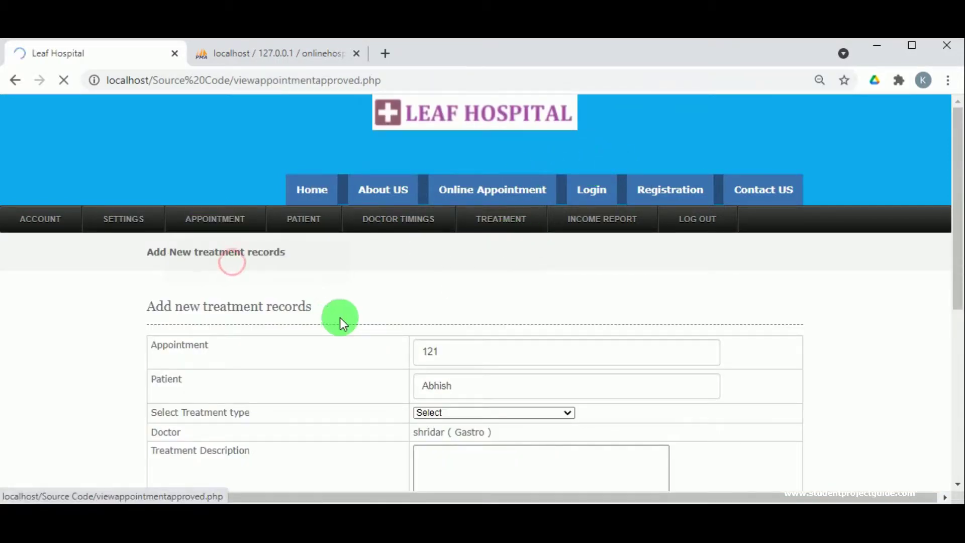
pyautogui.scroll(-10, 385, 321)
pyautogui.scroll(-10, 385, 321)
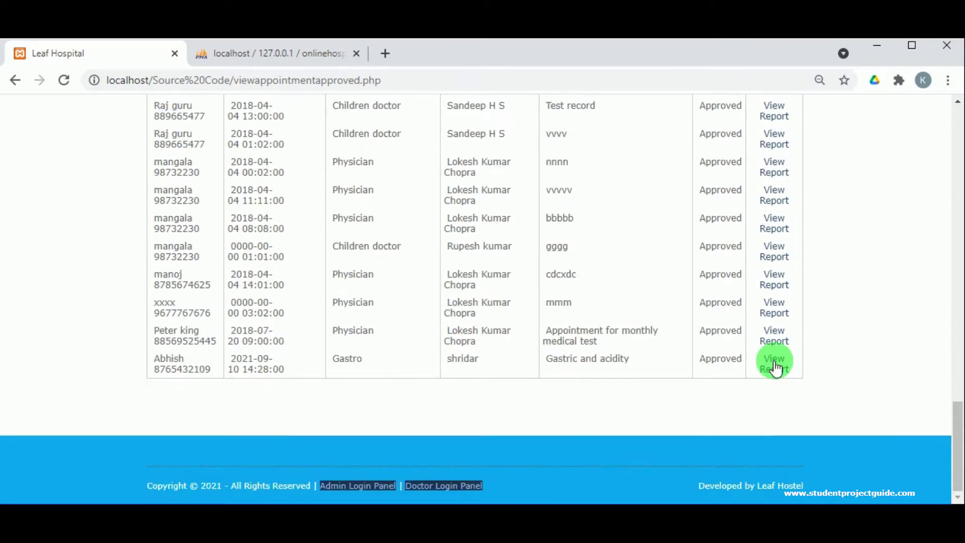
pyautogui.click(774, 365)
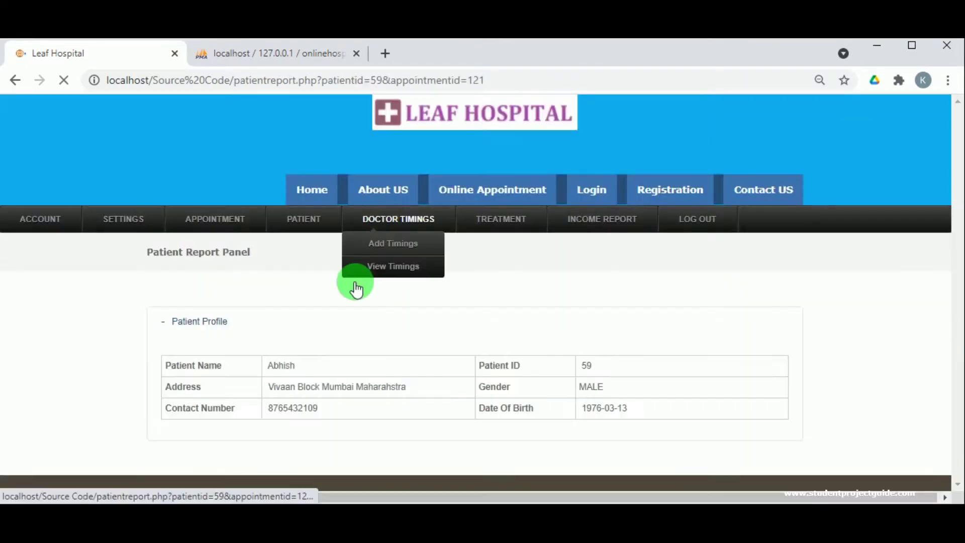
# - Expand the treatment and prescription records and start a new prescription record
pyautogui.scroll(-2, 169, 389)
pyautogui.click(180, 326)
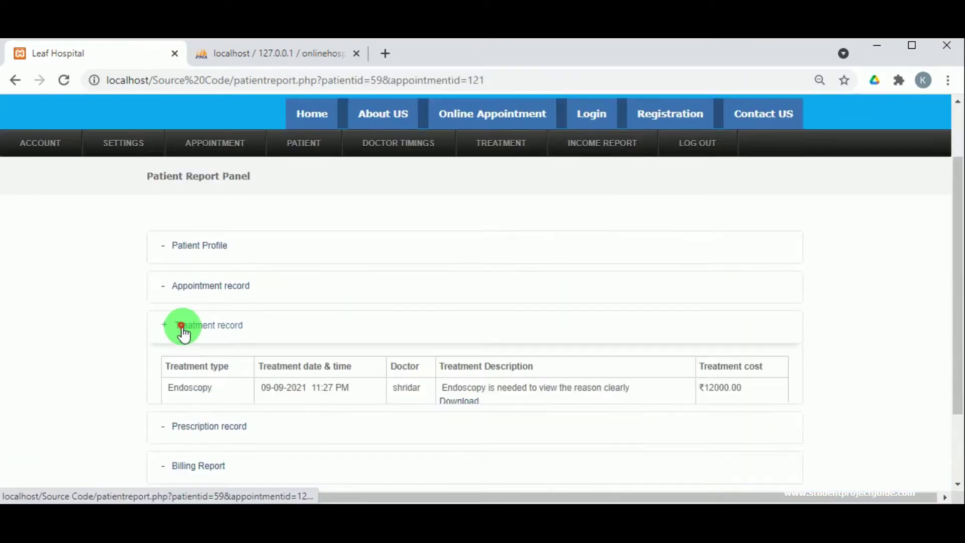
pyautogui.scroll(-2, 567, 330)
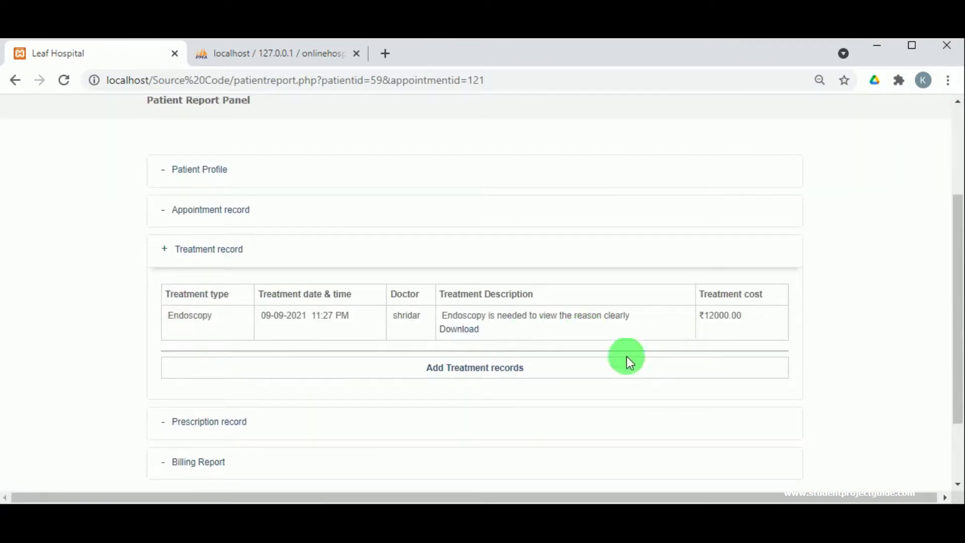
pyautogui.scroll(-2, 386, 347)
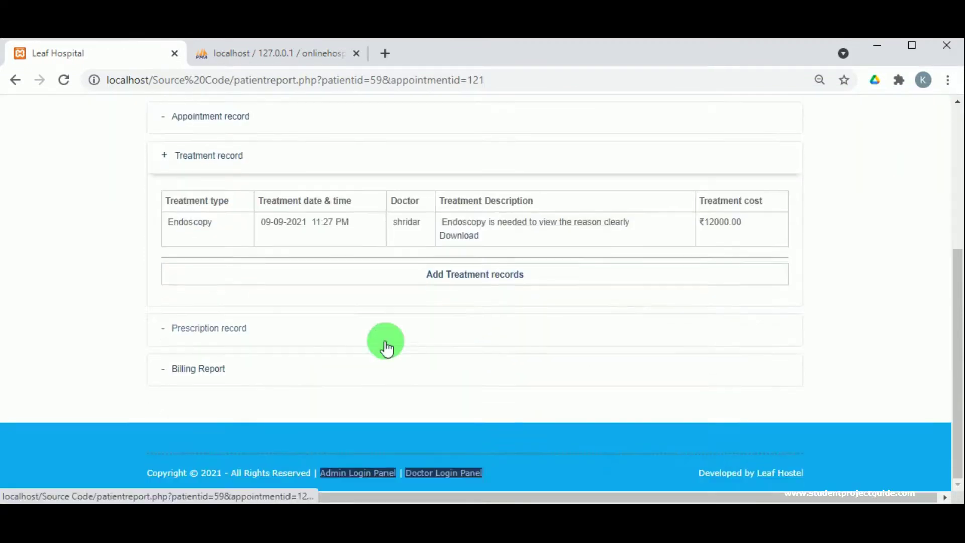
pyautogui.click(209, 331)
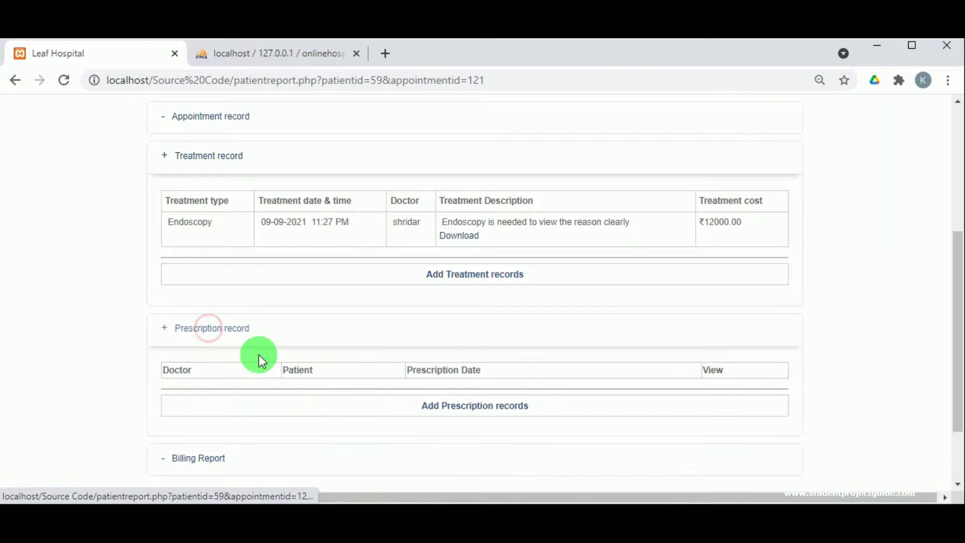
pyautogui.click(460, 412)
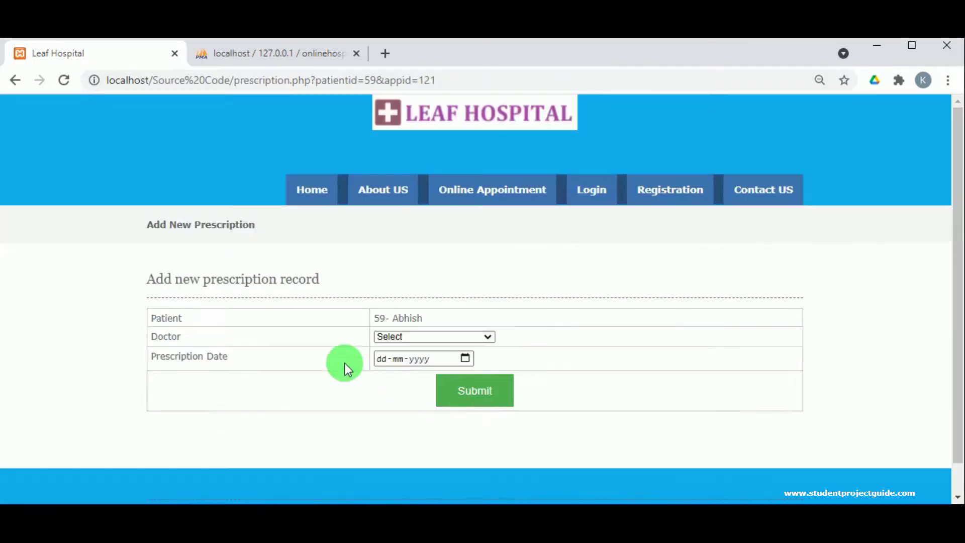
# - Save a prescription record for doctor 62-shridar dated 09-09-2021
pyautogui.click(402, 343)
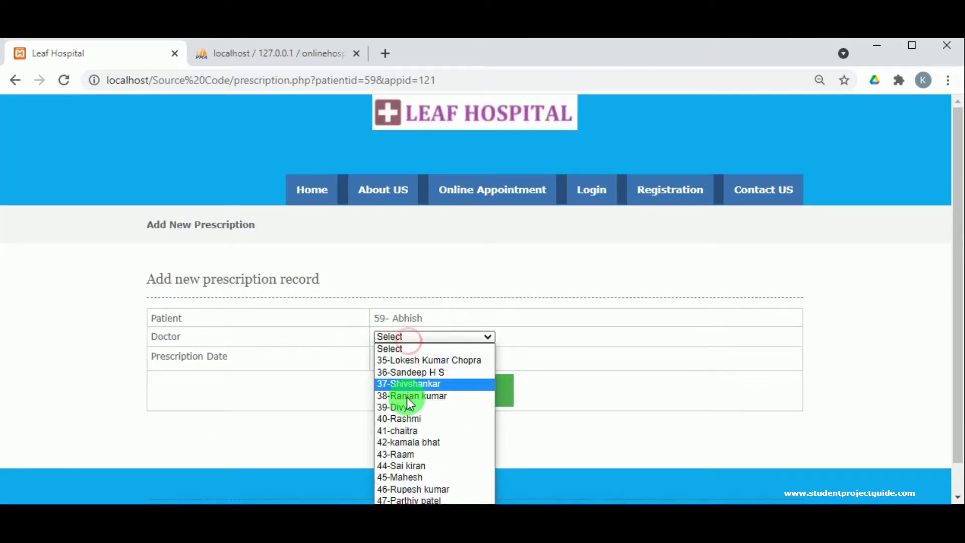
pyautogui.click(406, 442)
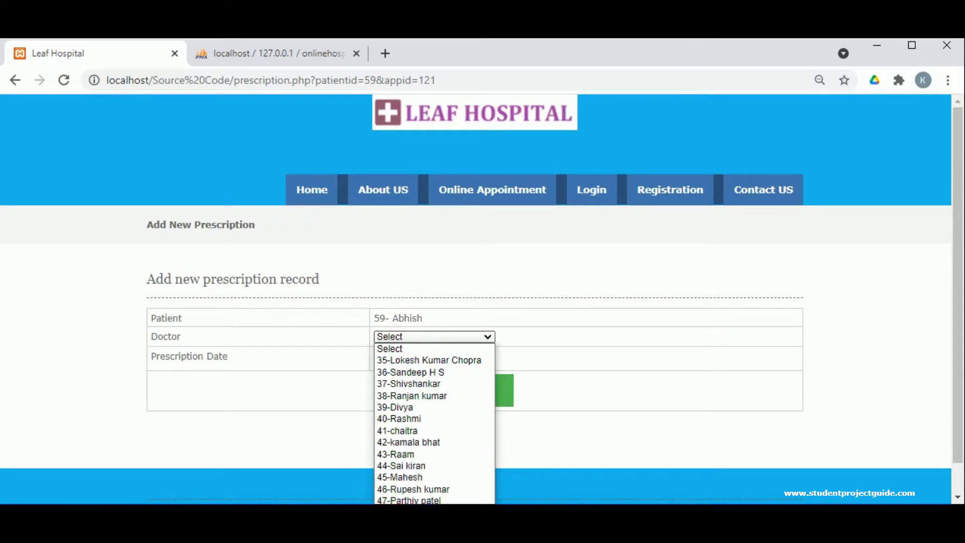
pyautogui.click(350, 447)
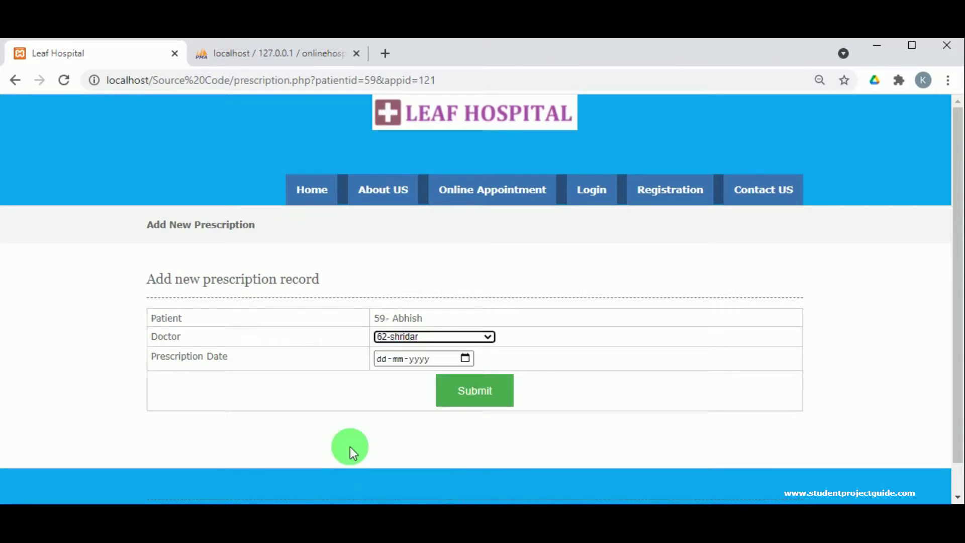
pyautogui.click(468, 359)
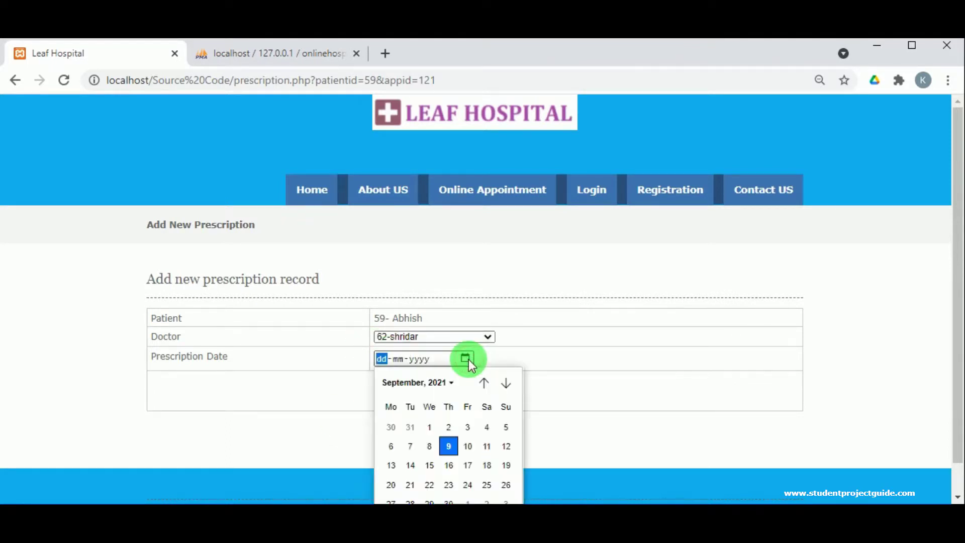
pyautogui.click(455, 445)
pyautogui.click(484, 397)
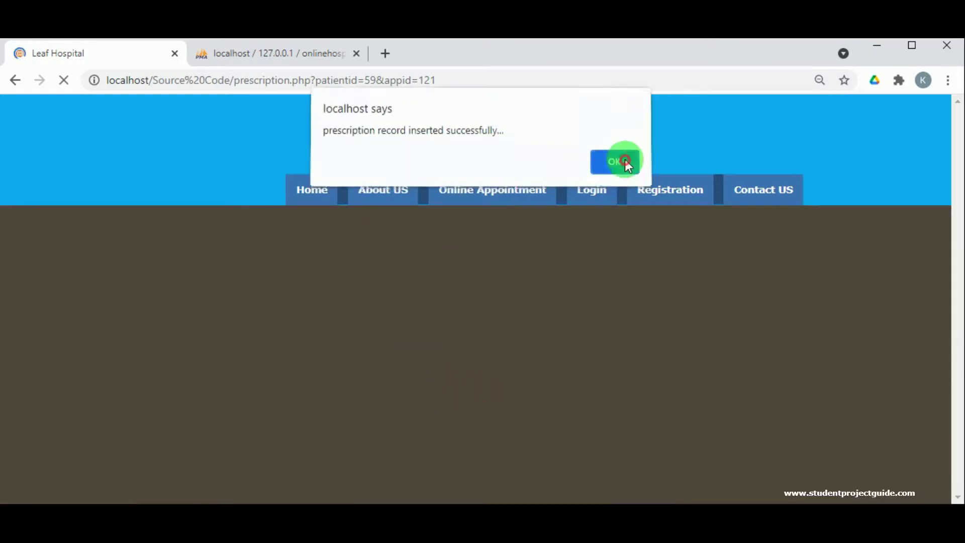
# - Dismiss the success alert and reopen the report for appointment 121
pyautogui.click(623, 162)
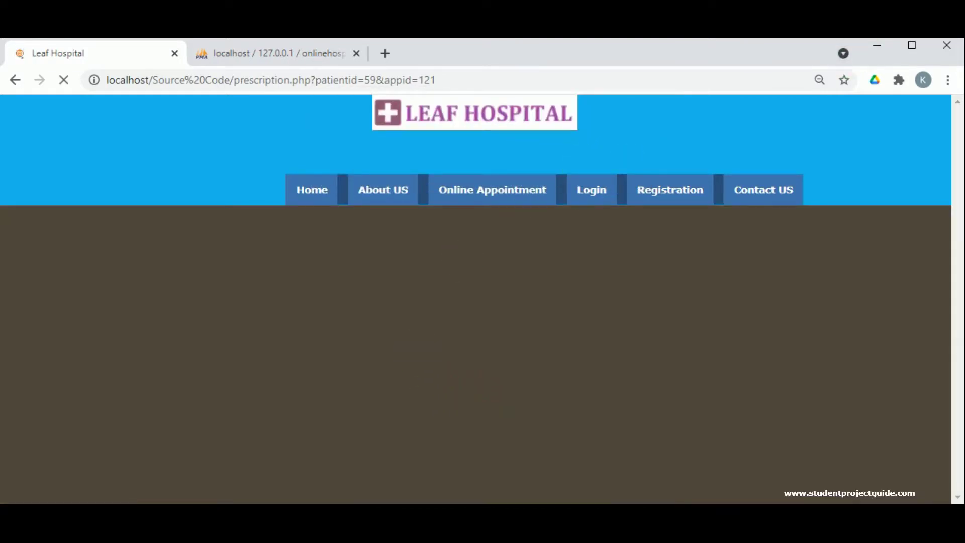
pyautogui.click(792, 221)
pyautogui.click(772, 424)
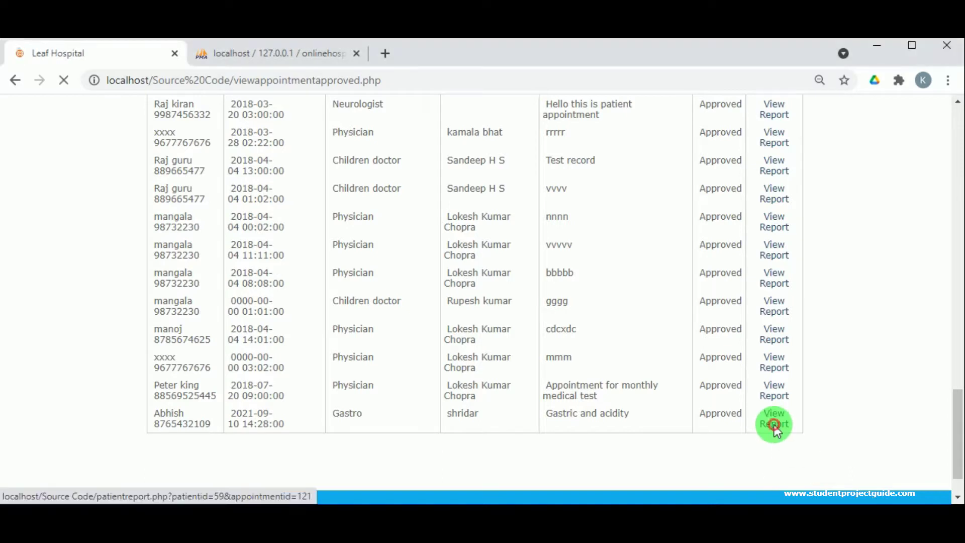
# - Expand the 2021-09-09 prescription and billing report, reviewing the Rs. 13230 grand total
pyautogui.scroll(-2, 274, 371)
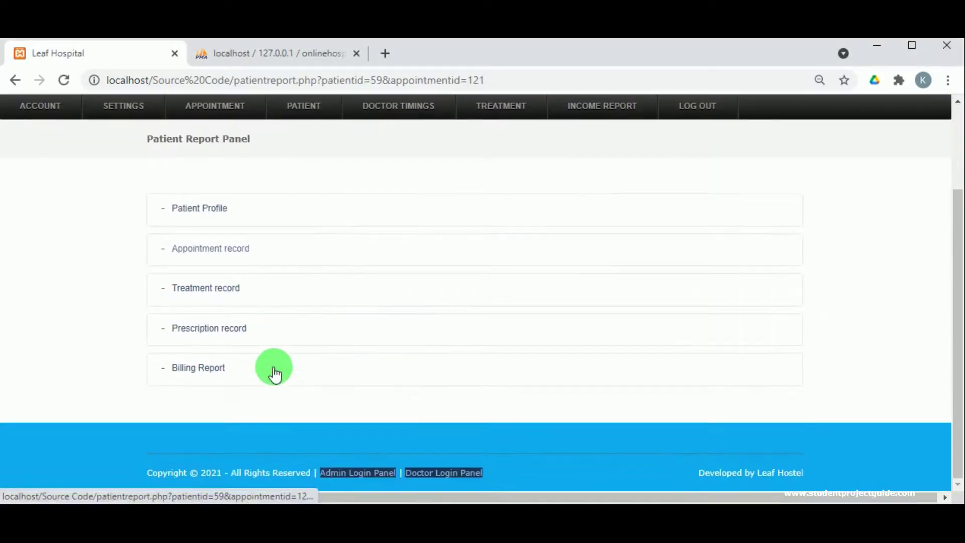
pyautogui.click(187, 329)
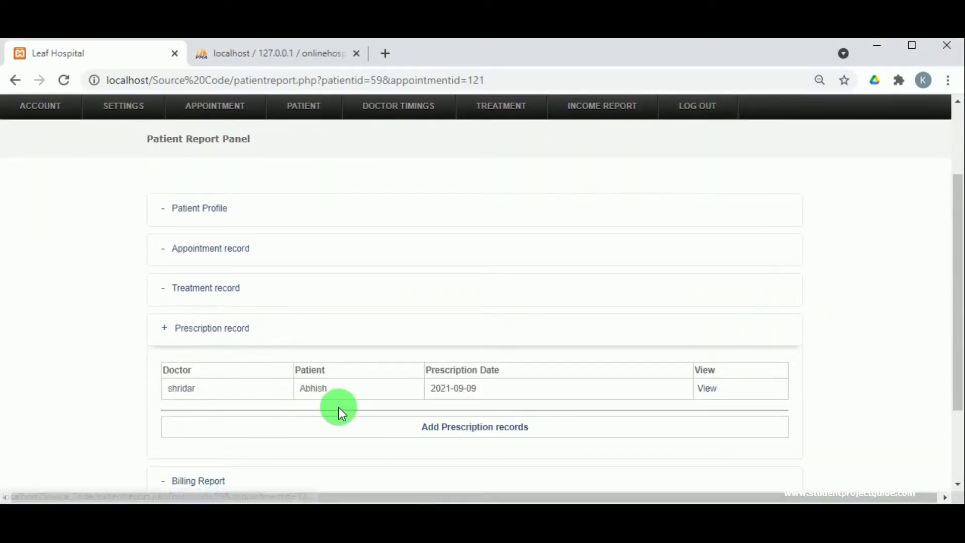
pyautogui.scroll(-2, 452, 401)
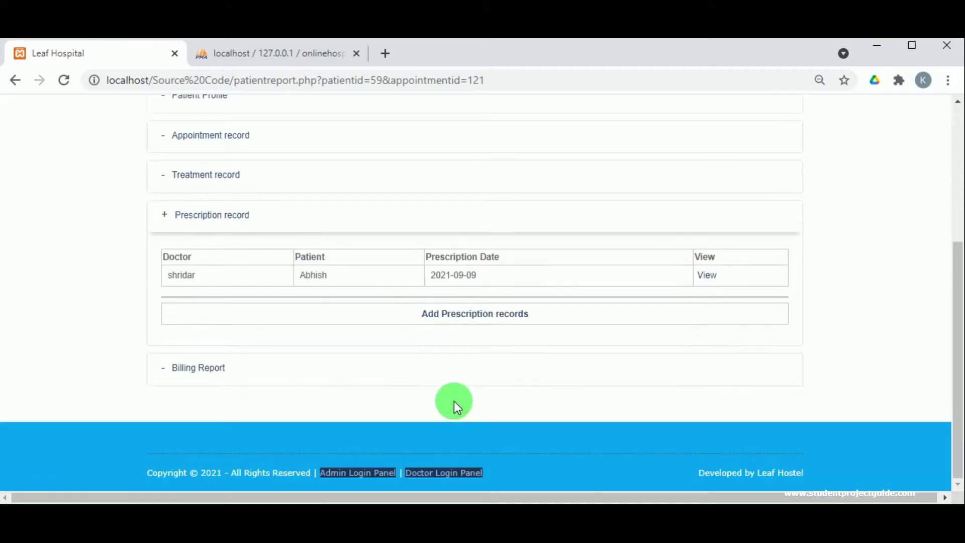
pyautogui.click(211, 370)
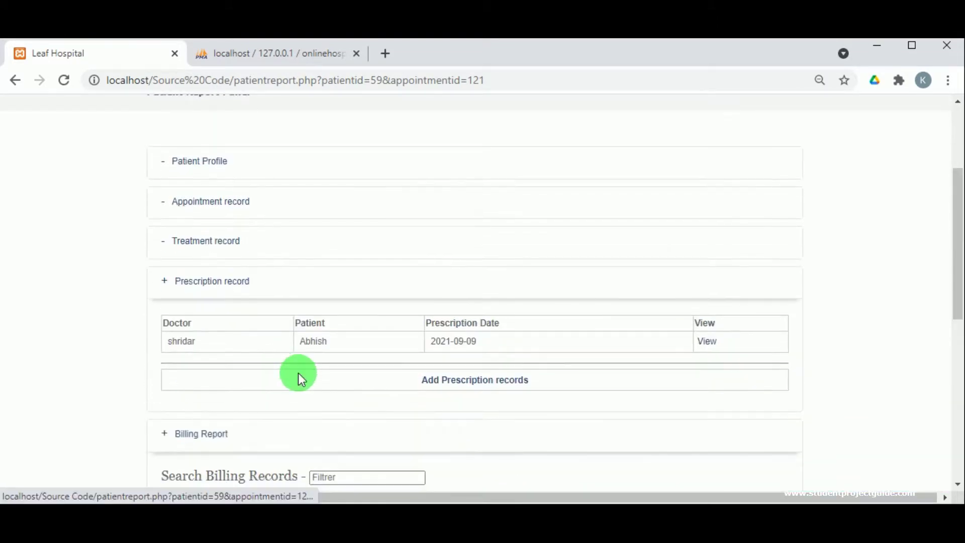
pyautogui.scroll(-5, 302, 373)
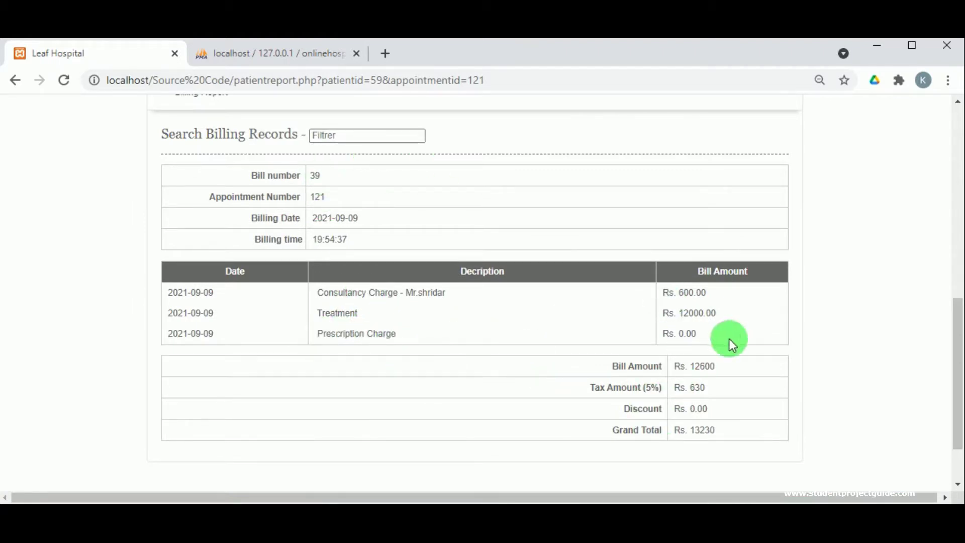
pyautogui.scroll(-1, 691, 454)
pyautogui.scroll(-1, 691, 453)
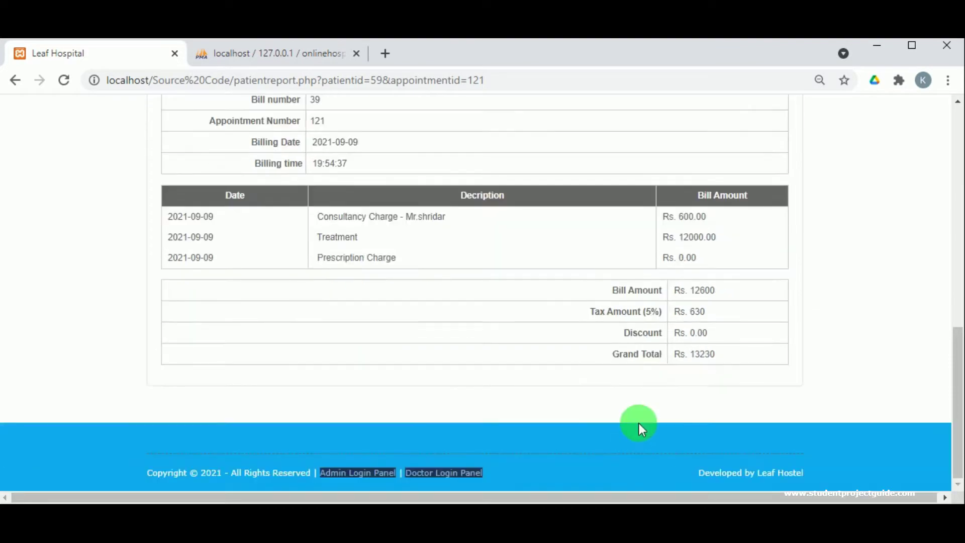
pyautogui.scroll(3, 526, 390)
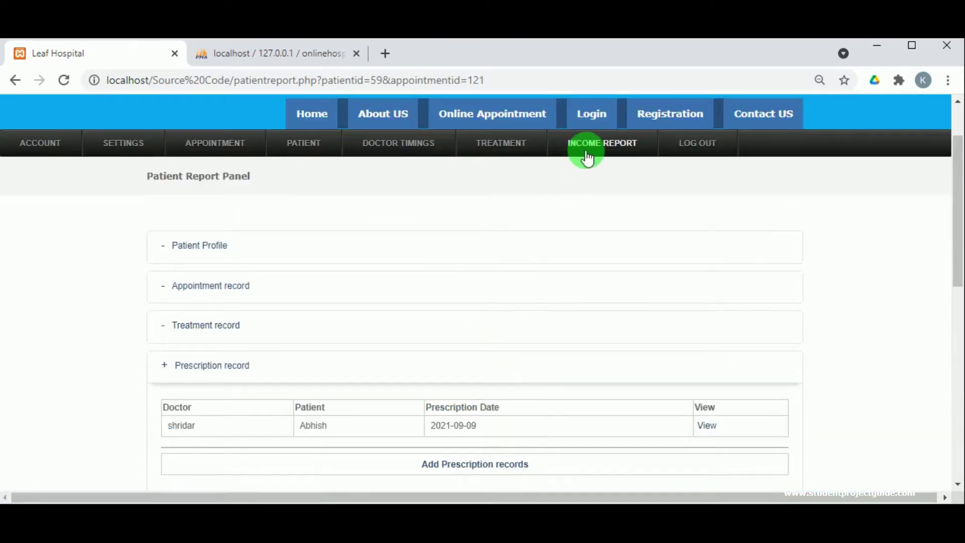
# - View the Endoscopy treatment record and Rs. 600 consultancy income report, then log out
pyautogui.moveTo(494, 145)
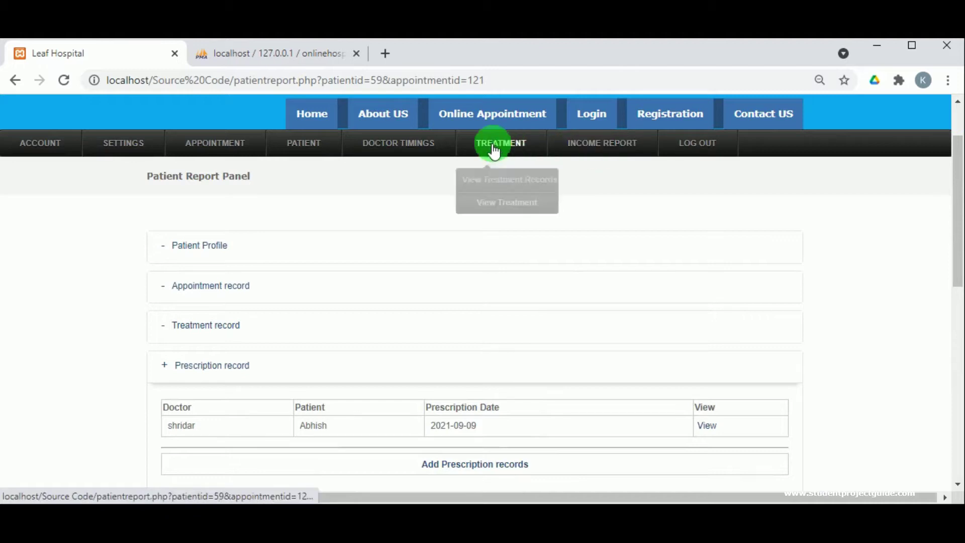
pyautogui.click(493, 181)
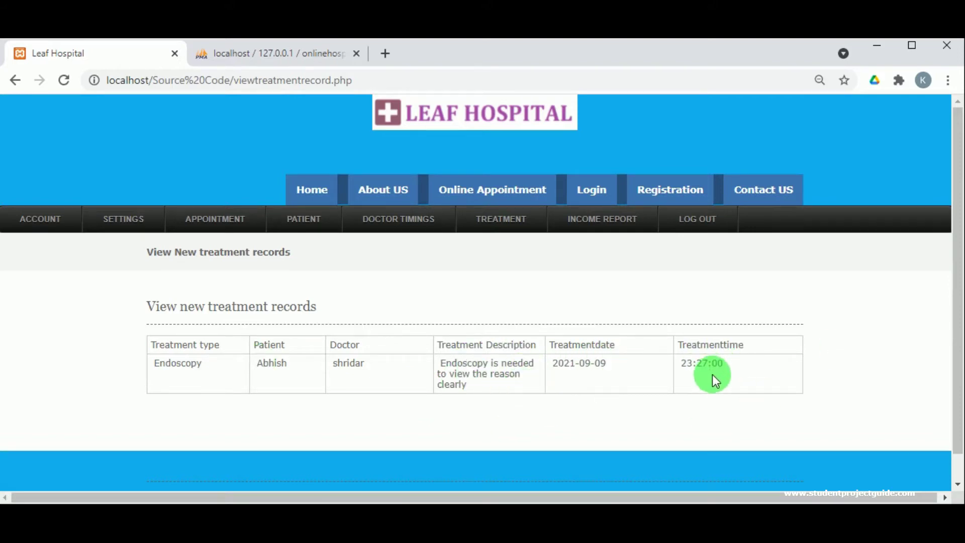
pyautogui.click(589, 219)
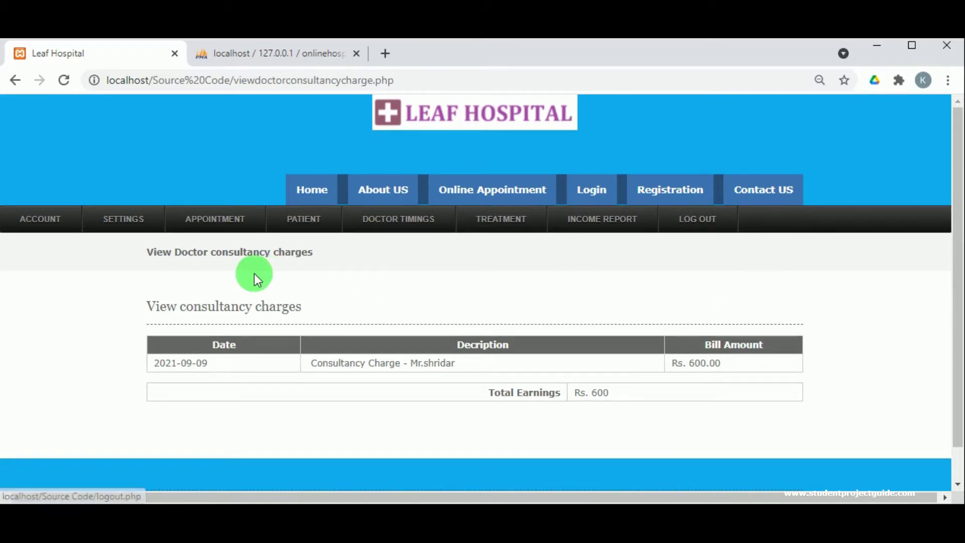
pyautogui.click(704, 221)
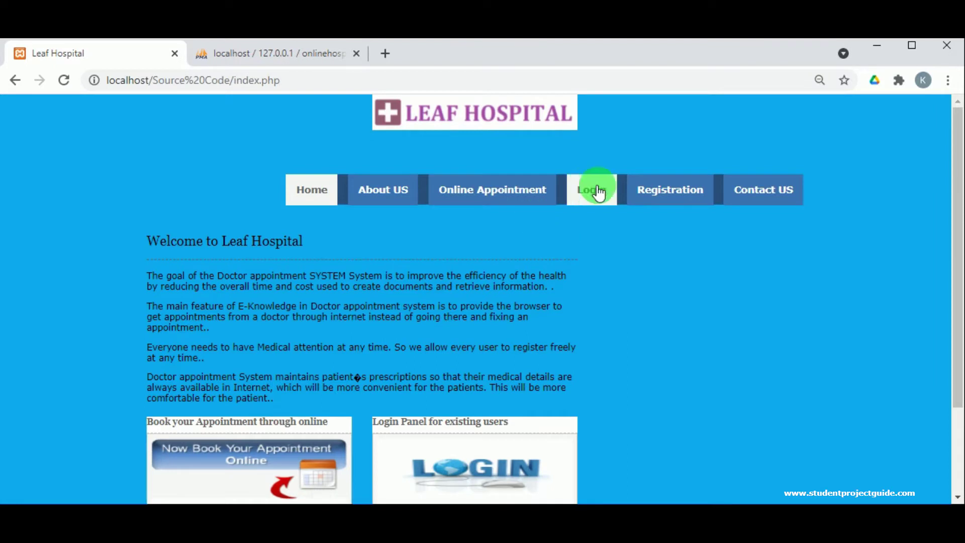
# - Log in on the patient login page with the saved login ID and account password
pyautogui.click(597, 190)
pyautogui.click(428, 334)
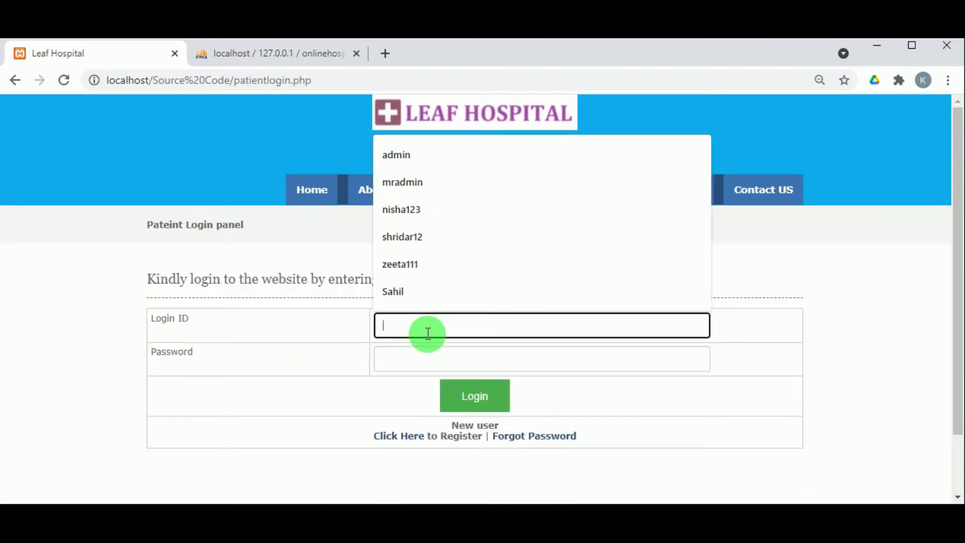
pyautogui.write('Abhish123')
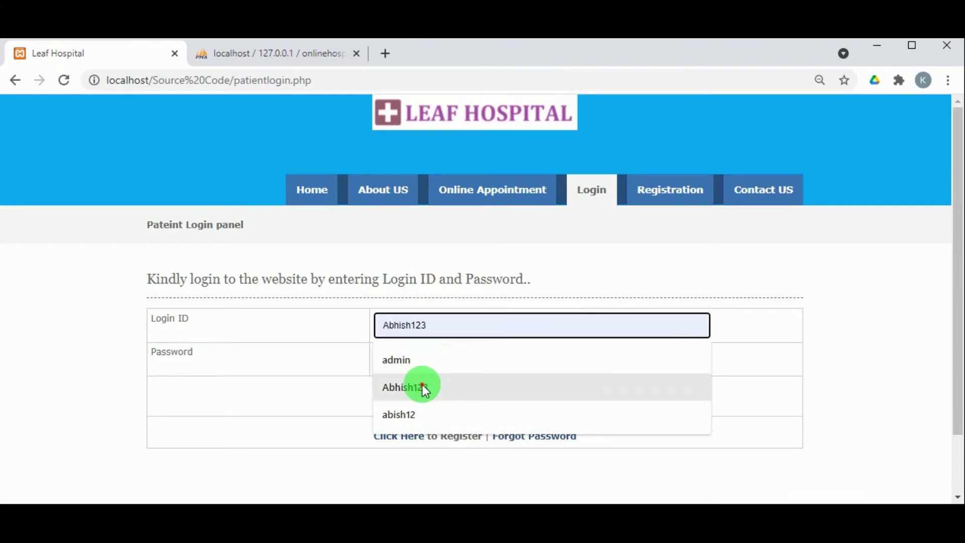
pyautogui.click(422, 385)
pyautogui.doubleClick(424, 329)
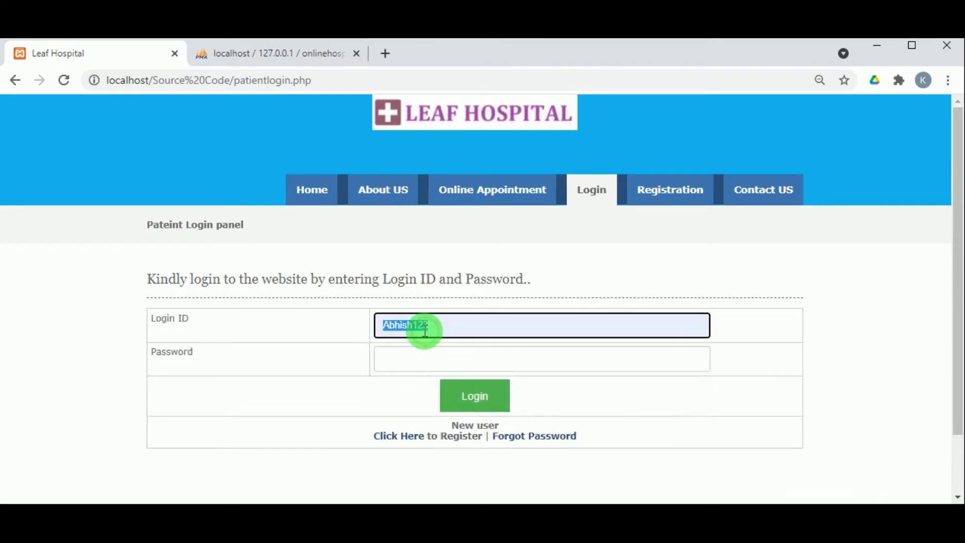
pyautogui.click(421, 352)
pyautogui.hotkey('ctrl', 'v')
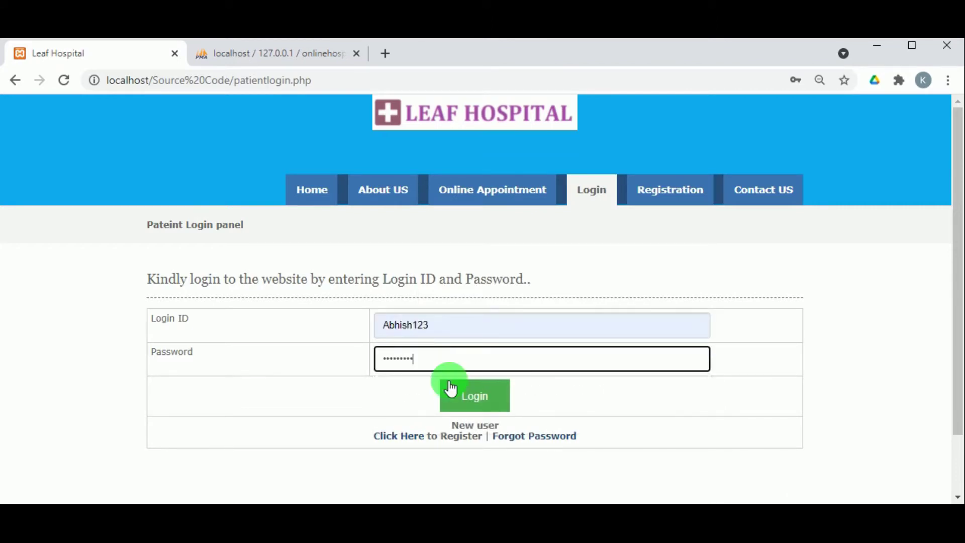
pyautogui.click(462, 399)
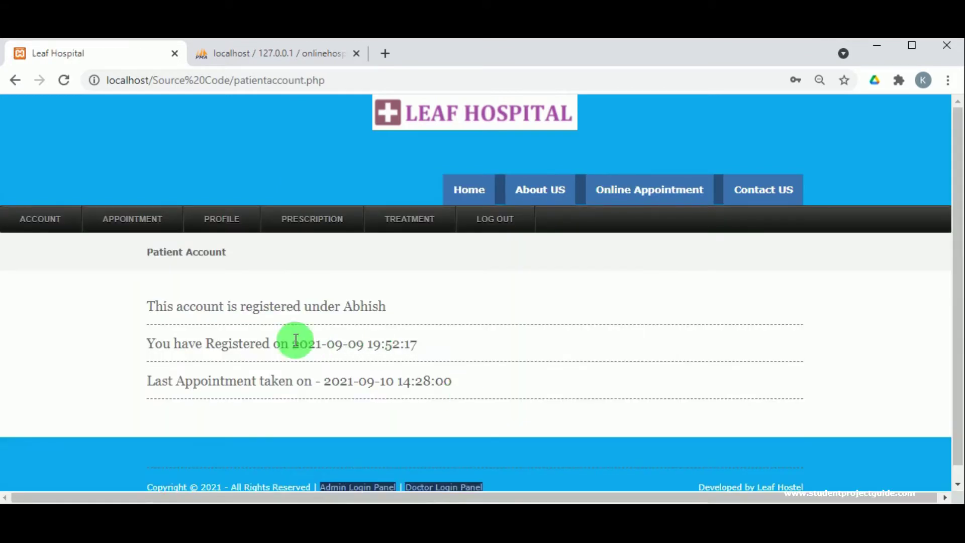
# - View the patient's prescription records and Endoscopy treatment record, then log out
pyautogui.moveTo(293, 237)
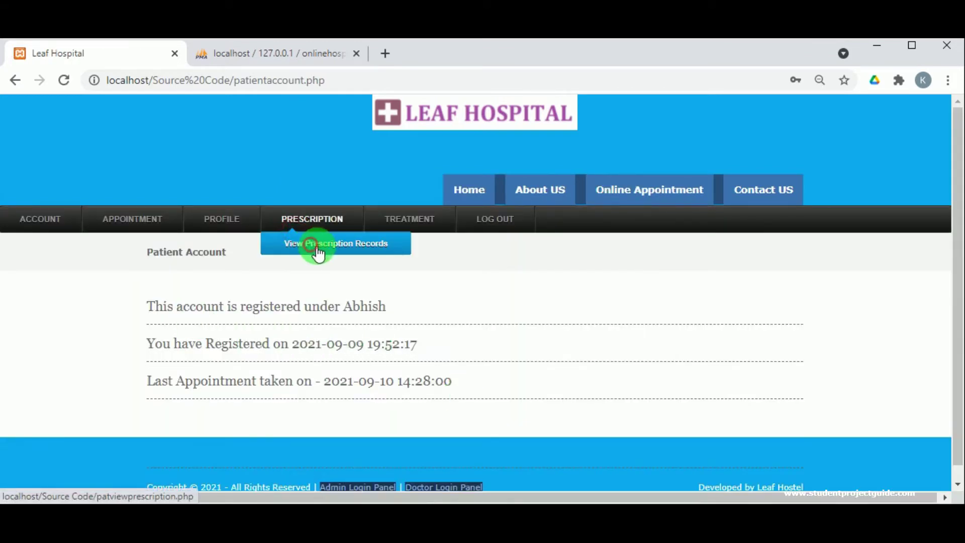
pyautogui.click(317, 252)
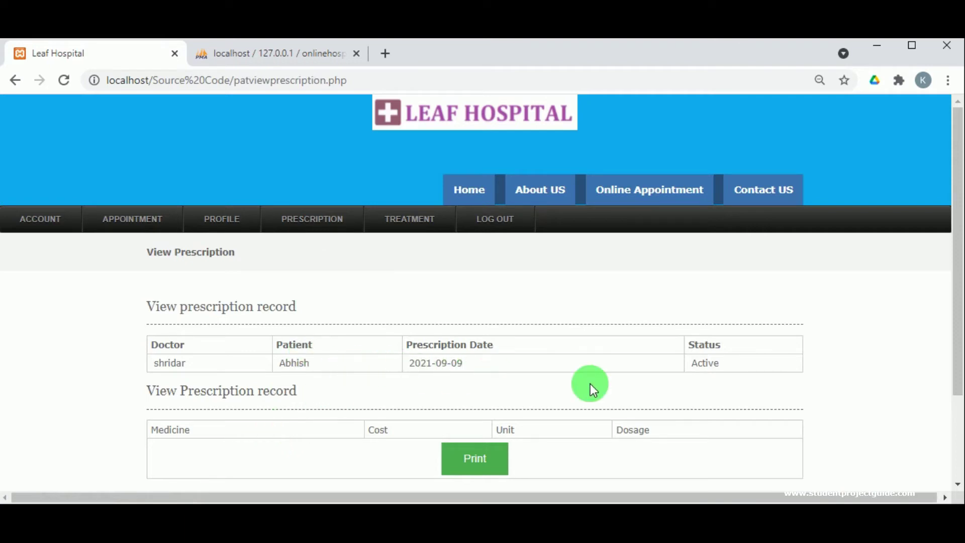
pyautogui.moveTo(410, 223)
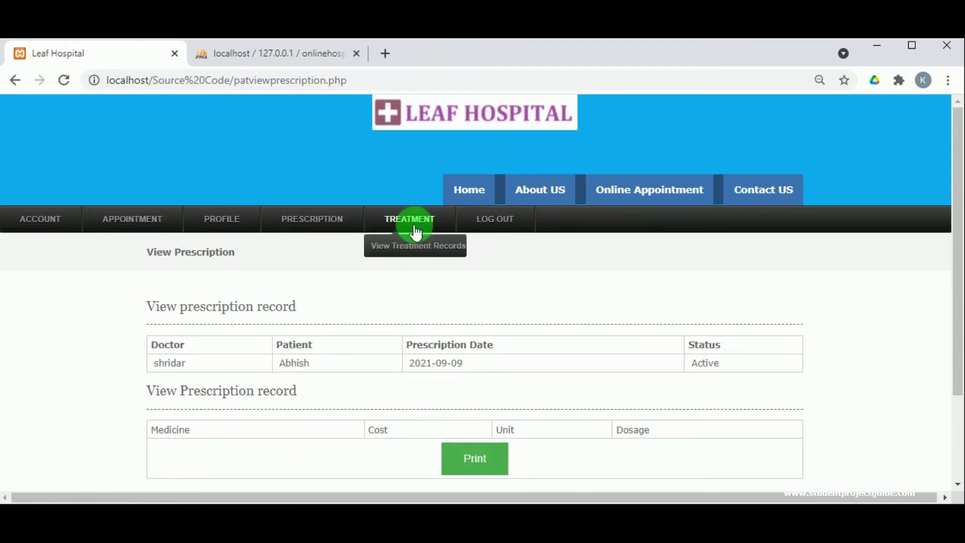
pyautogui.click(421, 246)
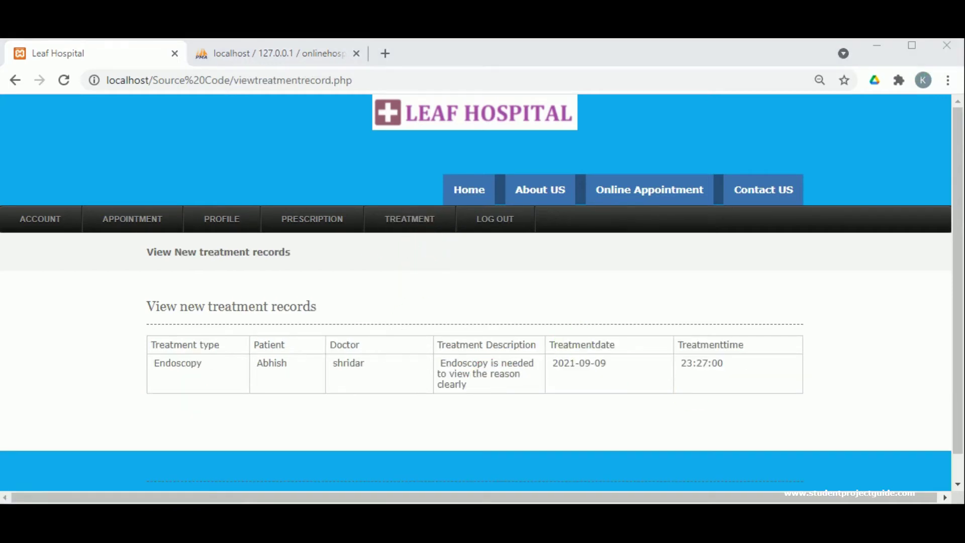
pyautogui.click(495, 220)
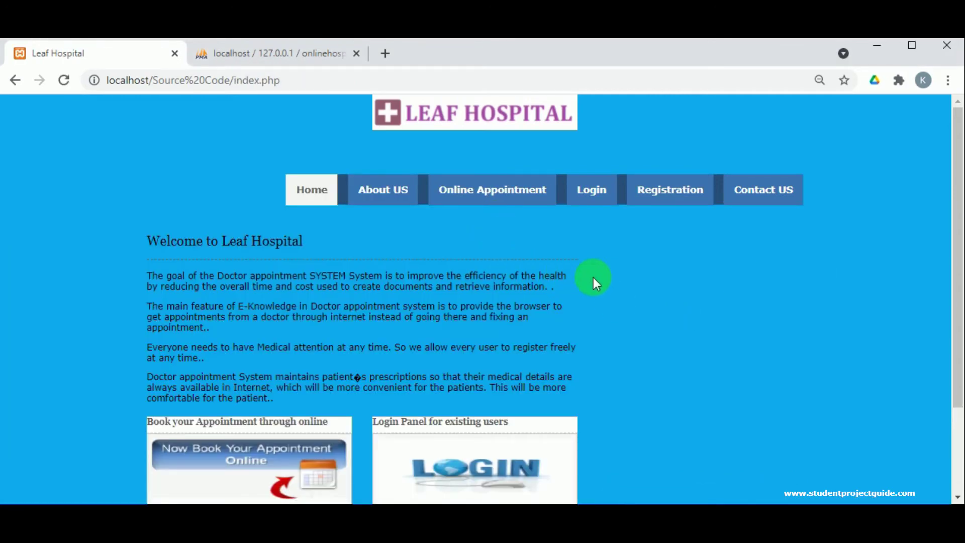
pyautogui.scroll(-3, 610, 314)
pyautogui.scroll(3, 611, 315)
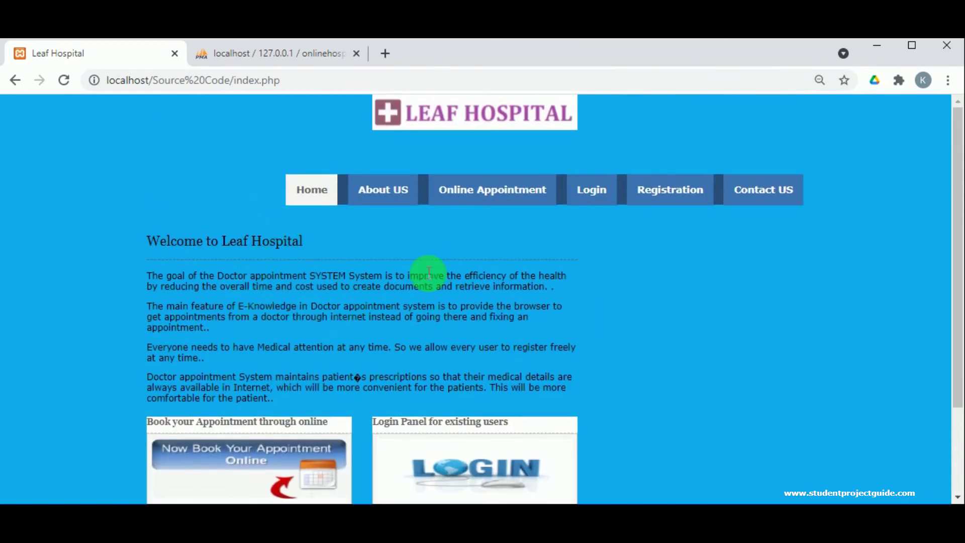
pyautogui.click(506, 190)
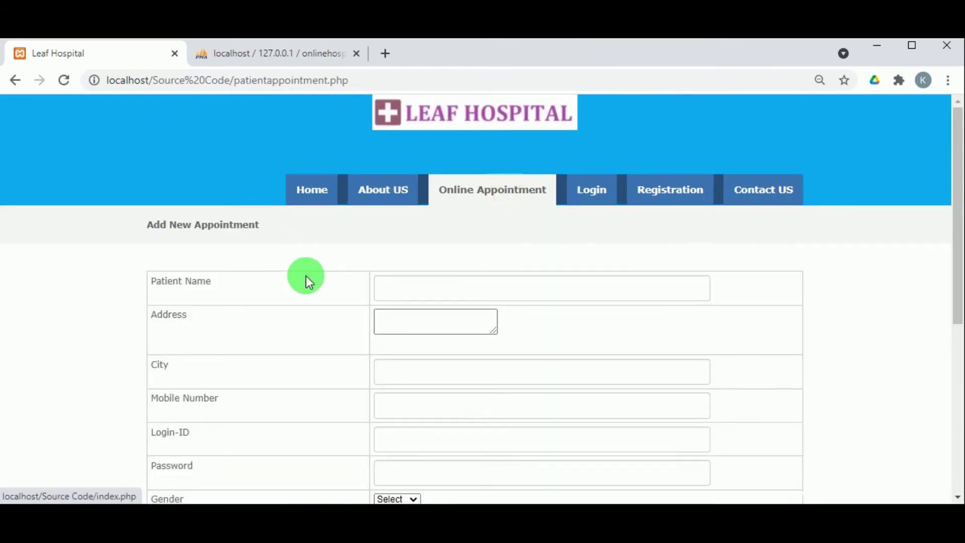
pyautogui.scroll(-3, 296, 372)
pyautogui.scroll(-3, 314, 387)
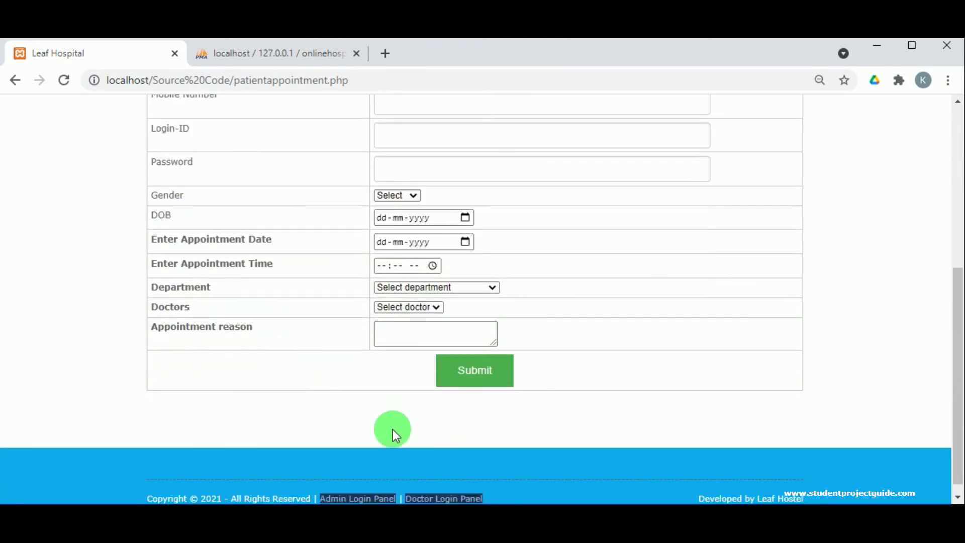
pyautogui.scroll(6, 530, 351)
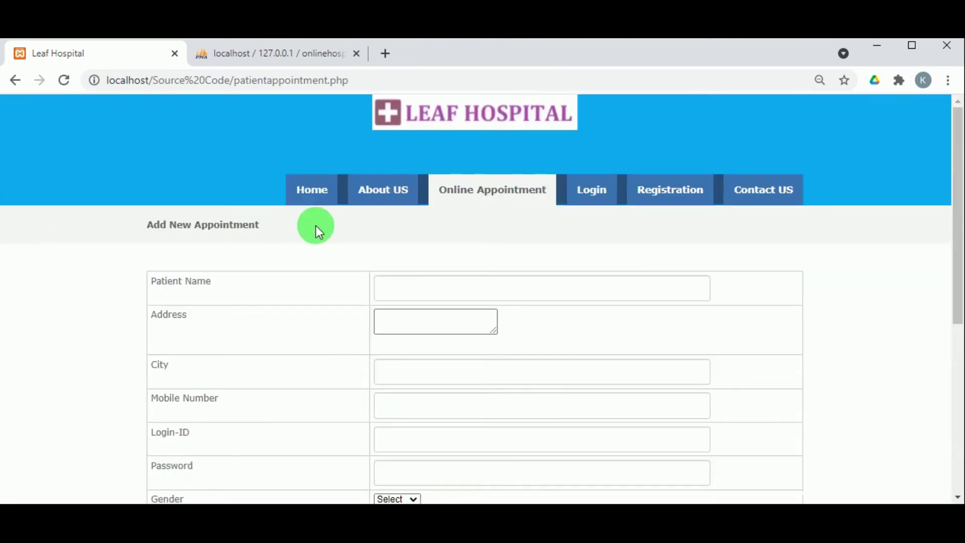
pyautogui.click(317, 201)
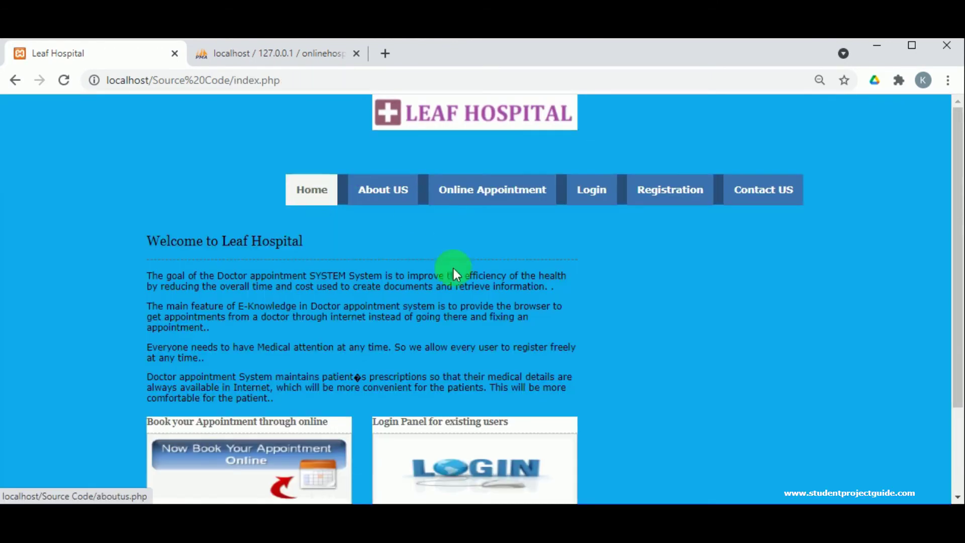